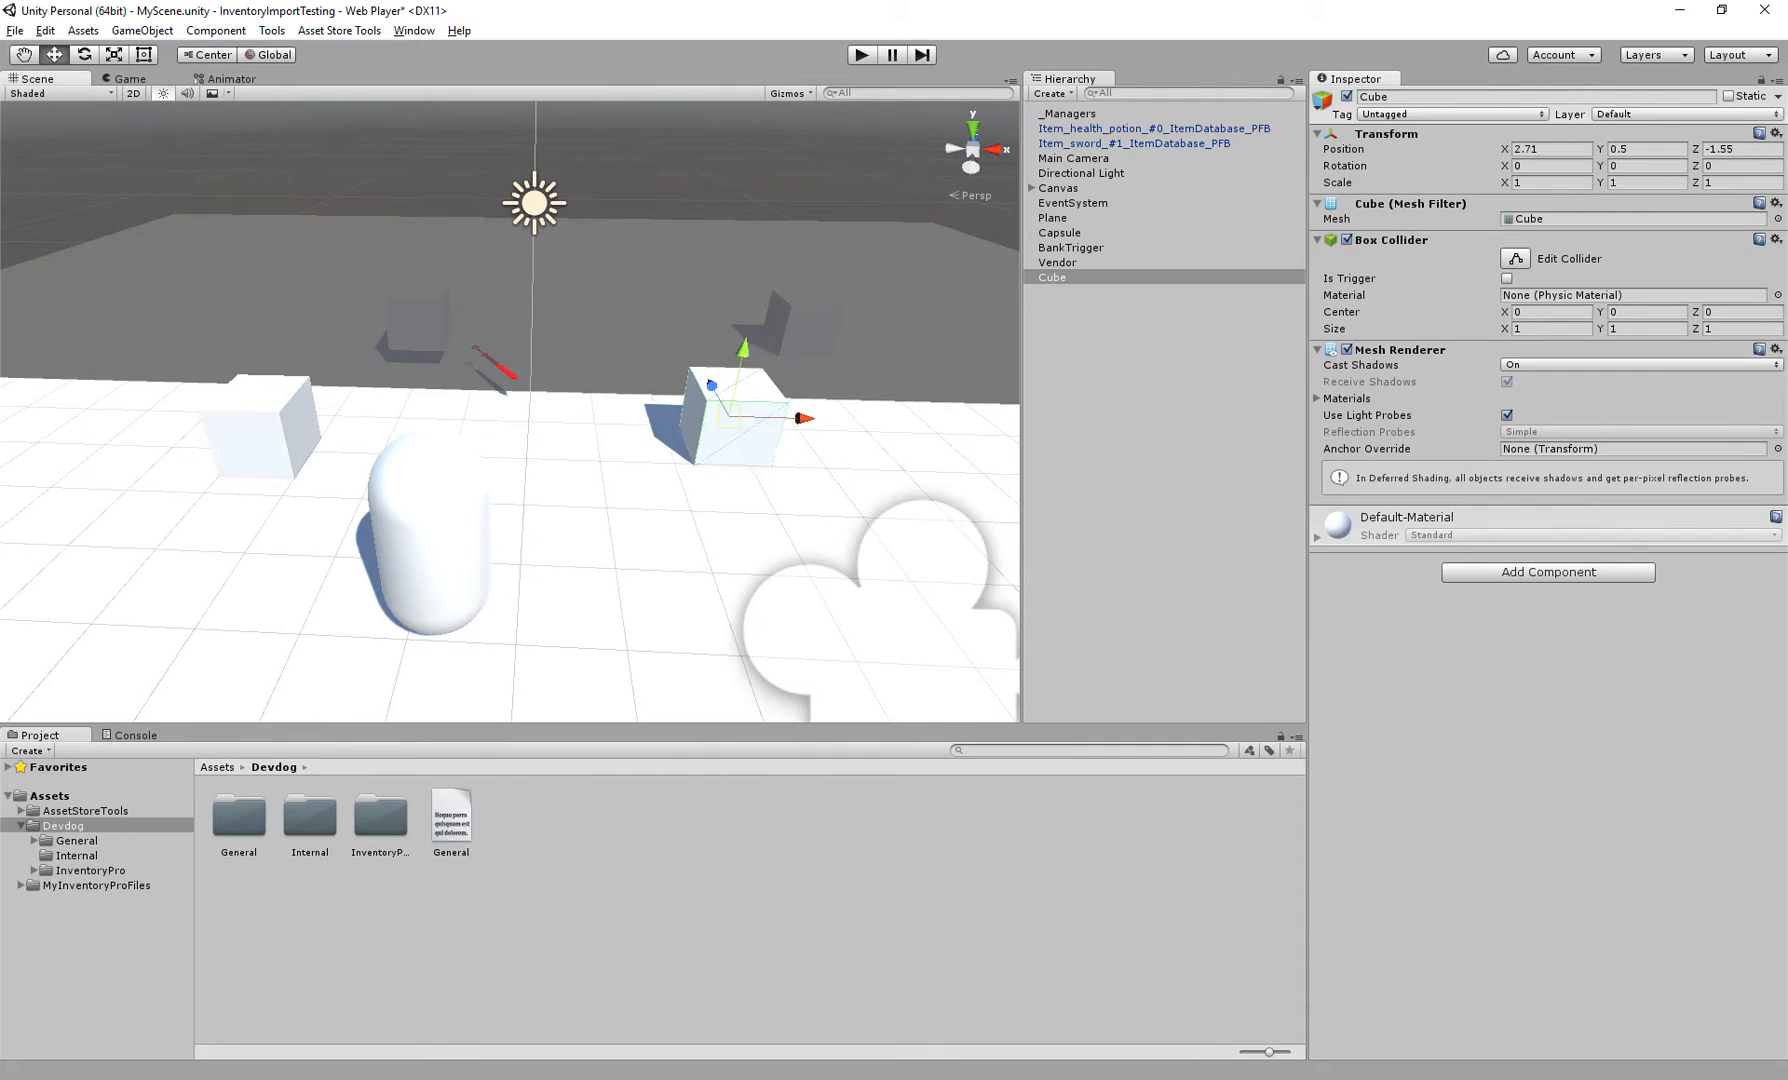
Rename the selected cube to CraftingStation
{"action": "left_click", "coordinate": [1430, 97]}
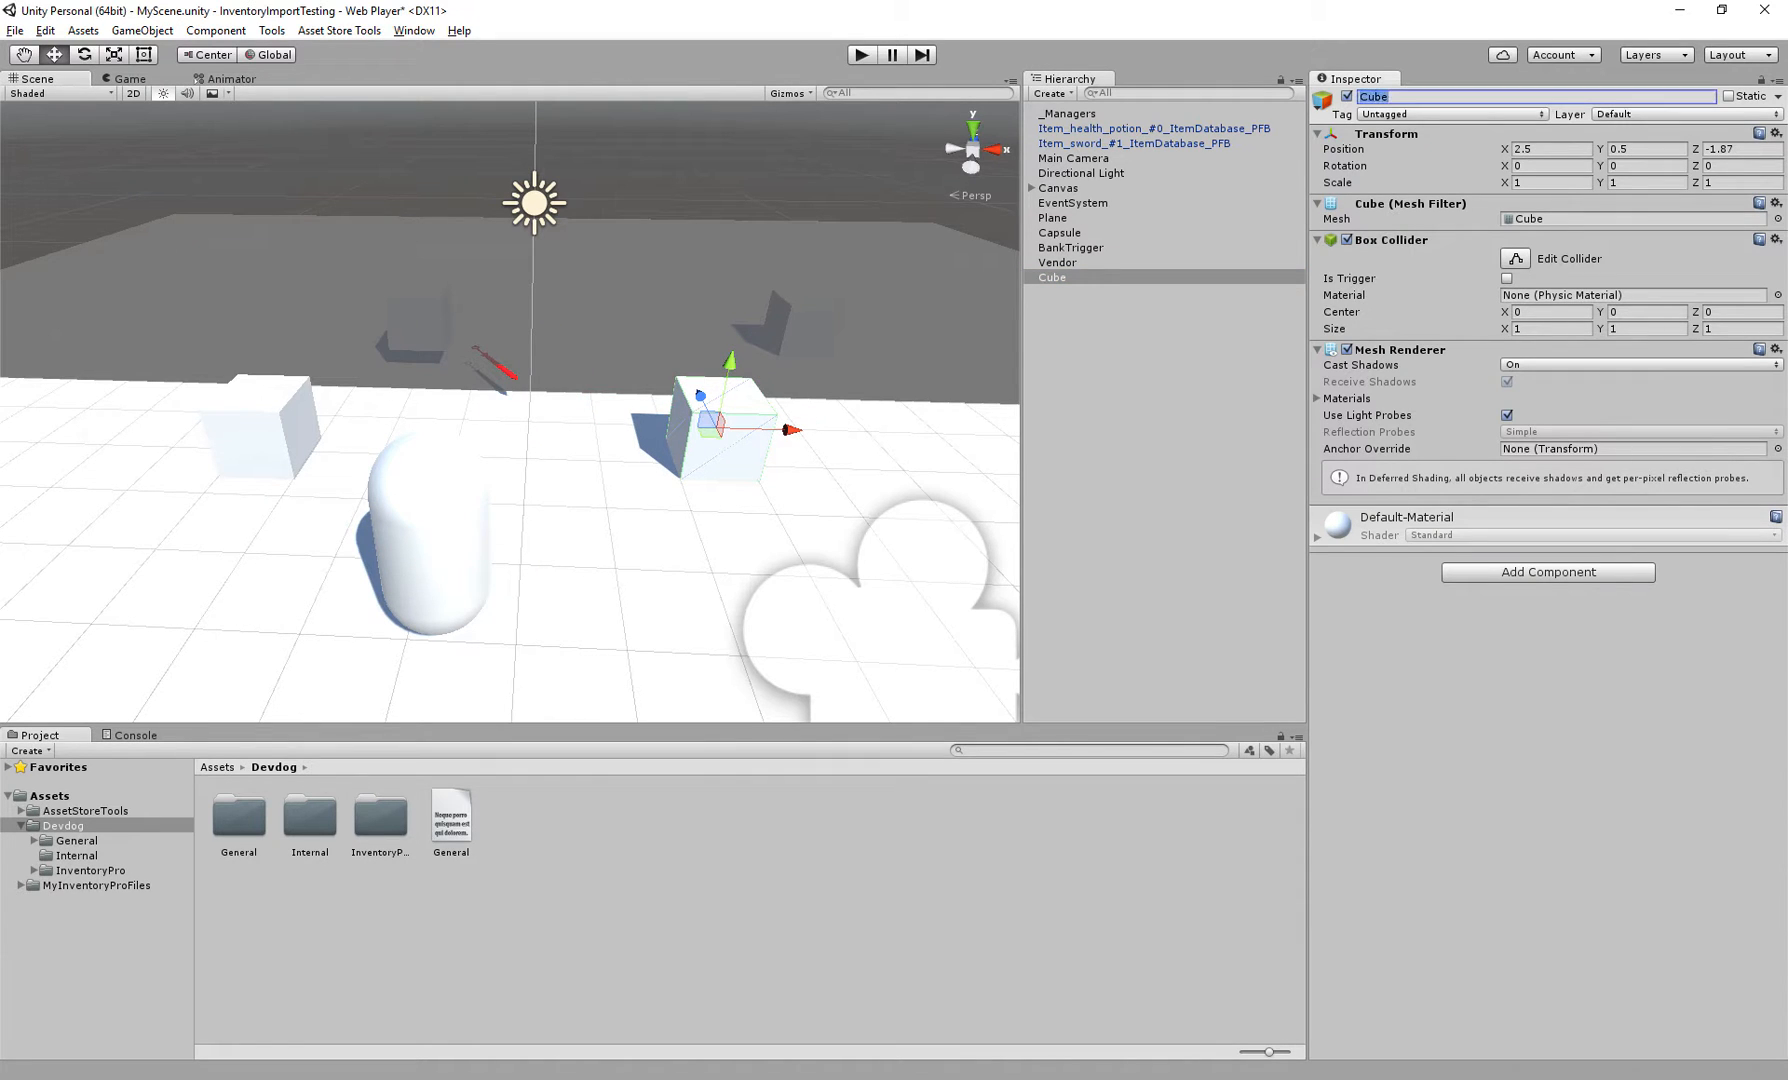
{"action": "type", "text": "CraftingStation"}
{"action": "key", "text": "Return"}
Add a Crafting Standard Trigger component to the CraftingStation object
{"action": "key", "text": "ctrl+shift+a"}
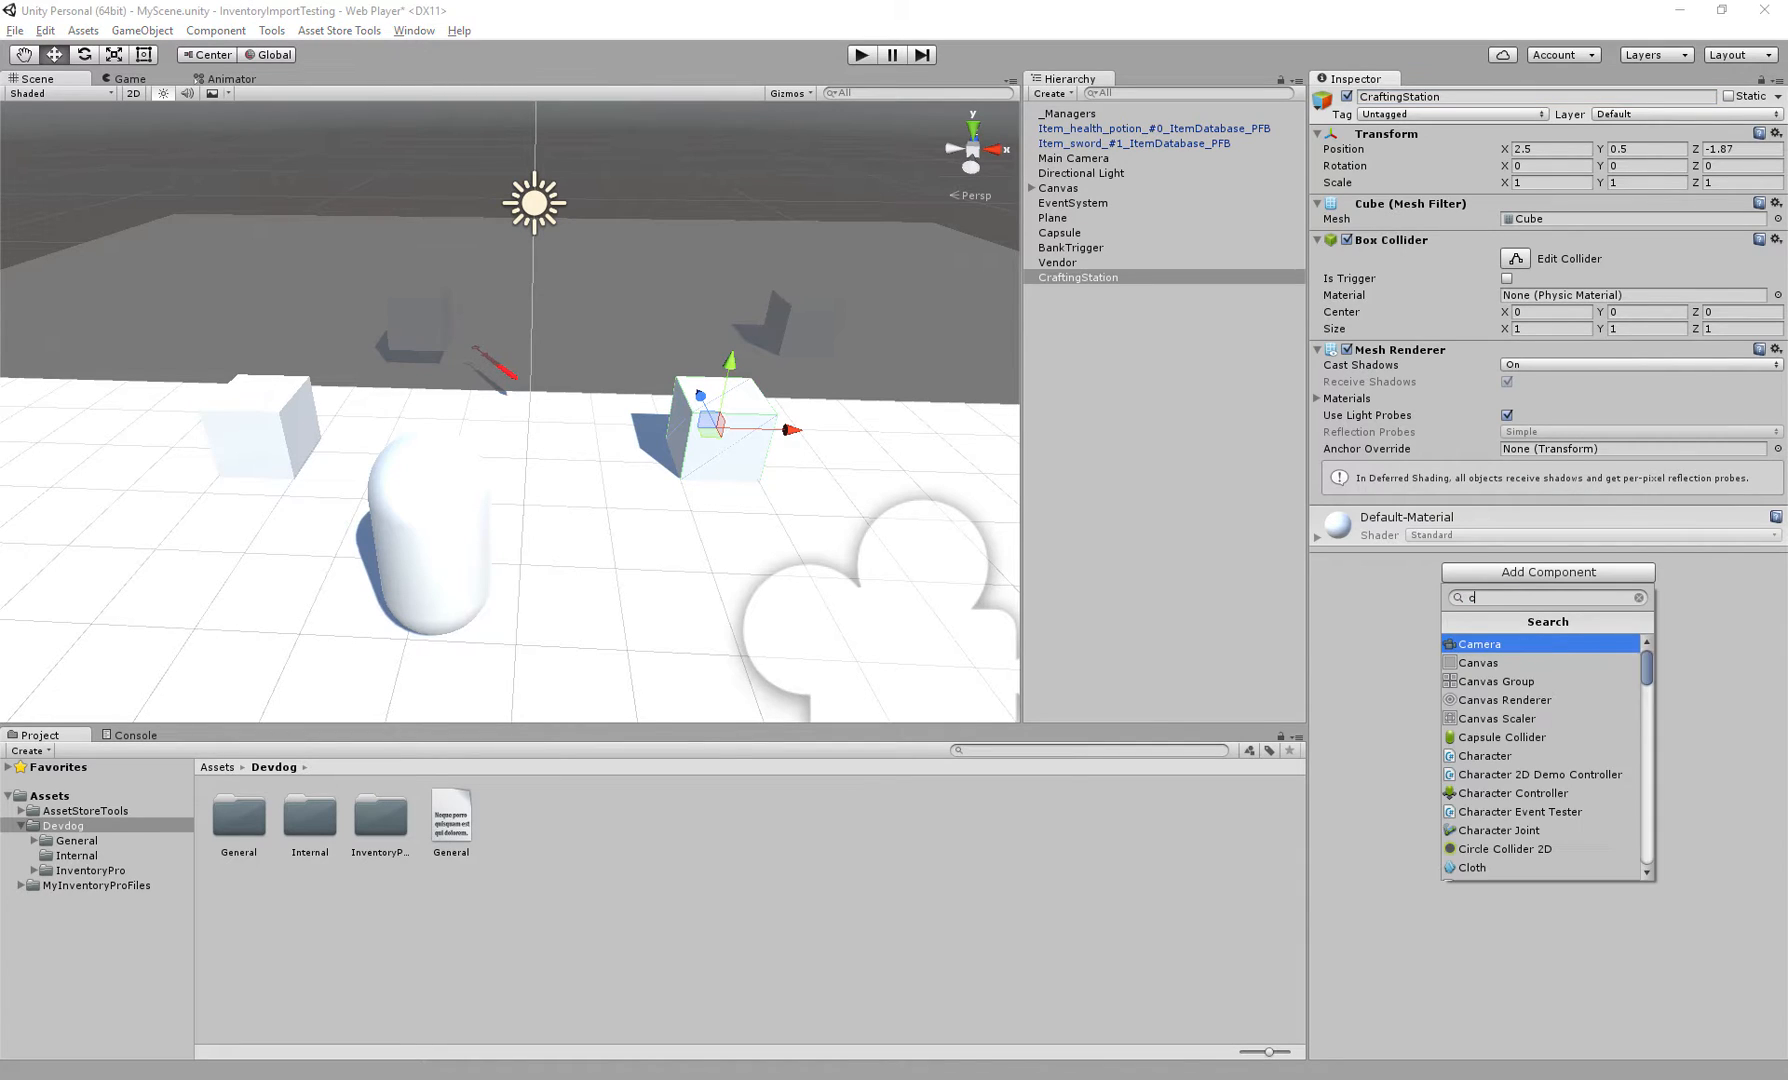
{"action": "type", "text": "crafting trigg"}
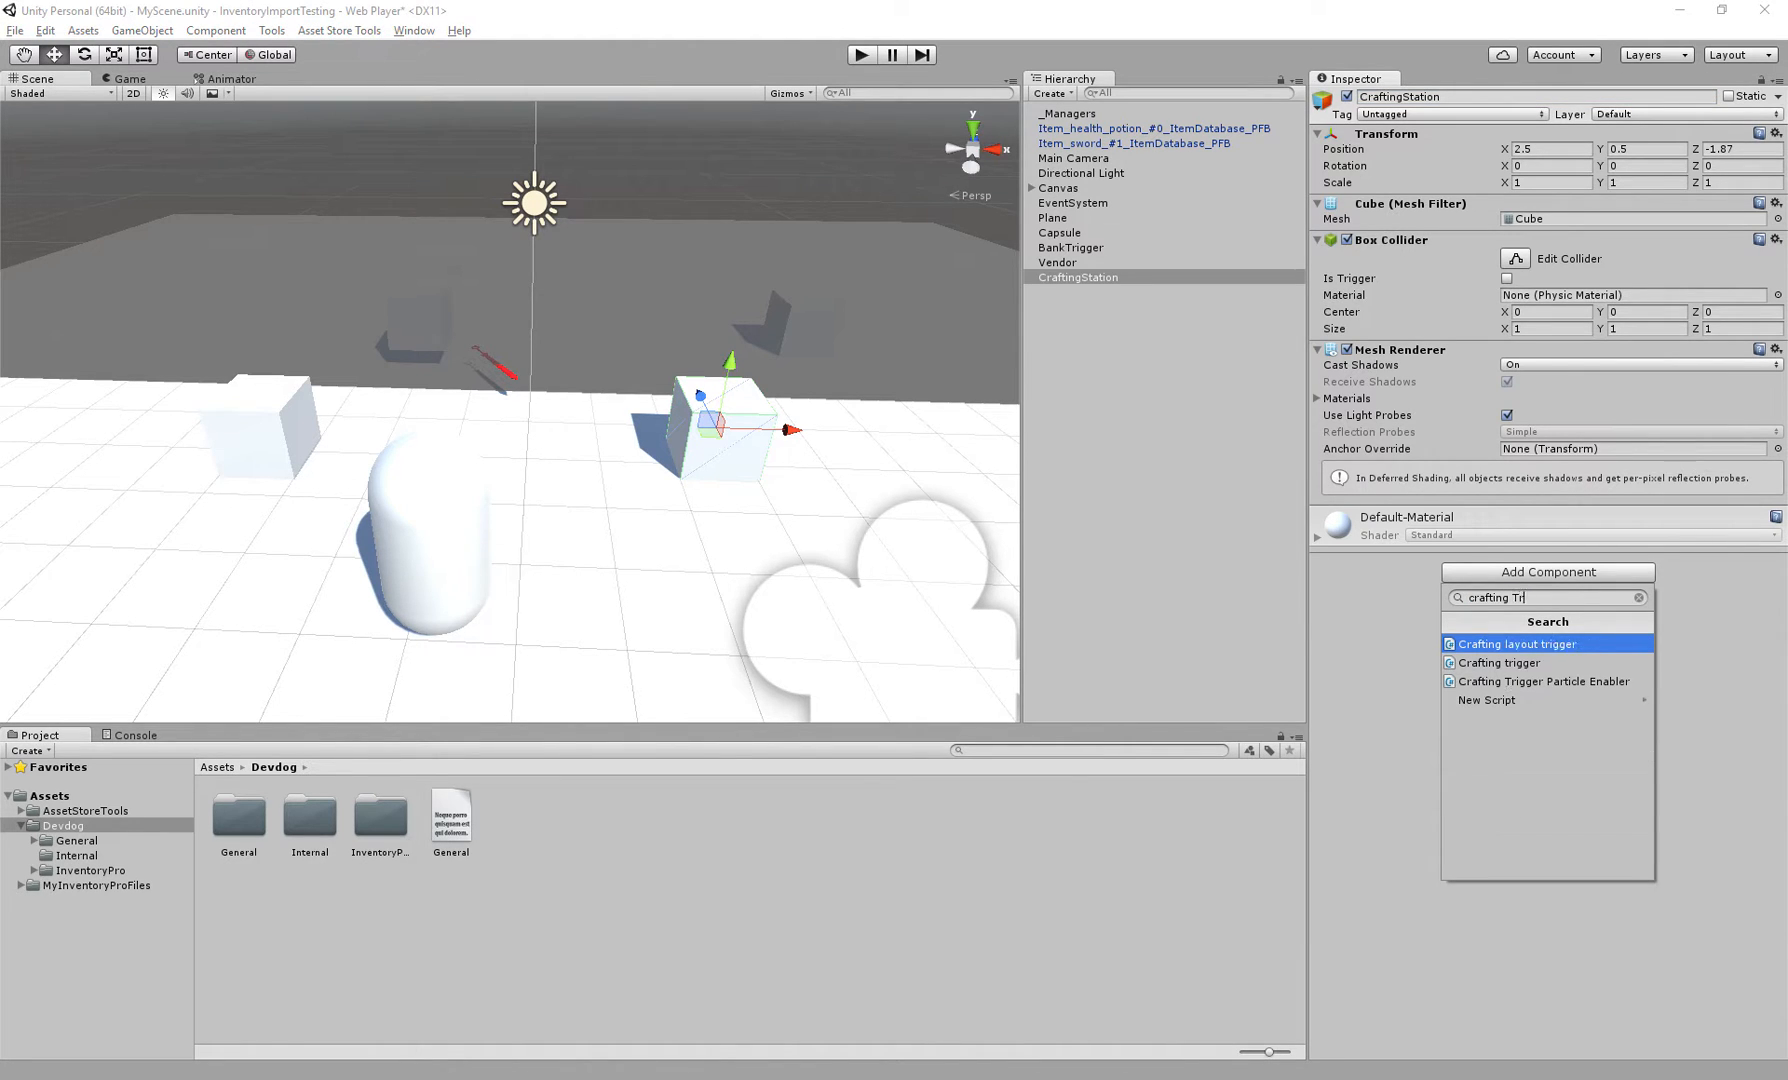
{"action": "key", "text": "Return"}
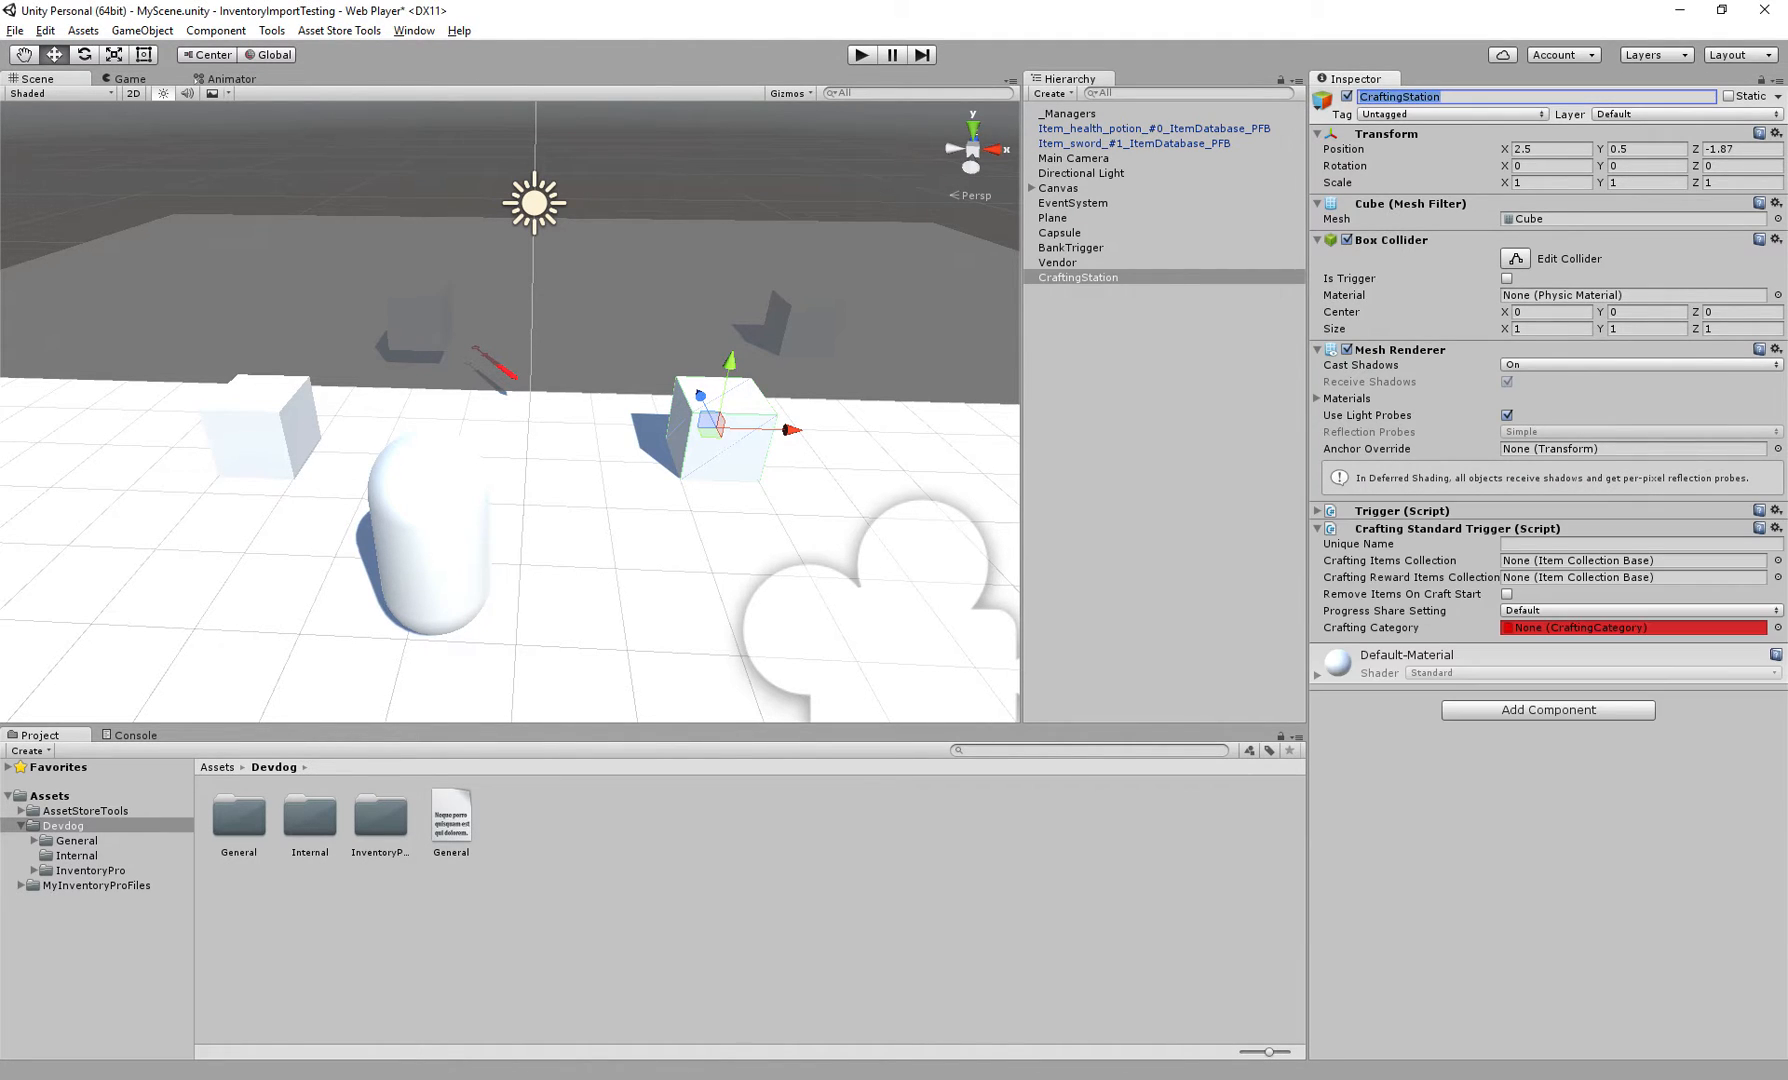
Expand the Canvas and focus the scene view on the CraftingWindowStandard window to inspect it
{"action": "middle_click_drag", "start_coordinate": [600, 350], "coordinate": [515, 430]}
{"action": "key", "text": "w"}
{"action": "right_click_drag", "start_coordinate": [515, 430], "coordinate": [625, 464]}
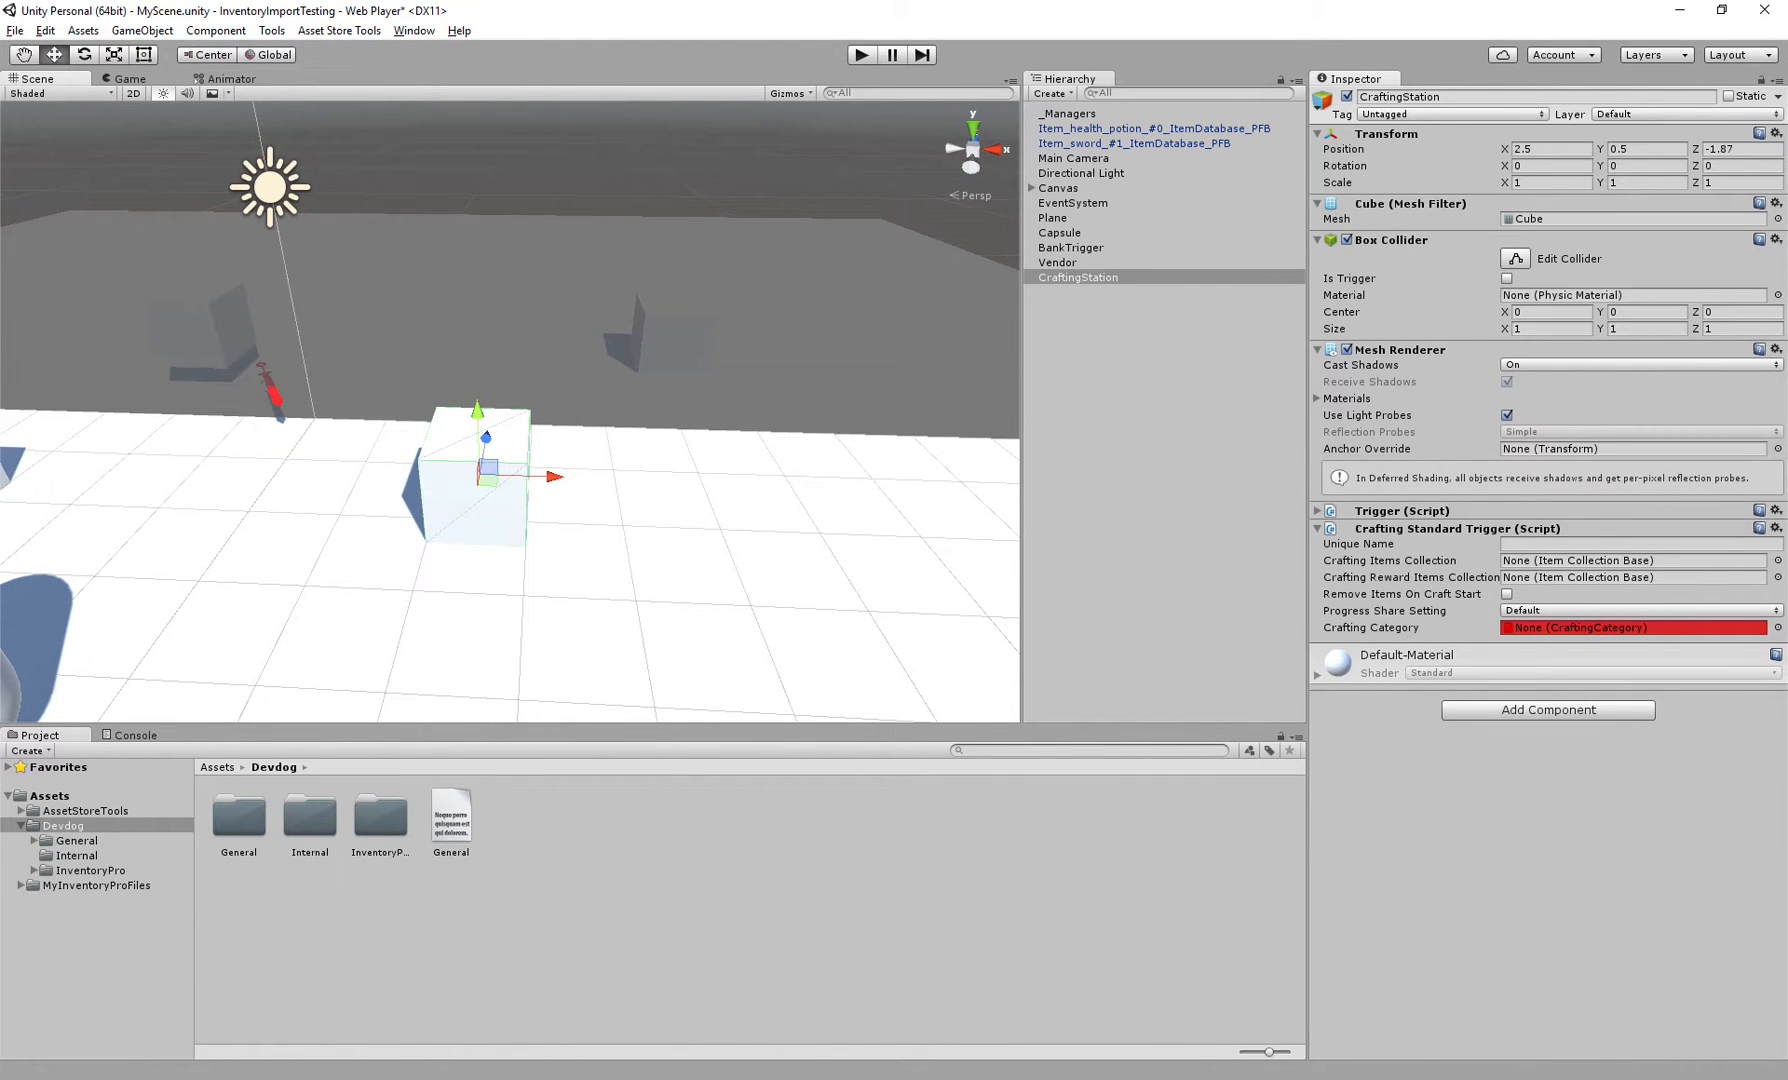
{"action": "left_click", "coordinate": [1032, 188]}
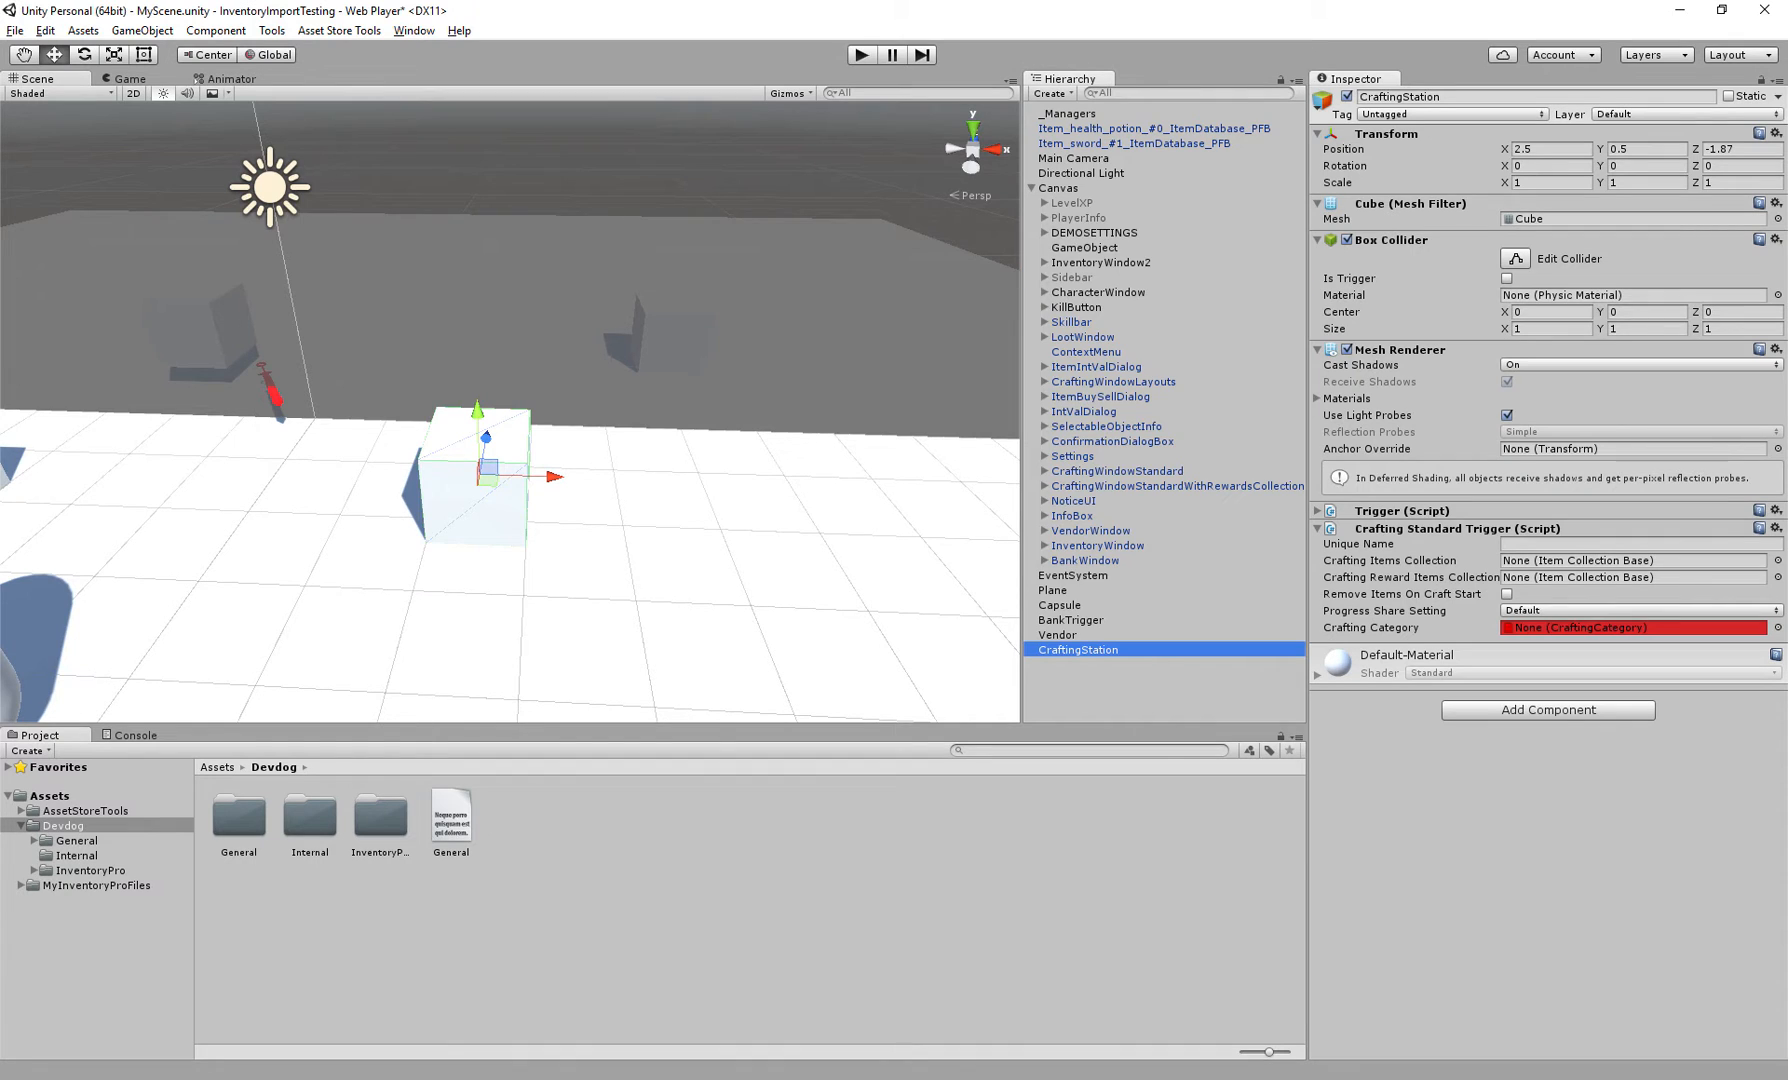
{"action": "double_click", "coordinate": [1117, 471]}
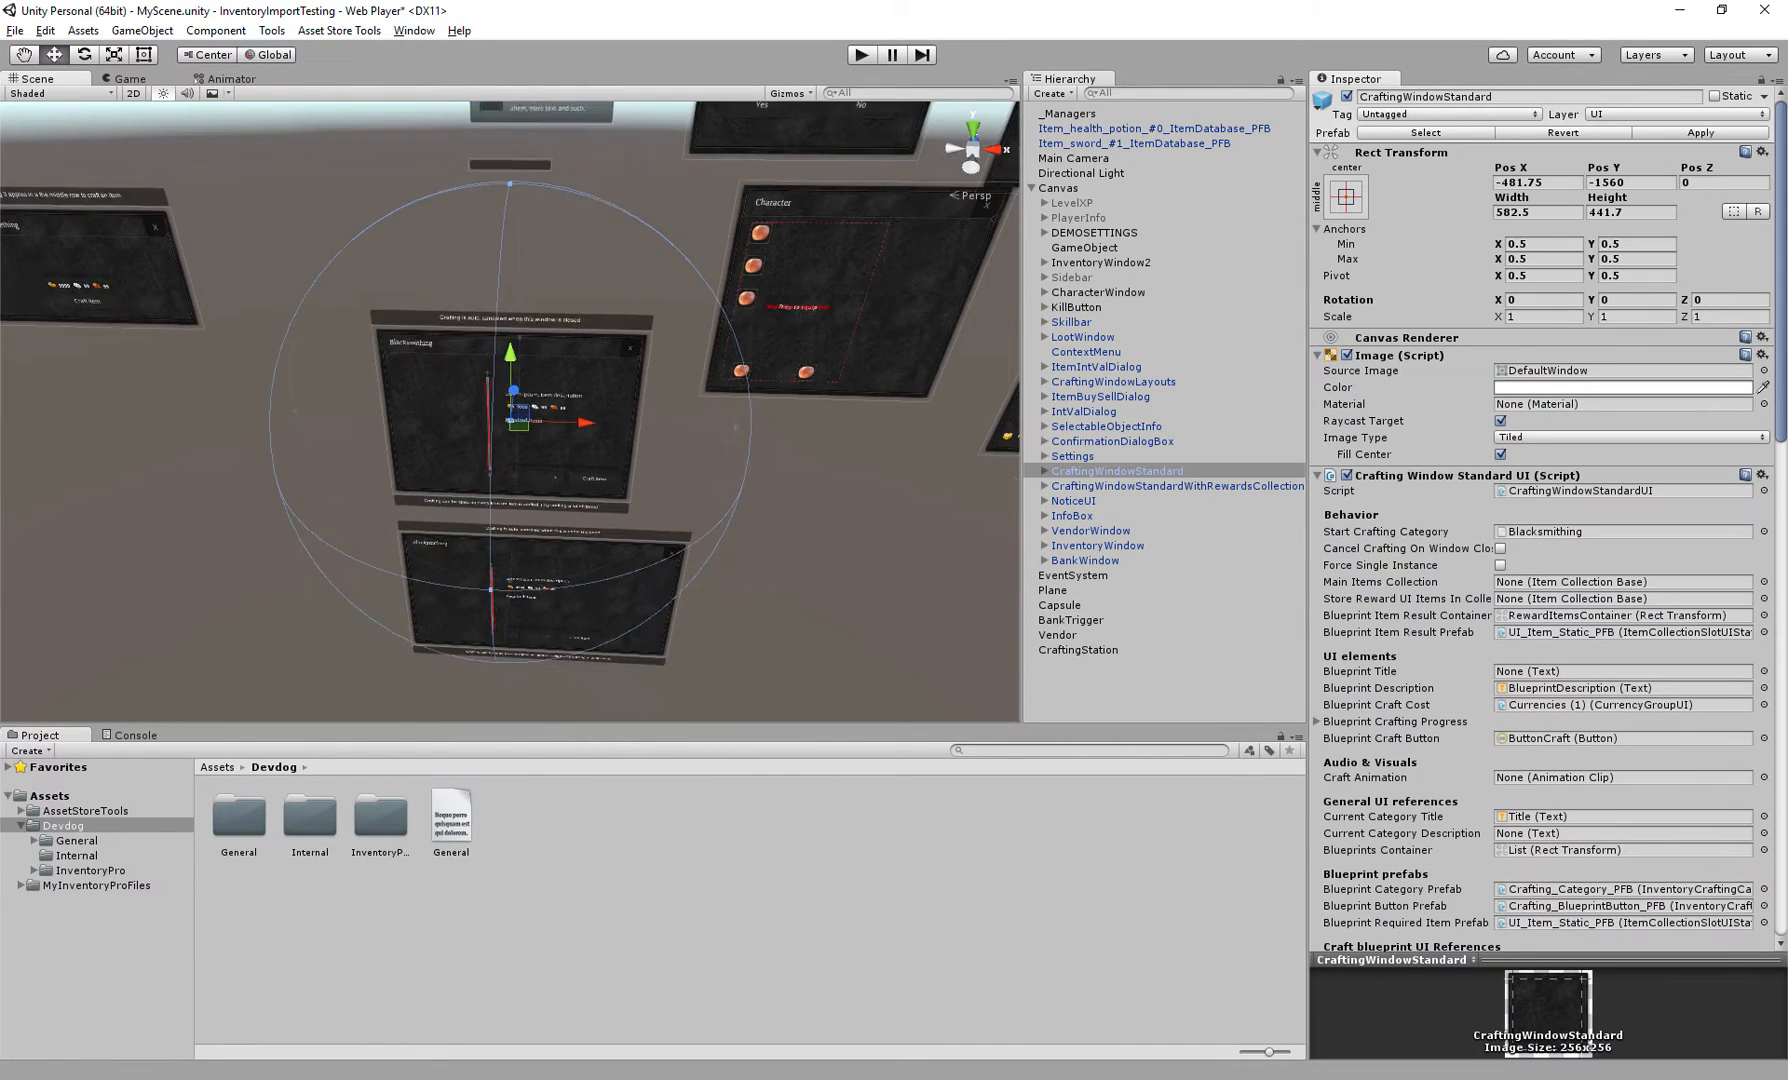
{"action": "left_click_drag", "start_coordinate": [600, 450], "coordinate": [592, 310], "text": "alt"}
{"action": "key", "text": "w"}
{"action": "right_click_drag", "start_coordinate": [510, 411], "coordinate": [490, 430]}
{"action": "middle_click_drag", "start_coordinate": [490, 430], "coordinate": [462, 417]}
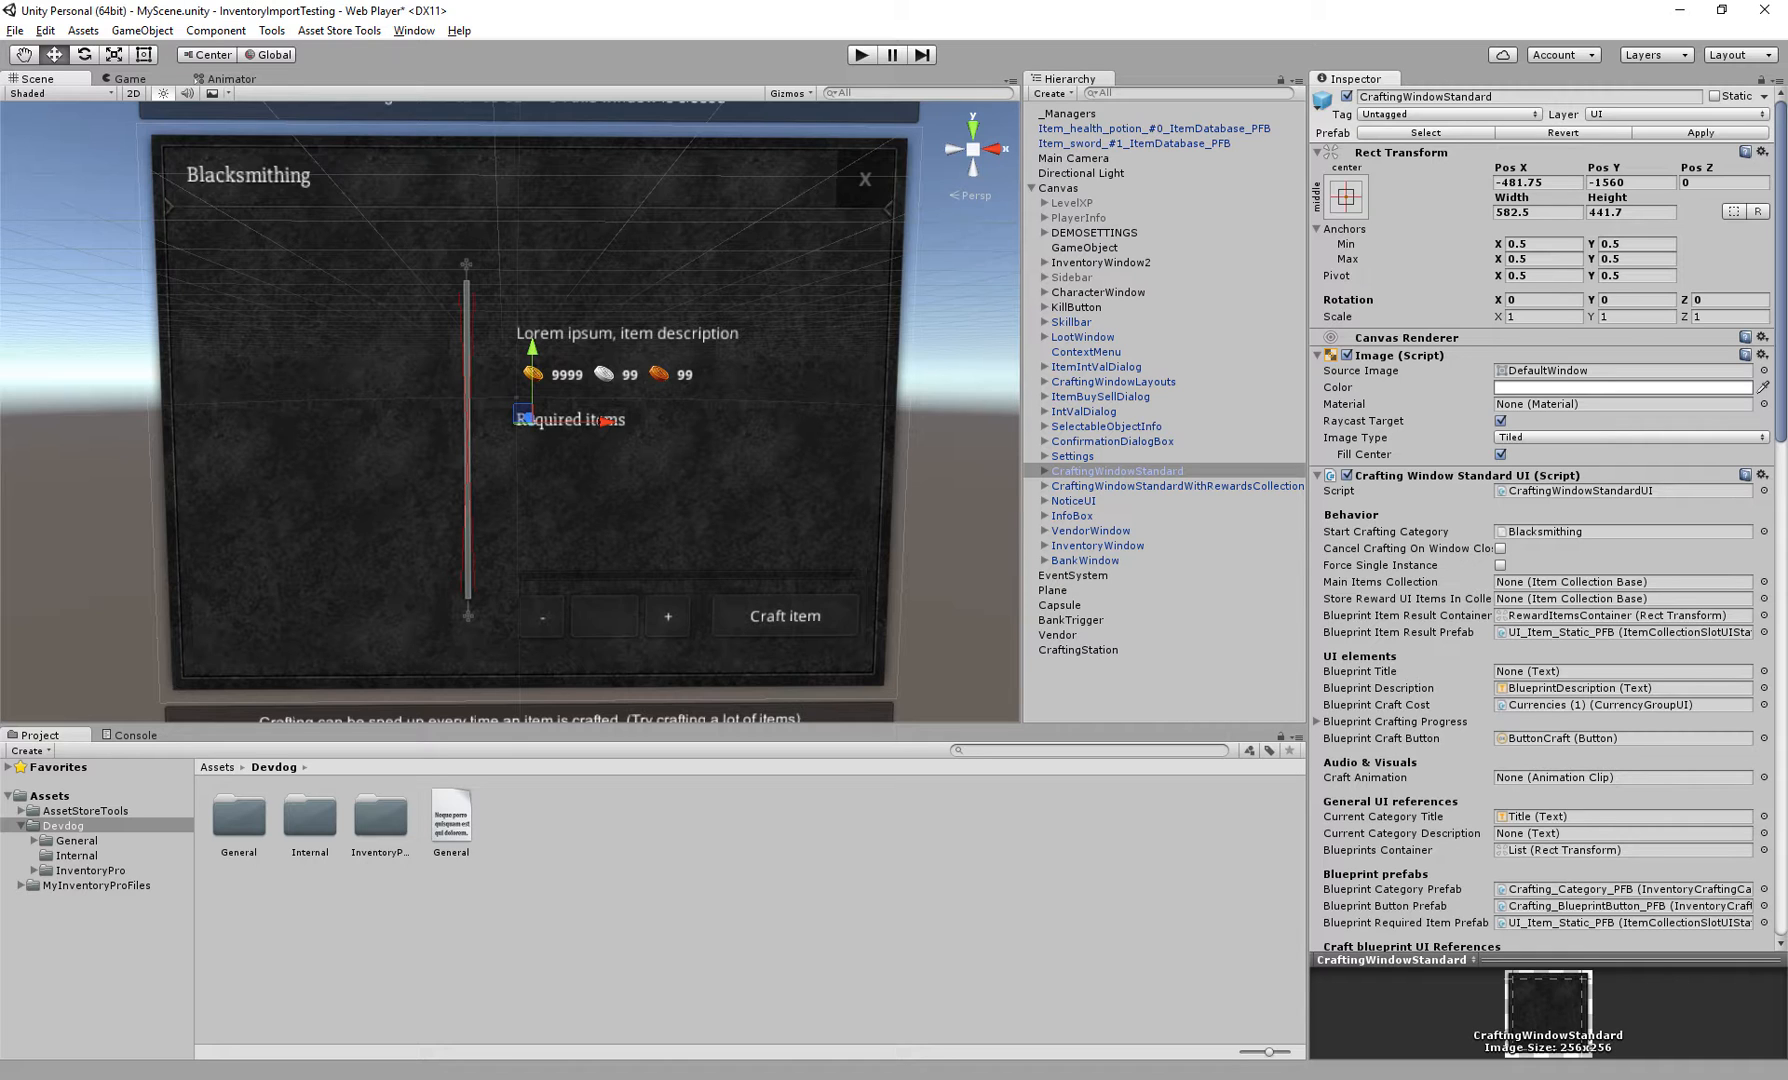
Examine the CraftingWindowStandardWithRewardsCollection and CraftingWindowLayouts windows and the layout's Container child
{"action": "left_click", "coordinate": [1150, 486]}
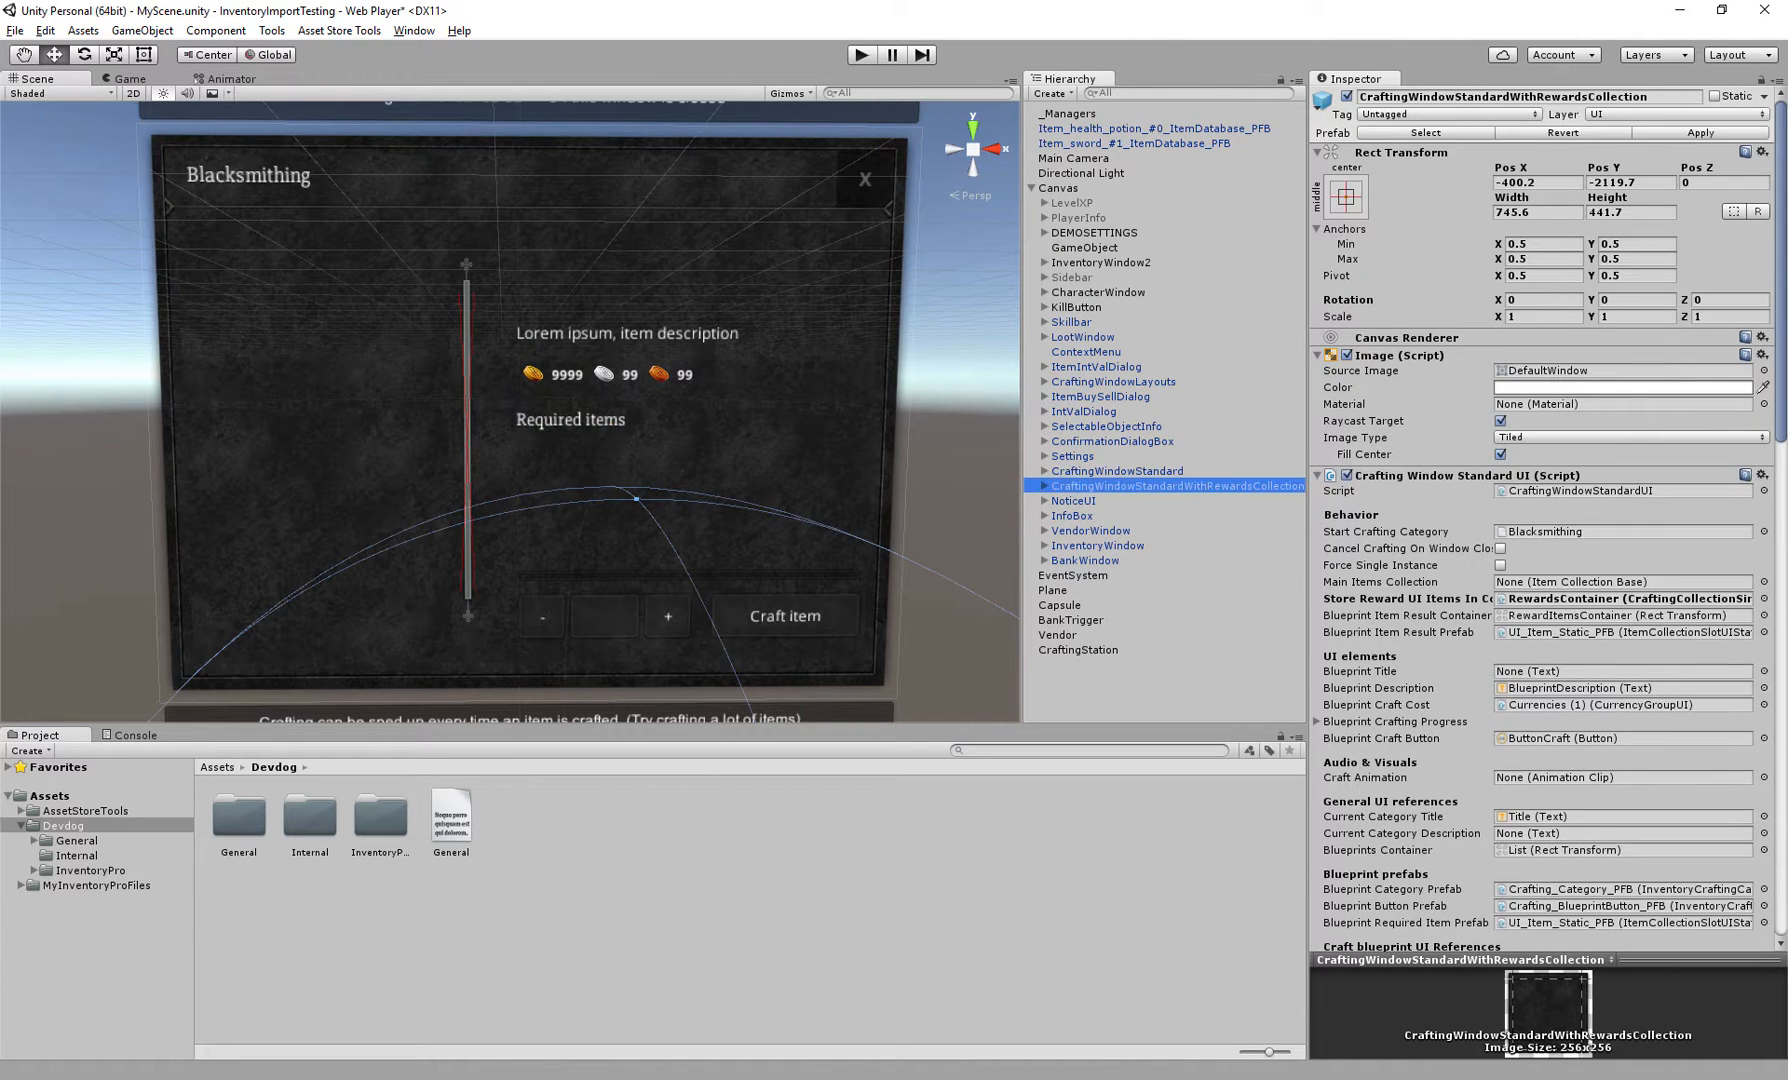
{"action": "double_click", "coordinate": [1113, 382]}
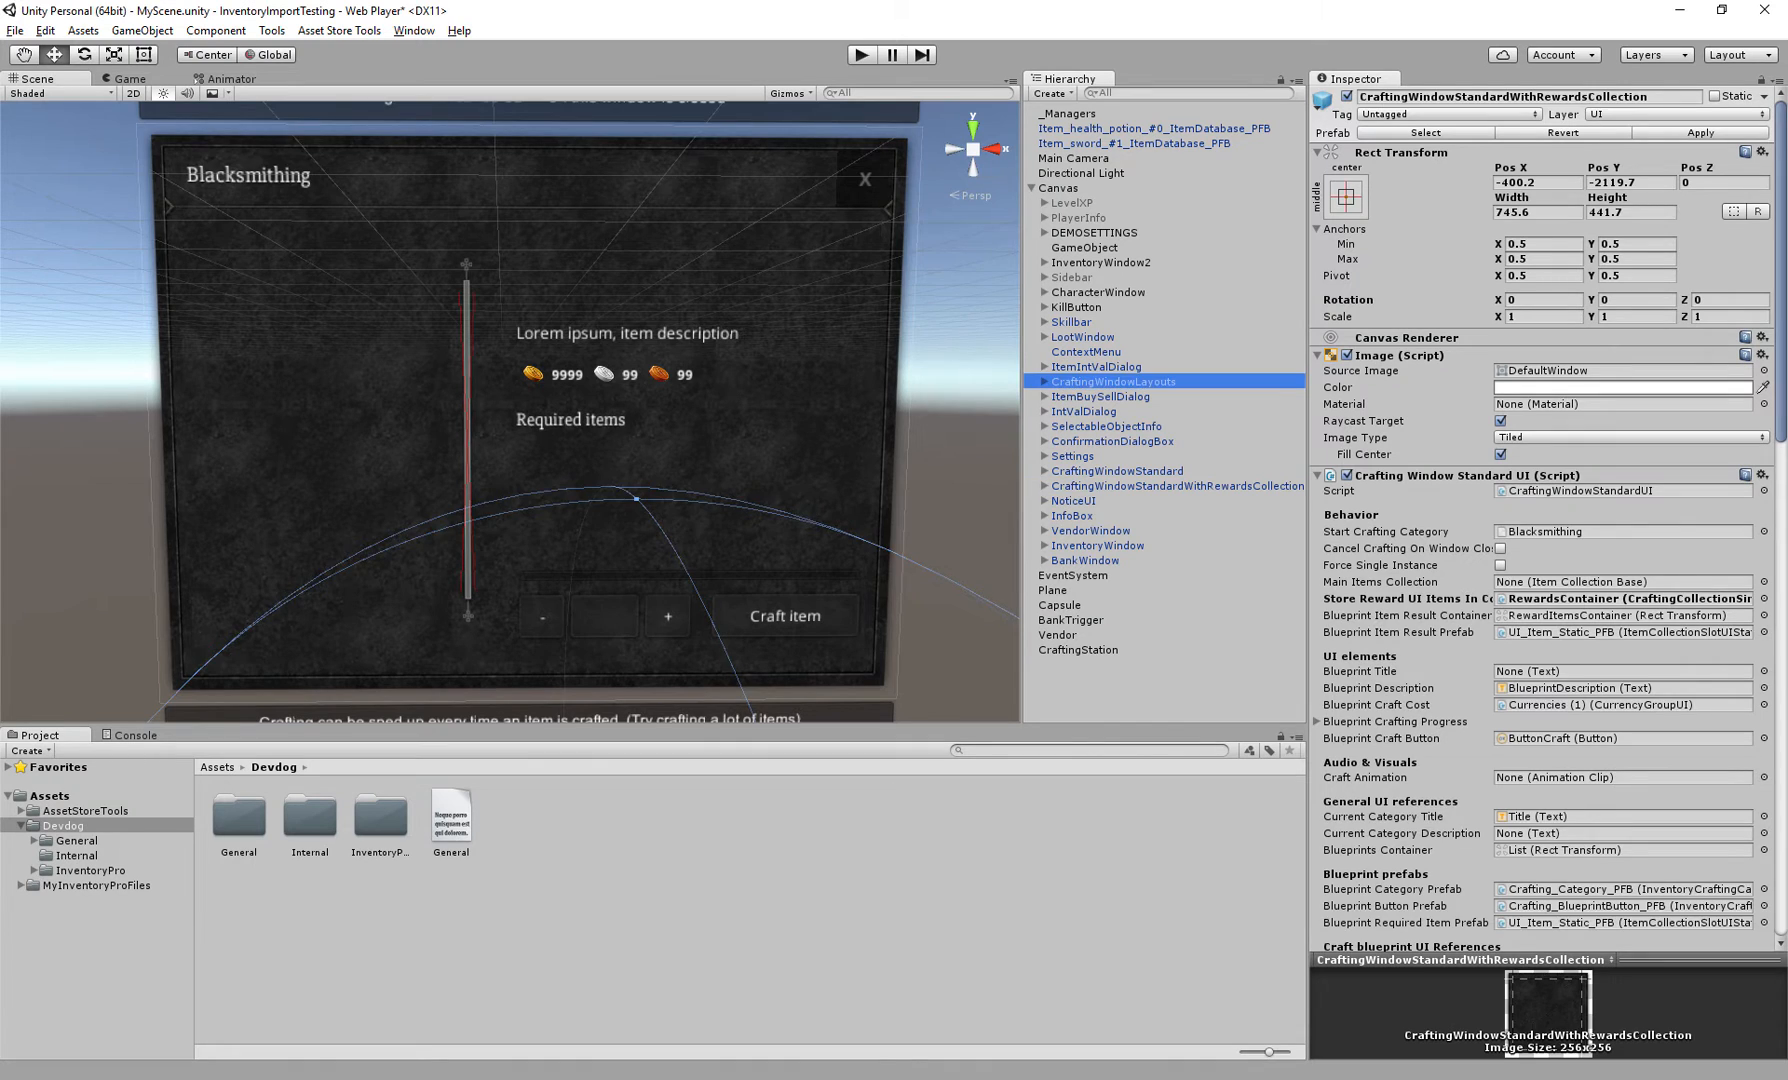
{"action": "scroll", "coordinate": [510, 411], "scroll_direction": "up", "scroll_amount": 10}
{"action": "middle_click_drag", "start_coordinate": [510, 411], "coordinate": [577, 417]}
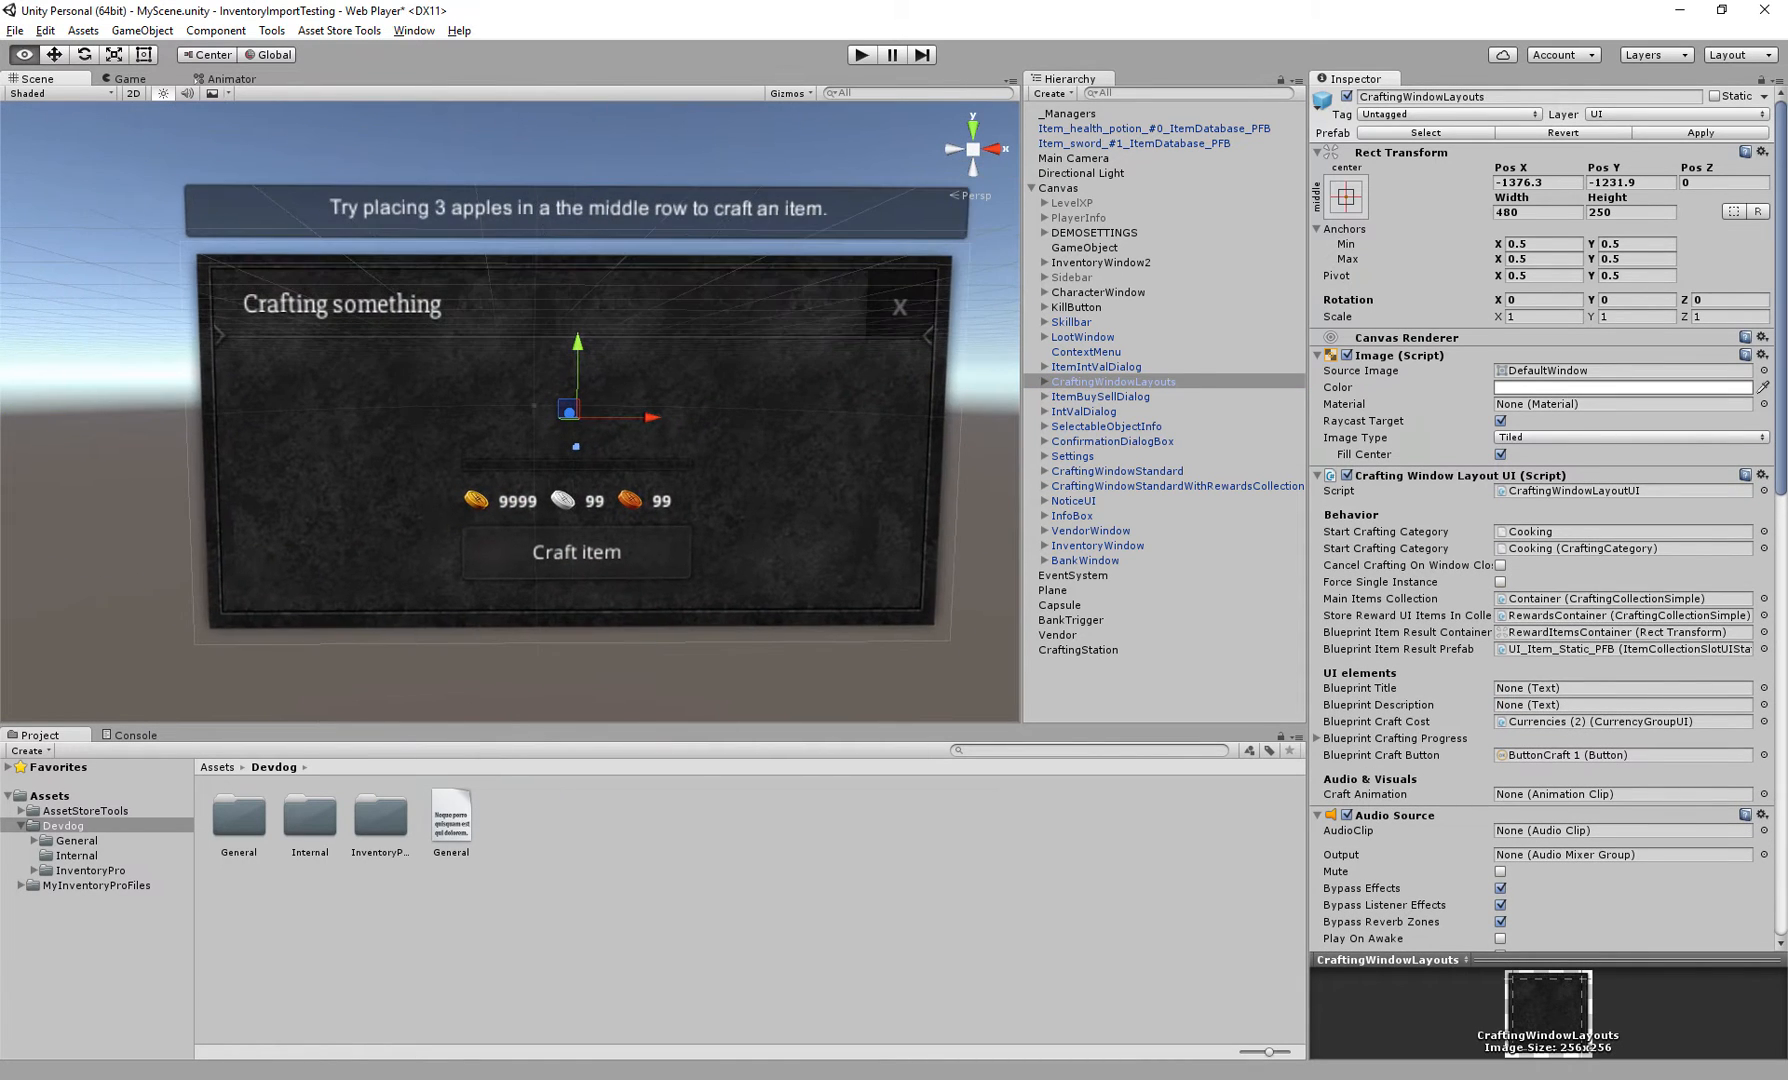
{"action": "left_click_drag", "start_coordinate": [577, 417], "coordinate": [560, 392], "text": "alt"}
{"action": "left_click", "coordinate": [1044, 382]}
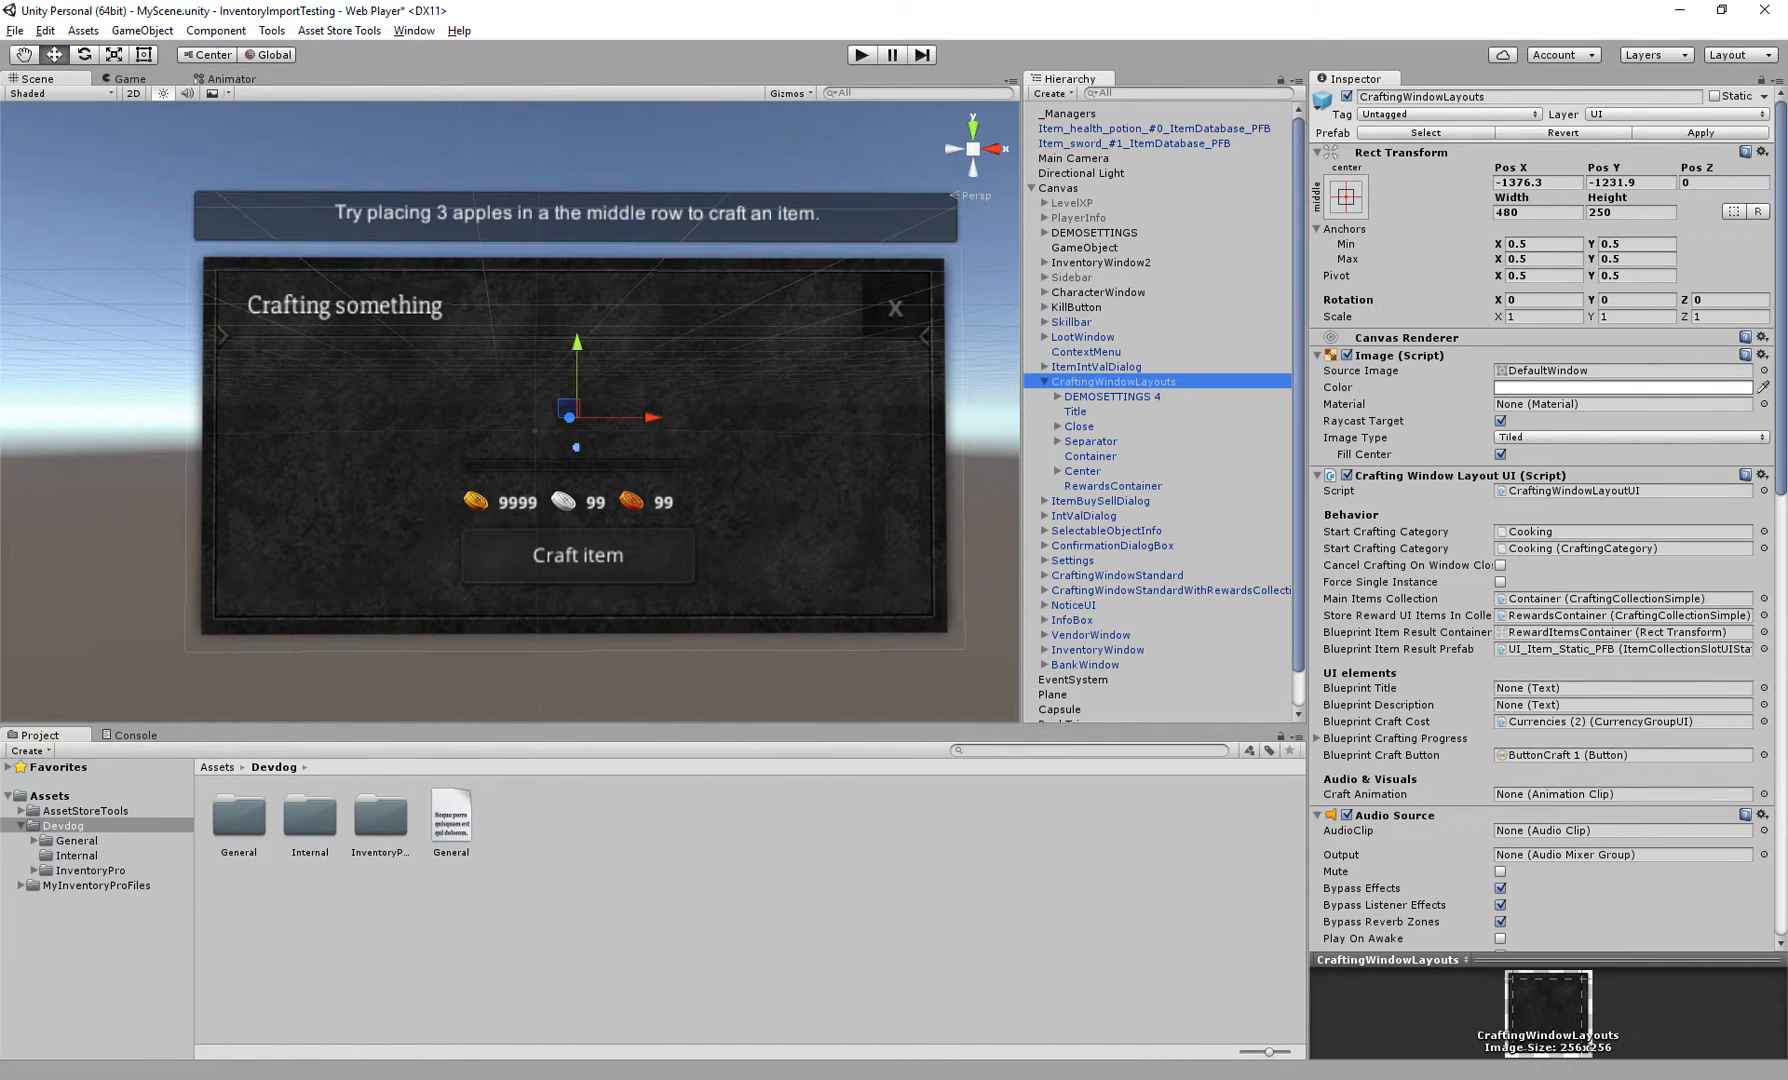
{"action": "left_click", "coordinate": [1090, 456]}
{"action": "left_click_drag", "start_coordinate": [190, 240], "coordinate": [246, 242], "text": "alt"}
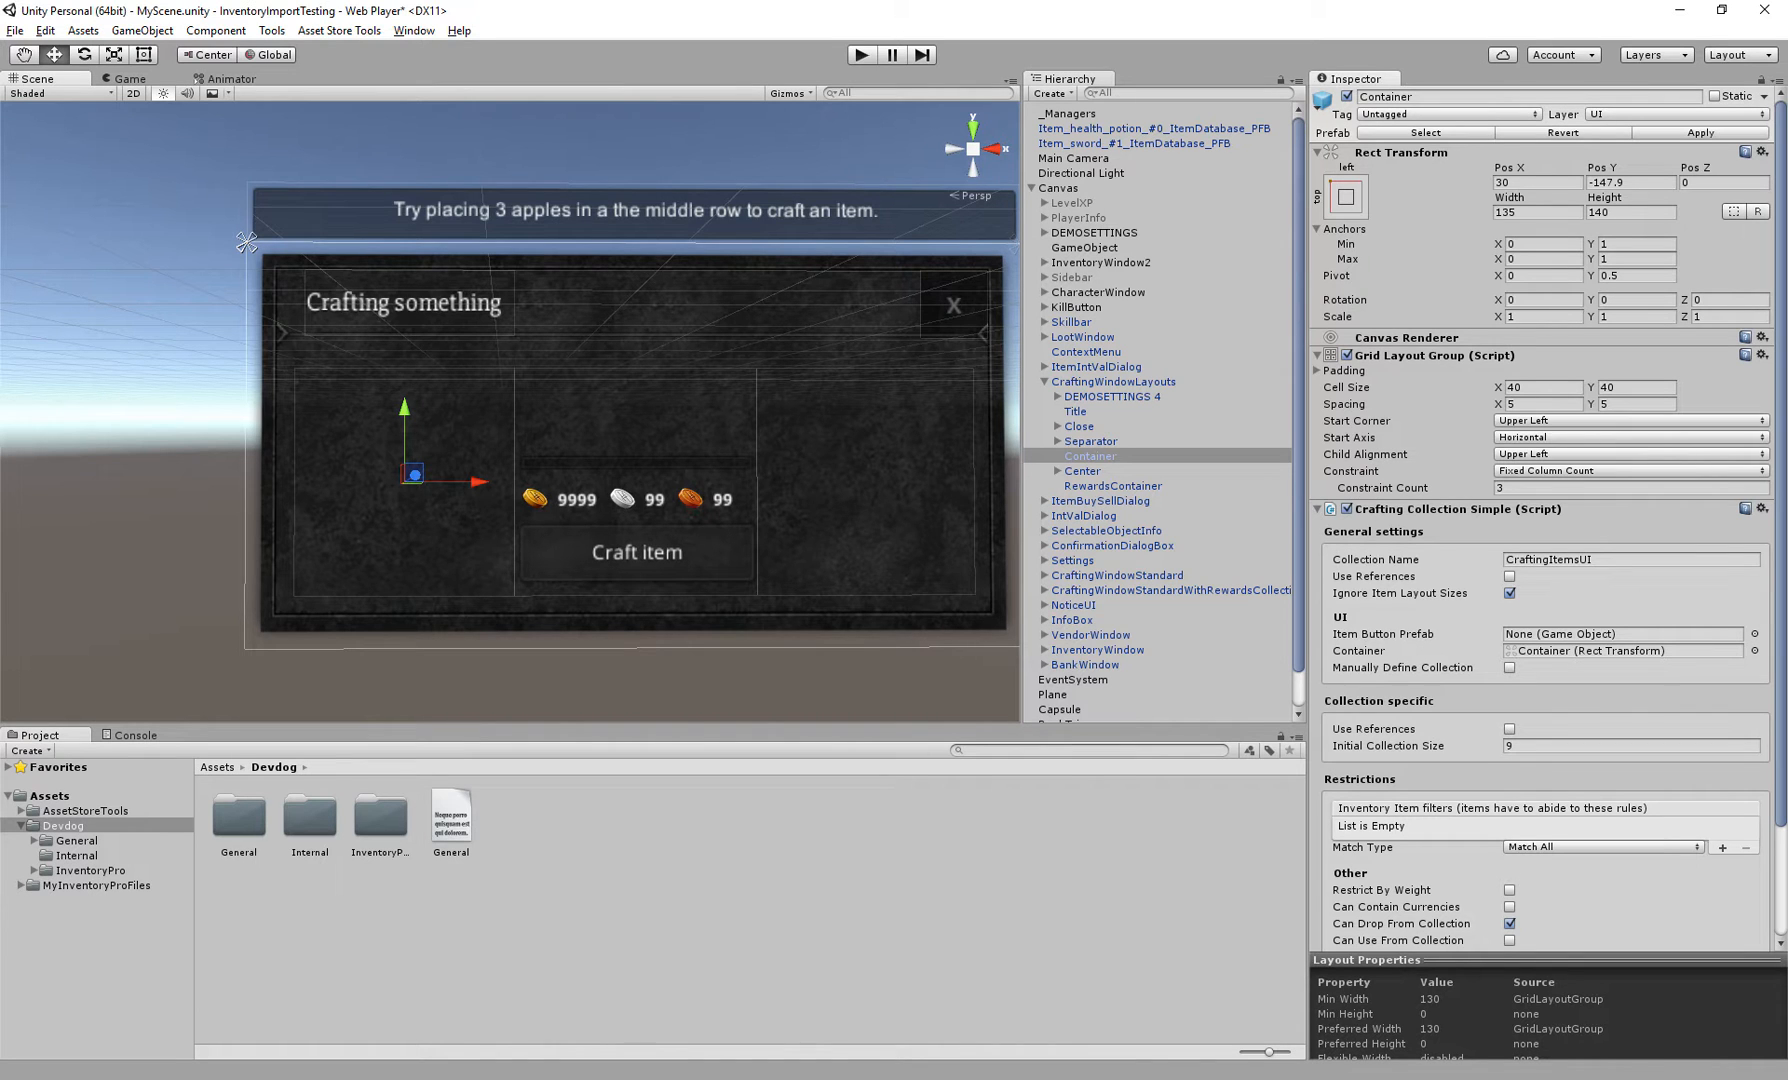
{"action": "left_click", "coordinate": [1113, 382]}
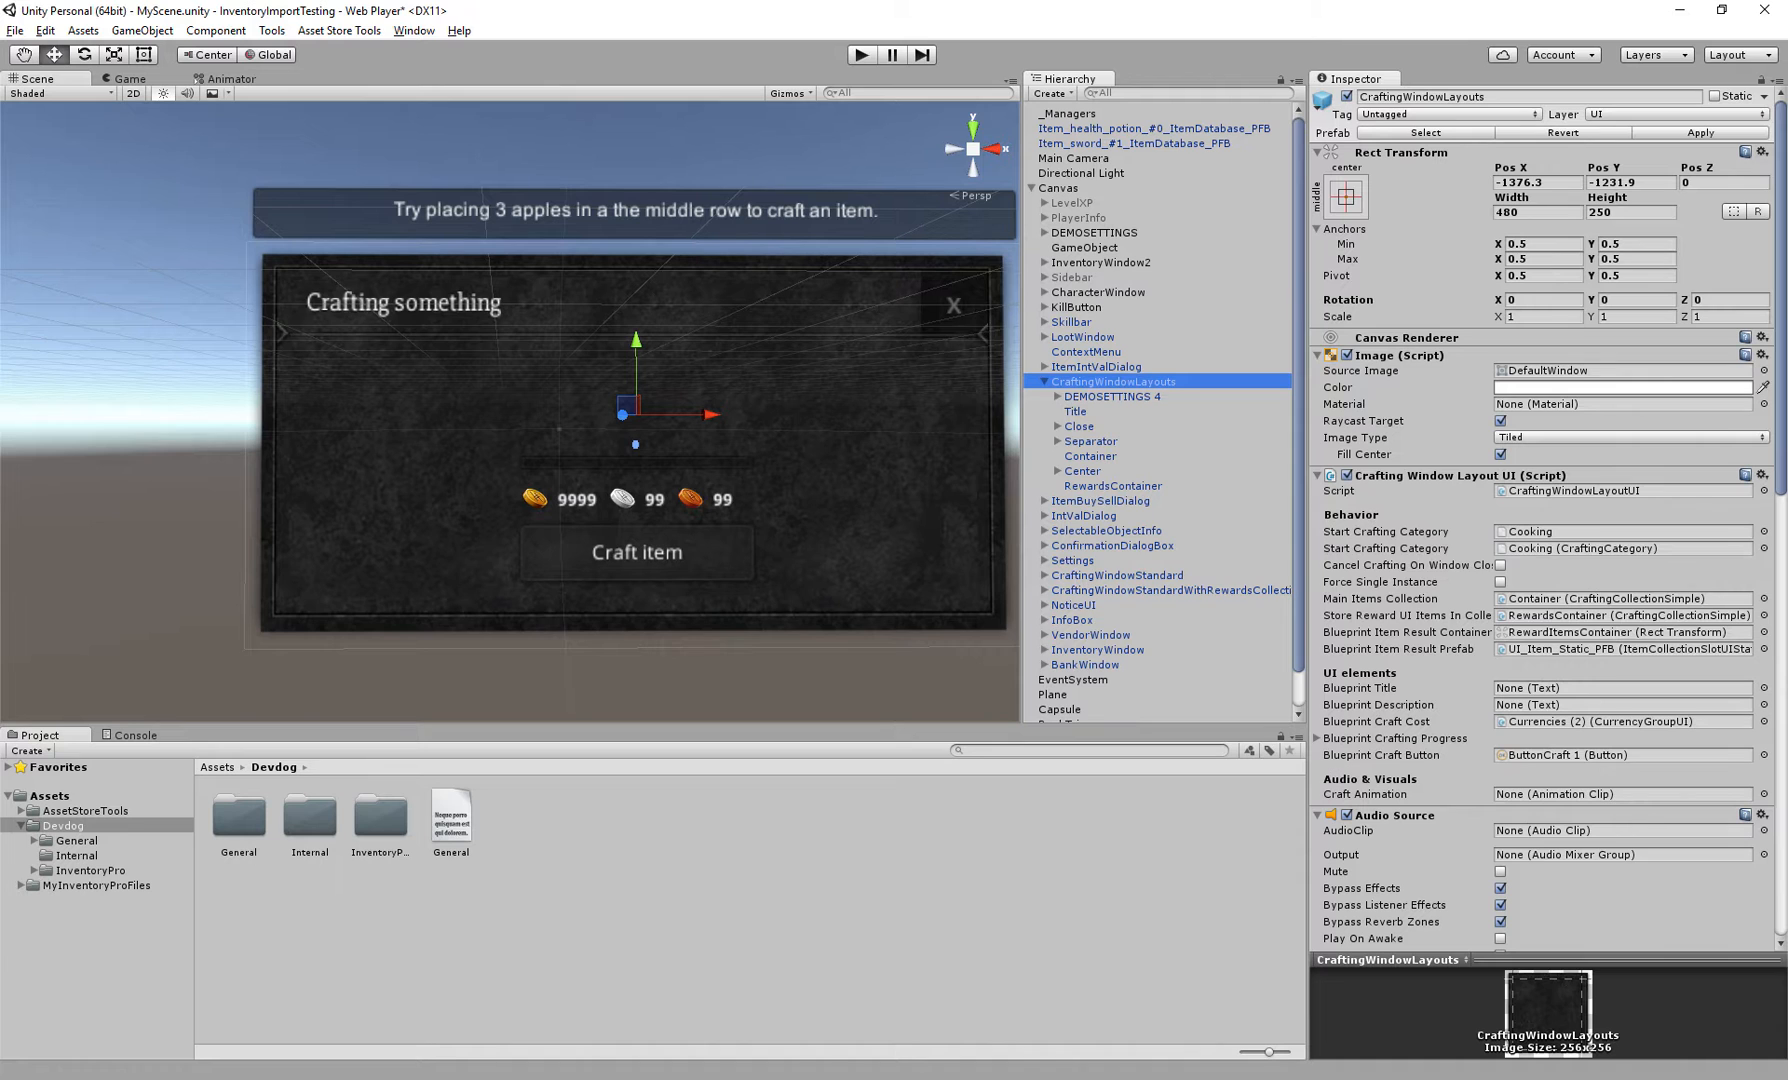
{"action": "left_click", "coordinate": [1044, 382]}
{"action": "middle_click_drag", "start_coordinate": [770, 440], "coordinate": [321, 363]}
{"action": "scroll", "coordinate": [450, 400], "scroll_direction": "down", "scroll_amount": 6}
{"action": "middle_click_drag", "start_coordinate": [860, 500], "coordinate": [206, 242]}
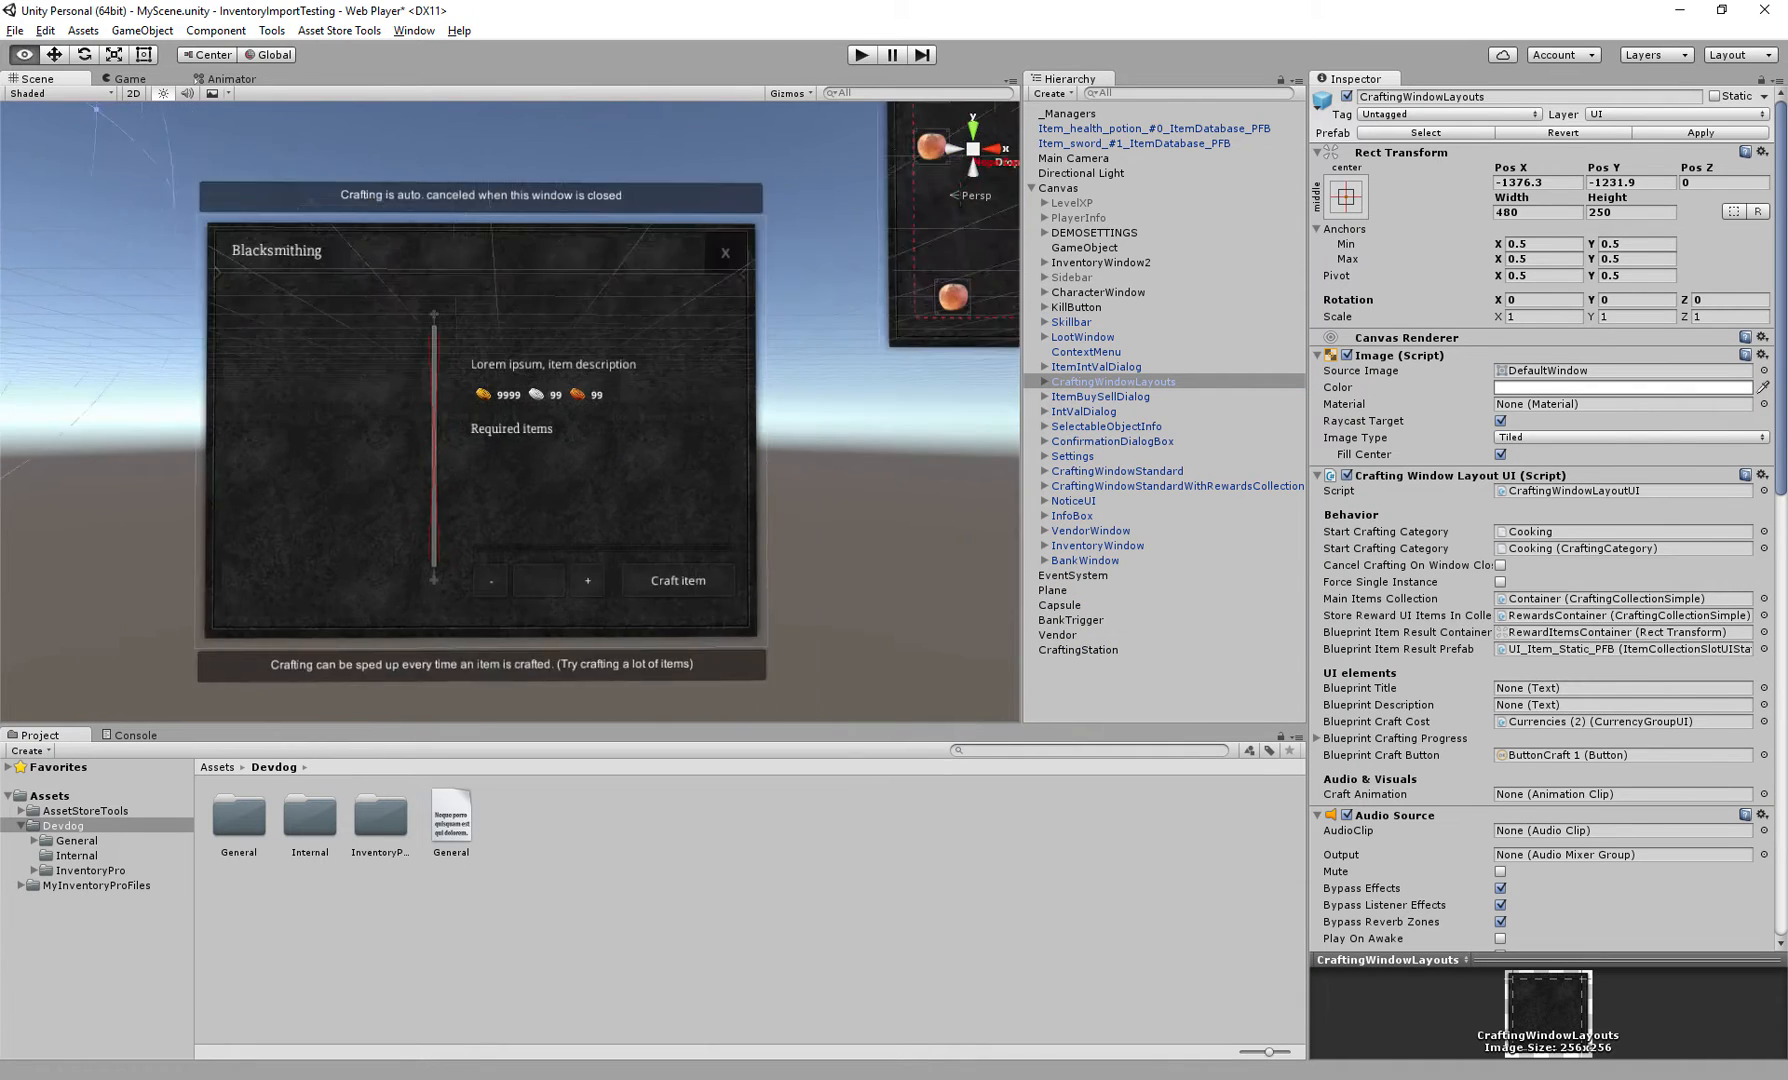
{"action": "scroll", "coordinate": [339, 383], "scroll_direction": "up", "scroll_amount": 2}
{"action": "scroll", "coordinate": [518, 420], "scroll_direction": "down", "scroll_amount": 1}
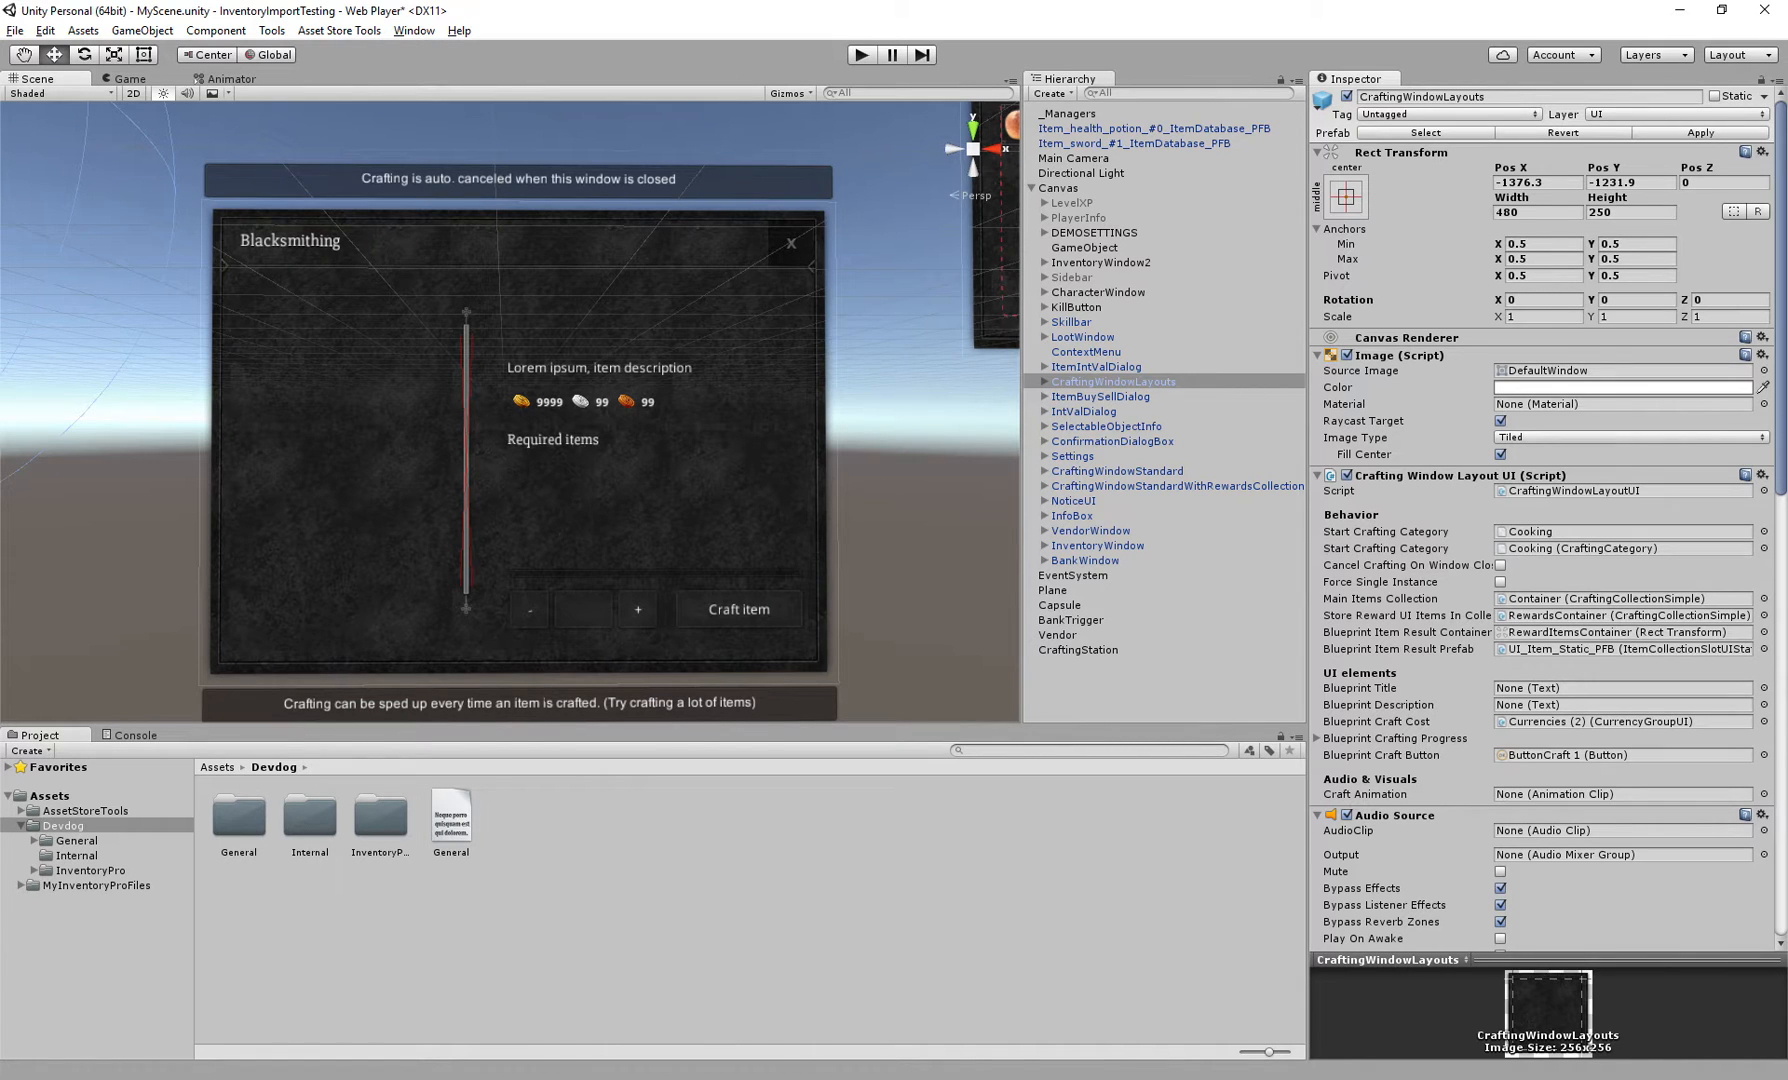
Collapse the Canvas, reselect CraftingStation and frame it in the scene view
{"action": "left_click", "coordinate": [1032, 188]}
{"action": "left_click", "coordinate": [1060, 233]}
{"action": "left_click", "coordinate": [1058, 263]}
{"action": "left_click", "coordinate": [1078, 278]}
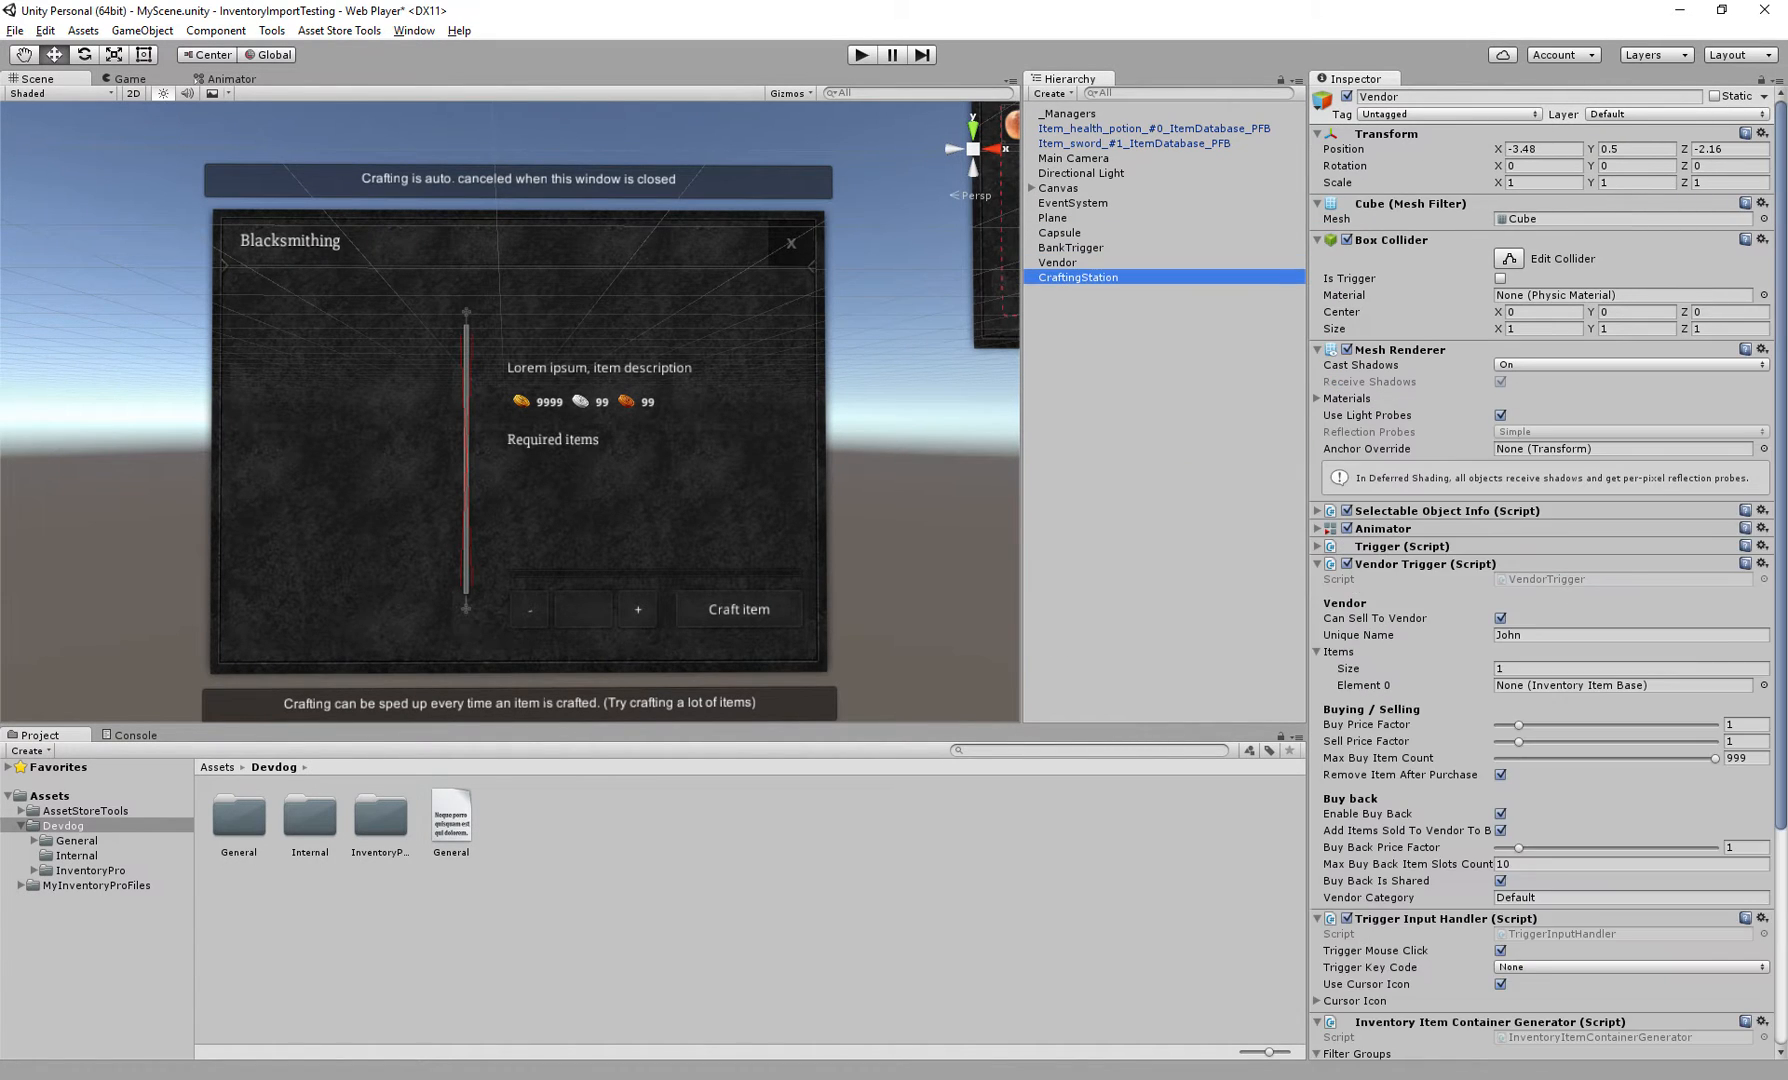
{"action": "key", "text": "f"}
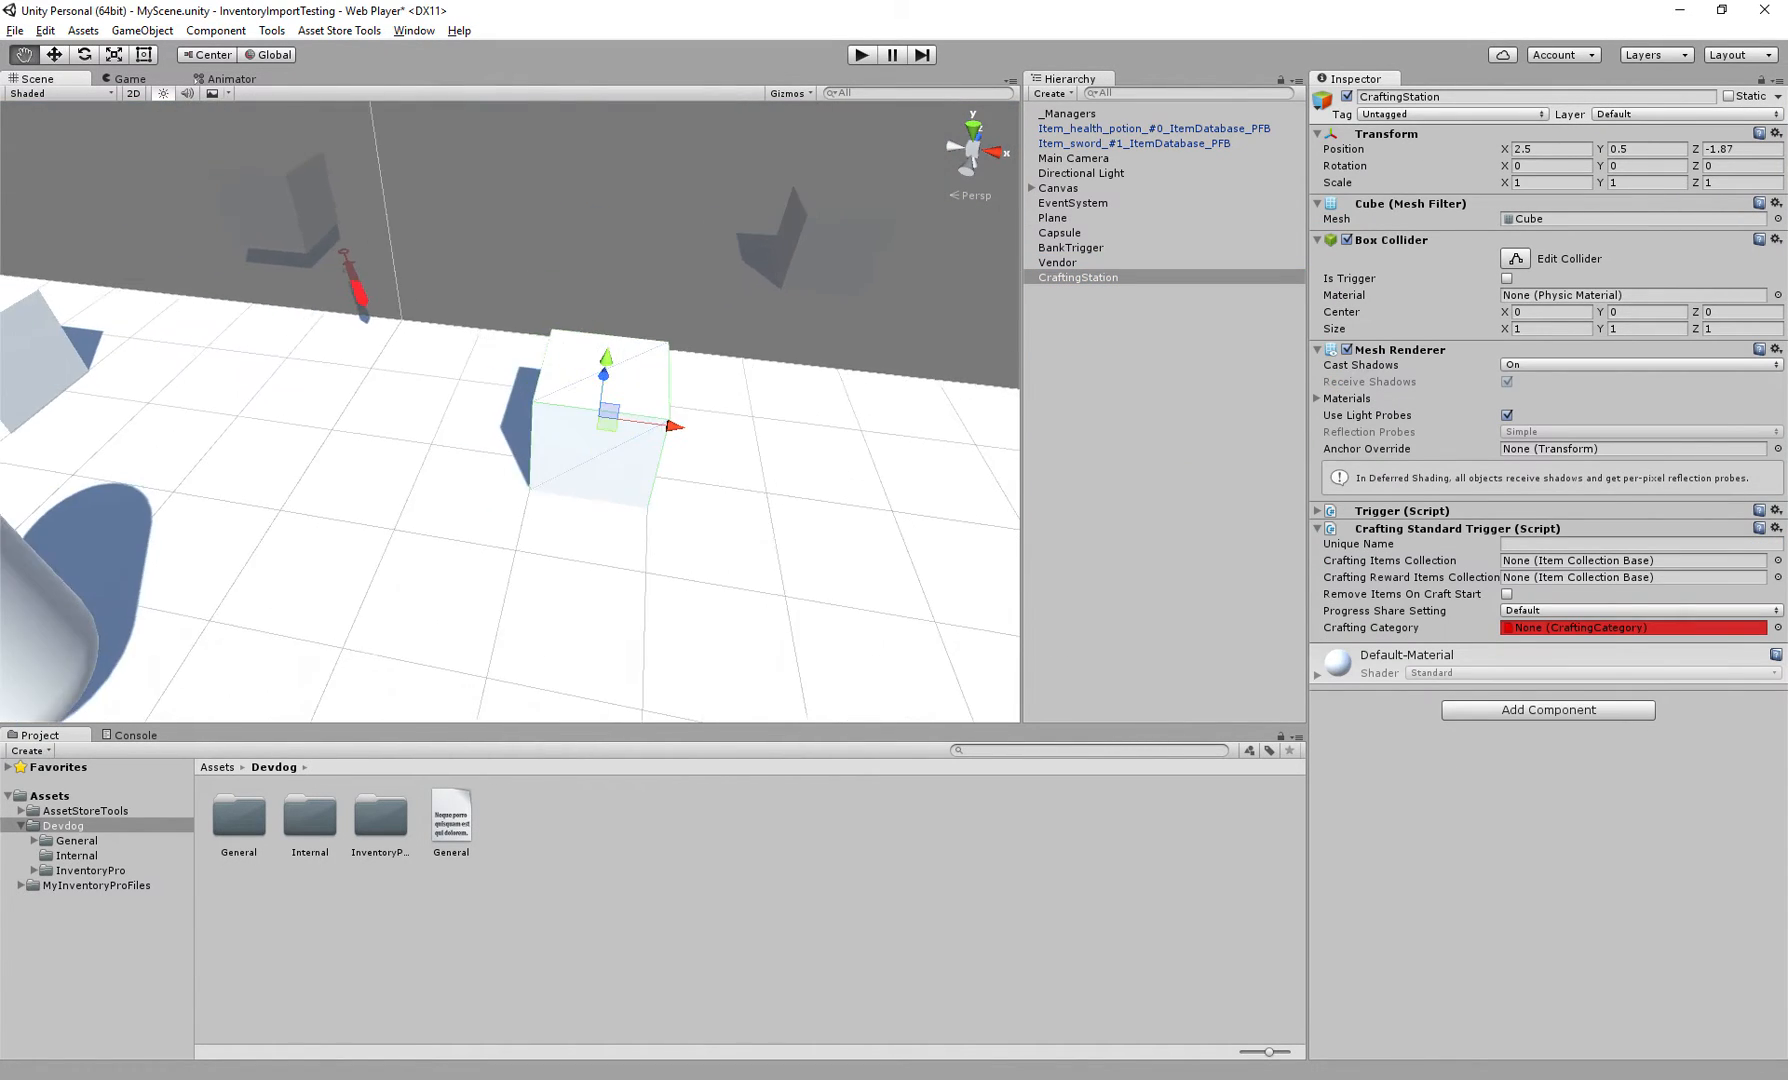
{"action": "left_click_drag", "start_coordinate": [540, 430], "coordinate": [592, 424], "text": "alt"}
{"action": "middle_click_drag", "start_coordinate": [592, 424], "coordinate": [670, 434]}
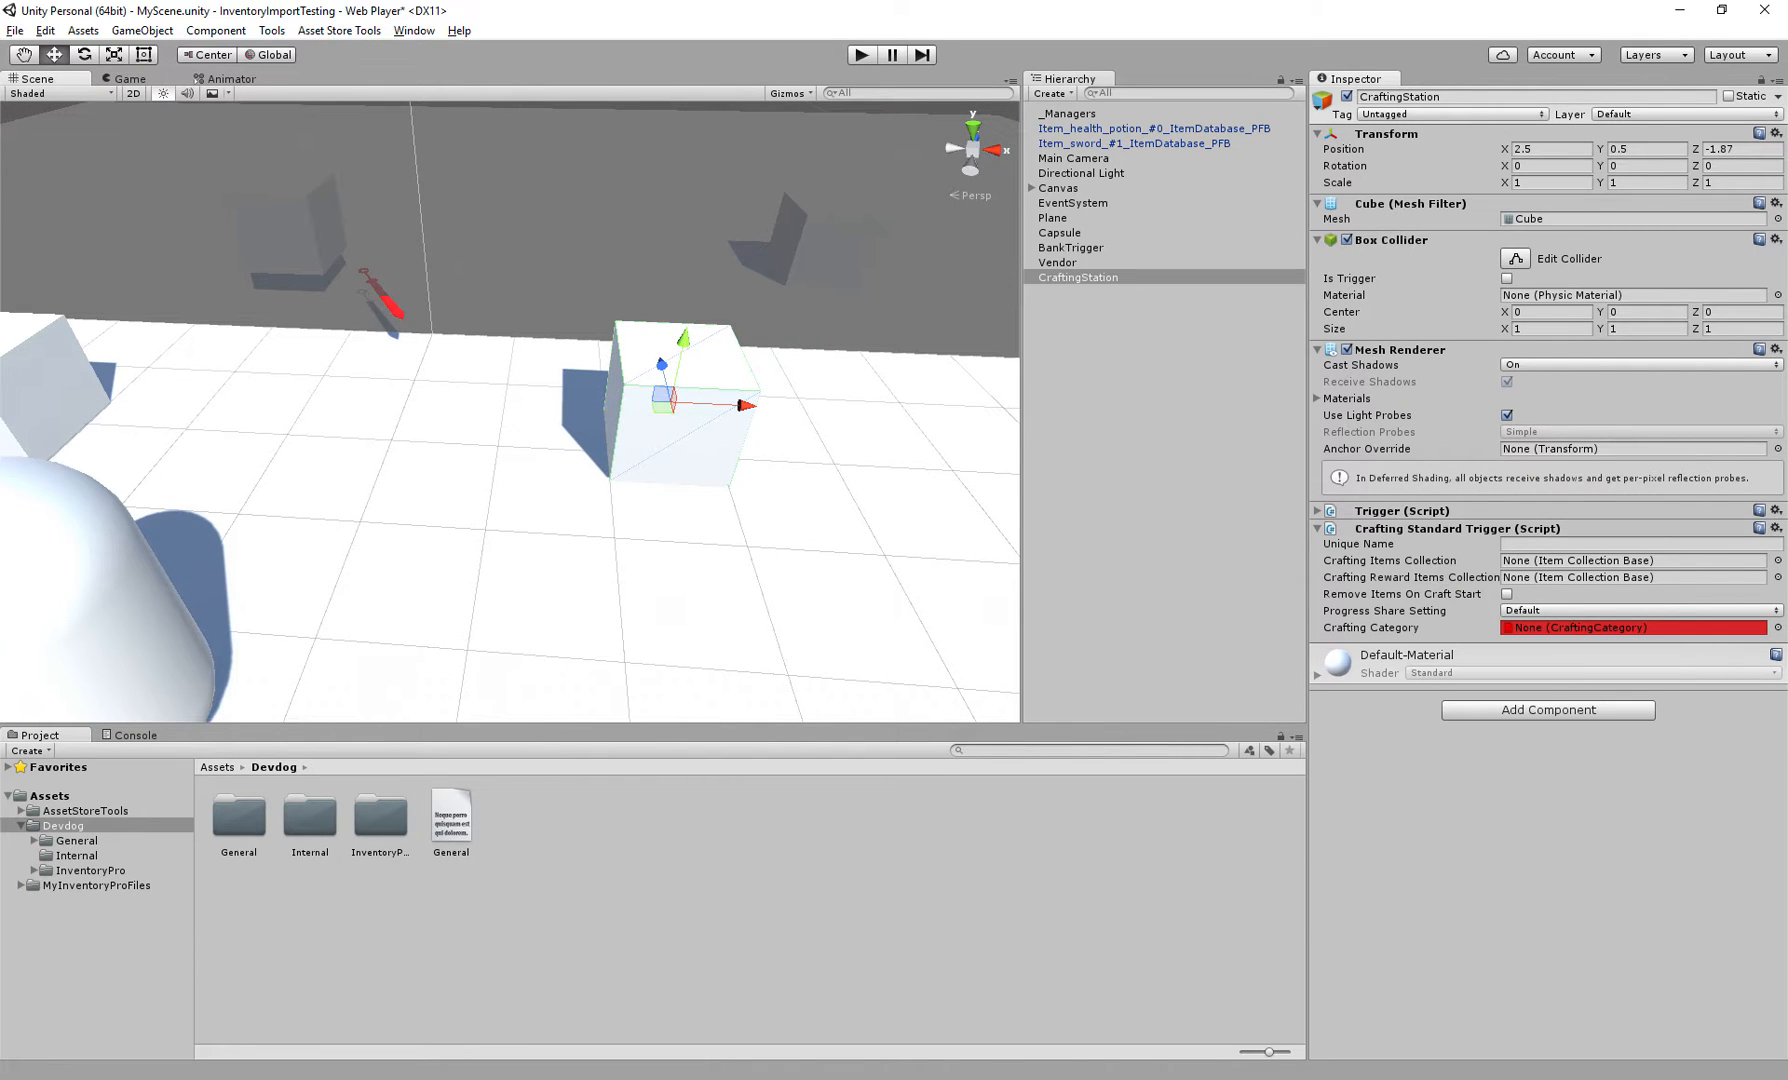
{"action": "key", "text": "s"}
{"action": "right_click_drag", "start_coordinate": [620, 430], "coordinate": [574, 430]}
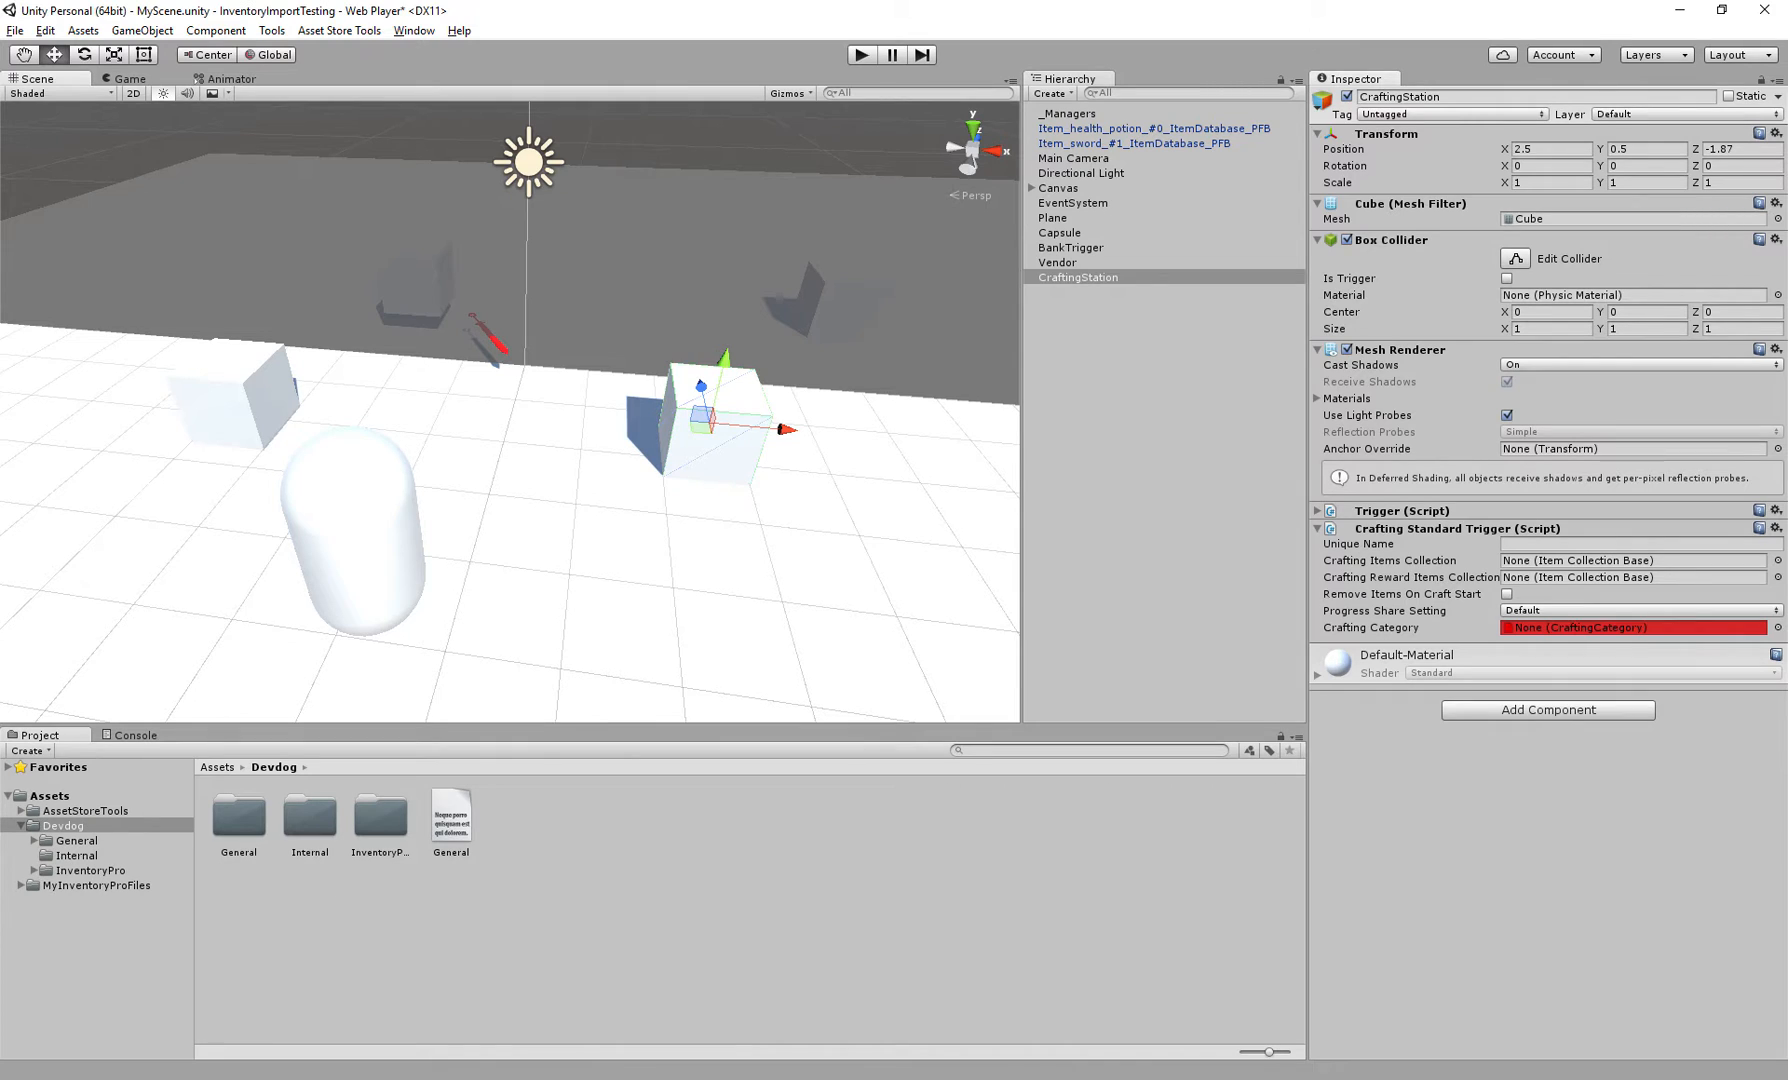
Add a Crafting Layout Trigger component to CraftingStation and remove it again
{"action": "left_click", "coordinate": [1548, 710]}
{"action": "type", "text": "layout"}
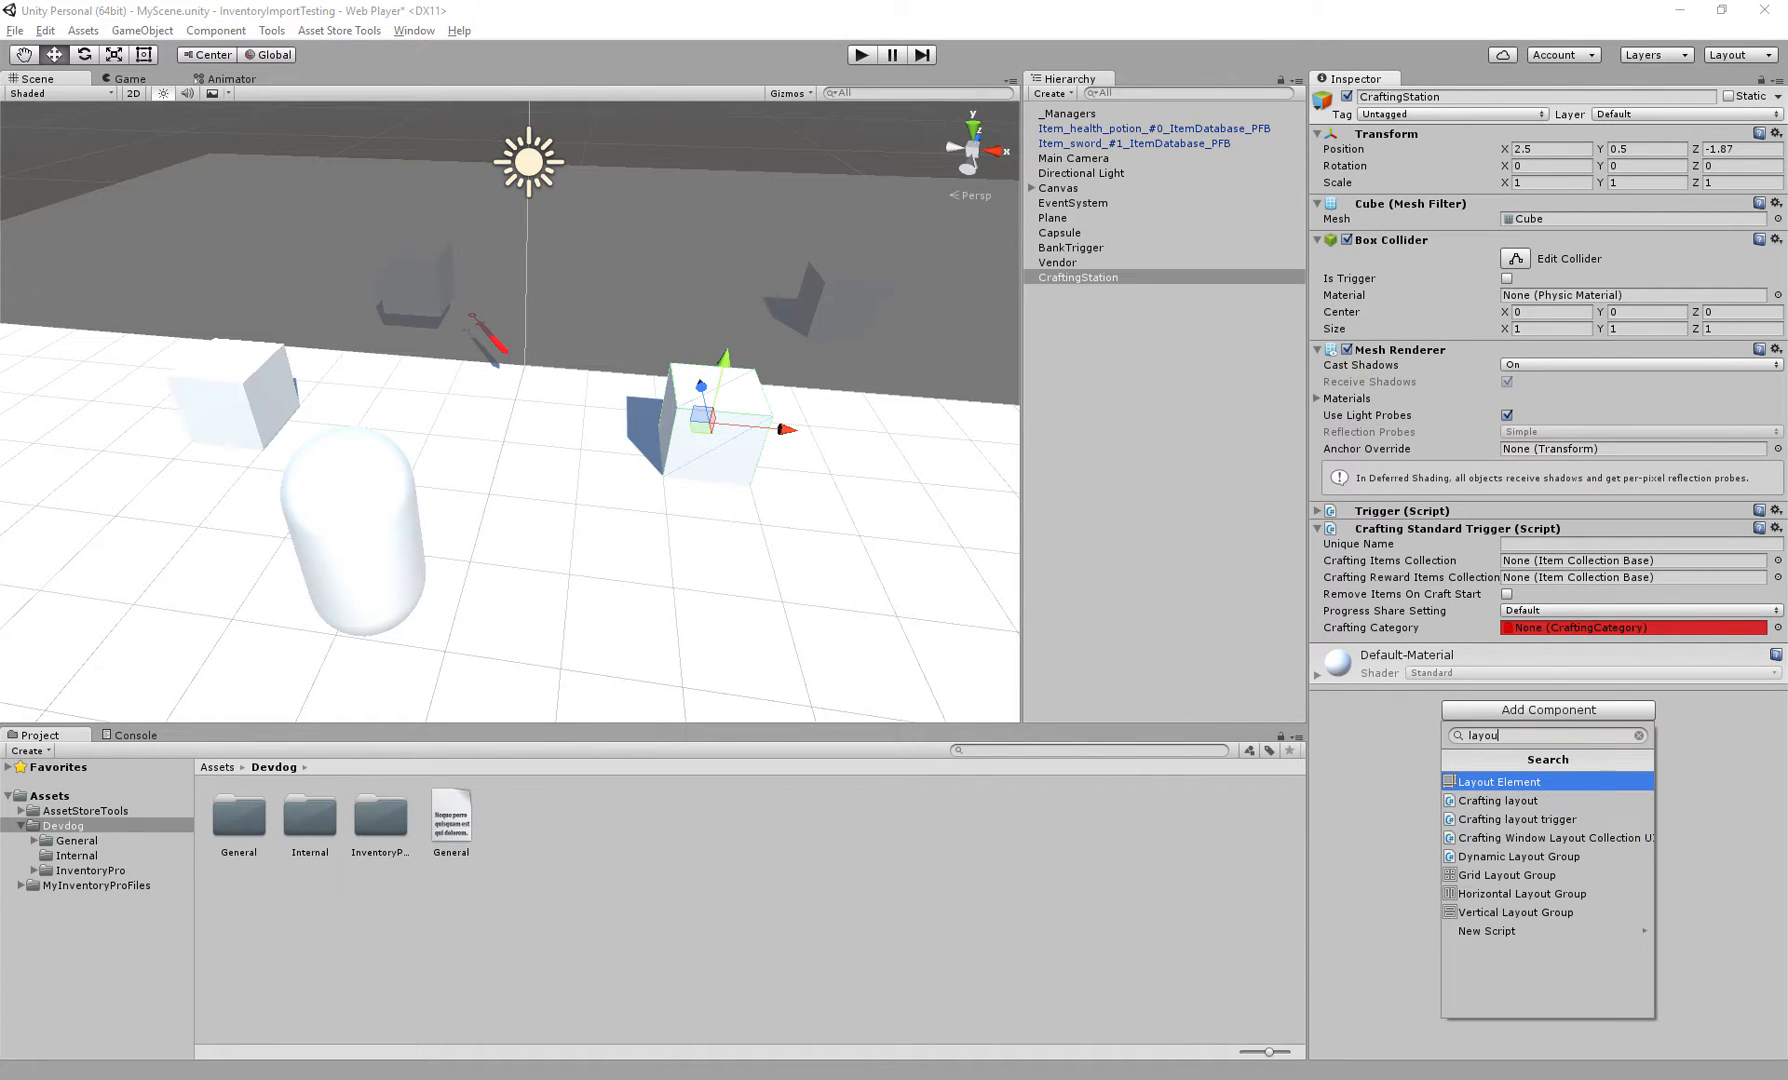
{"action": "key", "text": "Down"}
{"action": "key", "text": "Down"}
{"action": "key", "text": "Return"}
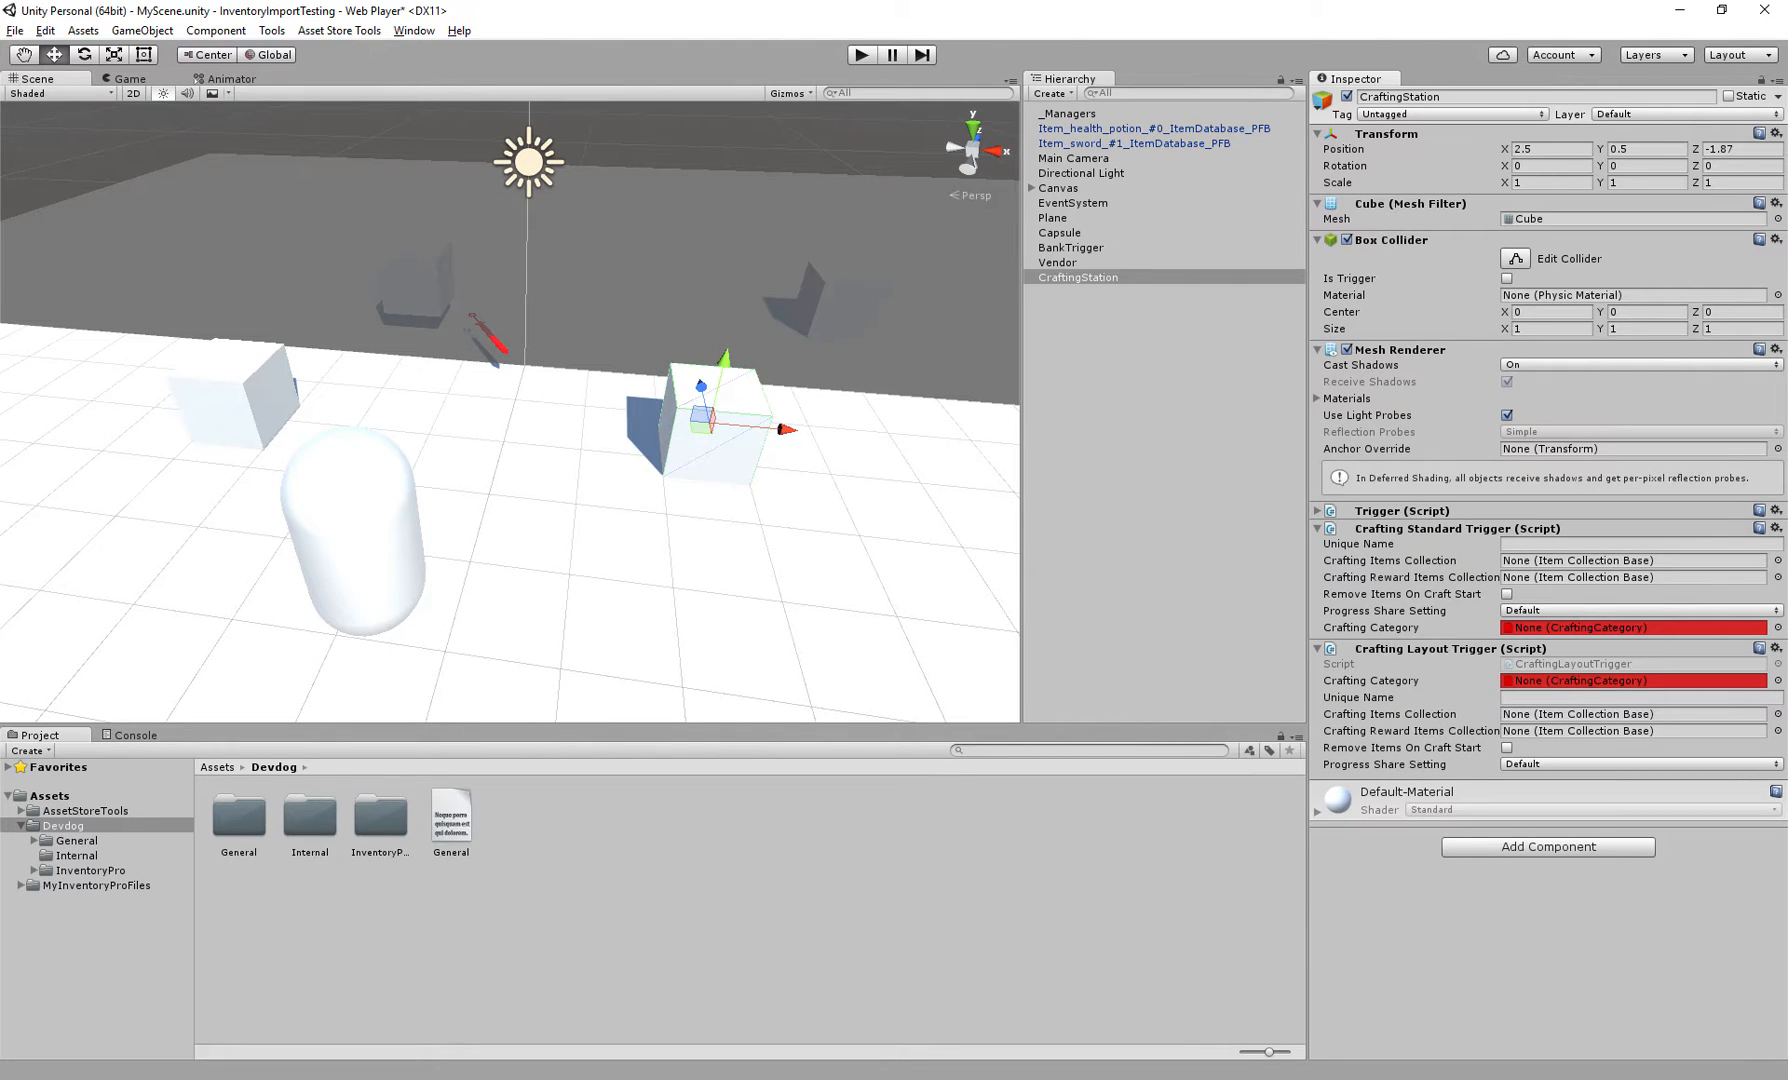
{"action": "left_click", "coordinate": [1633, 681]}
{"action": "right_click", "coordinate": [1402, 649]}
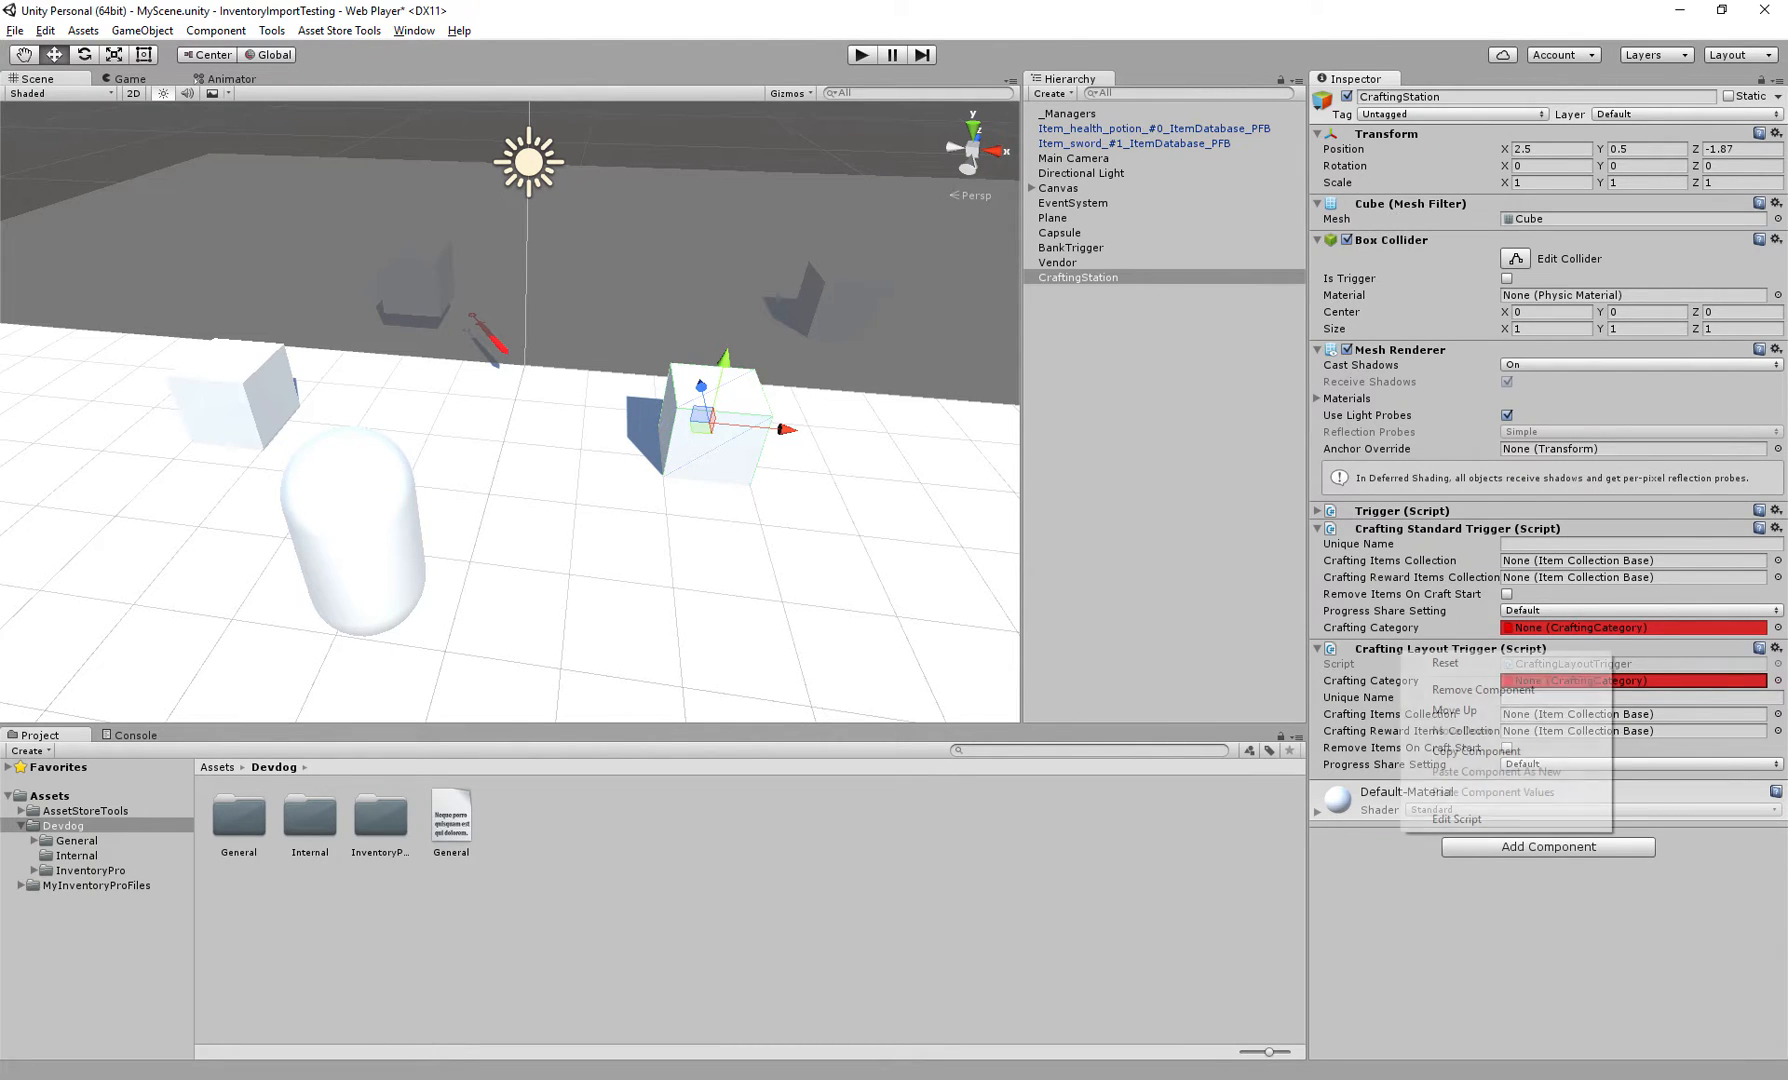
{"action": "left_click", "coordinate": [1483, 690]}
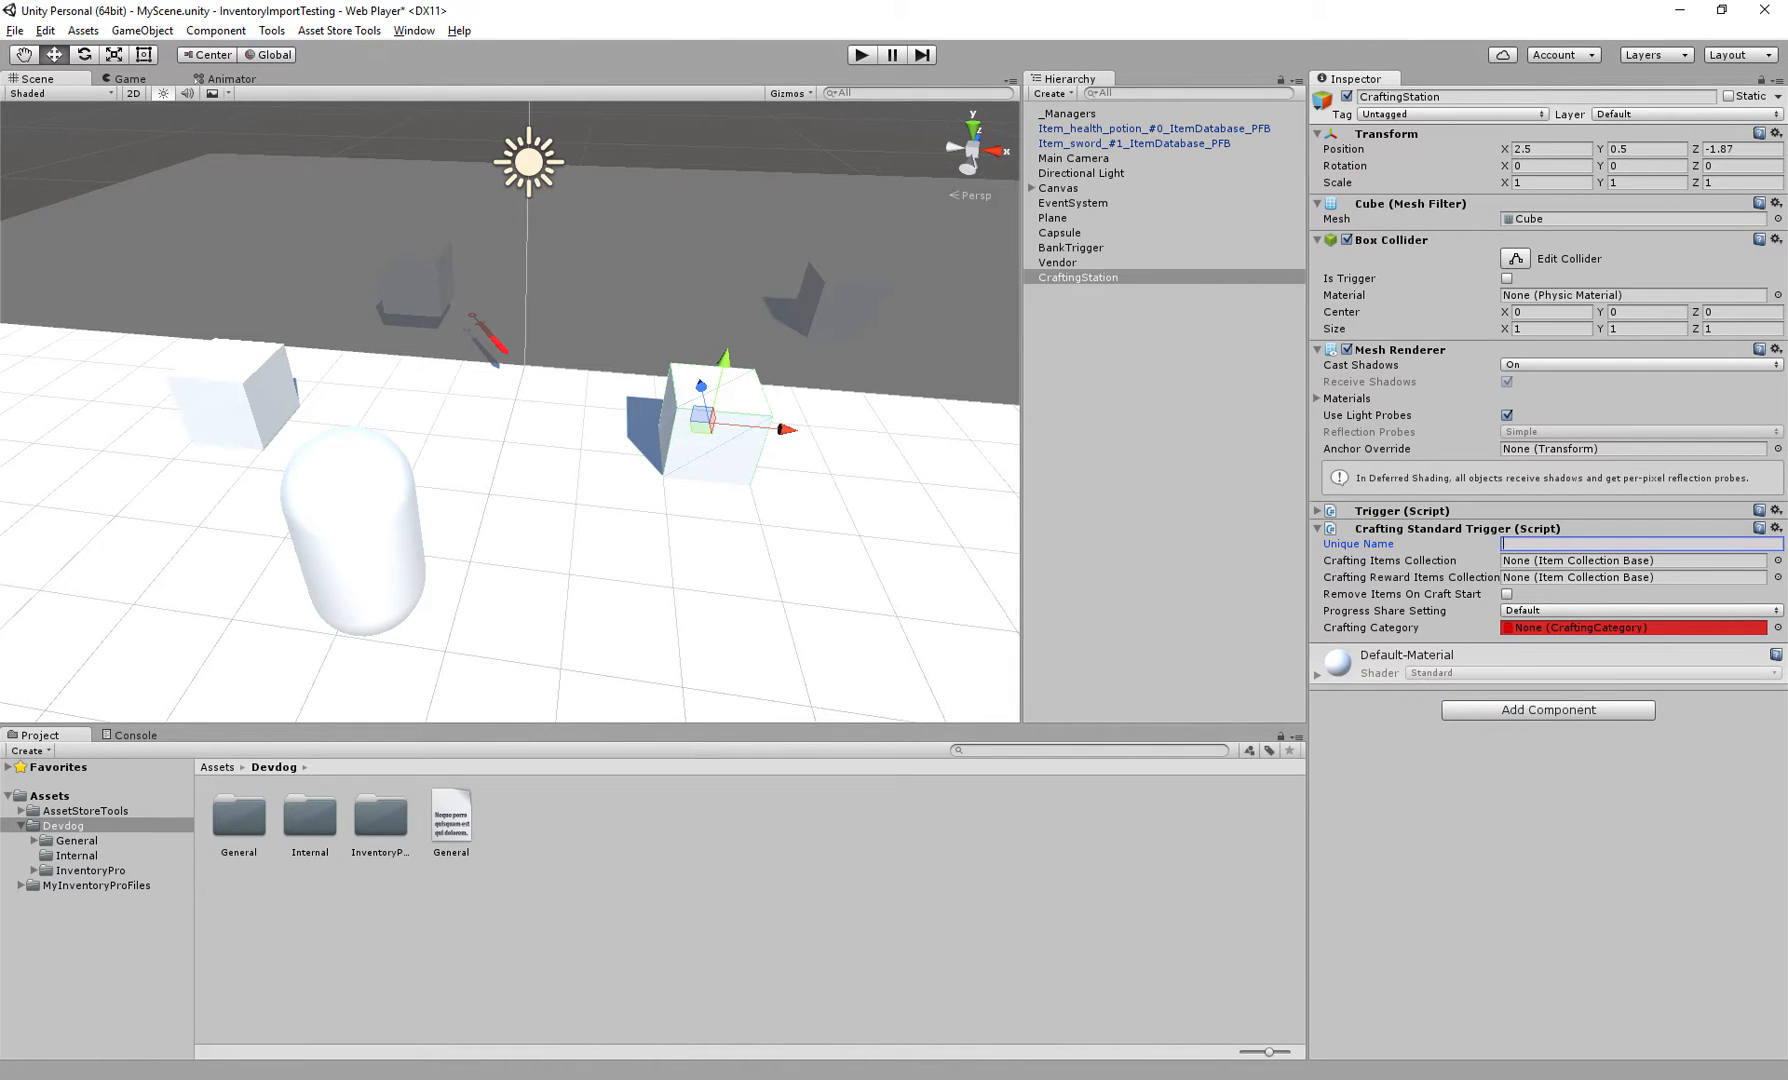
Set the Crafting Standard Trigger's Unique Name to CraftingStandardTrigger
{"action": "right_click_drag", "start_coordinate": [600, 430], "coordinate": [570, 440]}
{"action": "left_click", "coordinate": [1640, 544]}
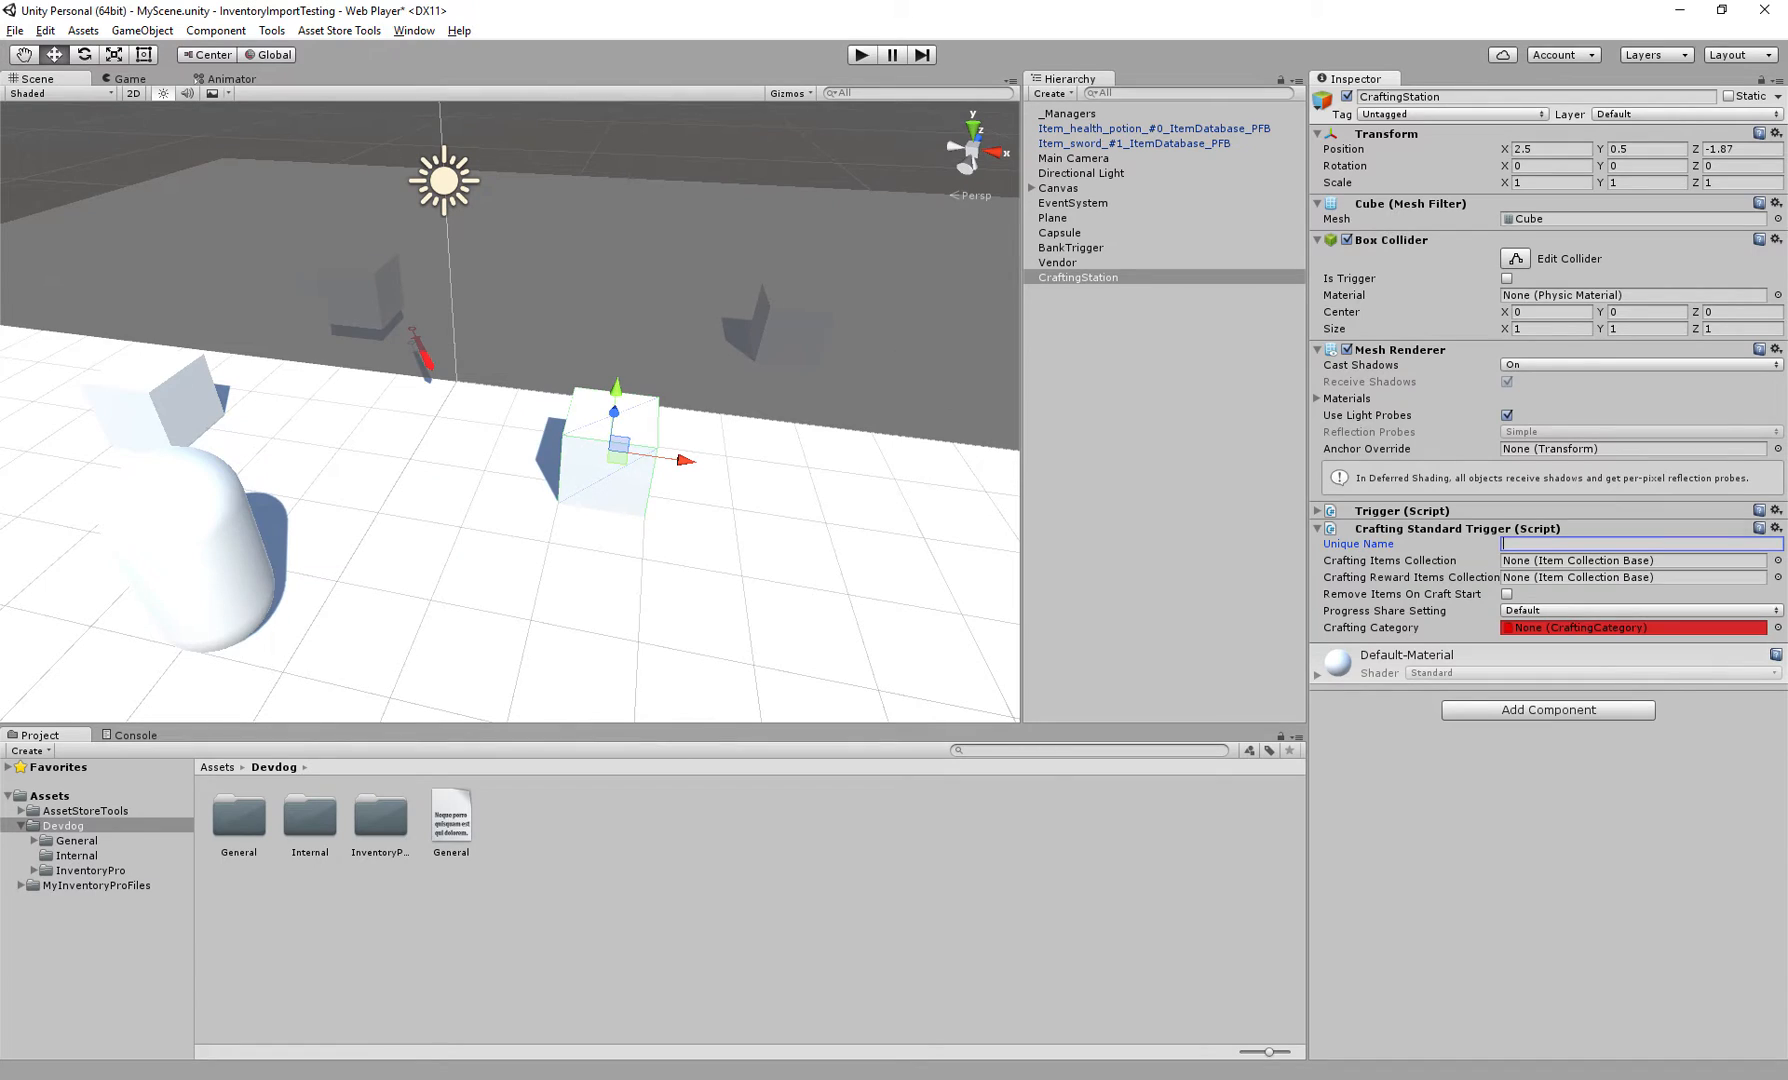
{"action": "type", "text": "CraftingStandardTrigger"}
{"action": "key", "text": "Tab"}
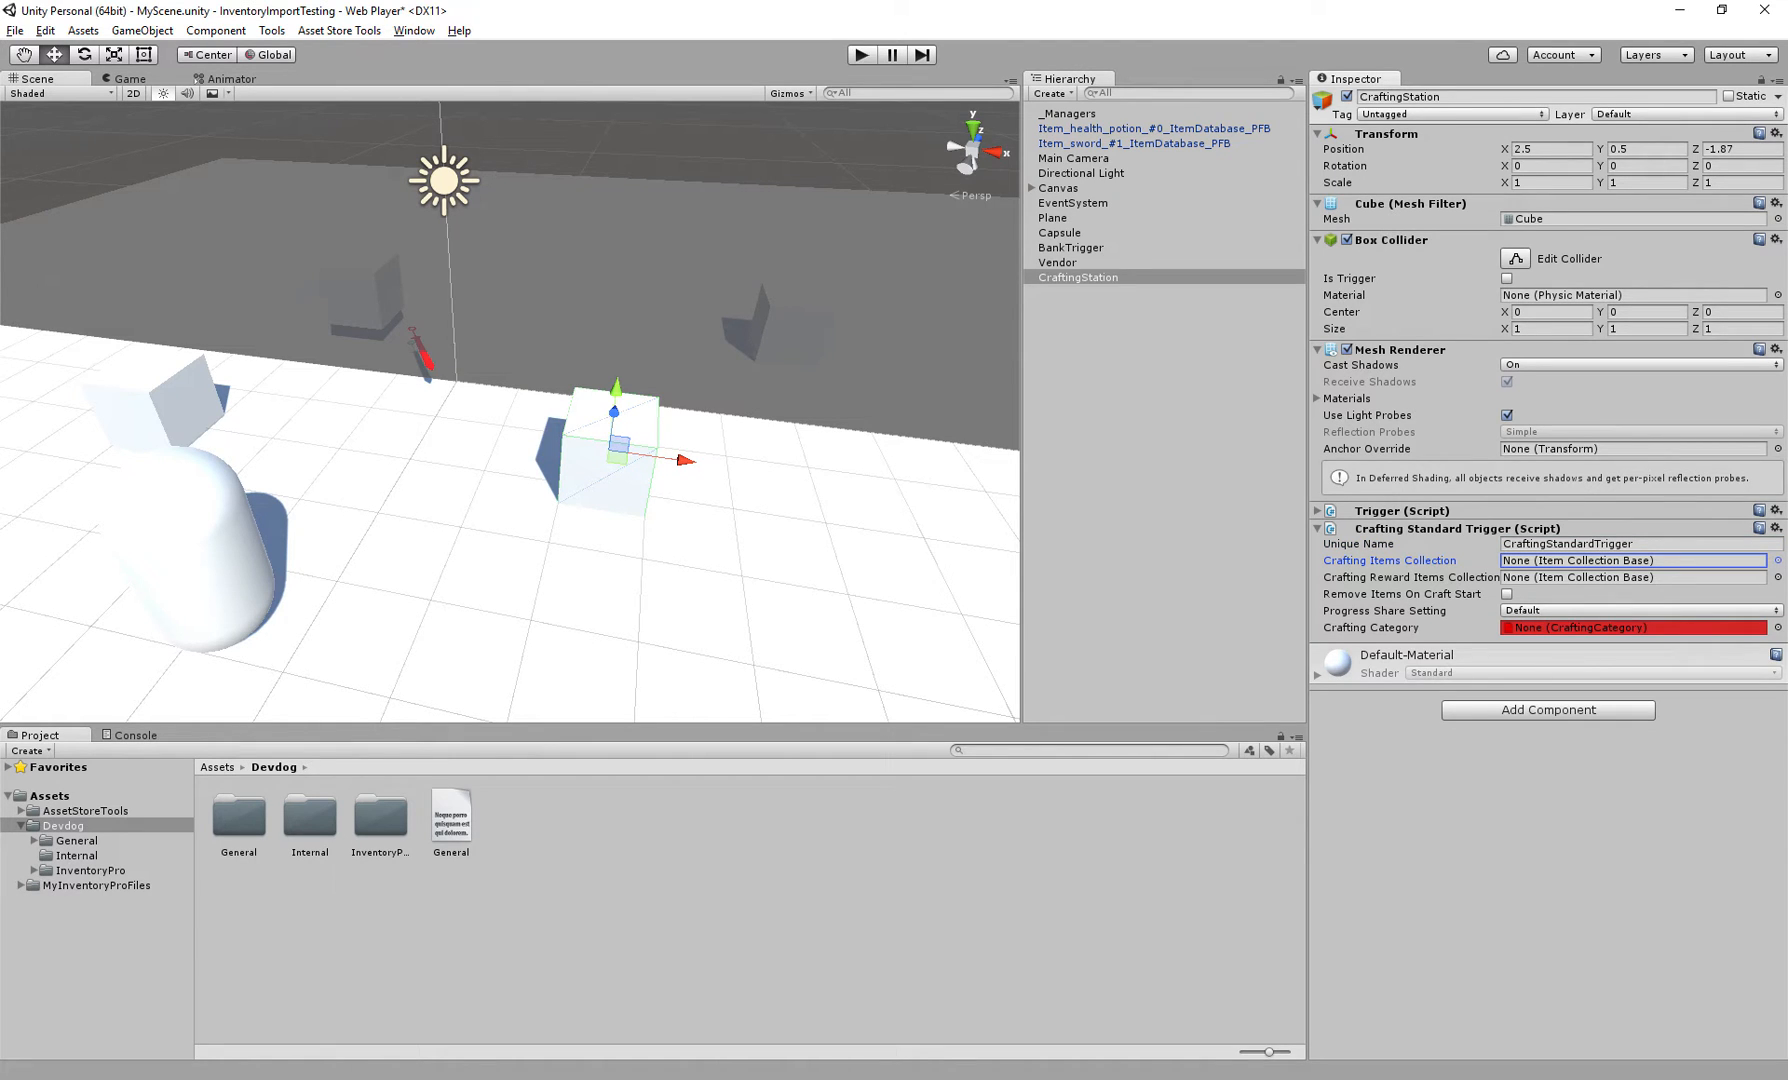
Review the trigger's item collection, reward collection, craft start and progress share settings
{"action": "left_click", "coordinate": [1600, 577]}
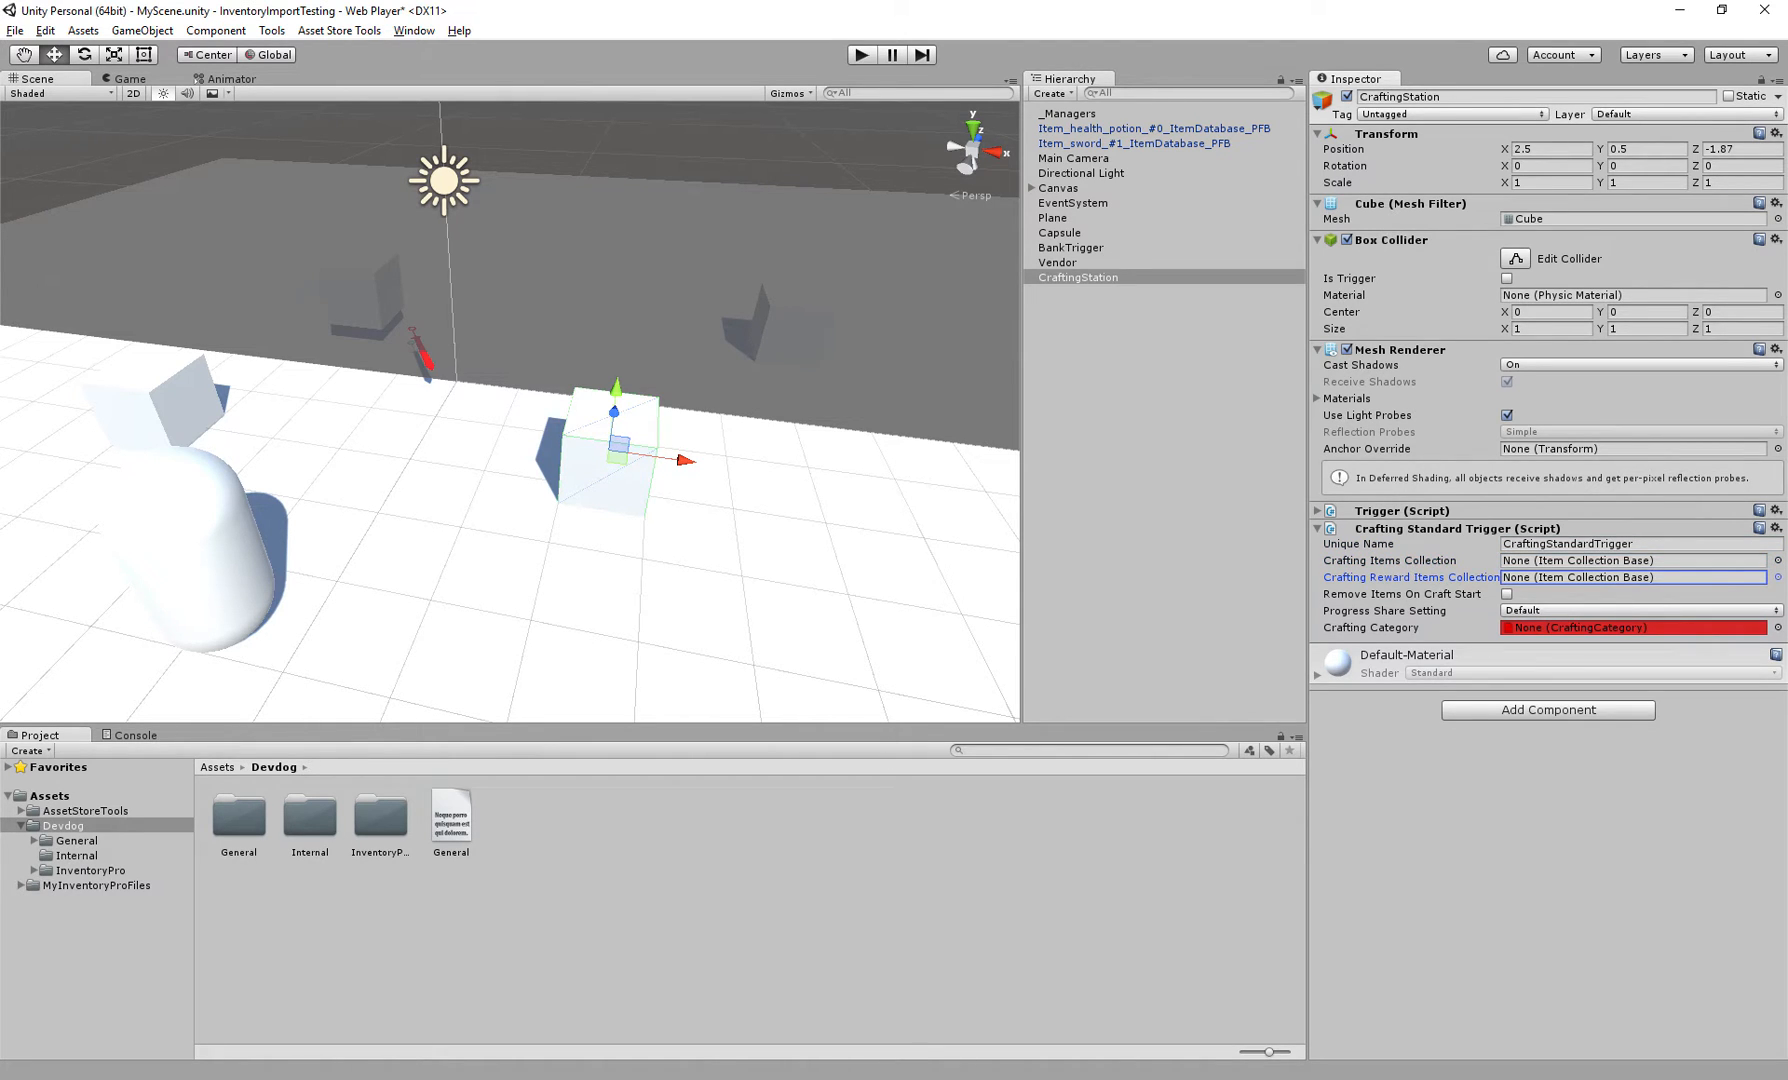
{"action": "left_click", "coordinate": [1600, 561]}
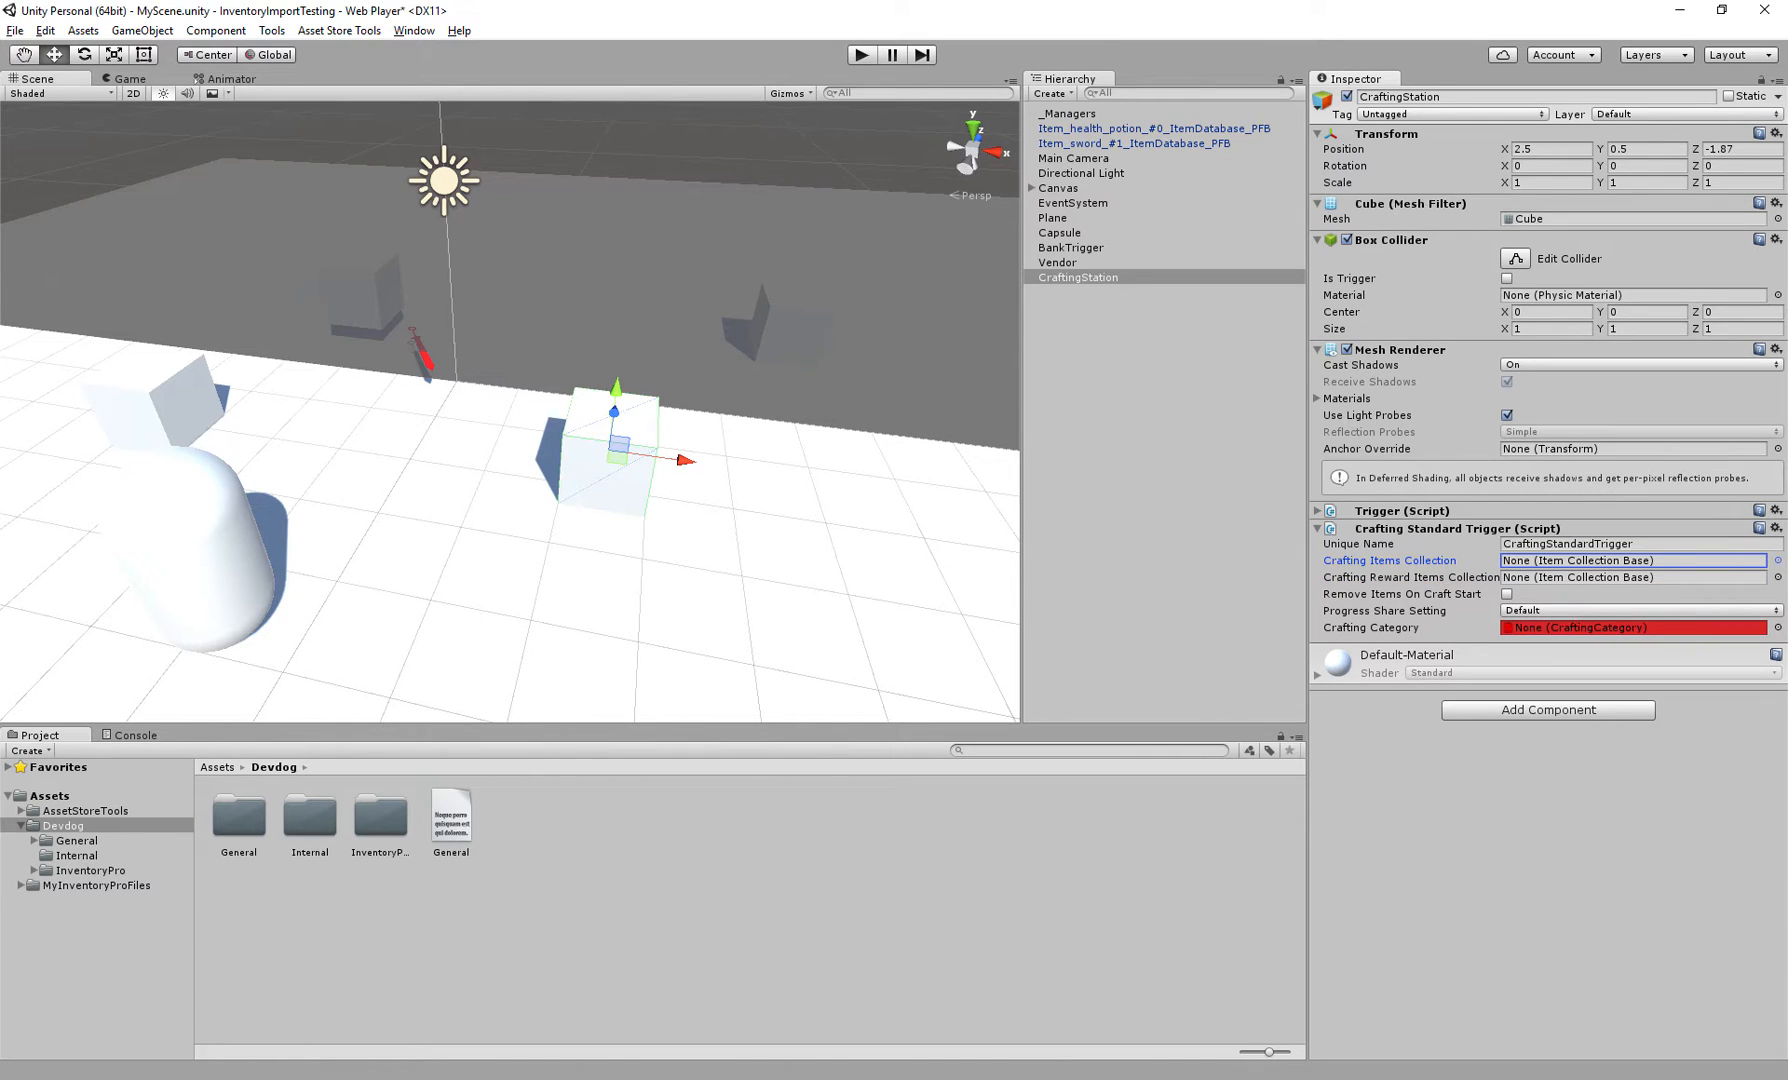
{"action": "left_click", "coordinate": [1600, 577]}
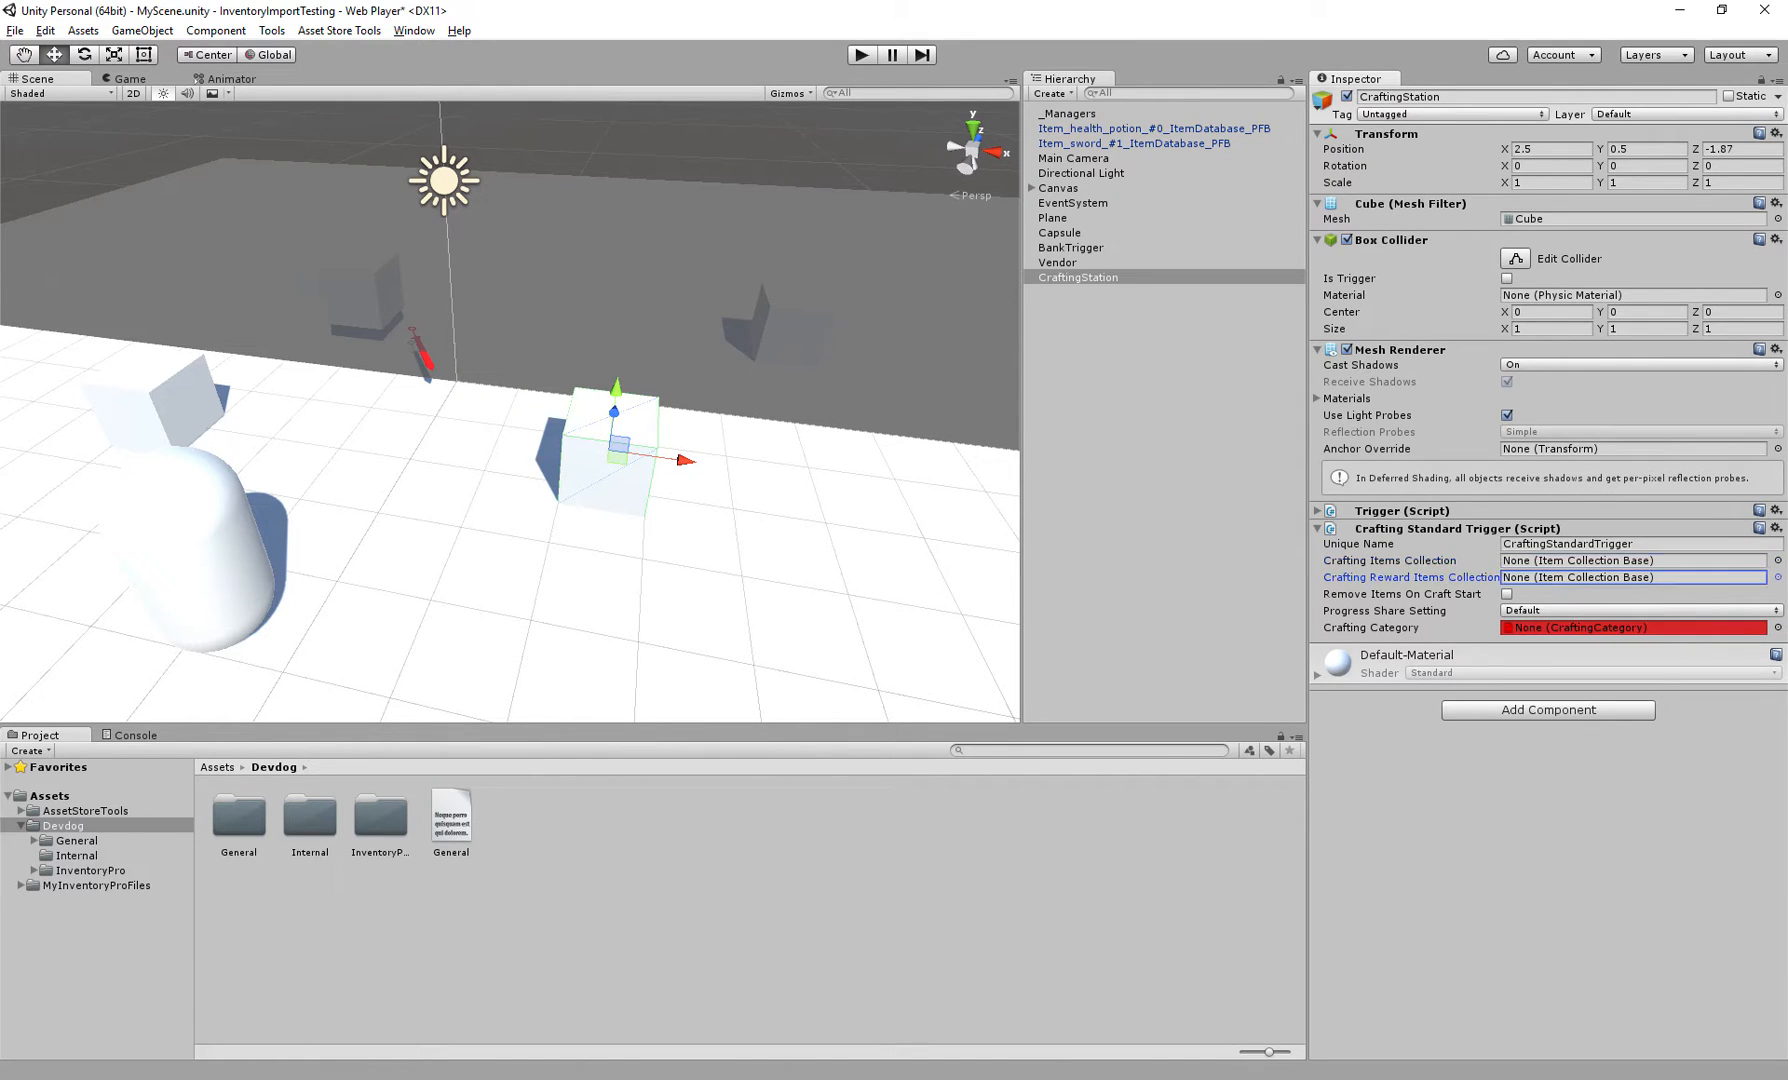
{"action": "left_click", "coordinate": [1600, 561]}
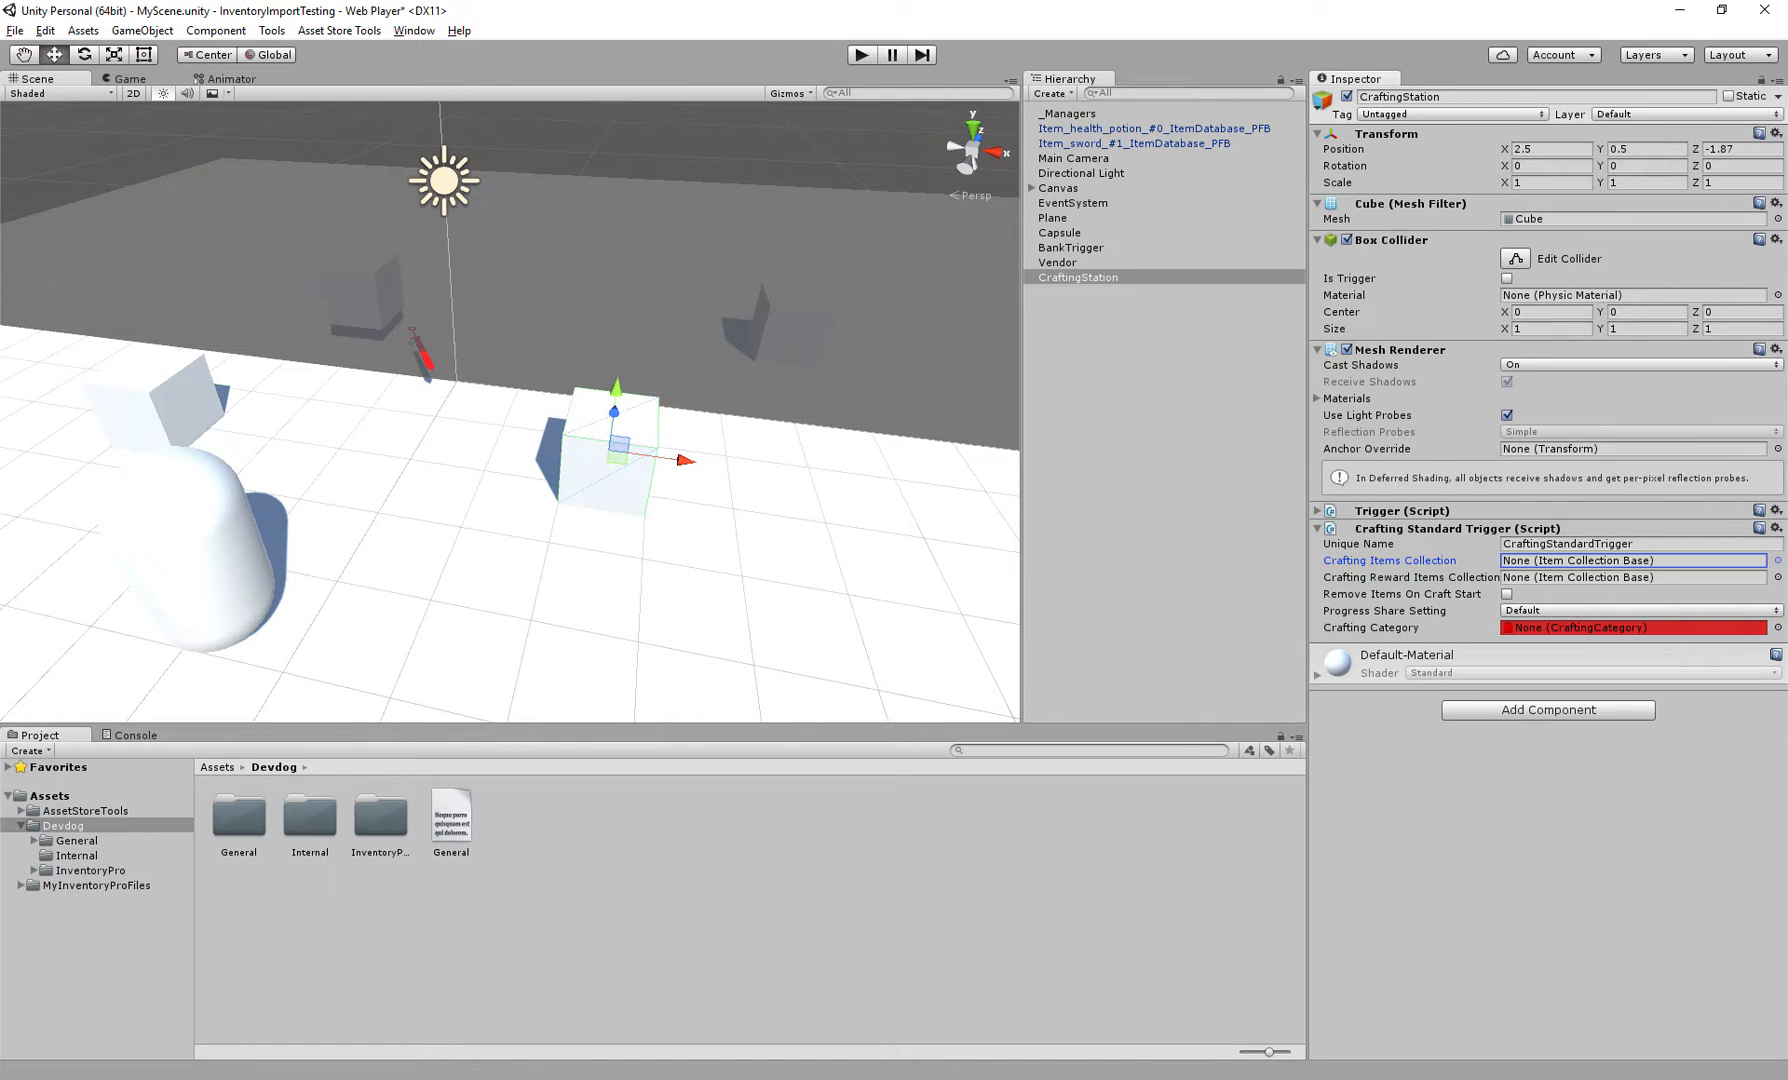
{"action": "left_click", "coordinate": [1577, 577]}
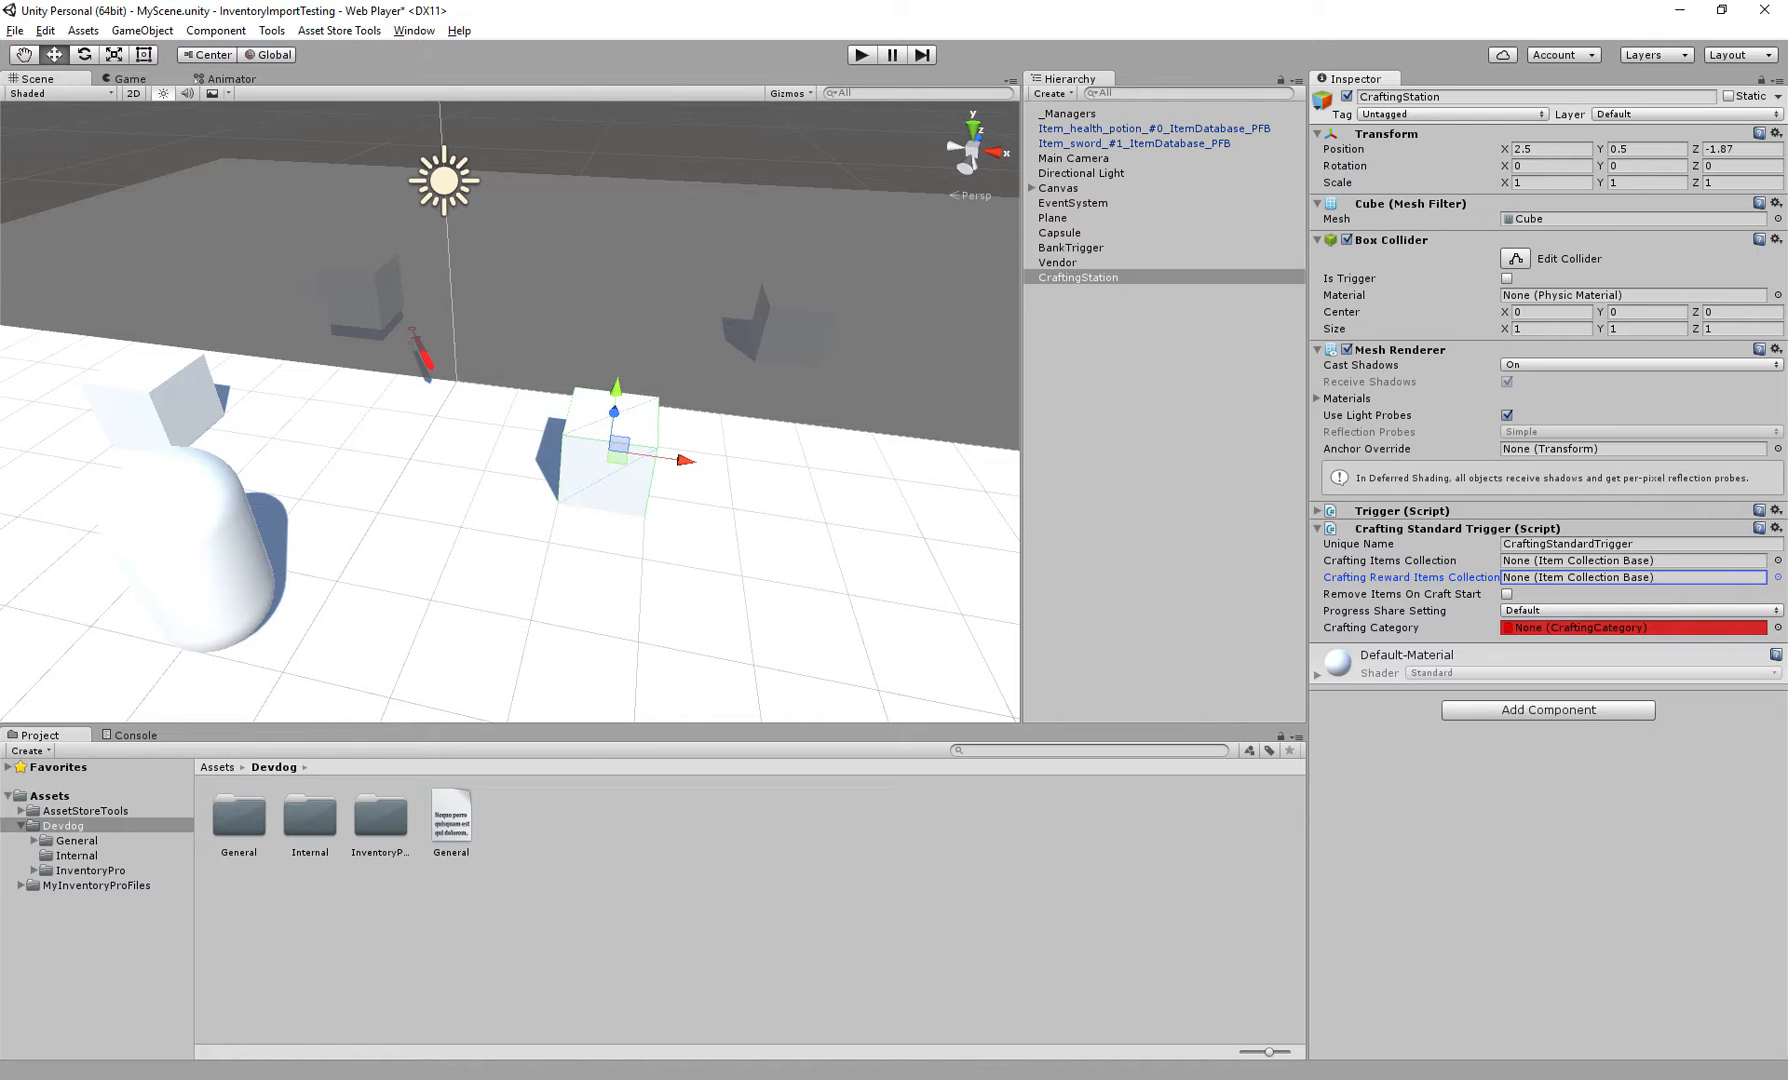
{"action": "left_click", "coordinate": [1390, 561]}
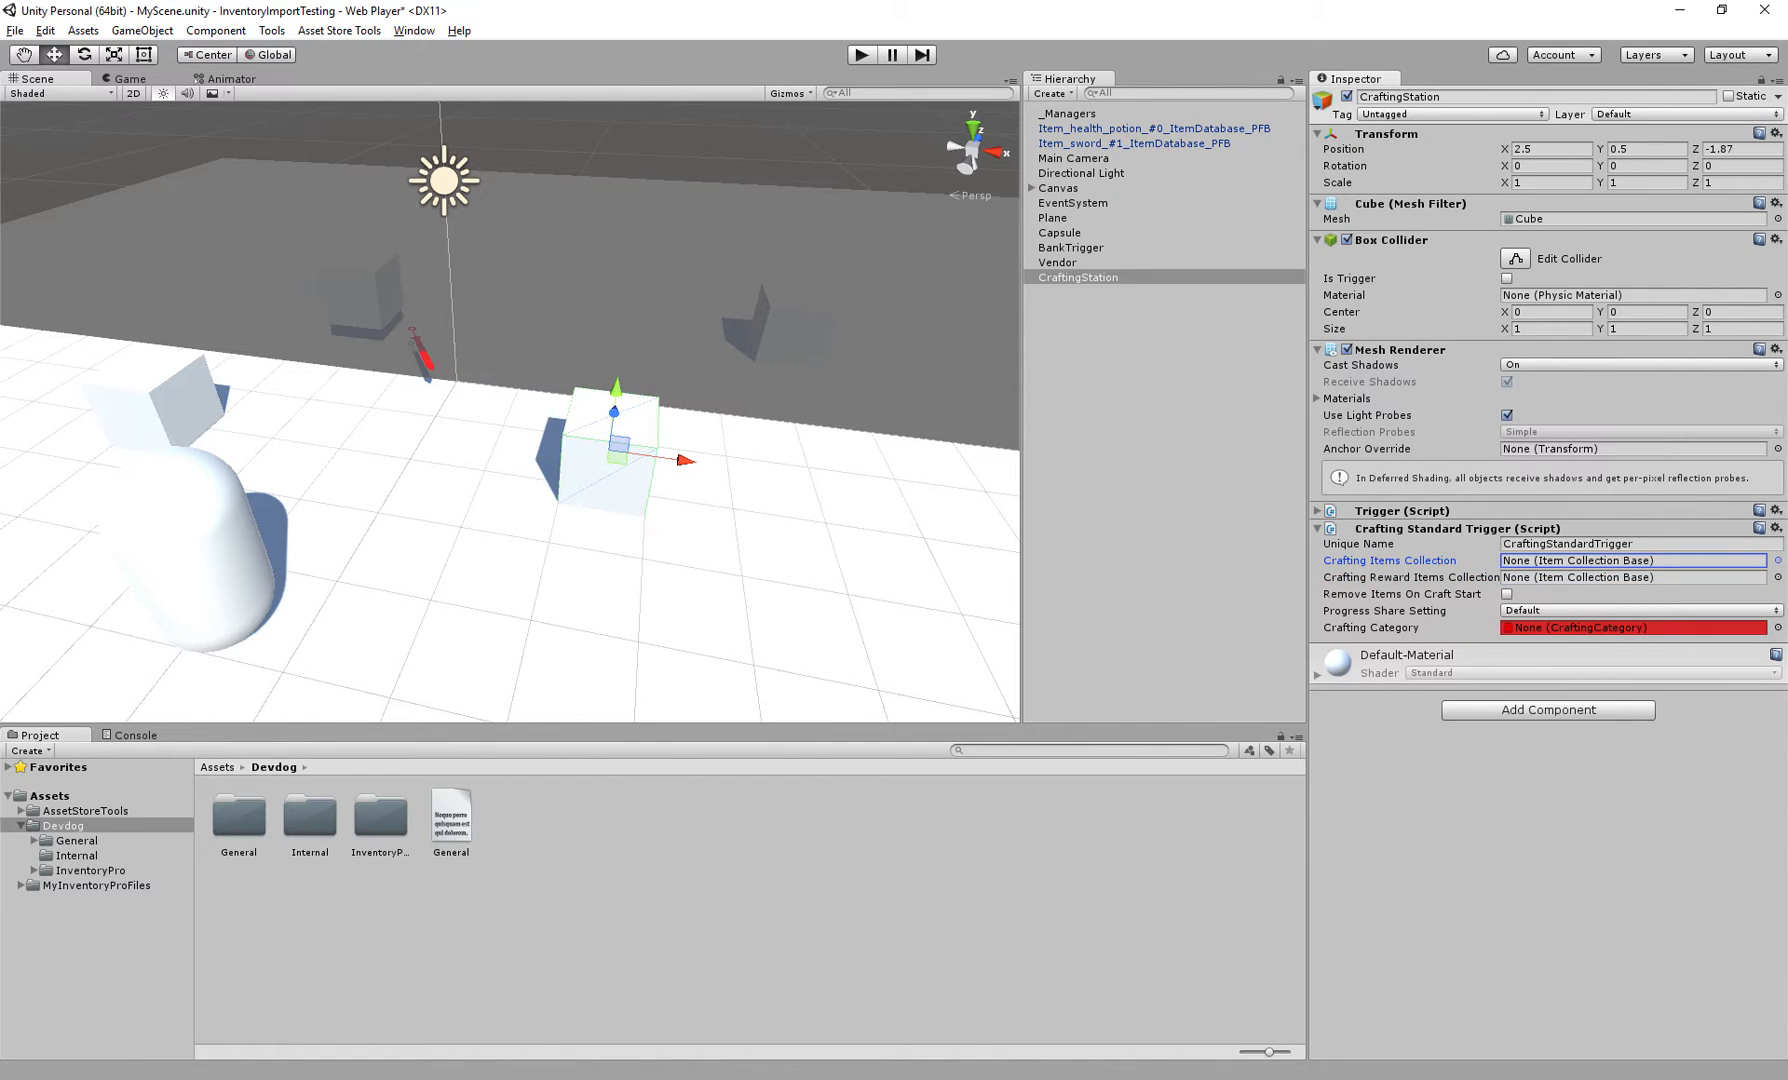
{"action": "left_click", "coordinate": [1410, 578]}
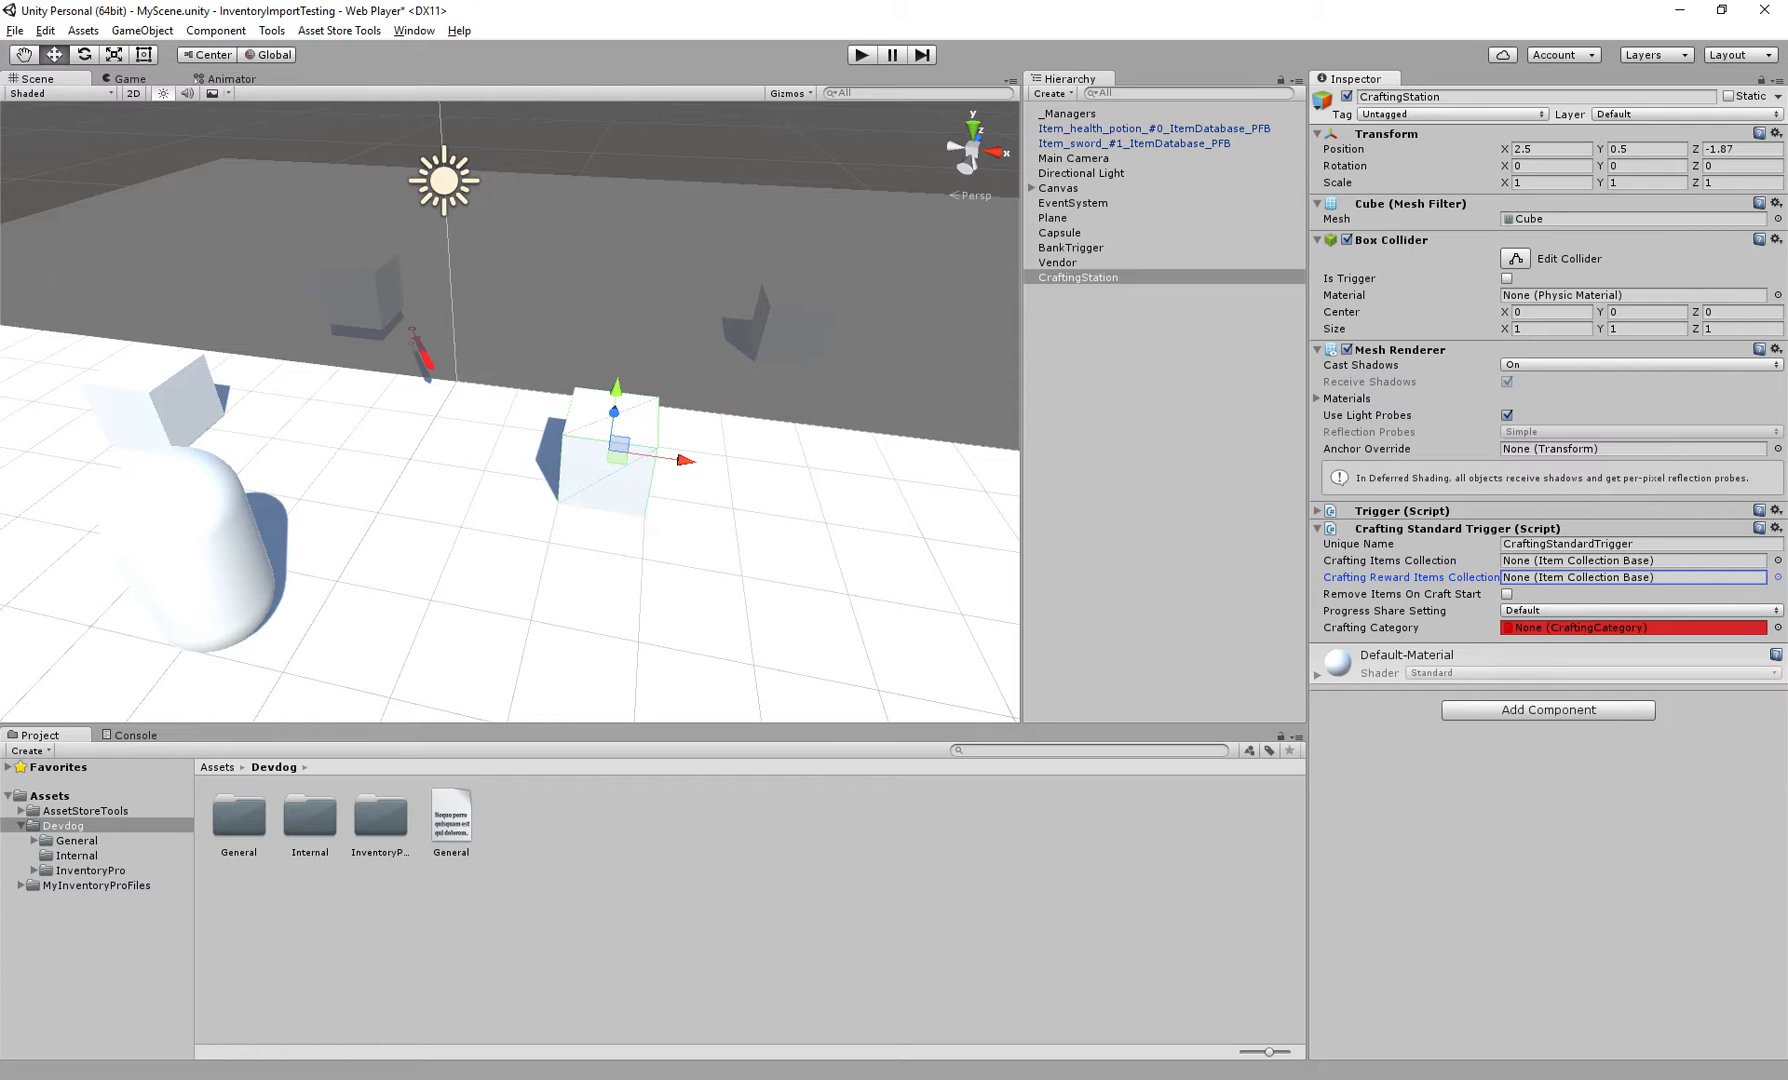
{"action": "left_click", "coordinate": [1408, 594]}
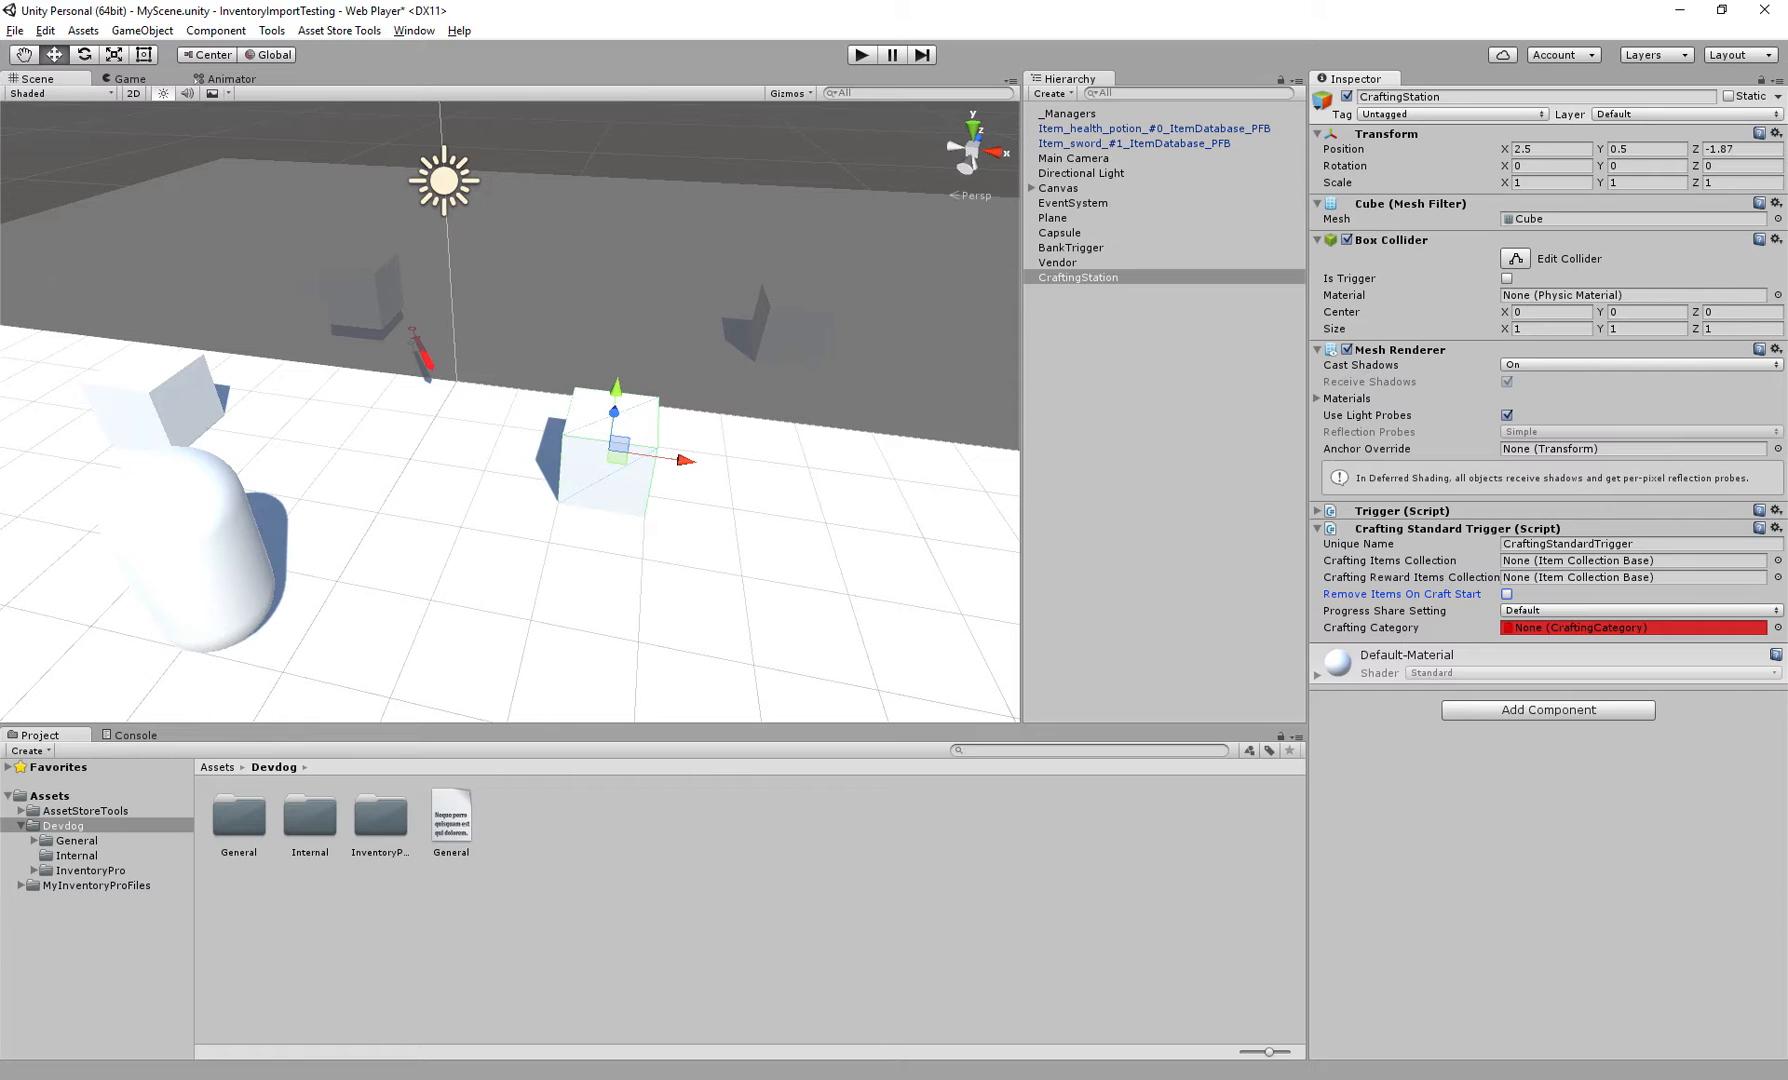
{"action": "left_click", "coordinate": [1385, 611]}
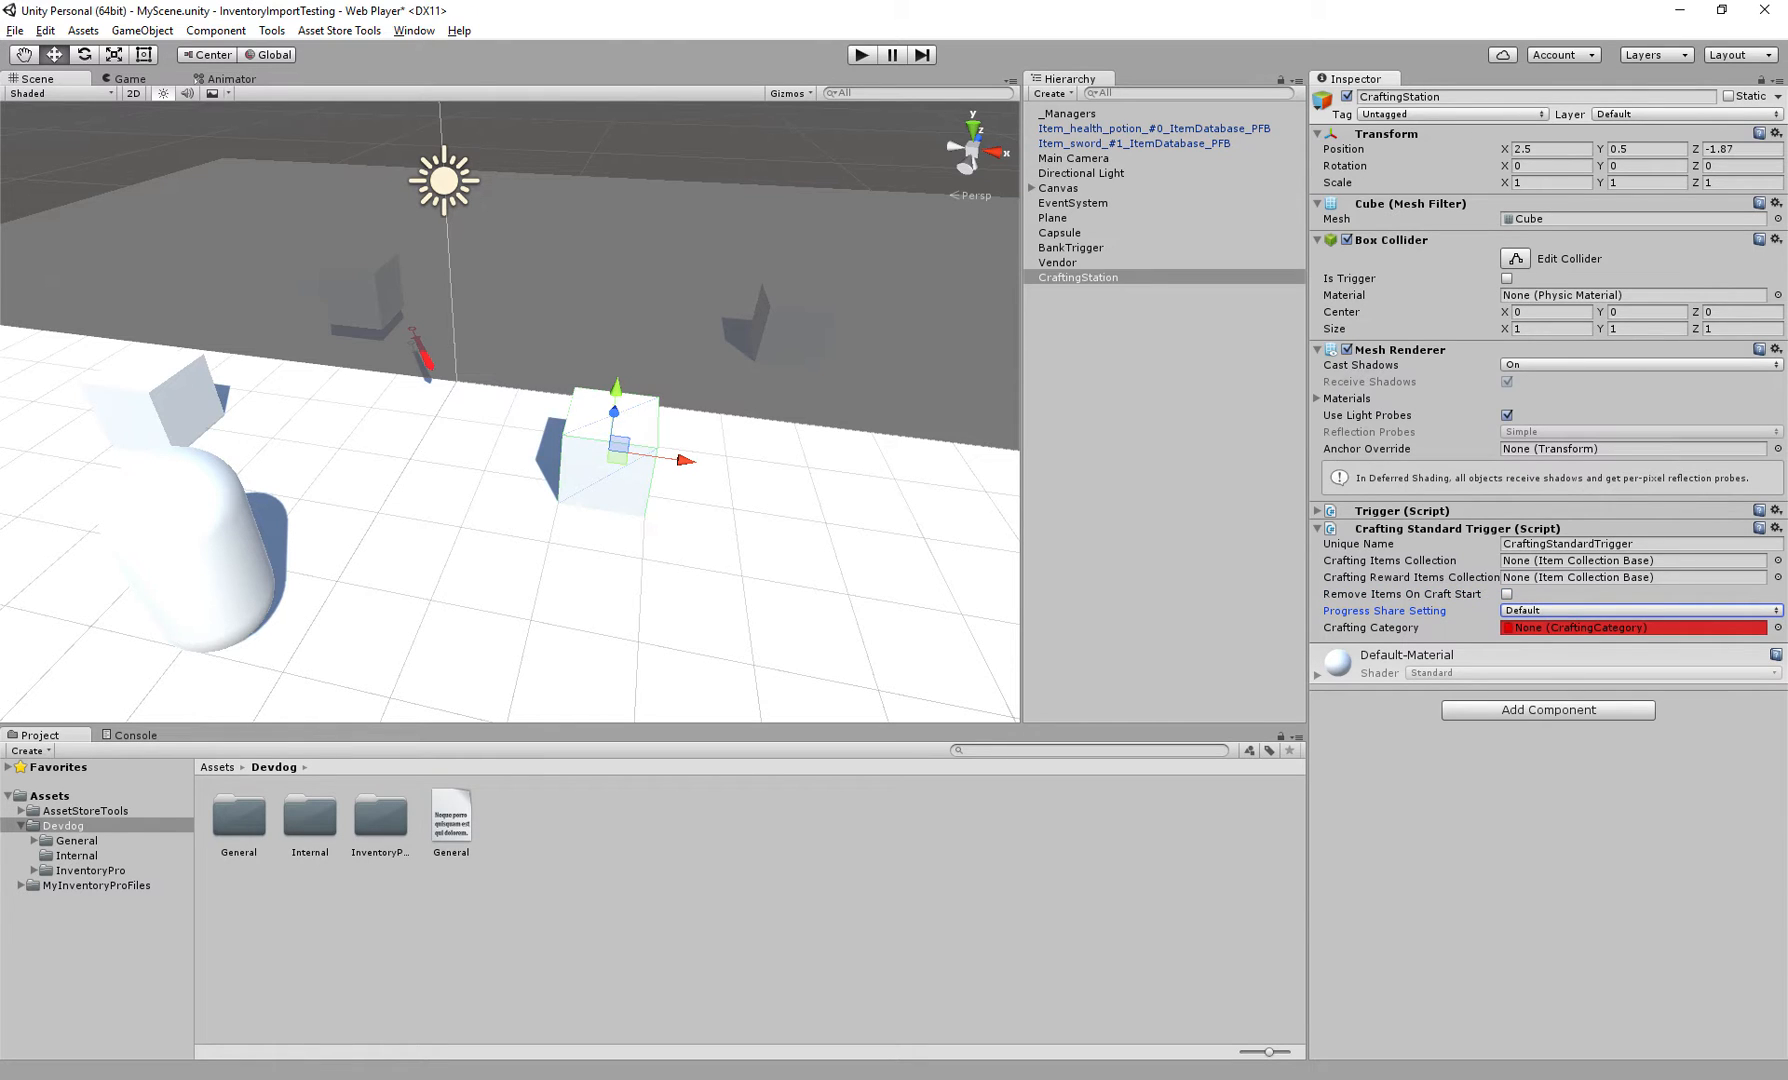
Try each Progress Share Setting option on the crafting trigger and return it to Default
{"action": "left_click", "coordinate": [1640, 611]}
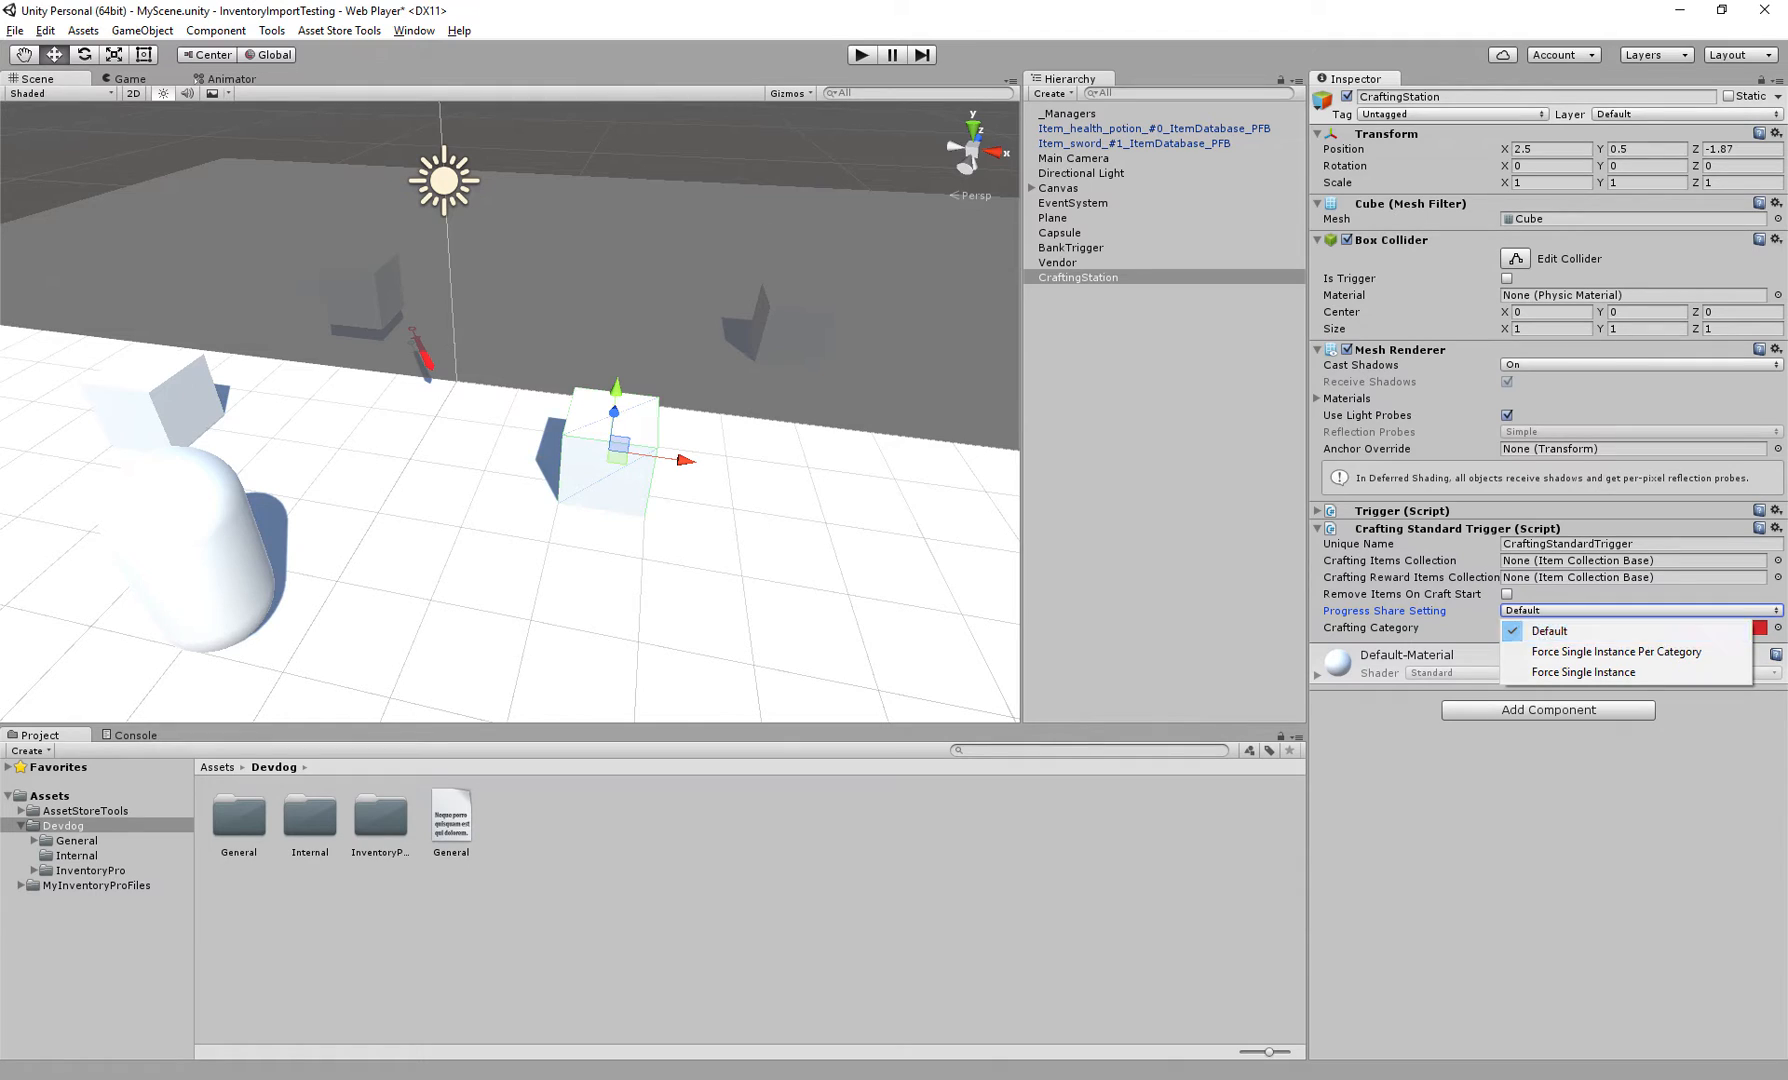
{"action": "left_click", "coordinate": [1616, 652]}
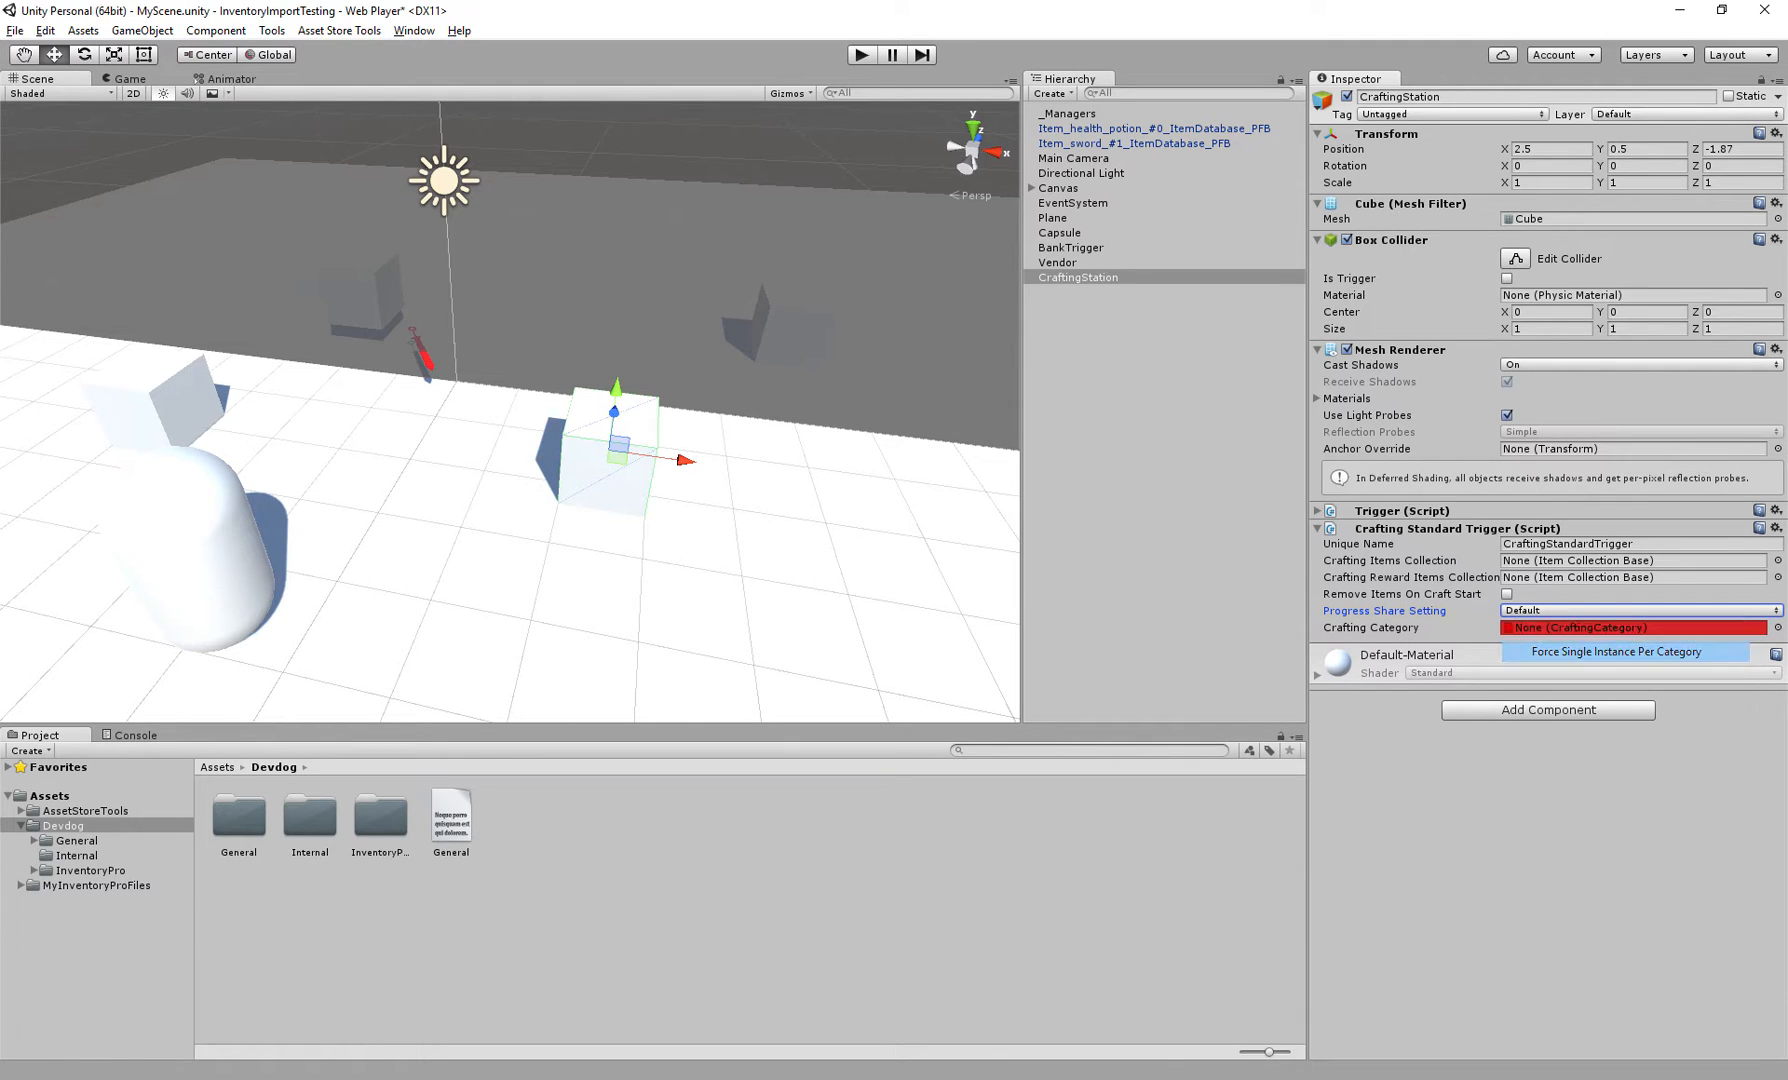
{"action": "left_click", "coordinate": [1778, 628]}
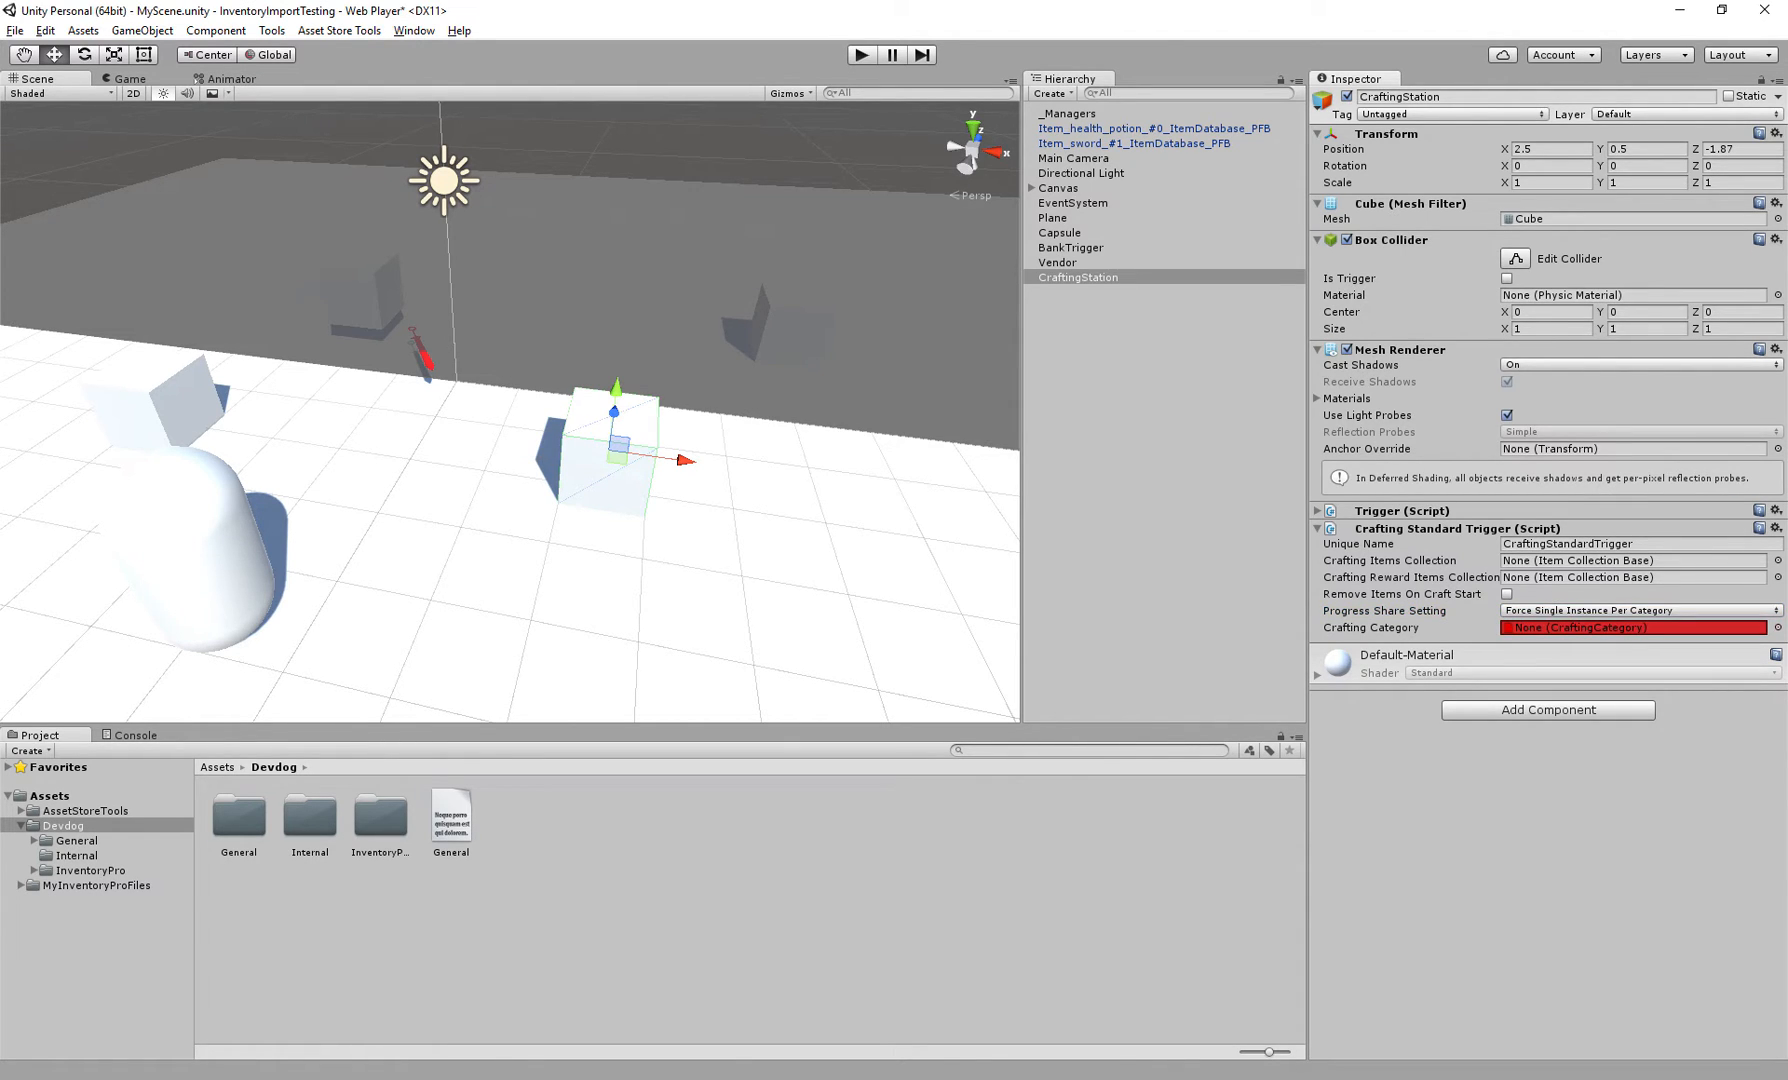
{"action": "left_click", "coordinate": [1640, 611]}
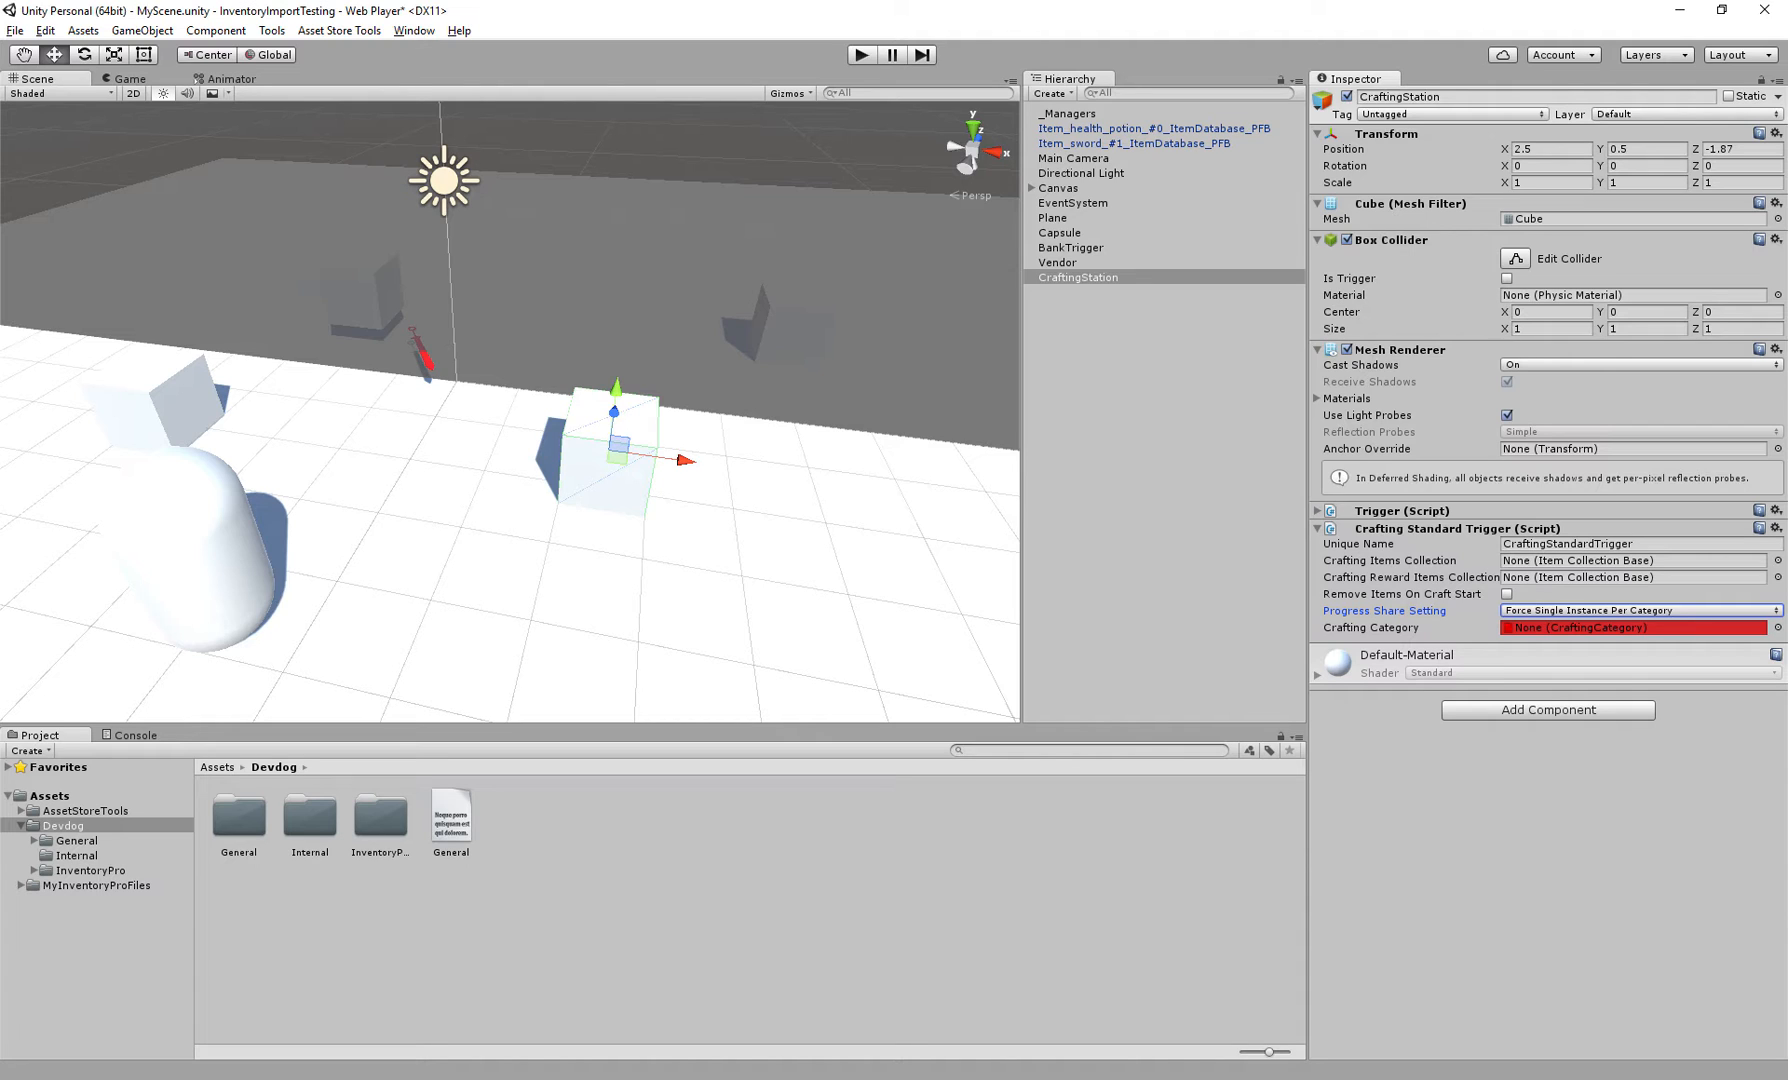
{"action": "left_click", "coordinate": [1640, 611]}
{"action": "left_click", "coordinate": [1570, 674]}
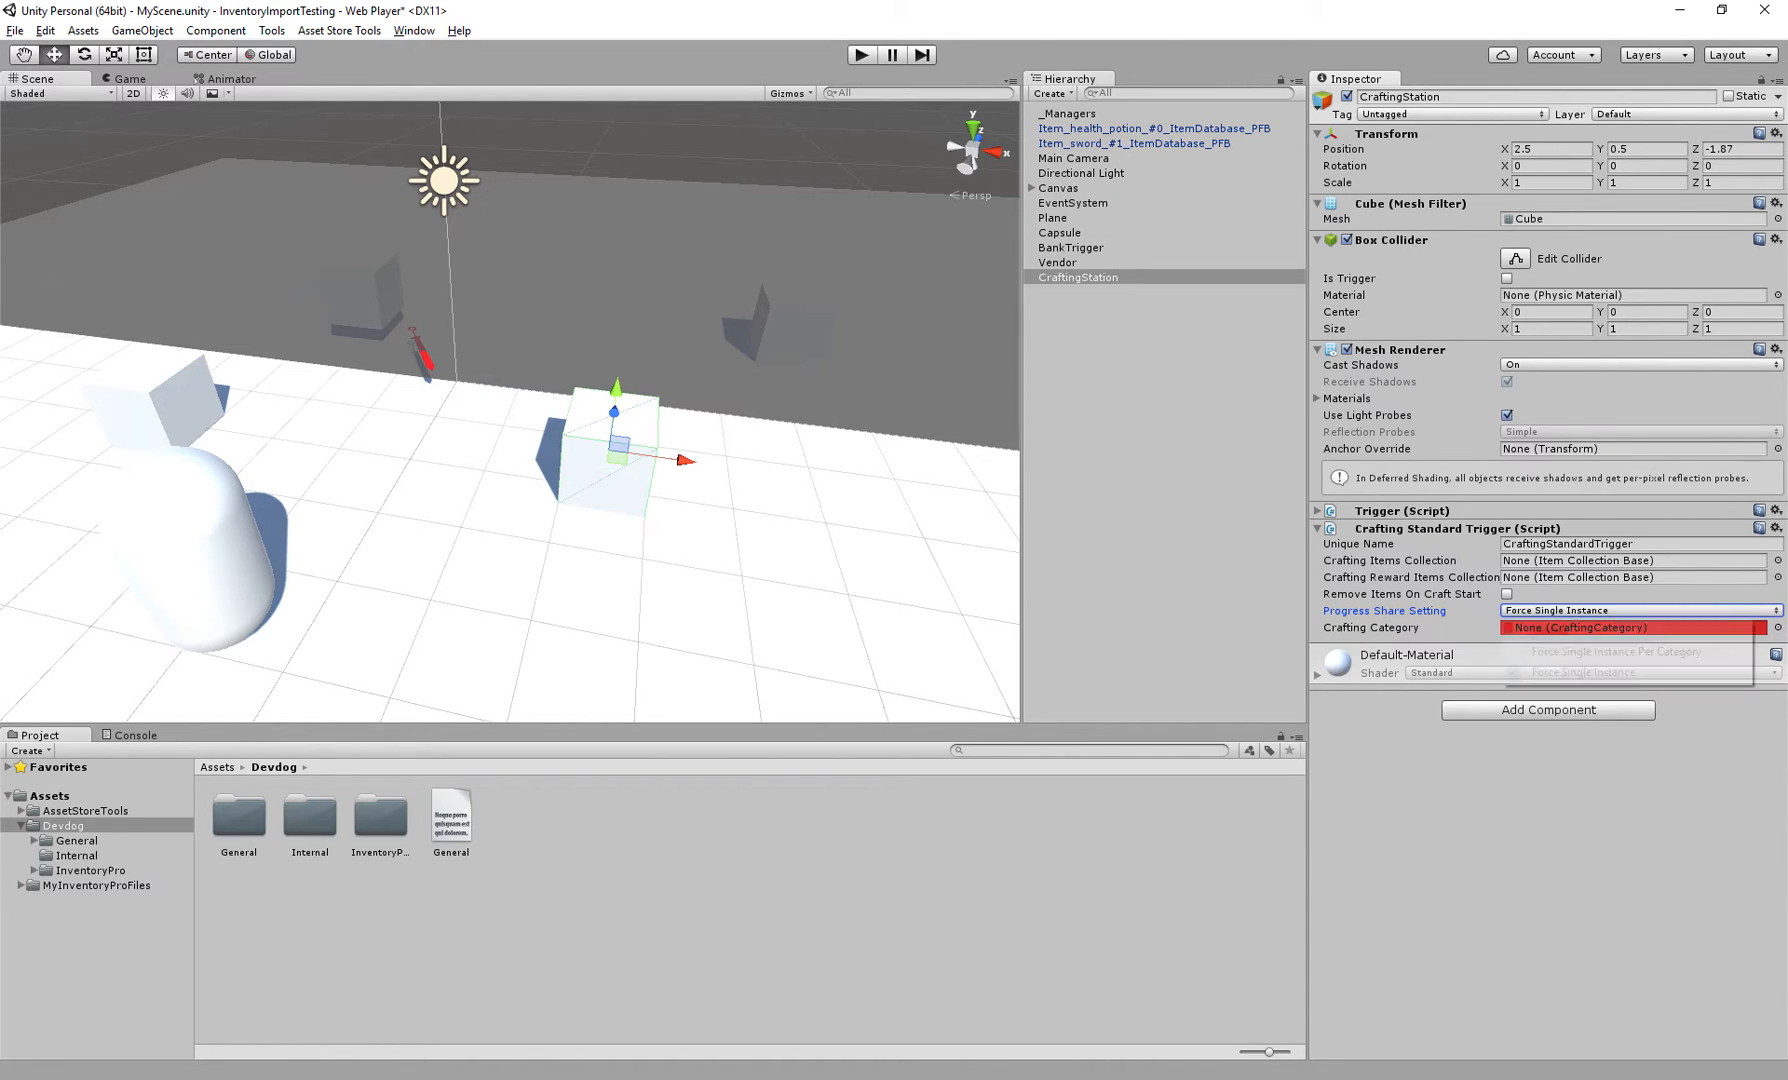
{"action": "left_click", "coordinate": [1640, 610]}
{"action": "left_click", "coordinate": [1550, 628]}
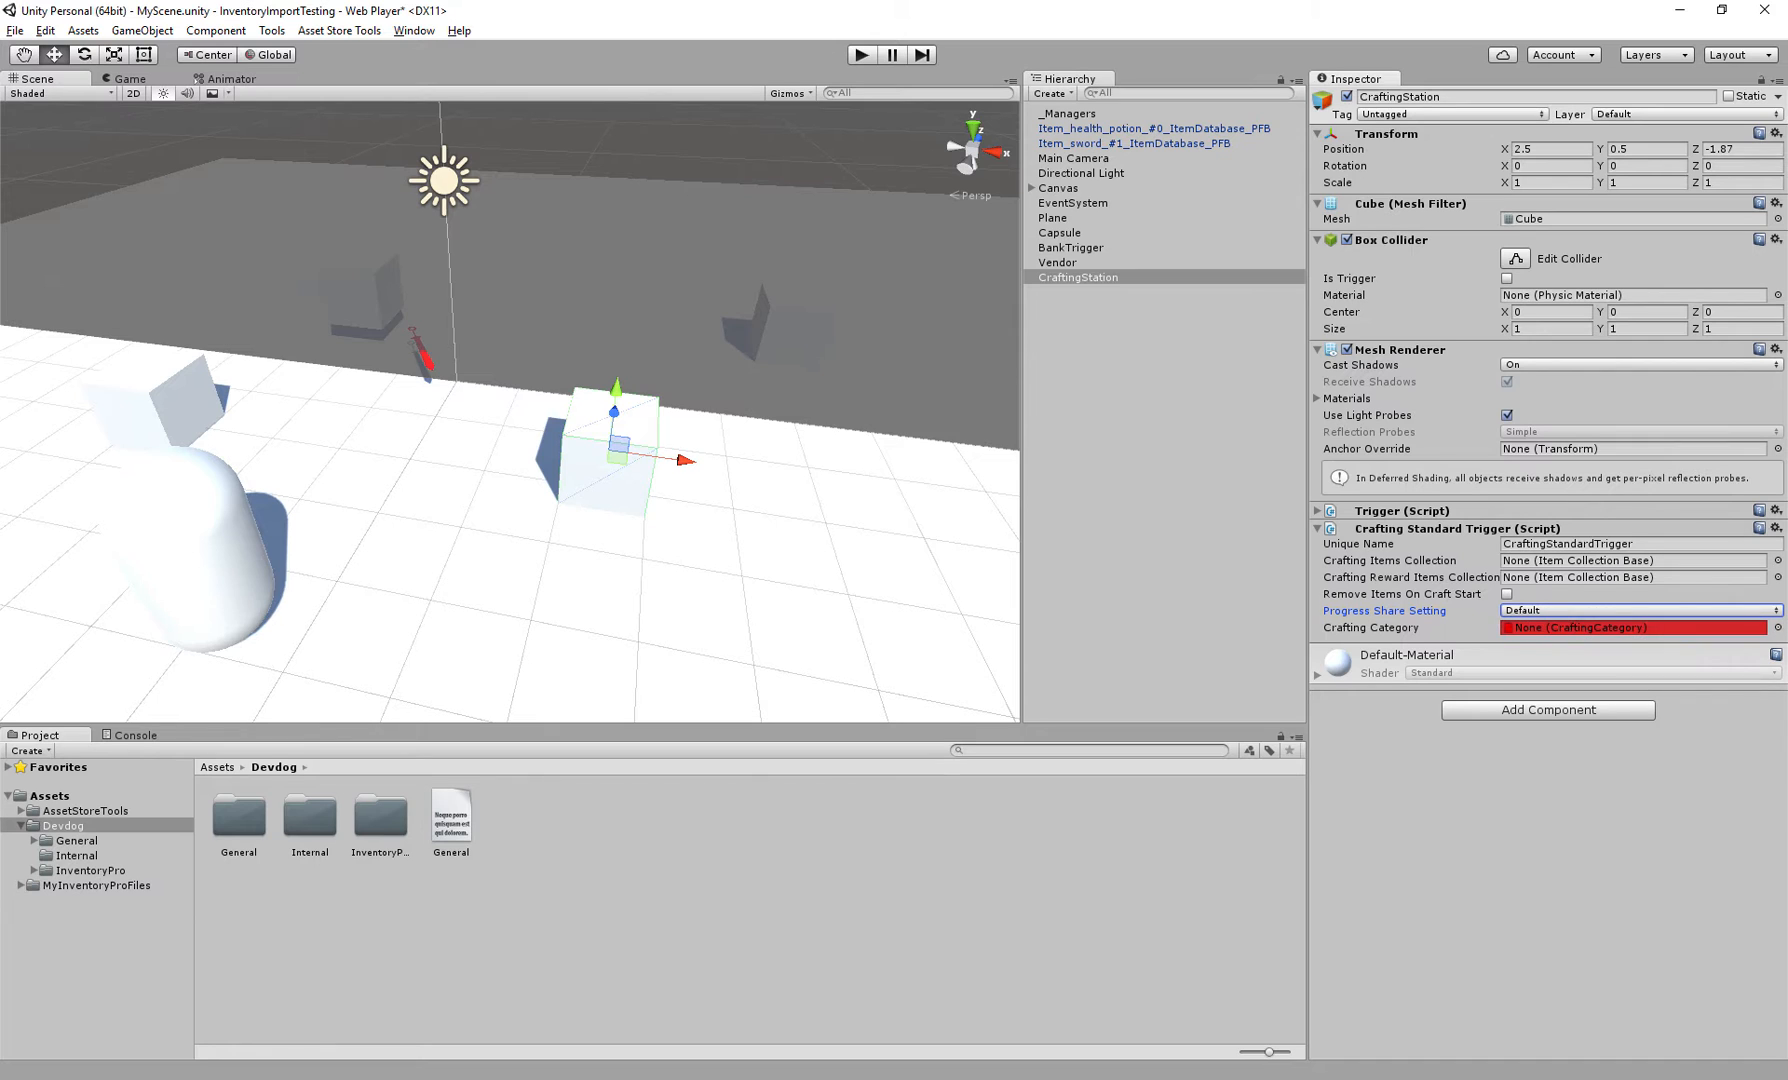
Save the scene
{"action": "middle_click_drag", "start_coordinate": [560, 460], "coordinate": [665, 464]}
{"action": "key", "text": "ctrl+s"}
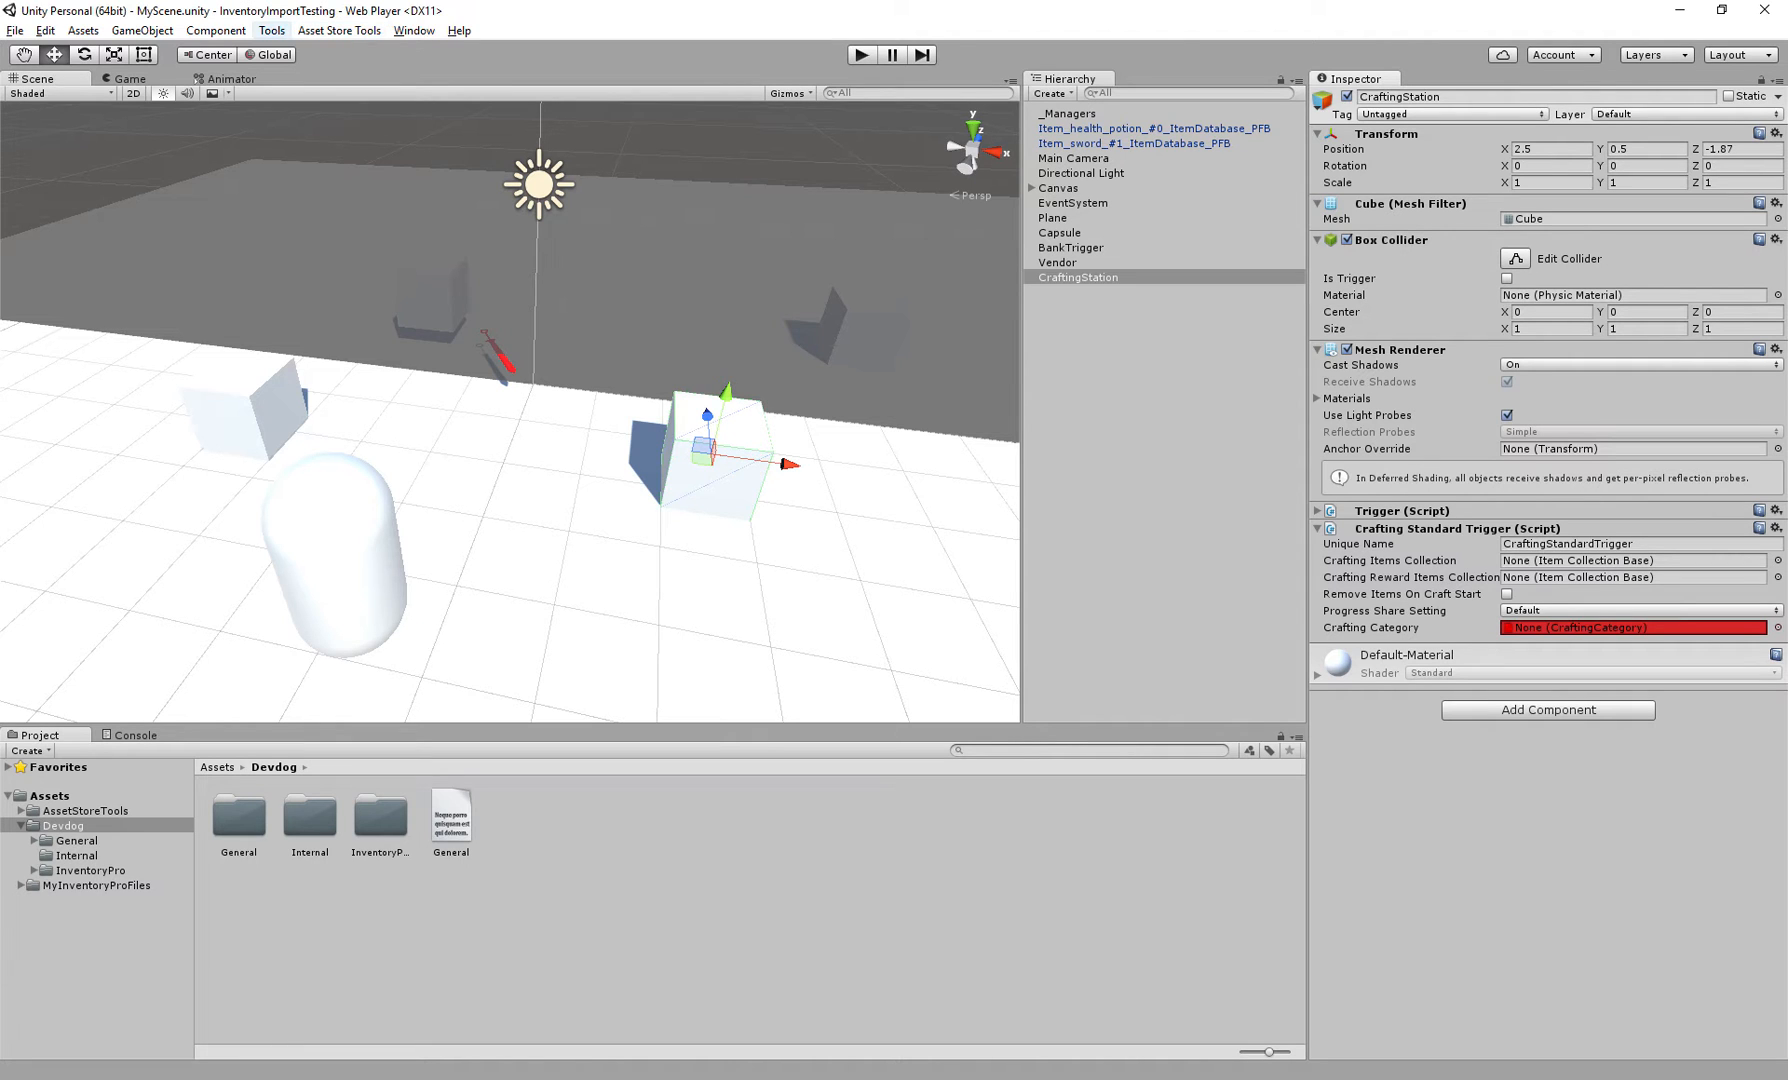
Open the Inventory Pro main editor and switch to its crafting editor
{"action": "left_click", "coordinate": [271, 30]}
{"action": "mouse_move", "coordinate": [318, 51]}
{"action": "left_click", "coordinate": [457, 51]}
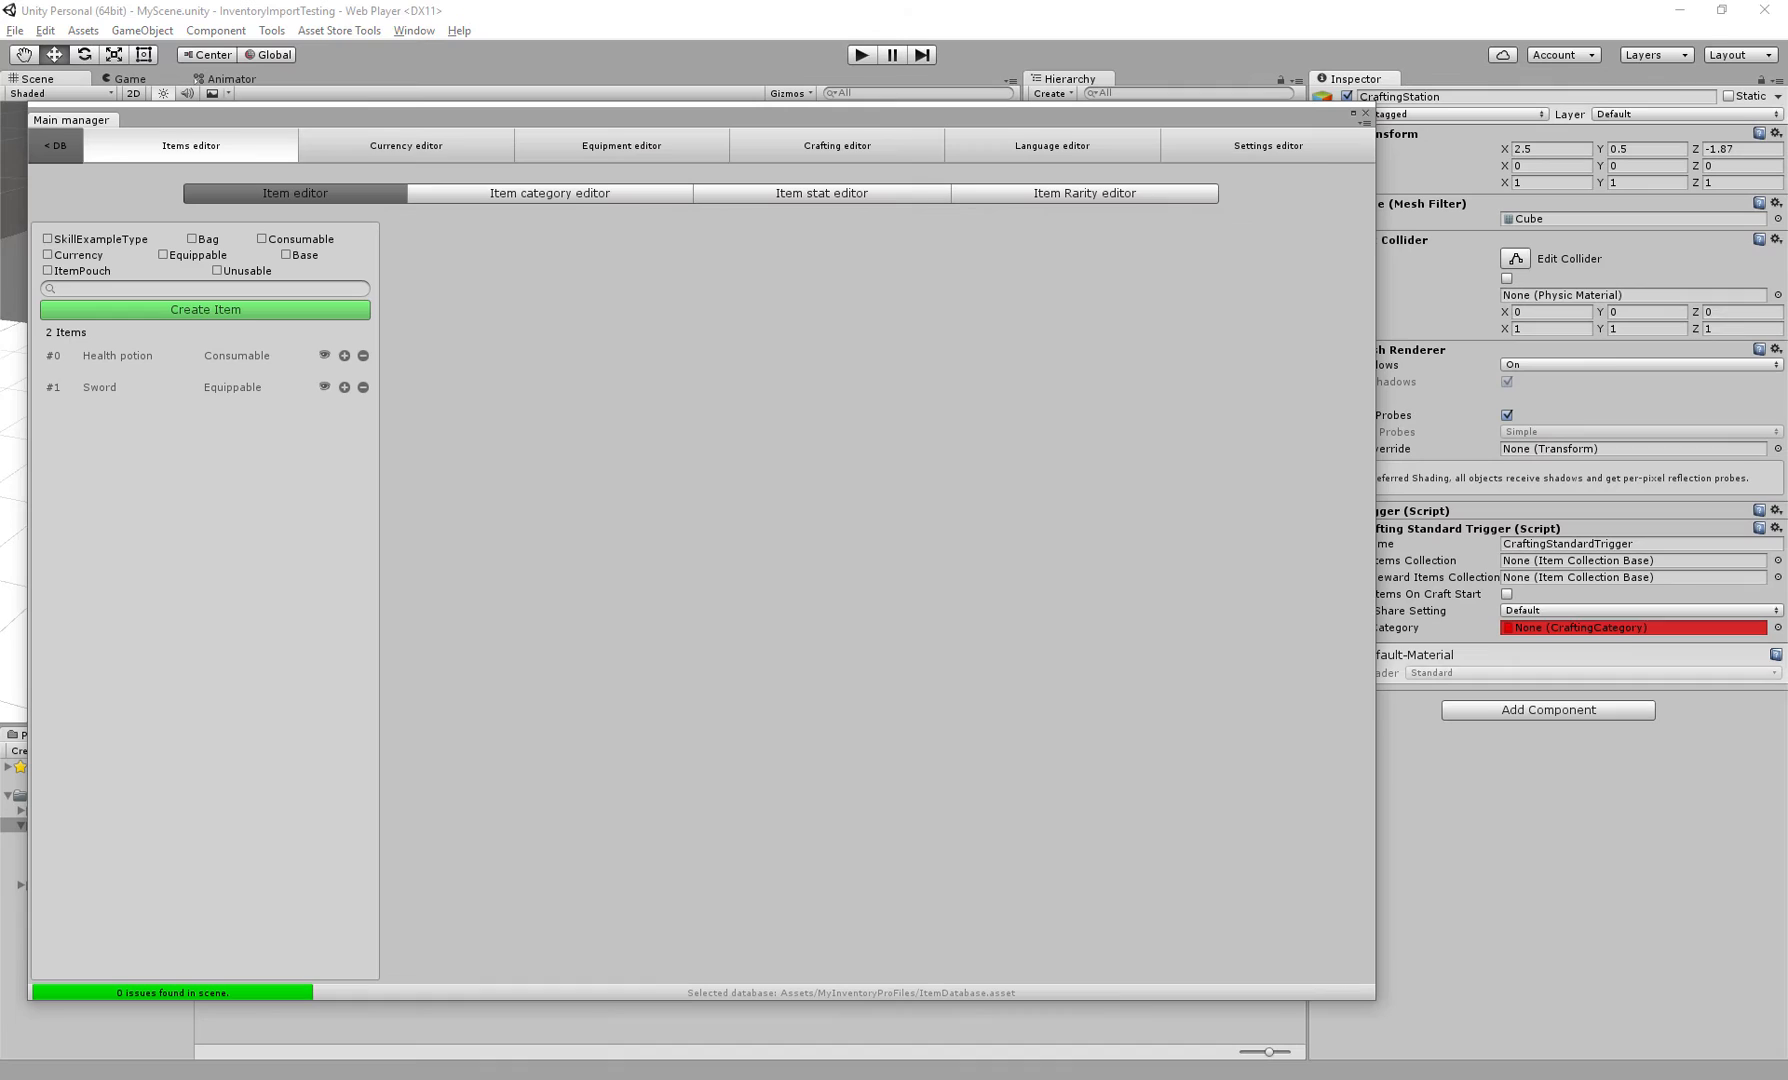
{"action": "left_click", "coordinate": [837, 145]}
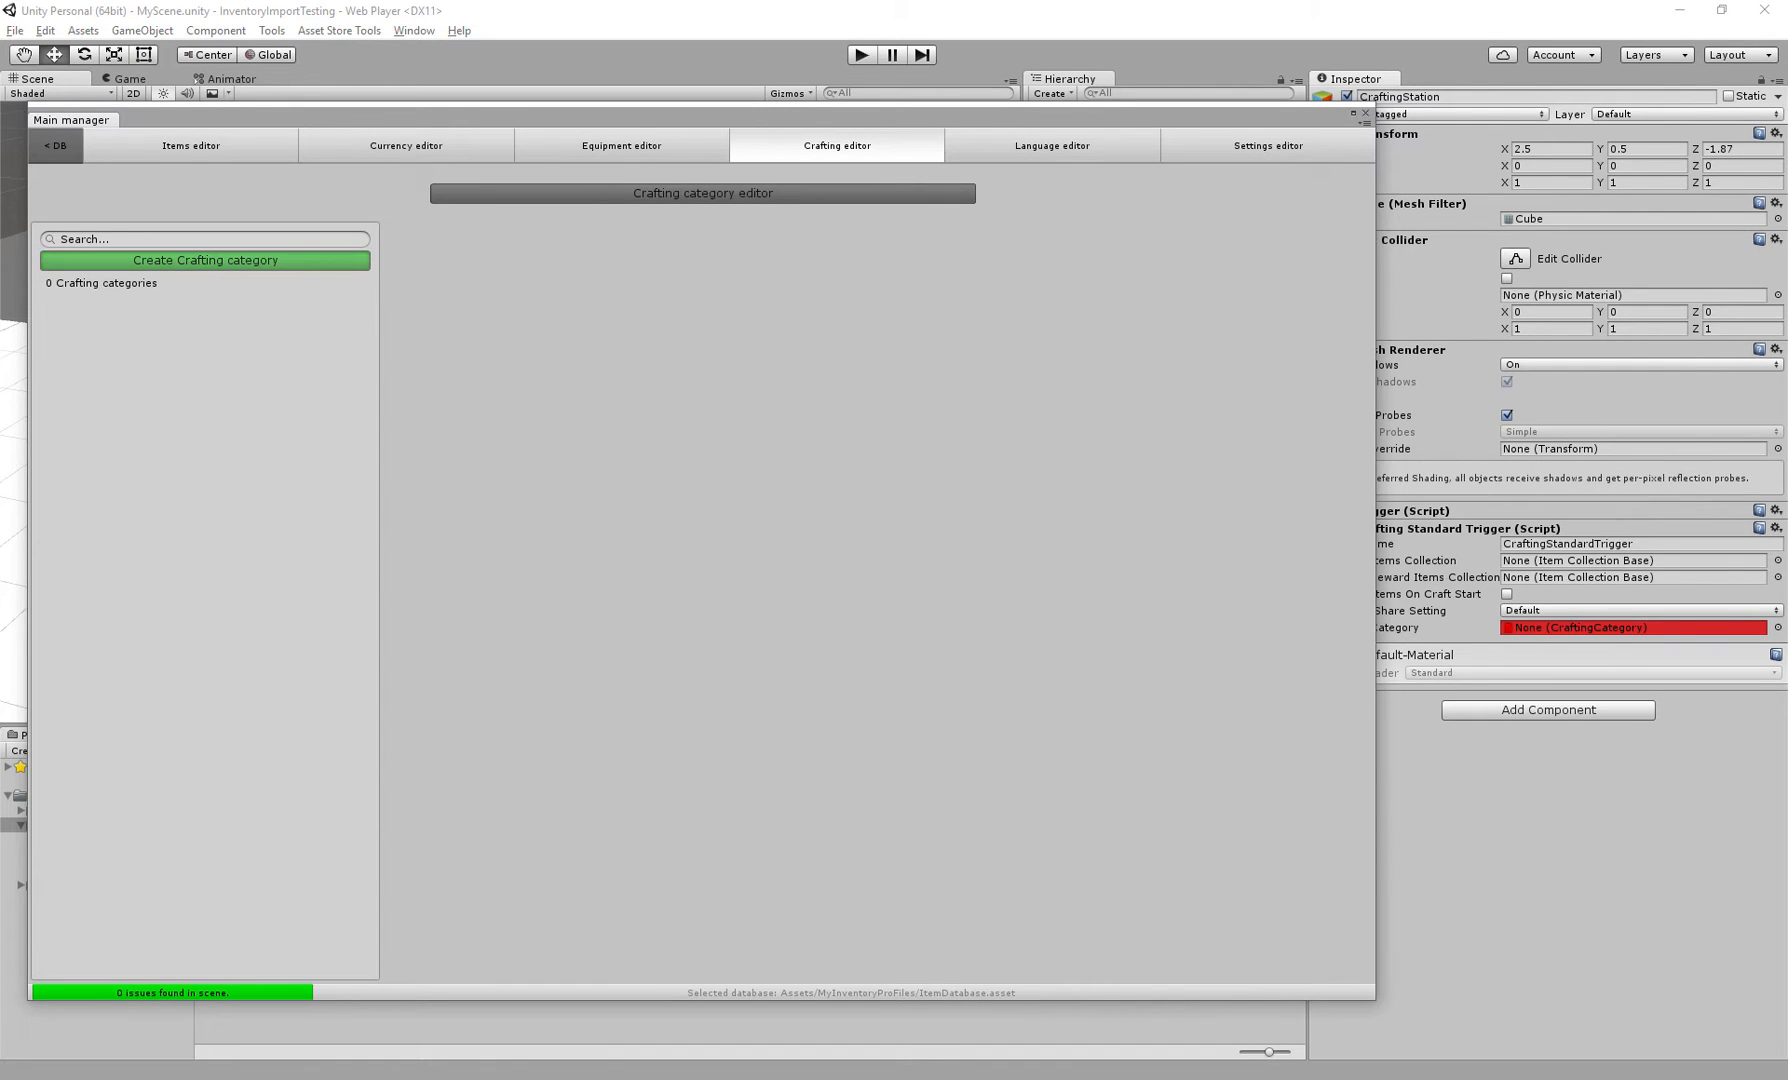
Create a new crafting category and name it Cooking
{"action": "left_click", "coordinate": [205, 260]}
{"action": "left_click", "coordinate": [159, 306]}
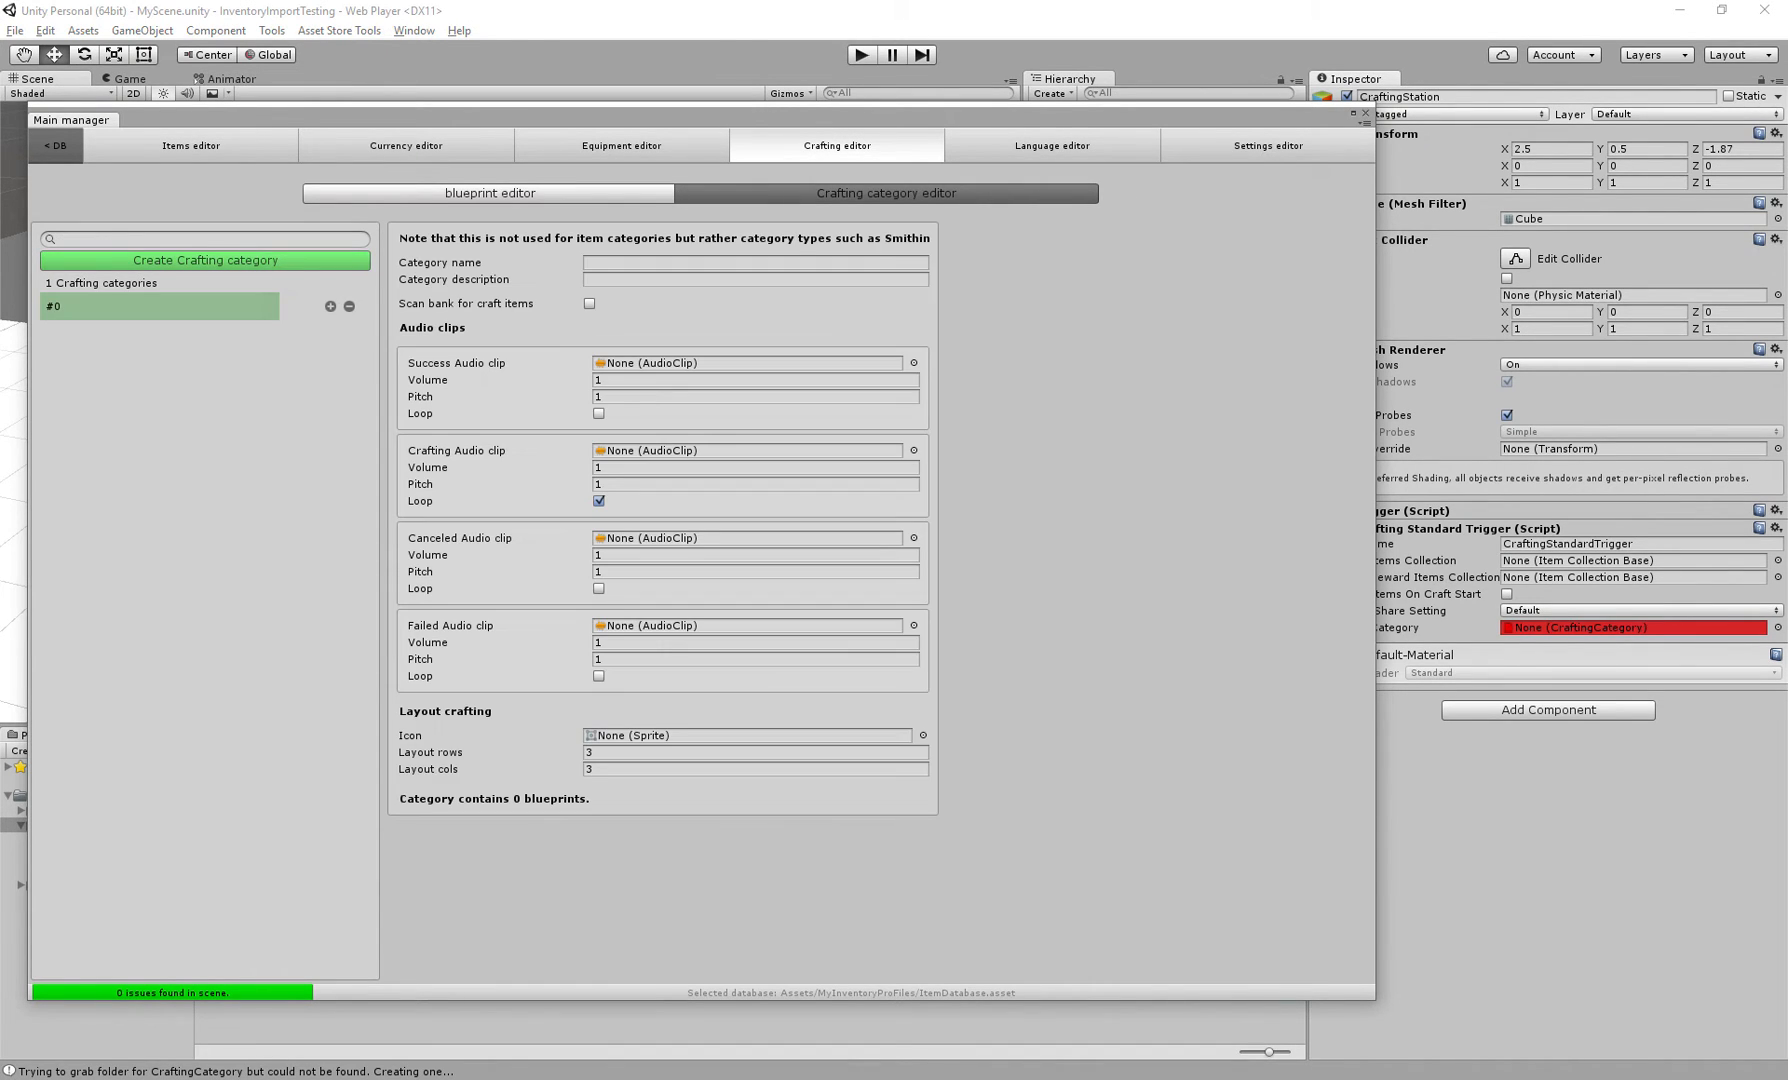
{"action": "left_click", "coordinate": [755, 263]}
{"action": "type", "text": "Cooking"}
{"action": "left_click", "coordinate": [587, 280]}
{"action": "key", "text": "Tab"}
{"action": "left_click", "coordinate": [1634, 561]}
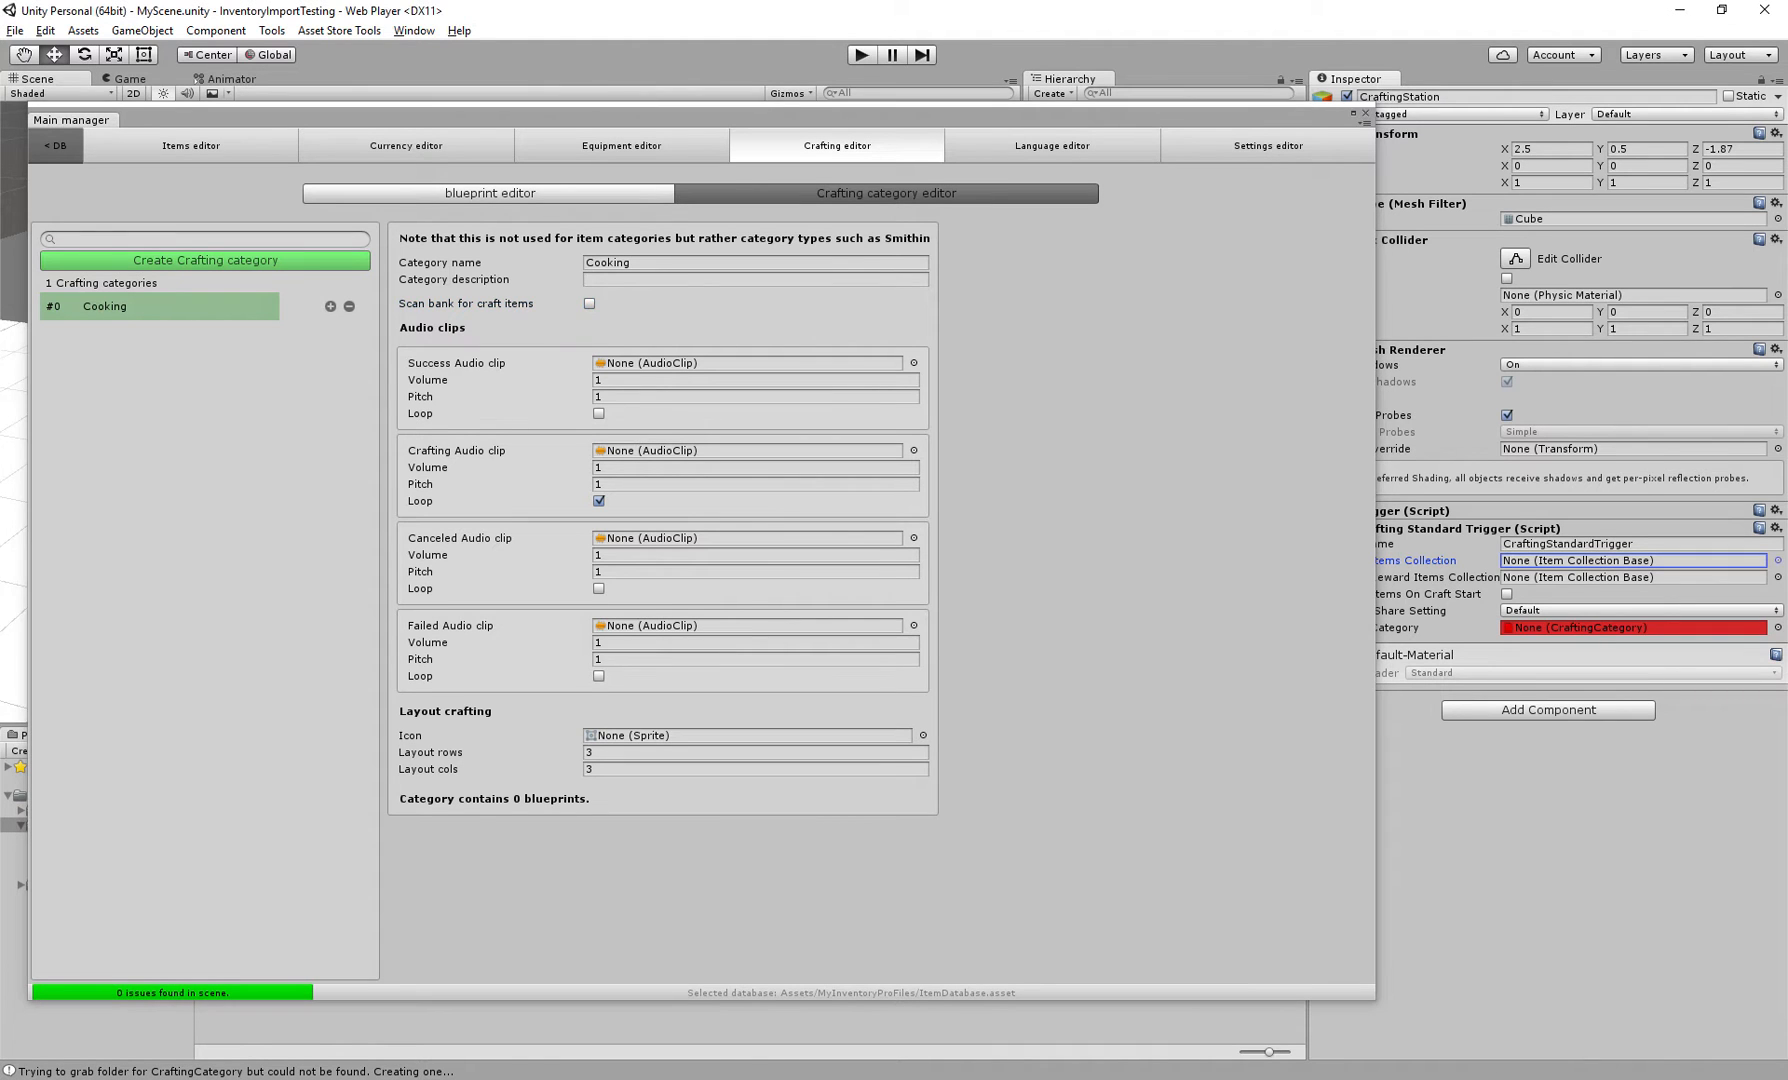
{"action": "left_click_drag", "start_coordinate": [960, 113], "coordinate": [806, 106]}
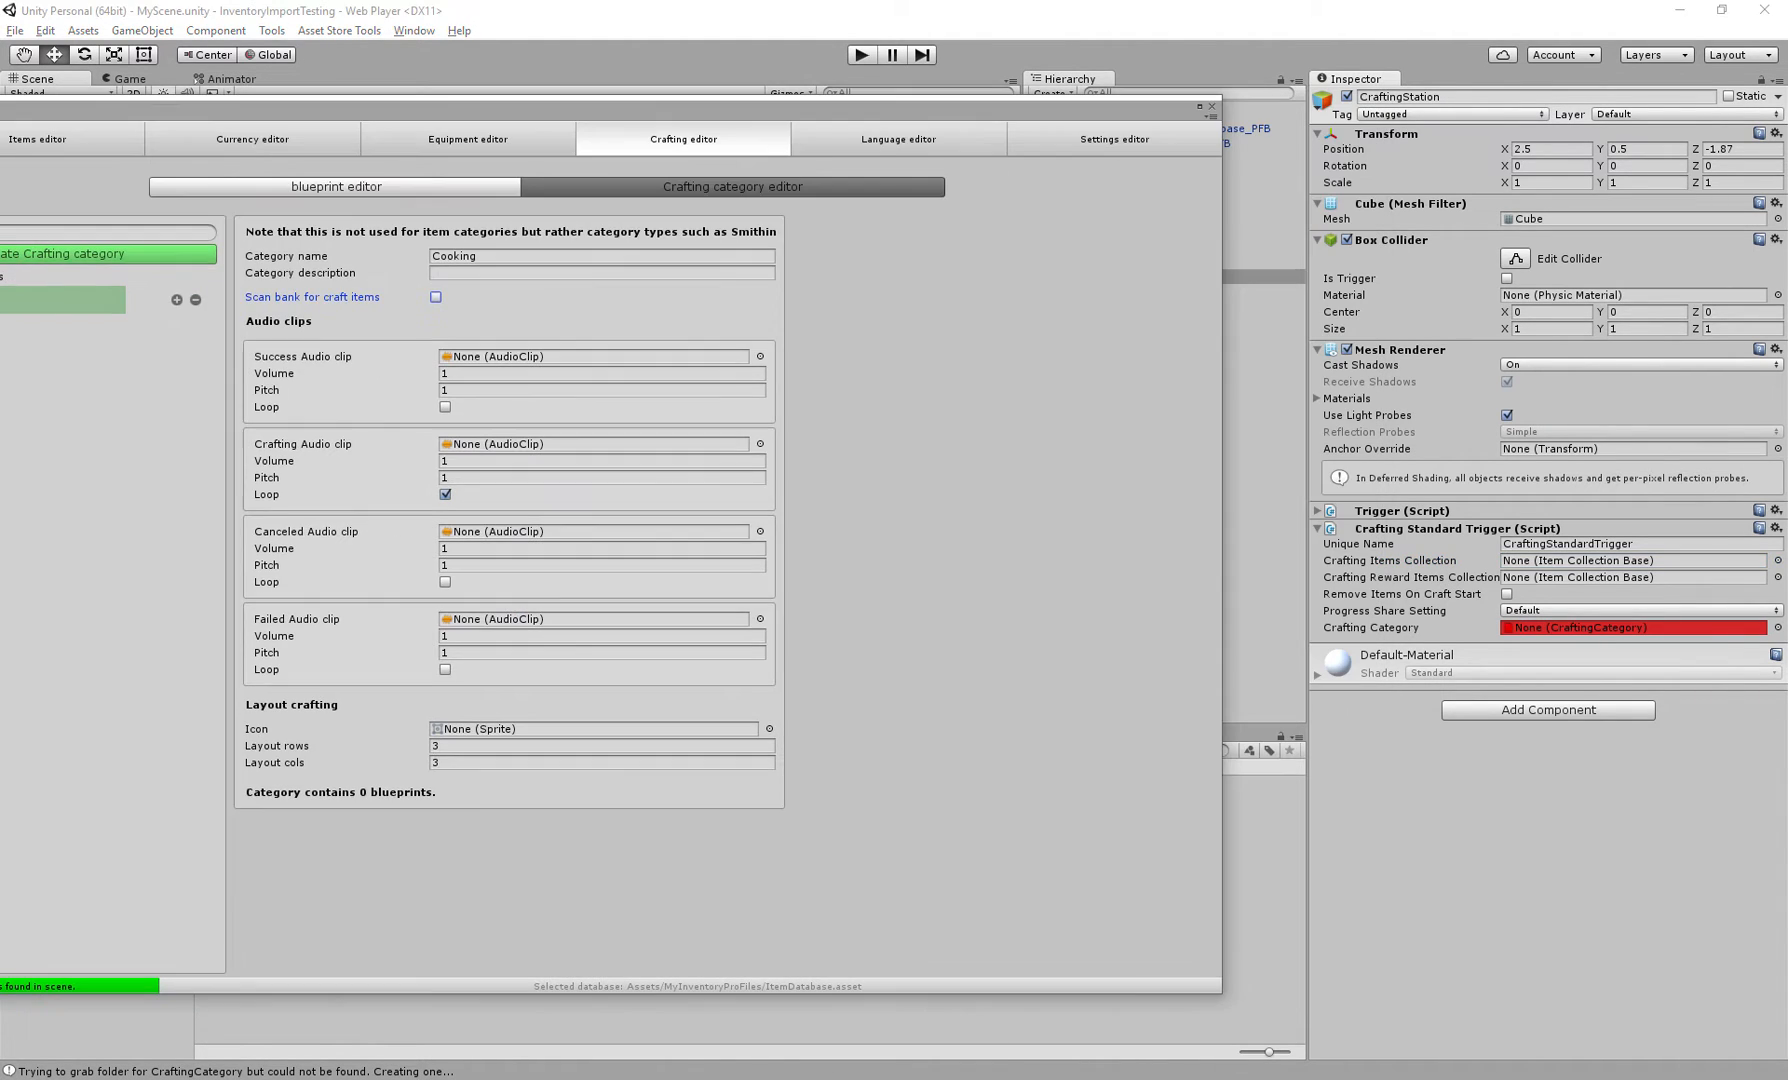
{"action": "left_click", "coordinate": [1634, 561]}
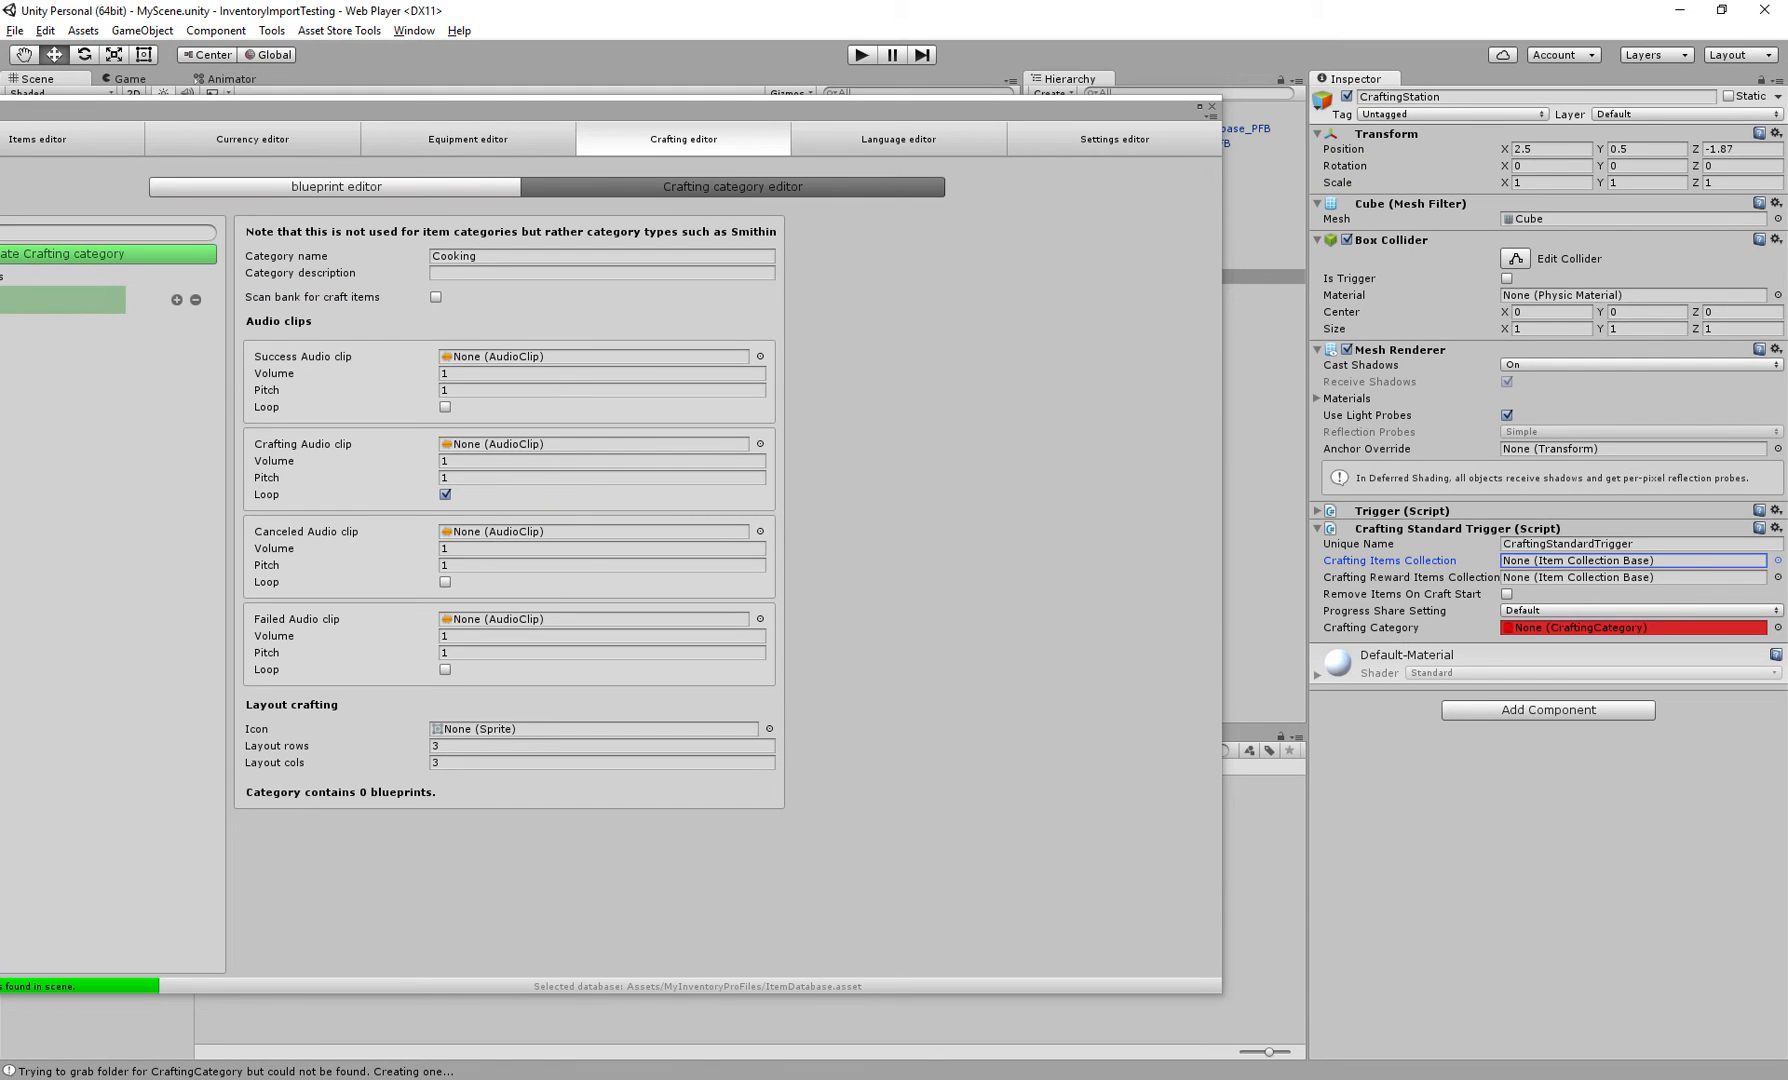
{"action": "left_click_drag", "start_coordinate": [806, 106], "coordinate": [1095, 113]}
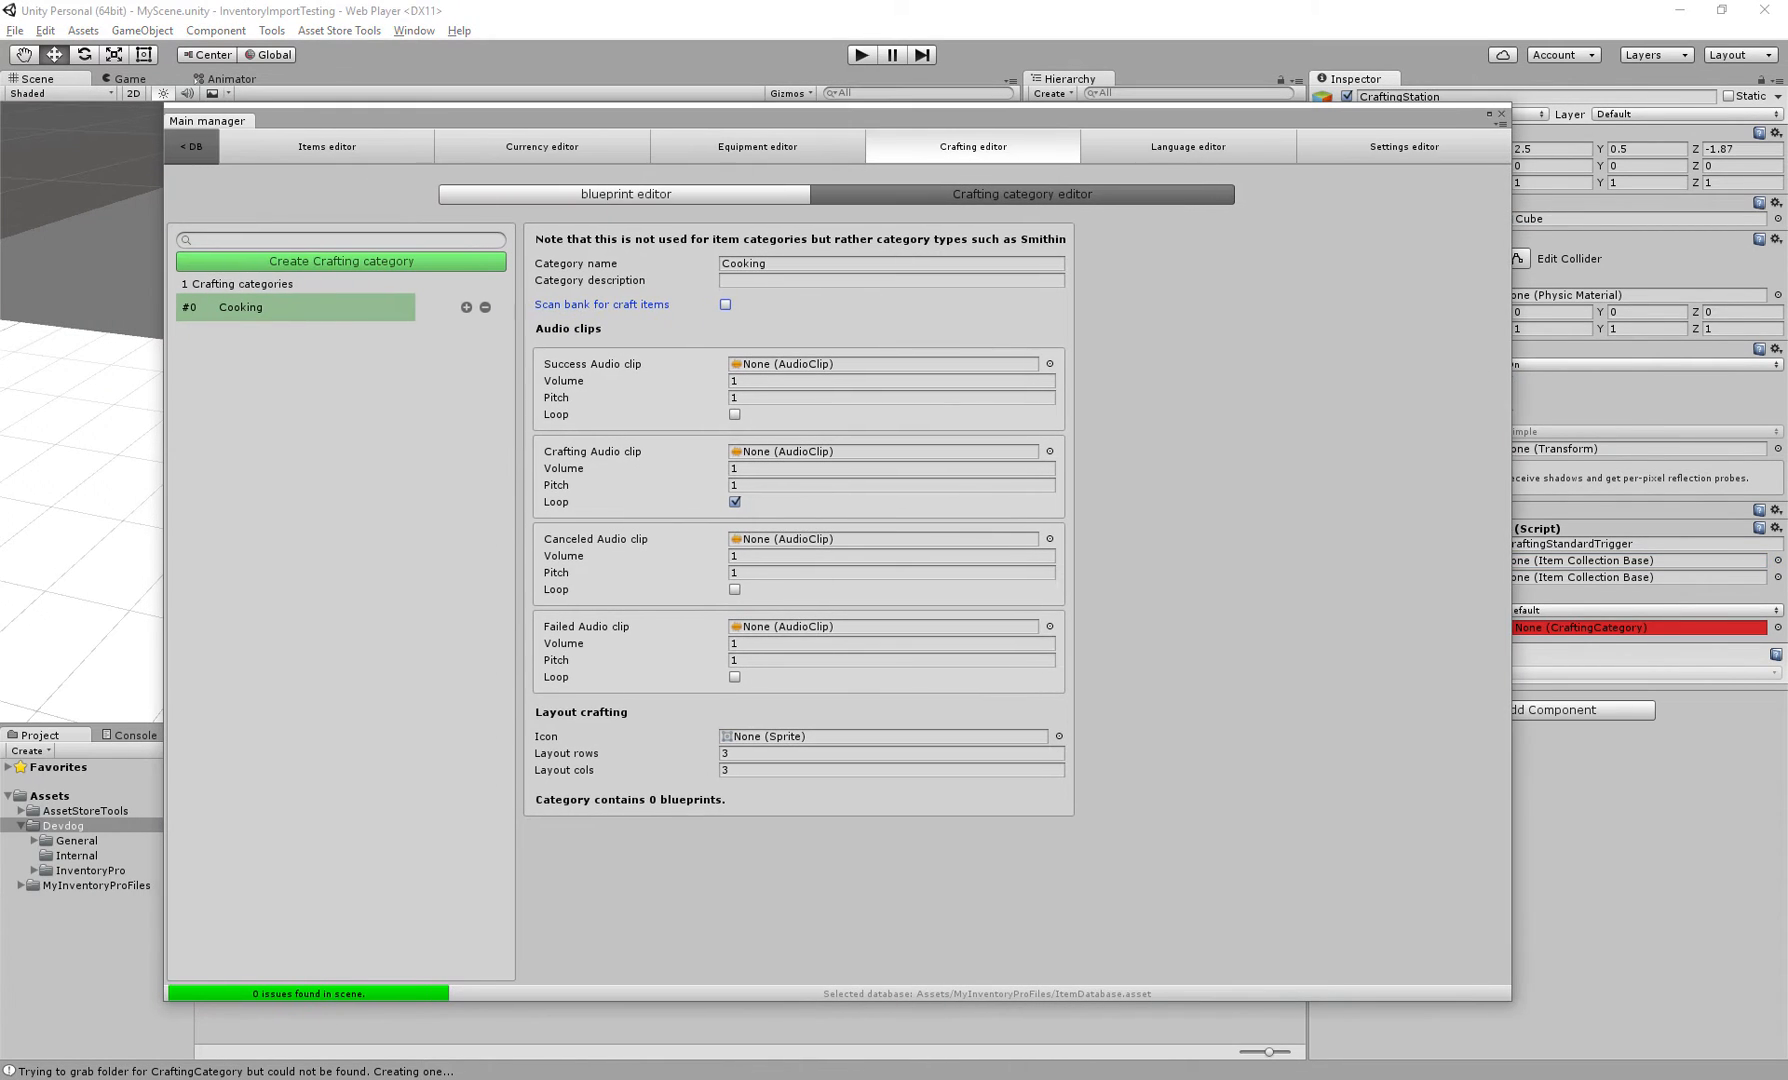
Examine the Cooking category's layout icon, layout rows and layout columns settings
{"action": "left_click", "coordinate": [550, 737]}
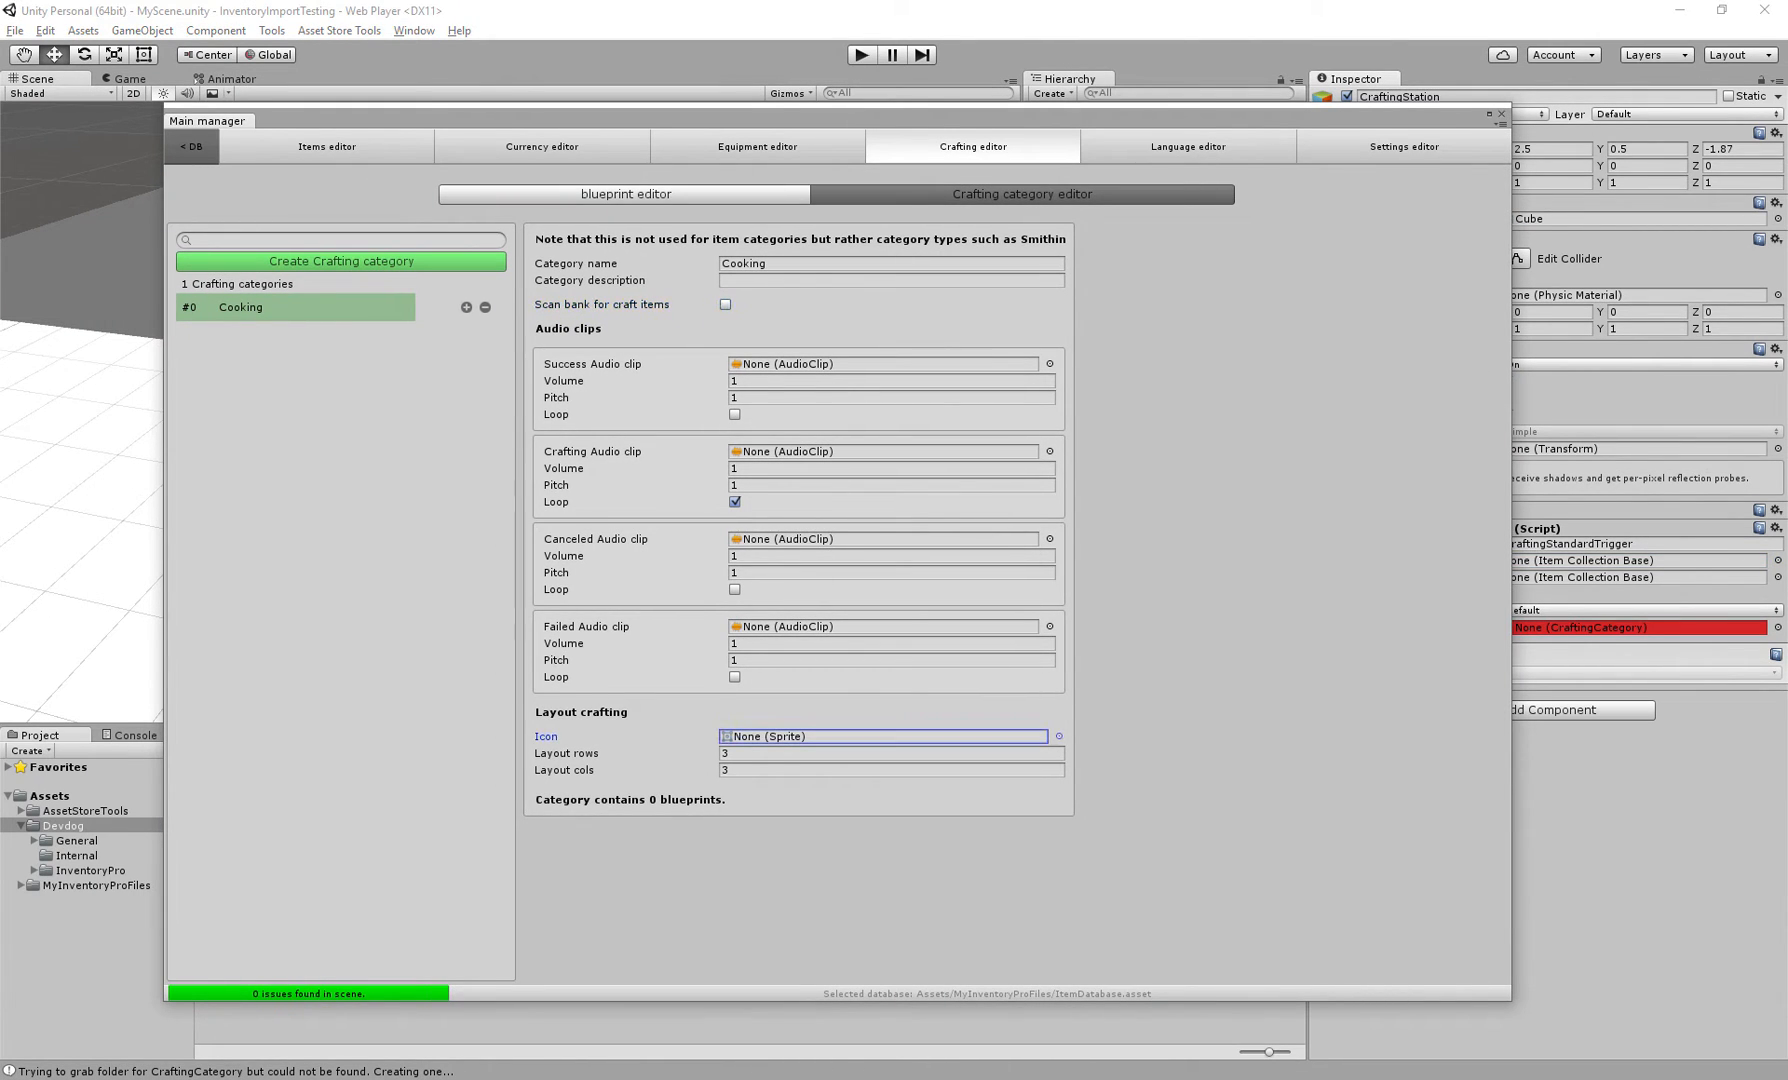
{"action": "left_click", "coordinate": [568, 754]}
{"action": "left_click", "coordinate": [566, 770]}
{"action": "left_click", "coordinate": [568, 754]}
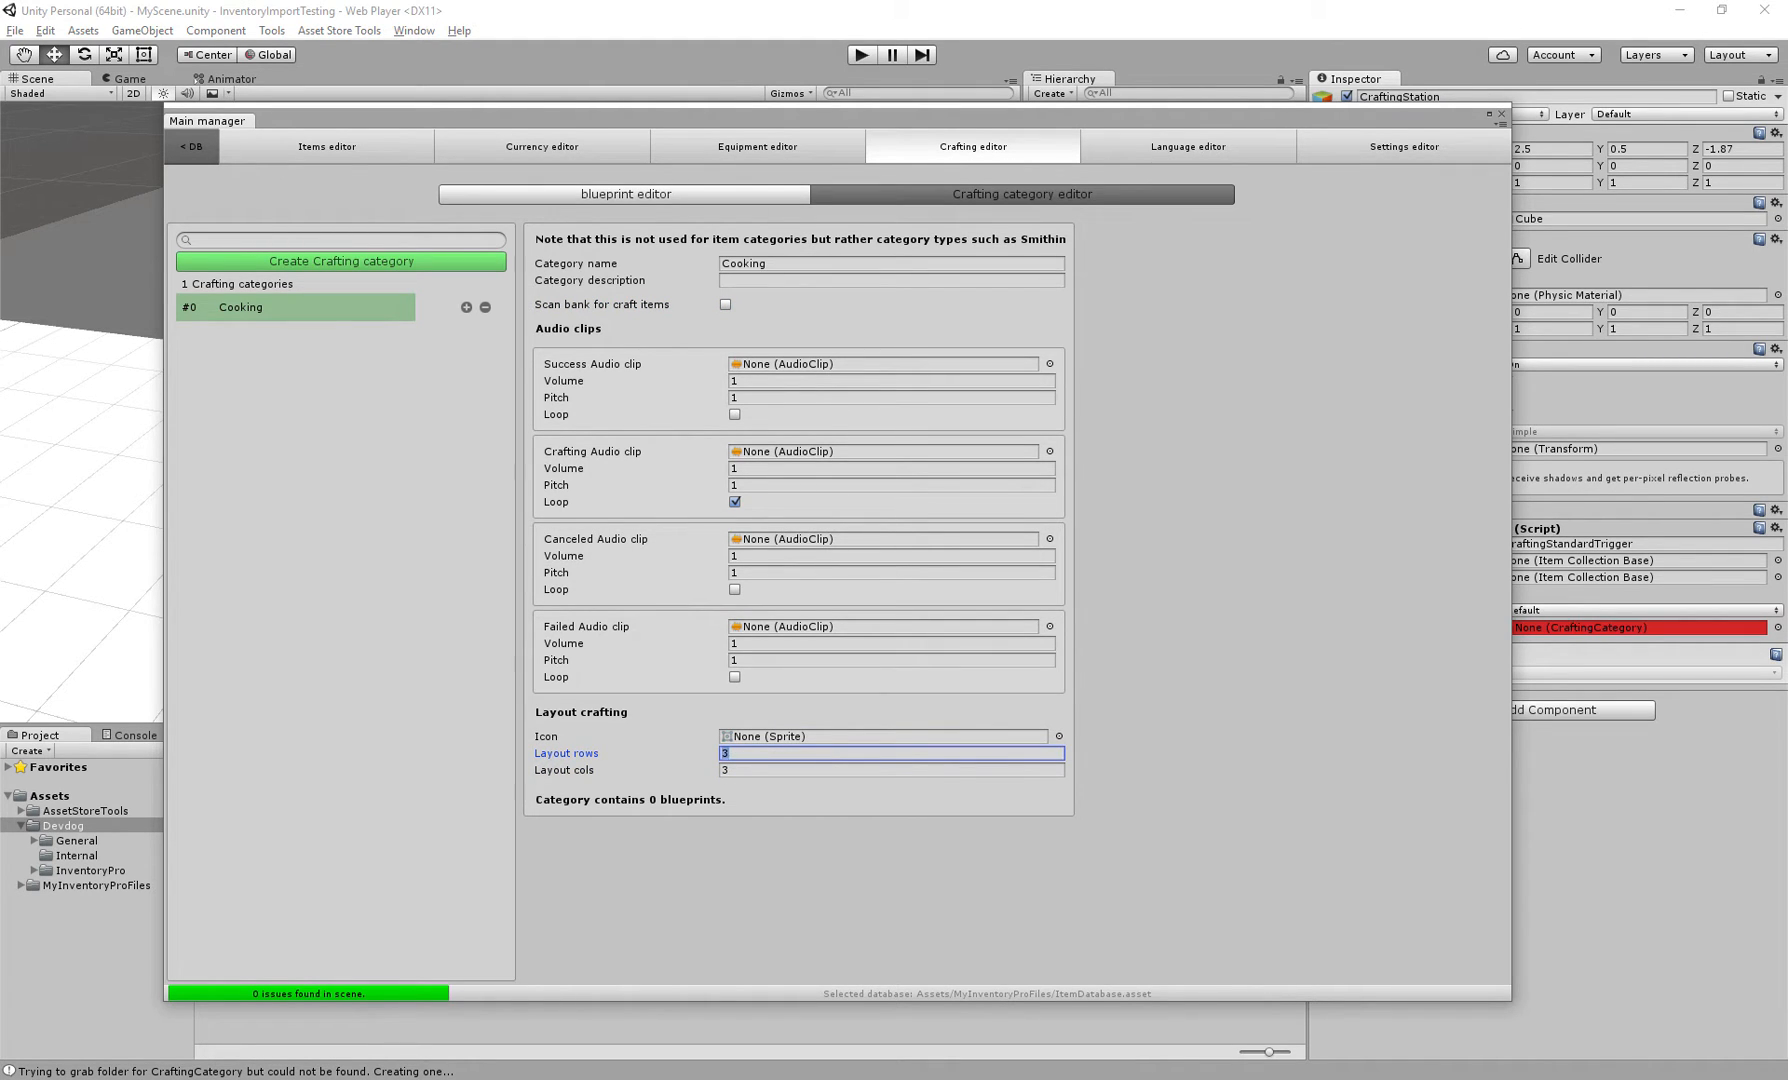
{"action": "left_click", "coordinate": [800, 770]}
{"action": "left_click", "coordinate": [568, 754]}
Create a new Cooking blueprint, briefly toggling Use result item's name off and back on
{"action": "left_click", "coordinate": [626, 194]}
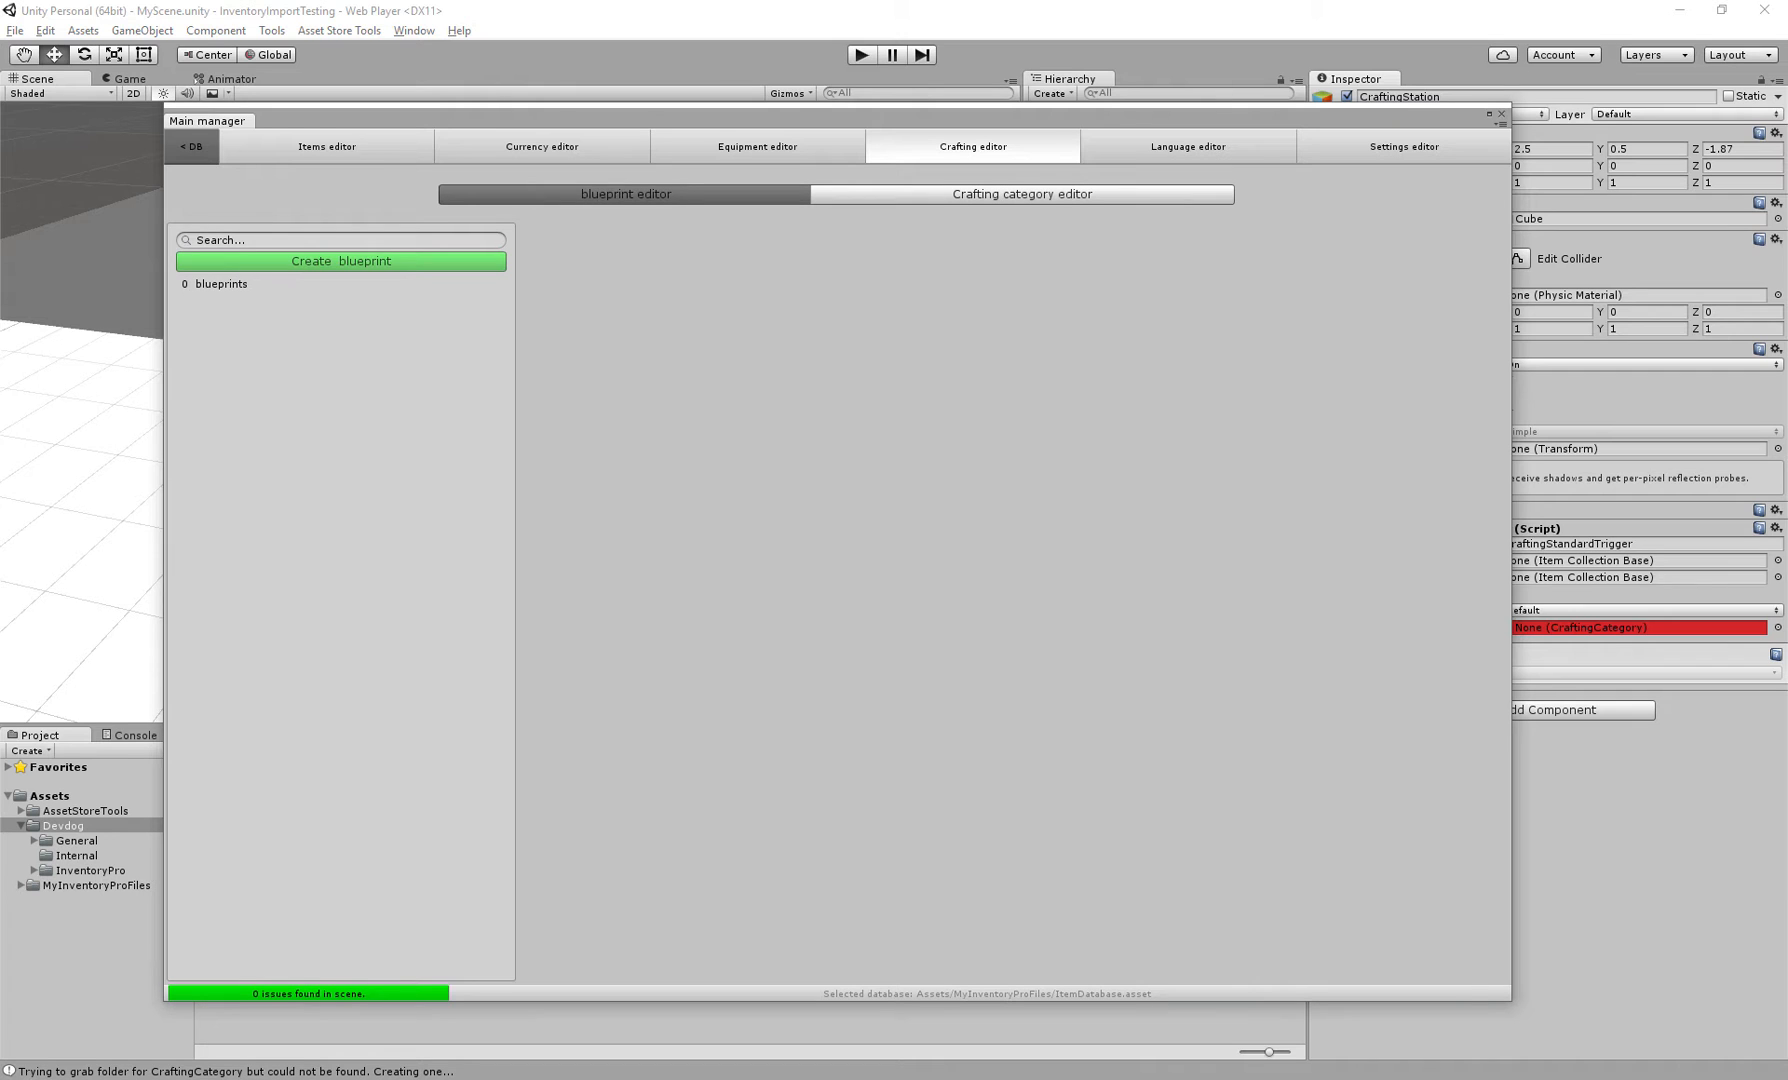
{"action": "left_click", "coordinate": [341, 261]}
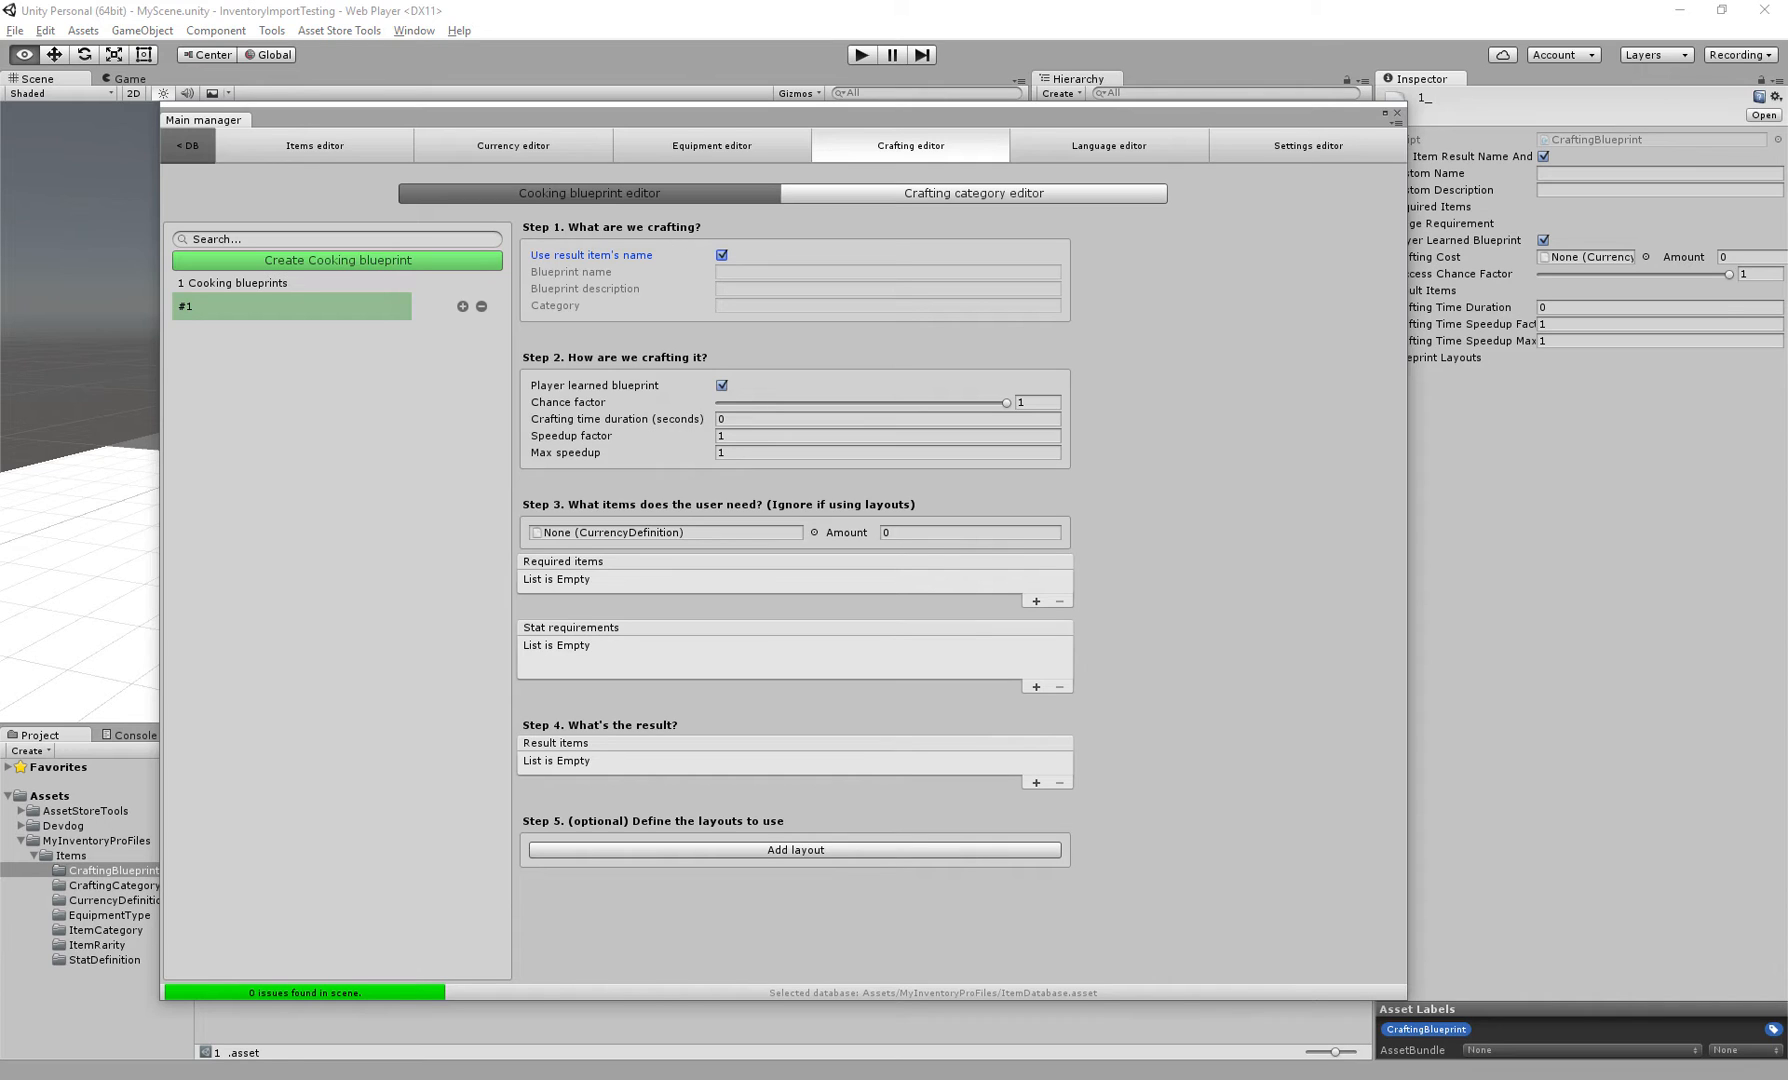
{"action": "left_click", "coordinate": [722, 255]}
{"action": "left_click", "coordinate": [800, 289]}
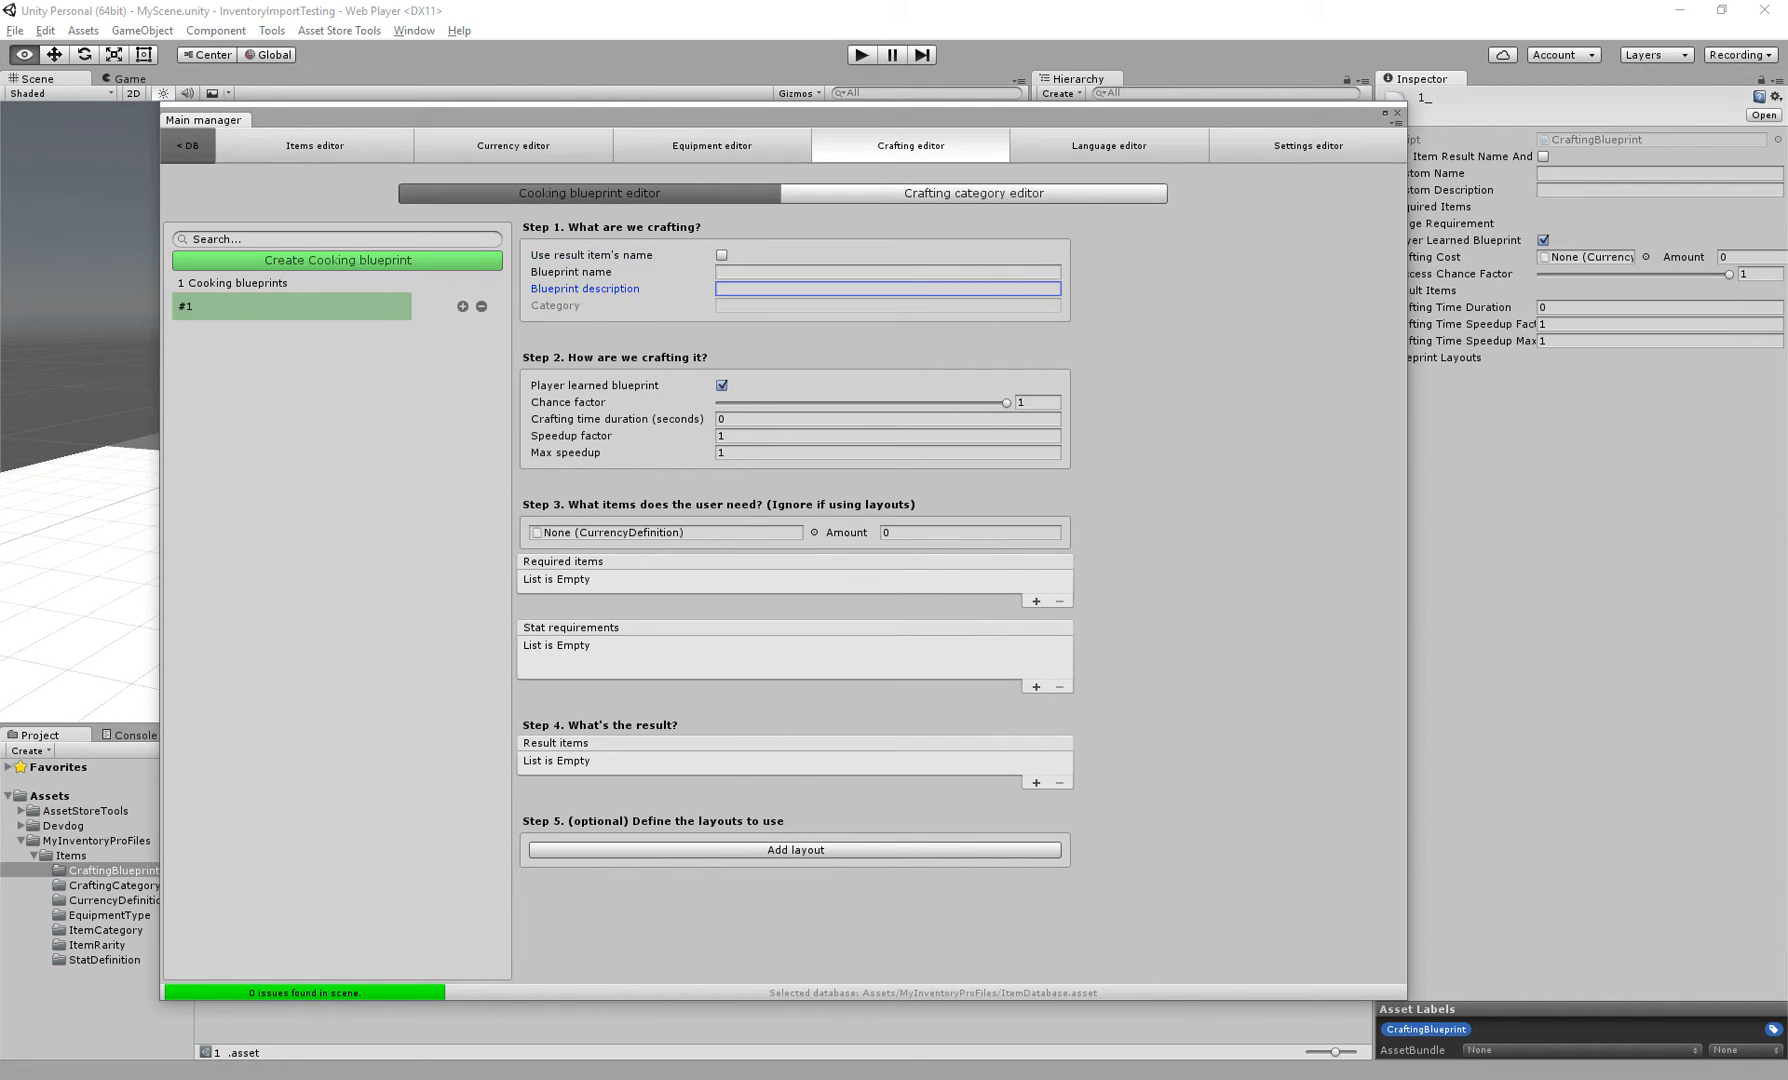
{"action": "left_click", "coordinate": [800, 272]}
{"action": "left_click", "coordinate": [800, 289]}
{"action": "left_click", "coordinate": [722, 255]}
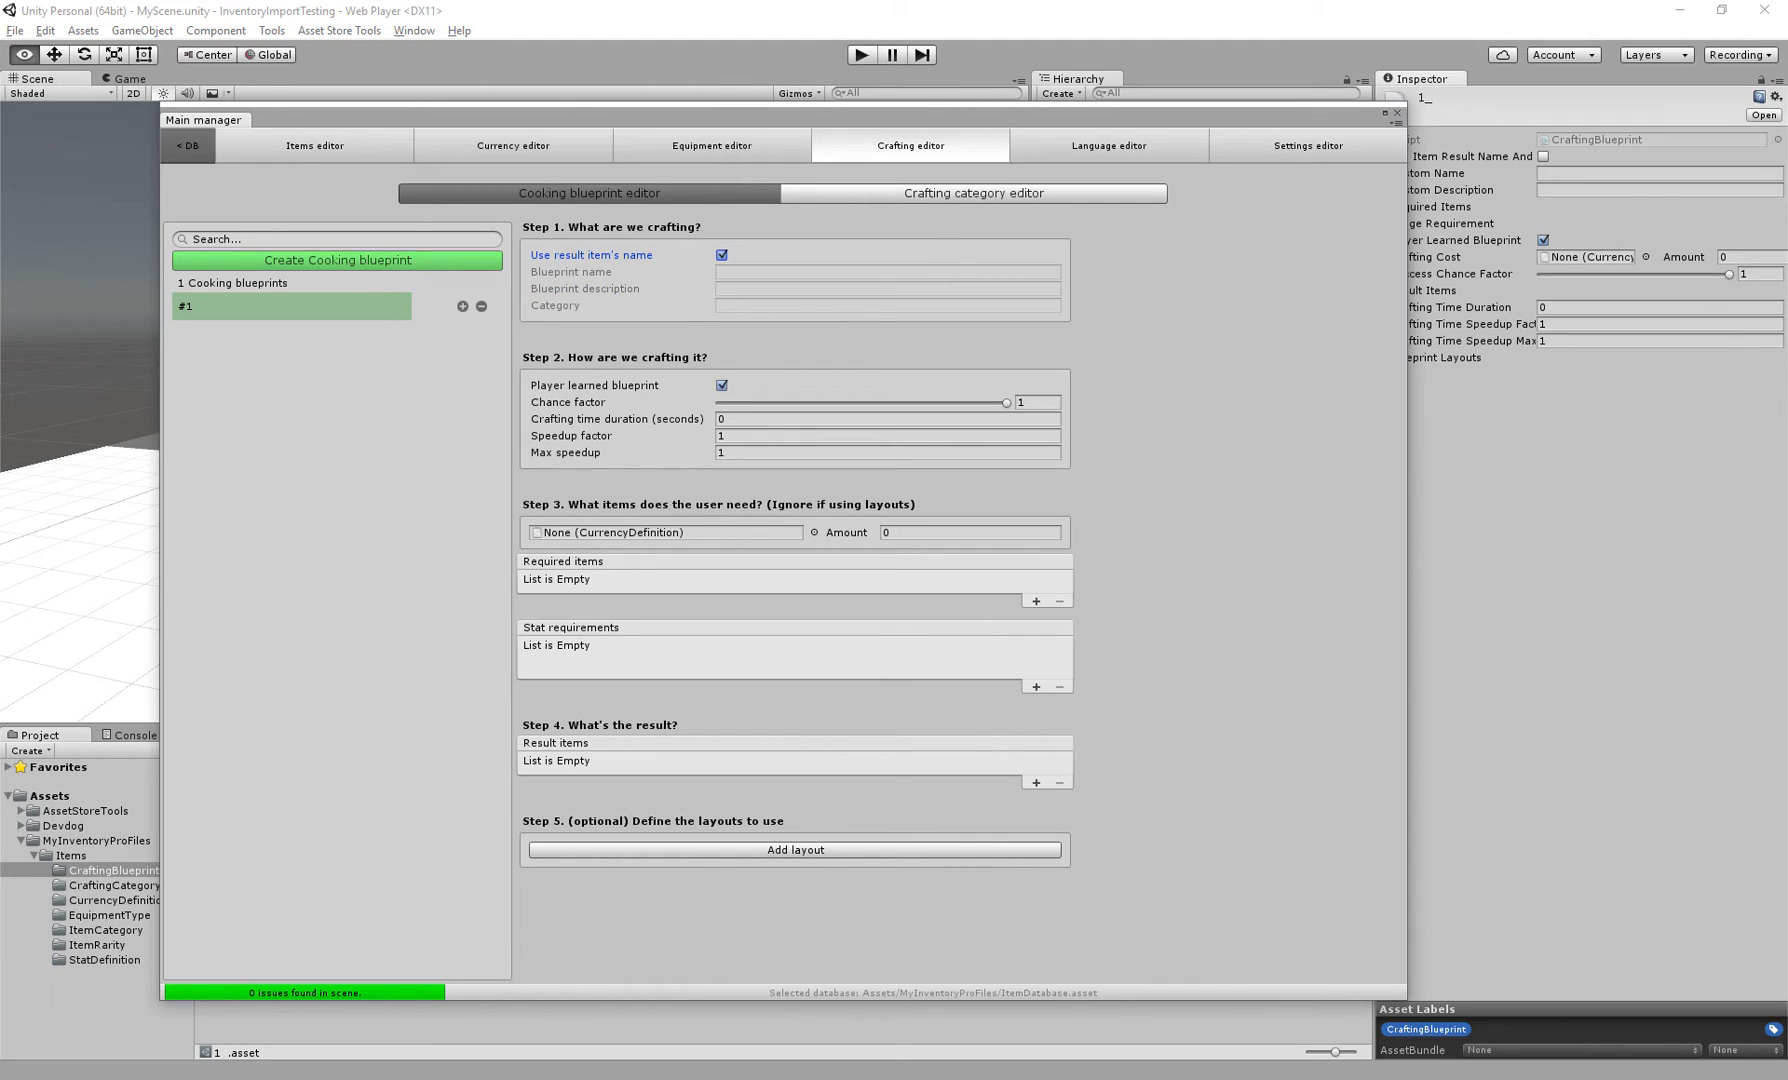
Set the blueprint's crafting time duration to 5 seconds
{"action": "left_click", "coordinate": [610, 386]}
{"action": "left_click", "coordinate": [722, 385]}
{"action": "left_click", "coordinate": [722, 385]}
{"action": "left_click", "coordinate": [1006, 403]}
{"action": "mouse_move", "coordinate": [1006, 402]}
{"action": "left_mouse_down"}
{"action": "mouse_move", "coordinate": [840, 402]}
{"action": "mouse_move", "coordinate": [1006, 402]}
{"action": "left_mouse_up"}
{"action": "left_click", "coordinate": [888, 419]}
{"action": "left_click_drag", "start_coordinate": [640, 419], "coordinate": [657, 419]}
{"action": "left_click", "coordinate": [760, 419]}
{"action": "type", "text": "5"}
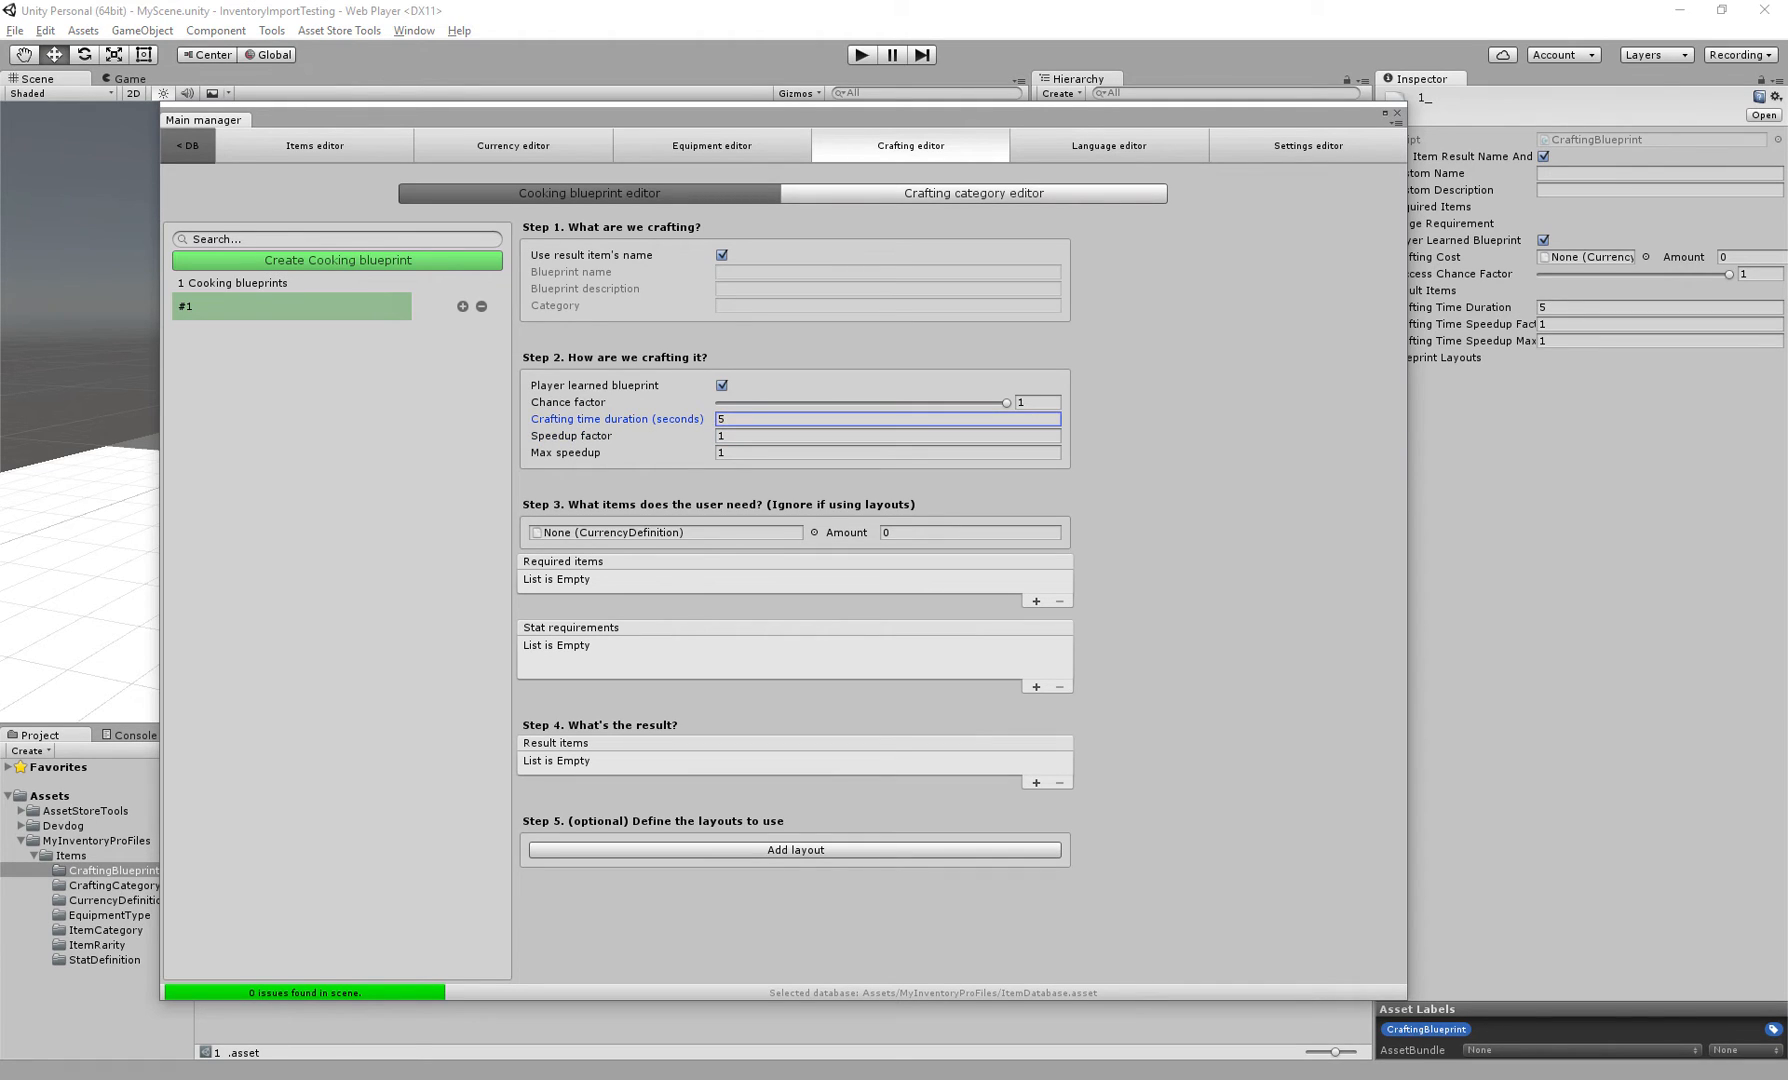
Set the blueprint's speedup factor to 1.1 and max speedup to 3
{"action": "left_click", "coordinate": [760, 436]}
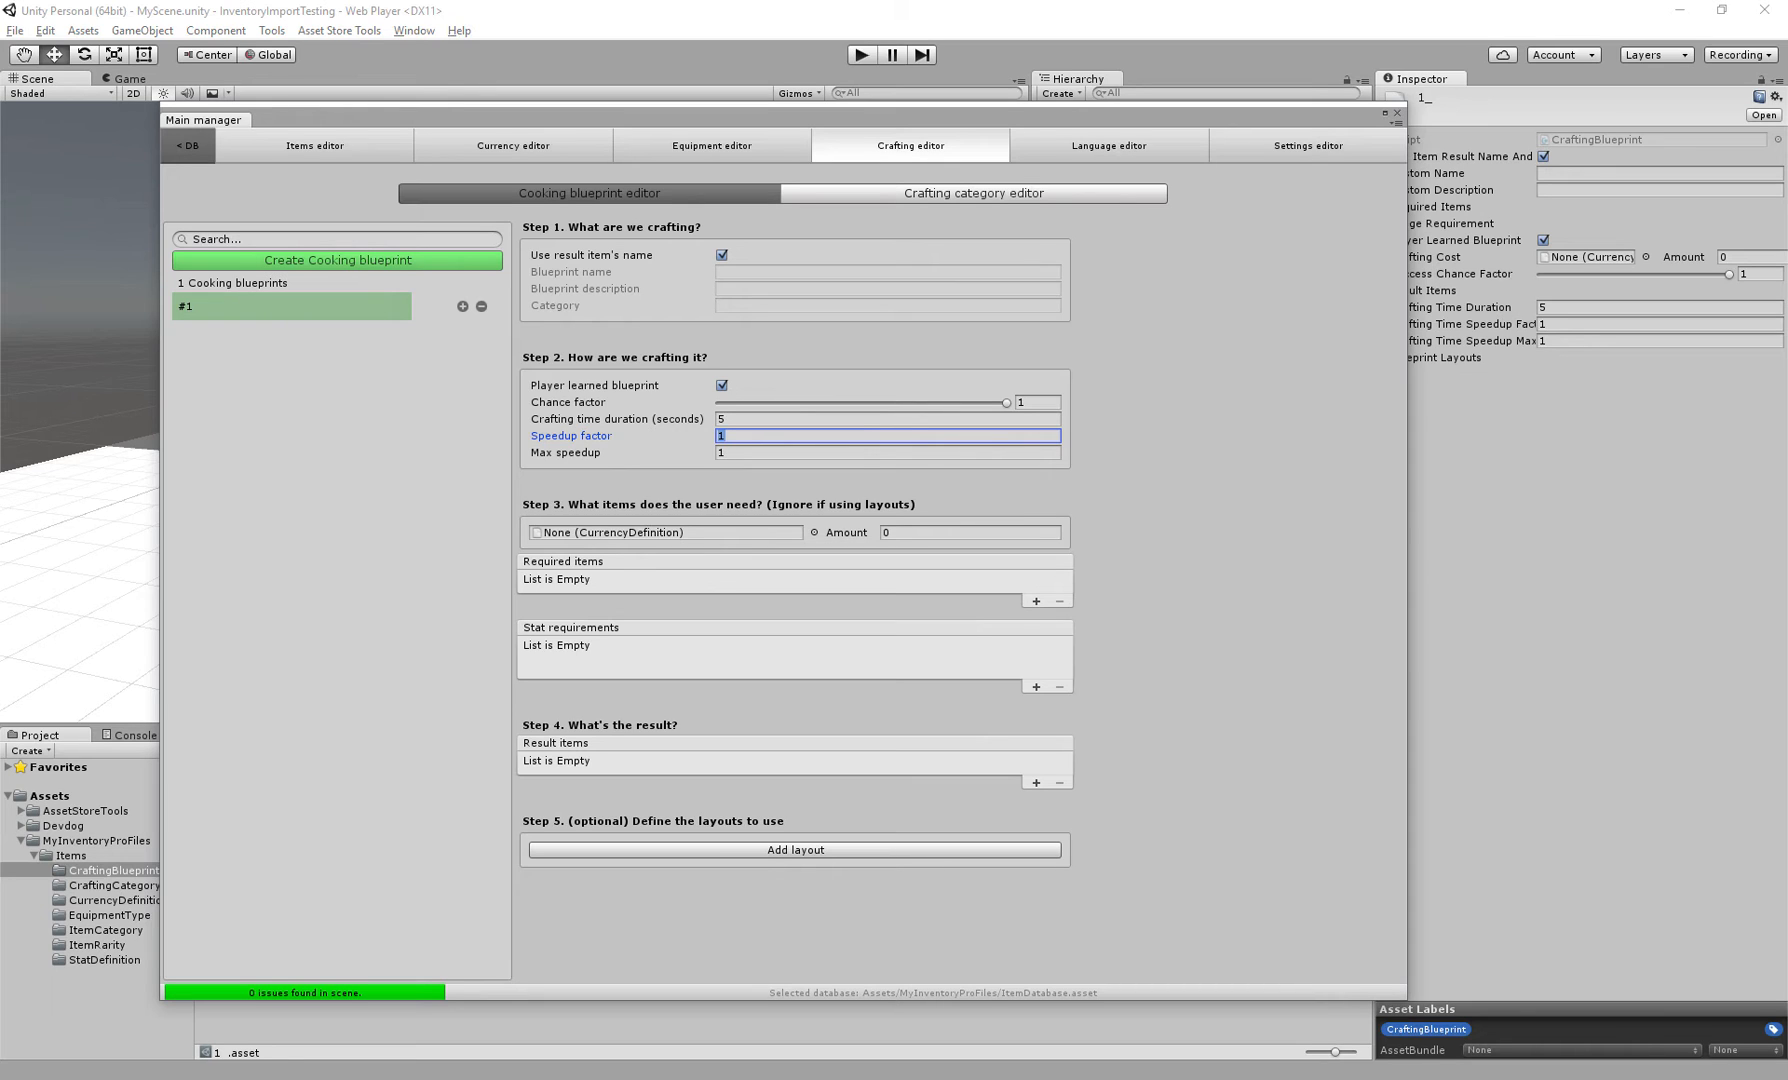
{"action": "type", "text": ".1"}
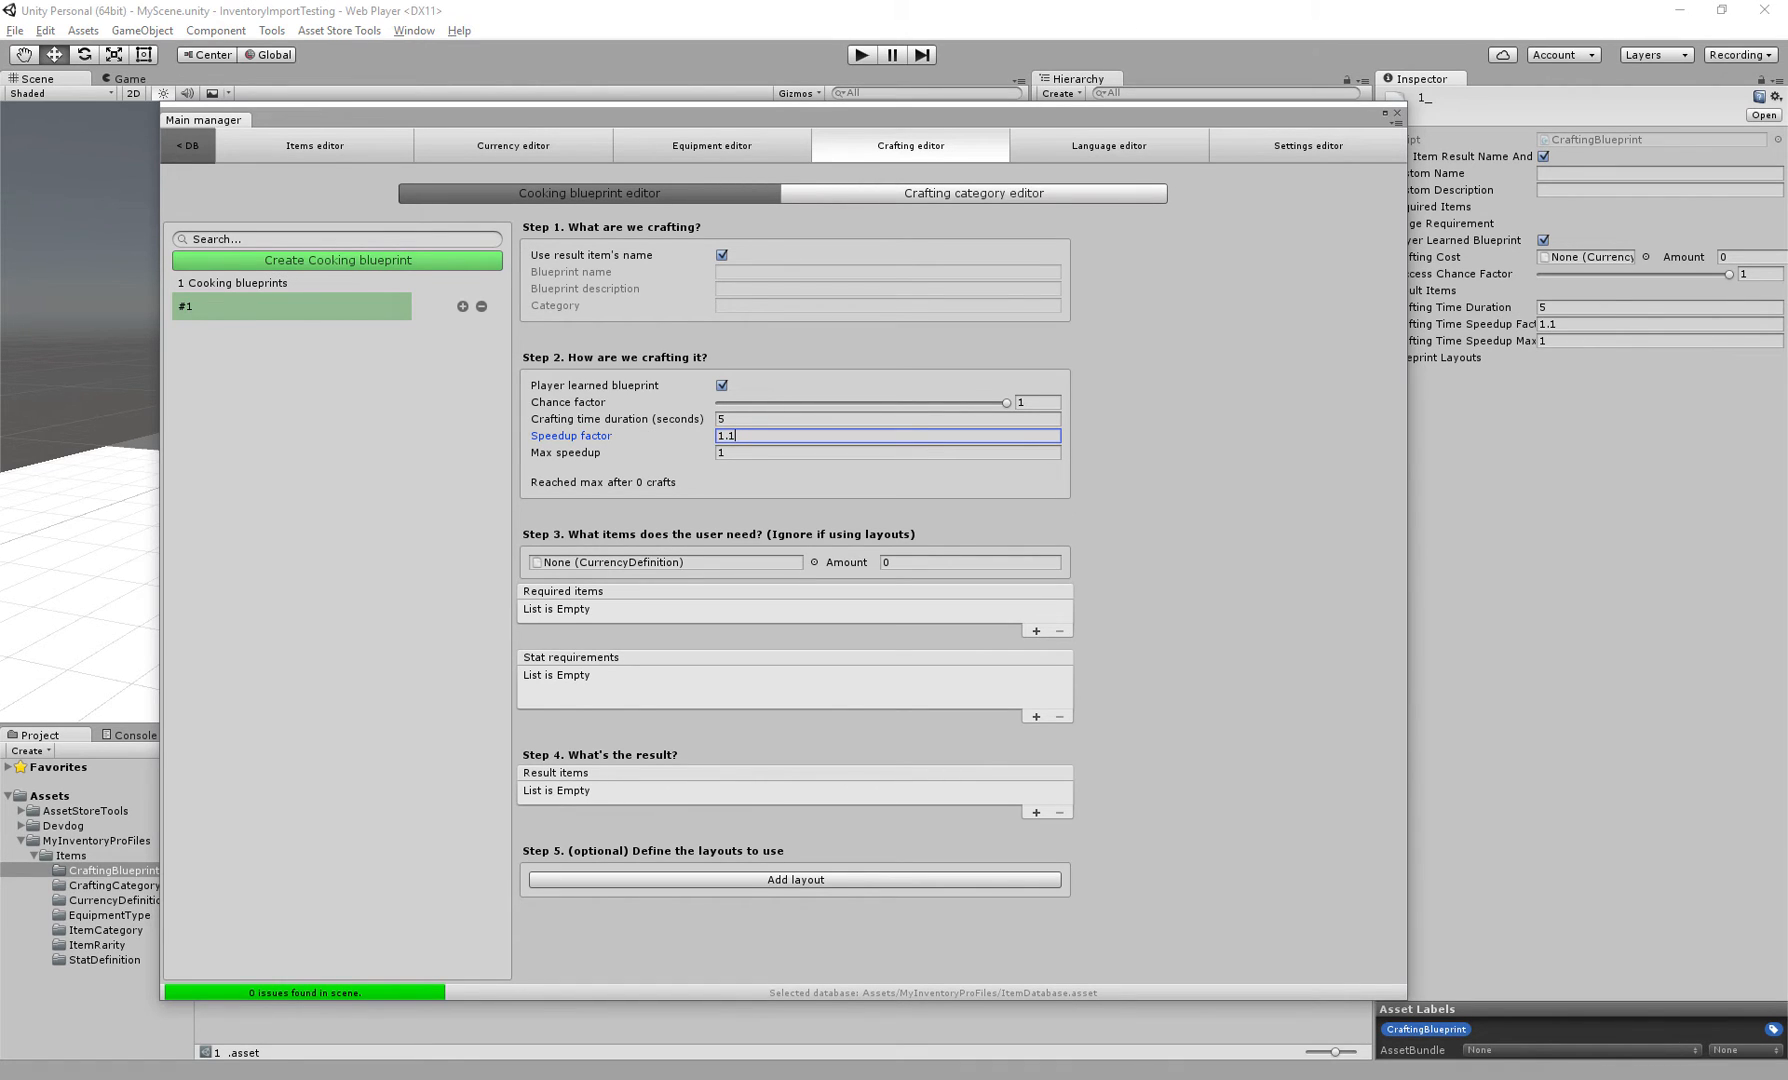
{"action": "key", "text": "Tab"}
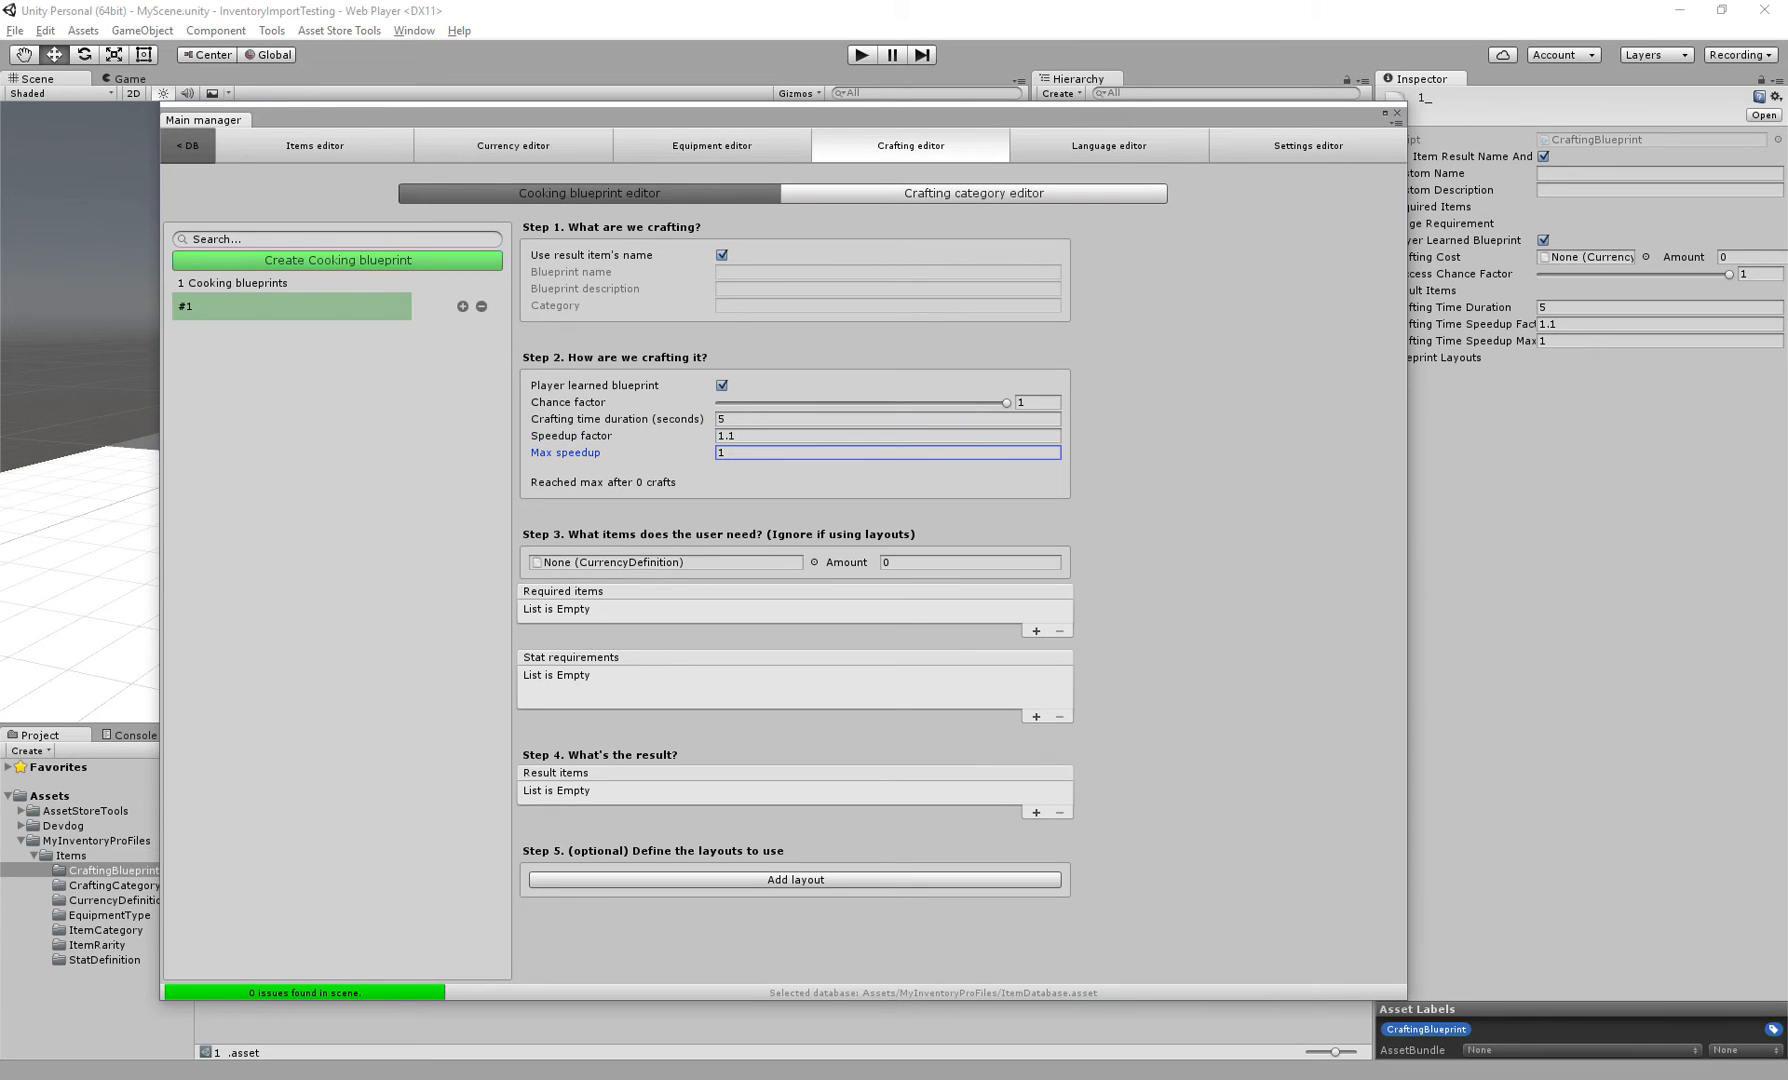
{"action": "type", "text": "3"}
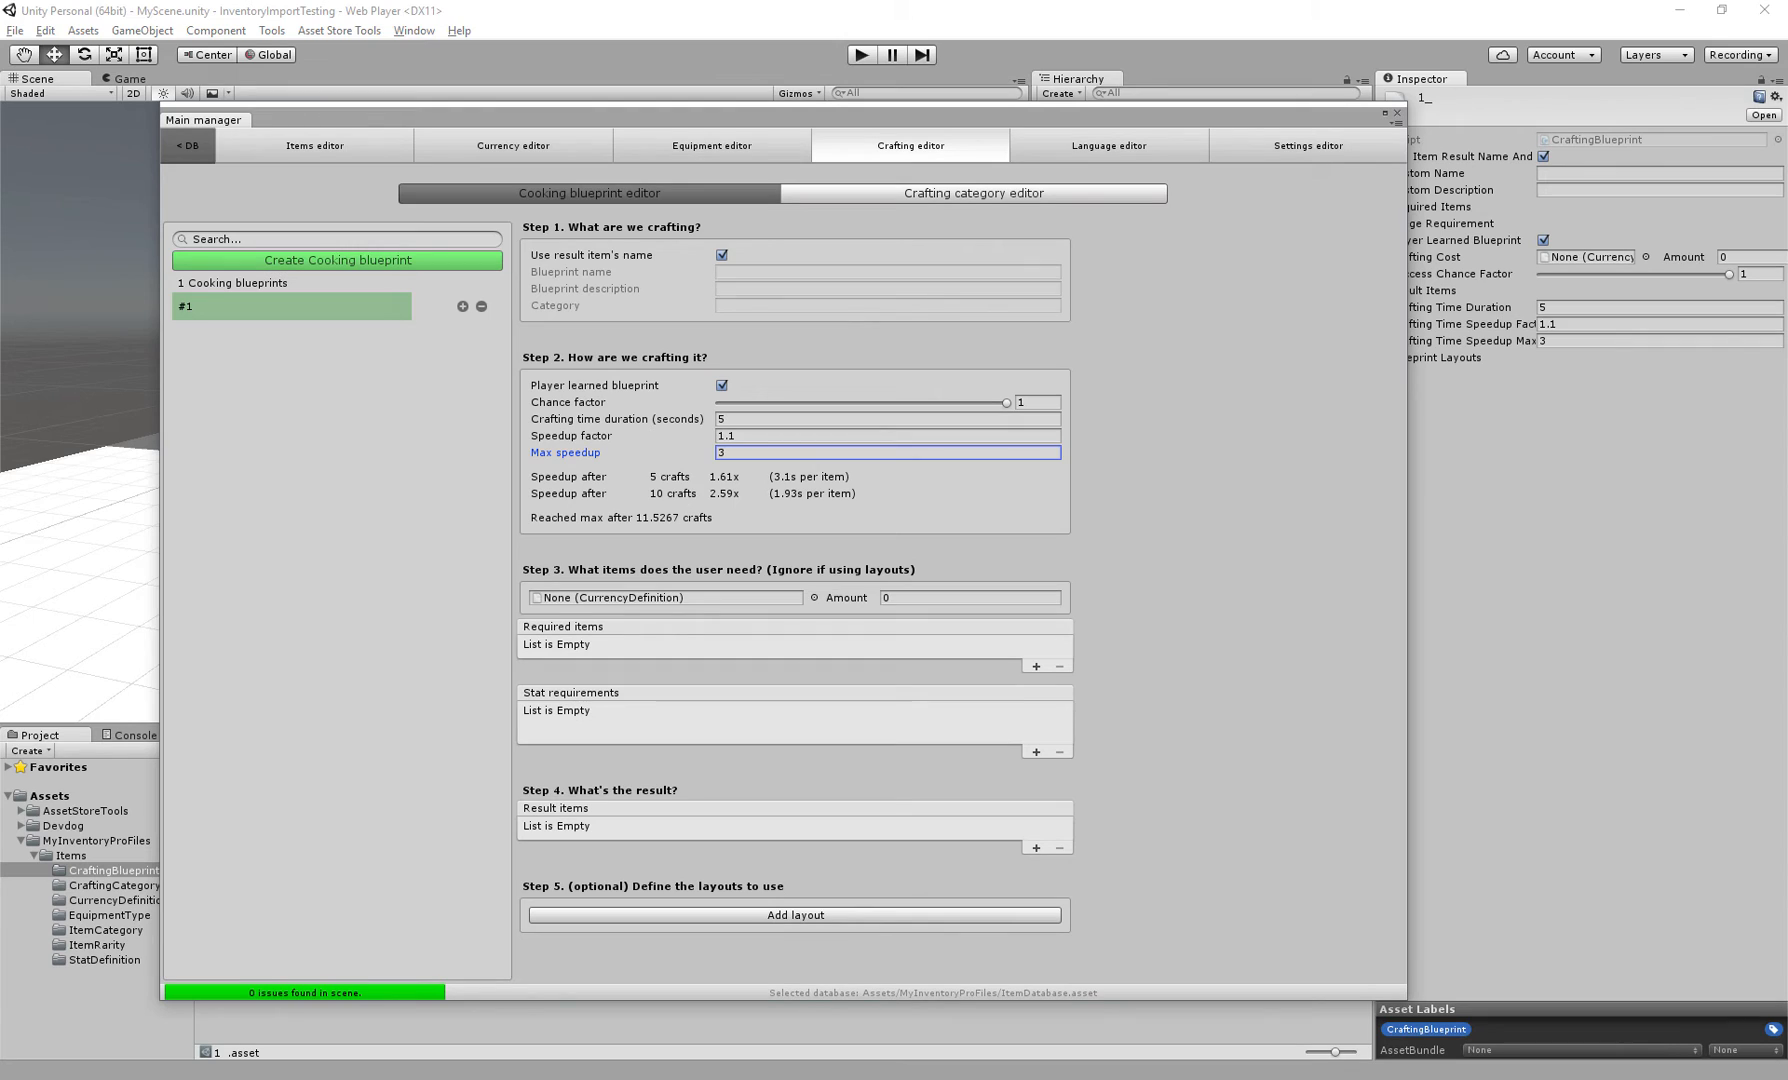
Set the blueprint's crafting cost currency to Silver with an amount of 2
{"action": "left_click", "coordinate": [888, 419]}
{"action": "left_click", "coordinate": [888, 436]}
{"action": "left_click", "coordinate": [888, 453]}
{"action": "left_click", "coordinate": [888, 453]}
{"action": "left_click", "coordinate": [814, 598]}
{"action": "left_click", "coordinate": [1043, 445]}
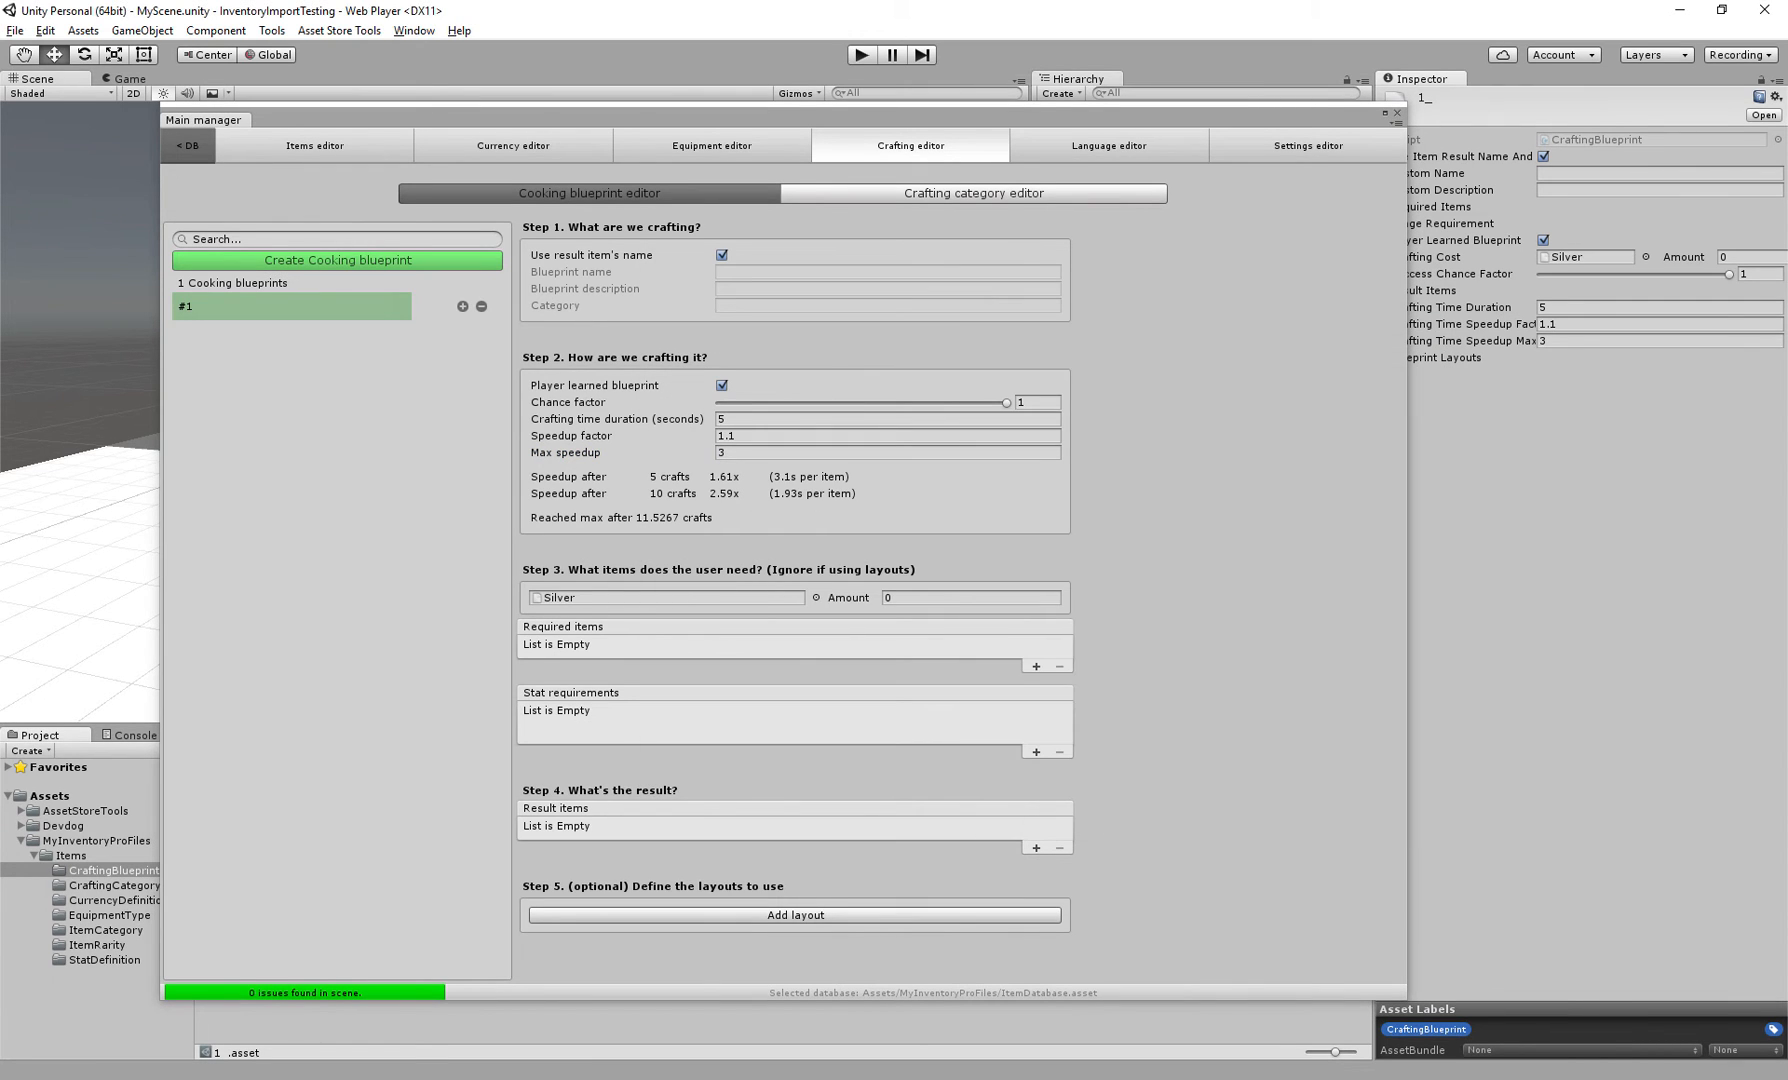
{"action": "left_click", "coordinate": [970, 598]}
{"action": "type", "text": "2"}
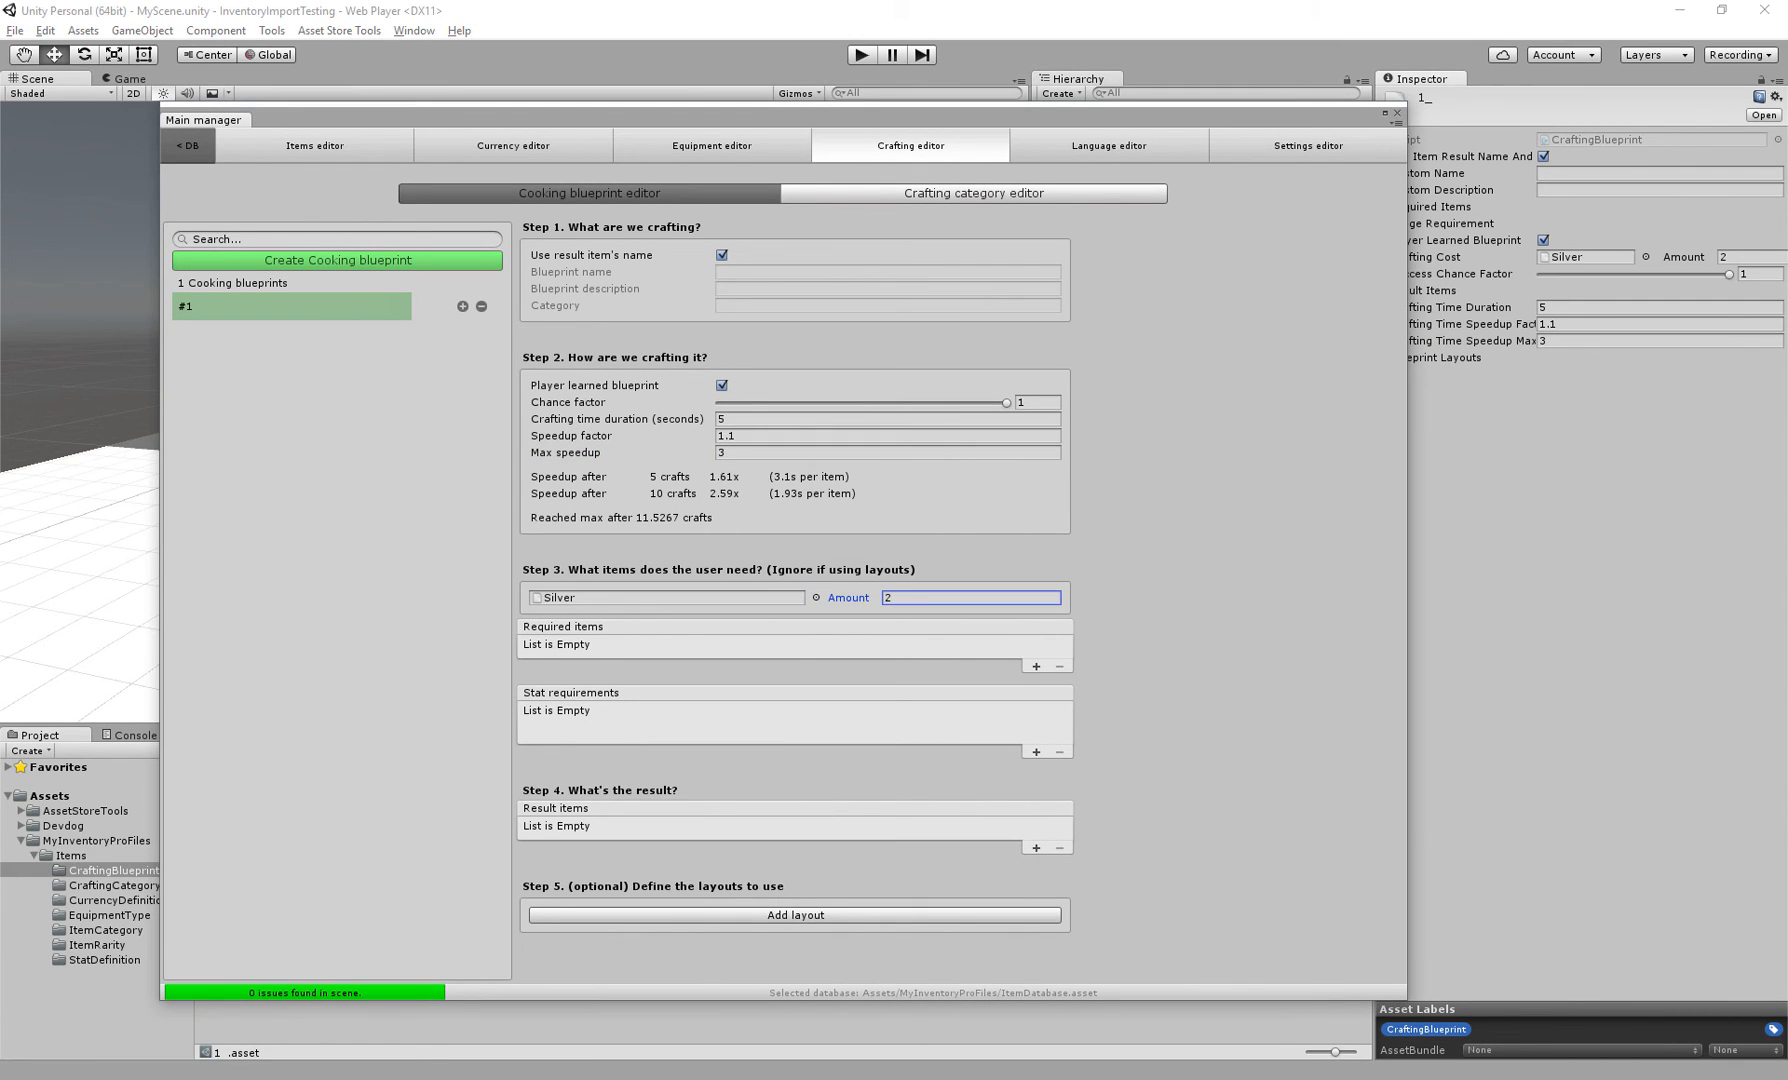
Add a required item of Health potion with an amount of 2
{"action": "left_click", "coordinate": [1036, 666]}
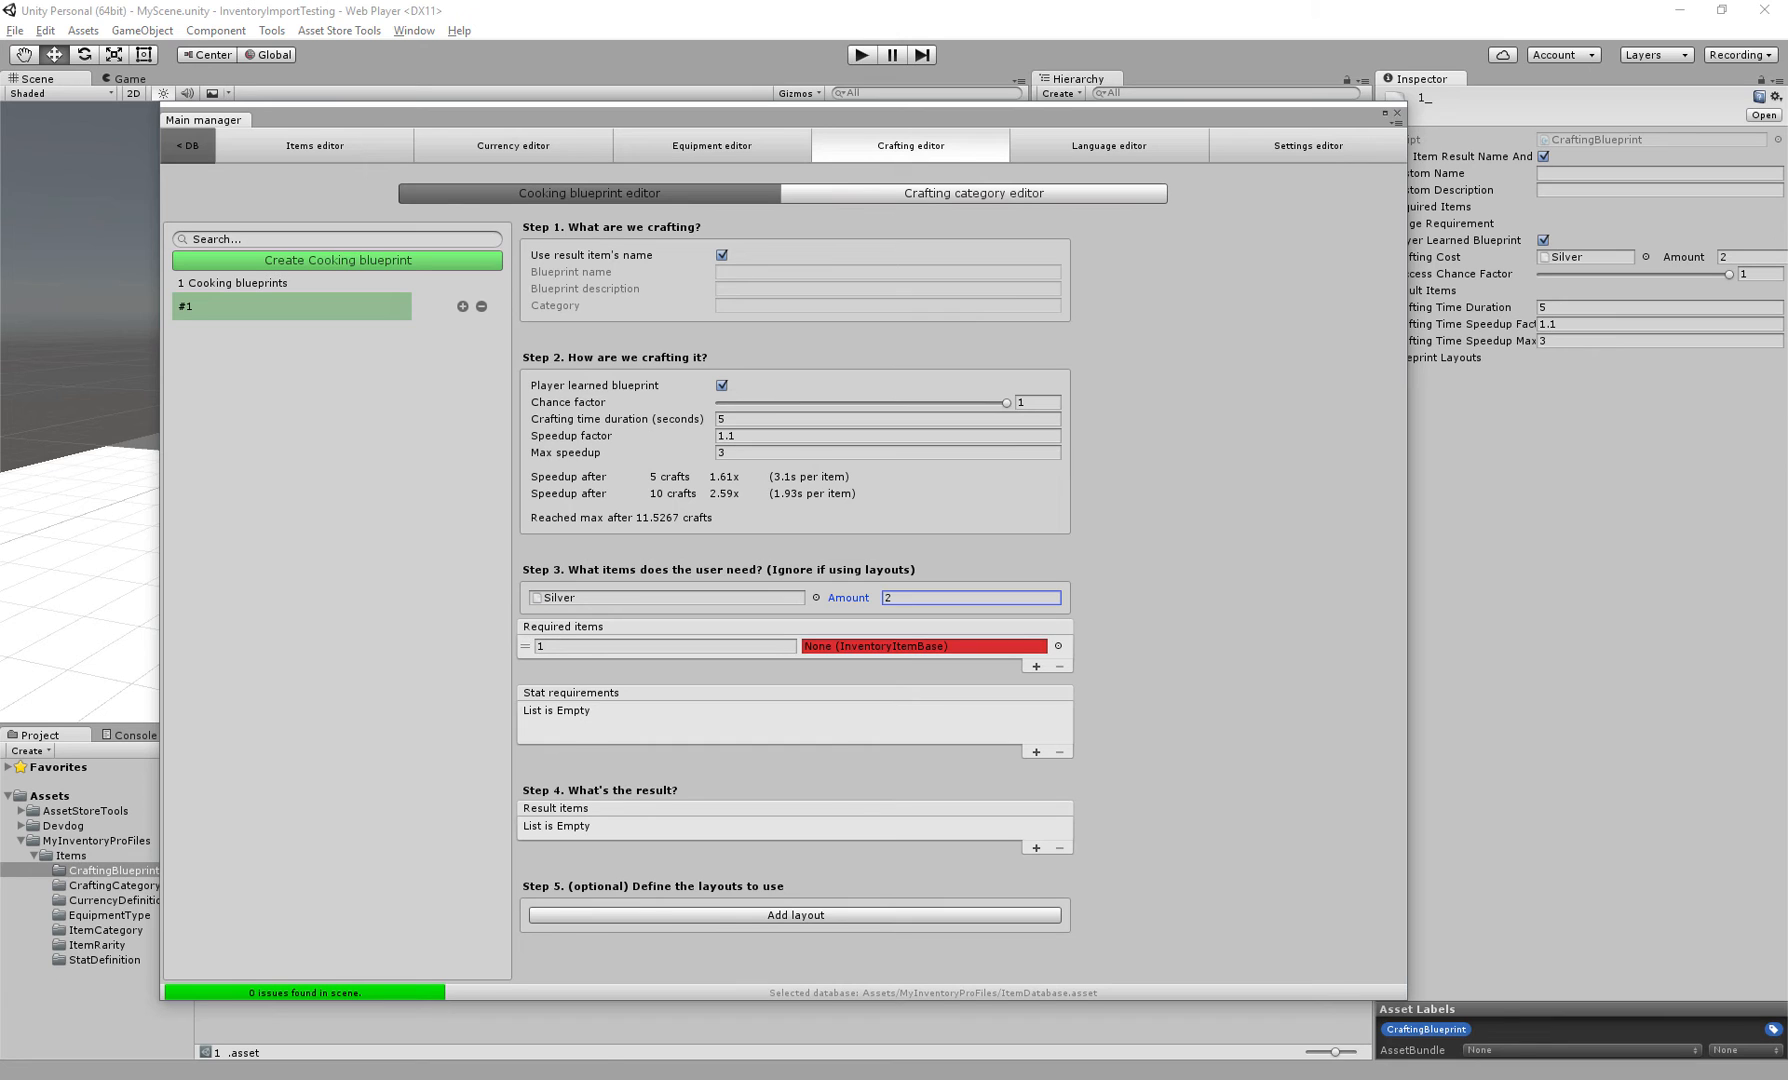
{"action": "left_click", "coordinate": [1058, 646]}
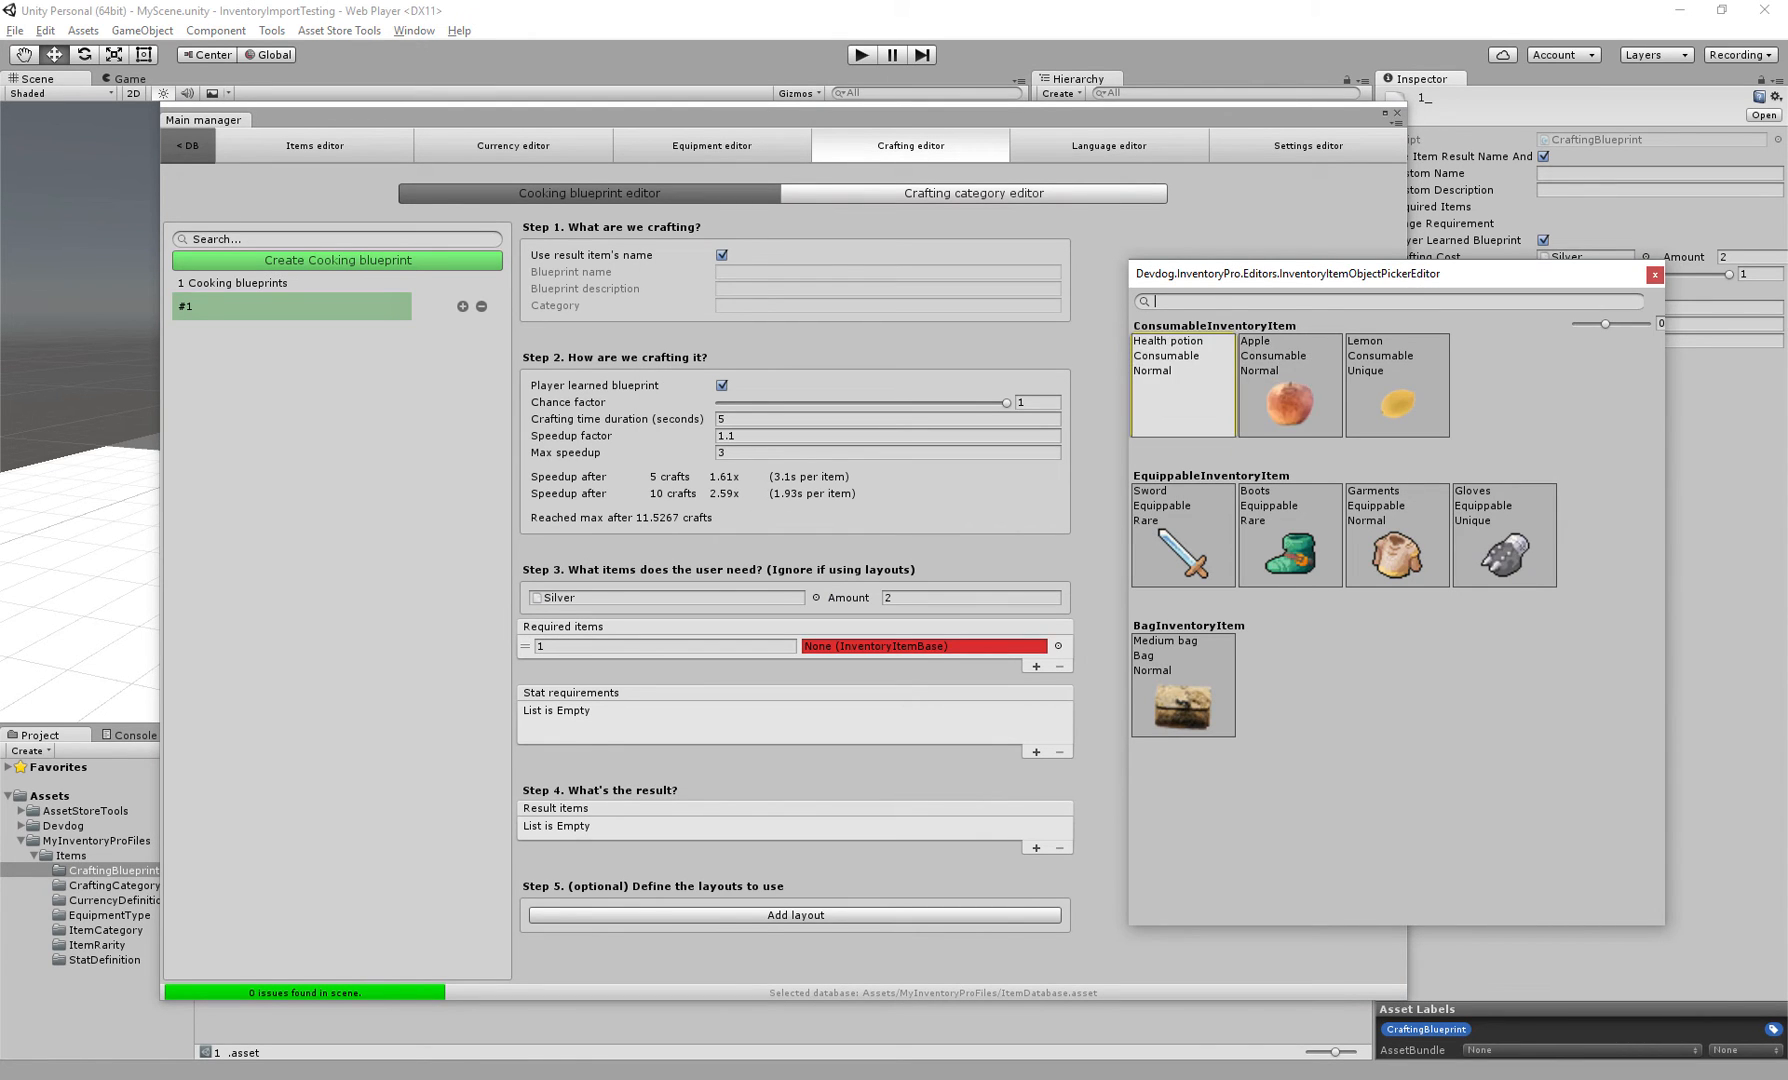
{"action": "left_click", "coordinate": [1183, 386]}
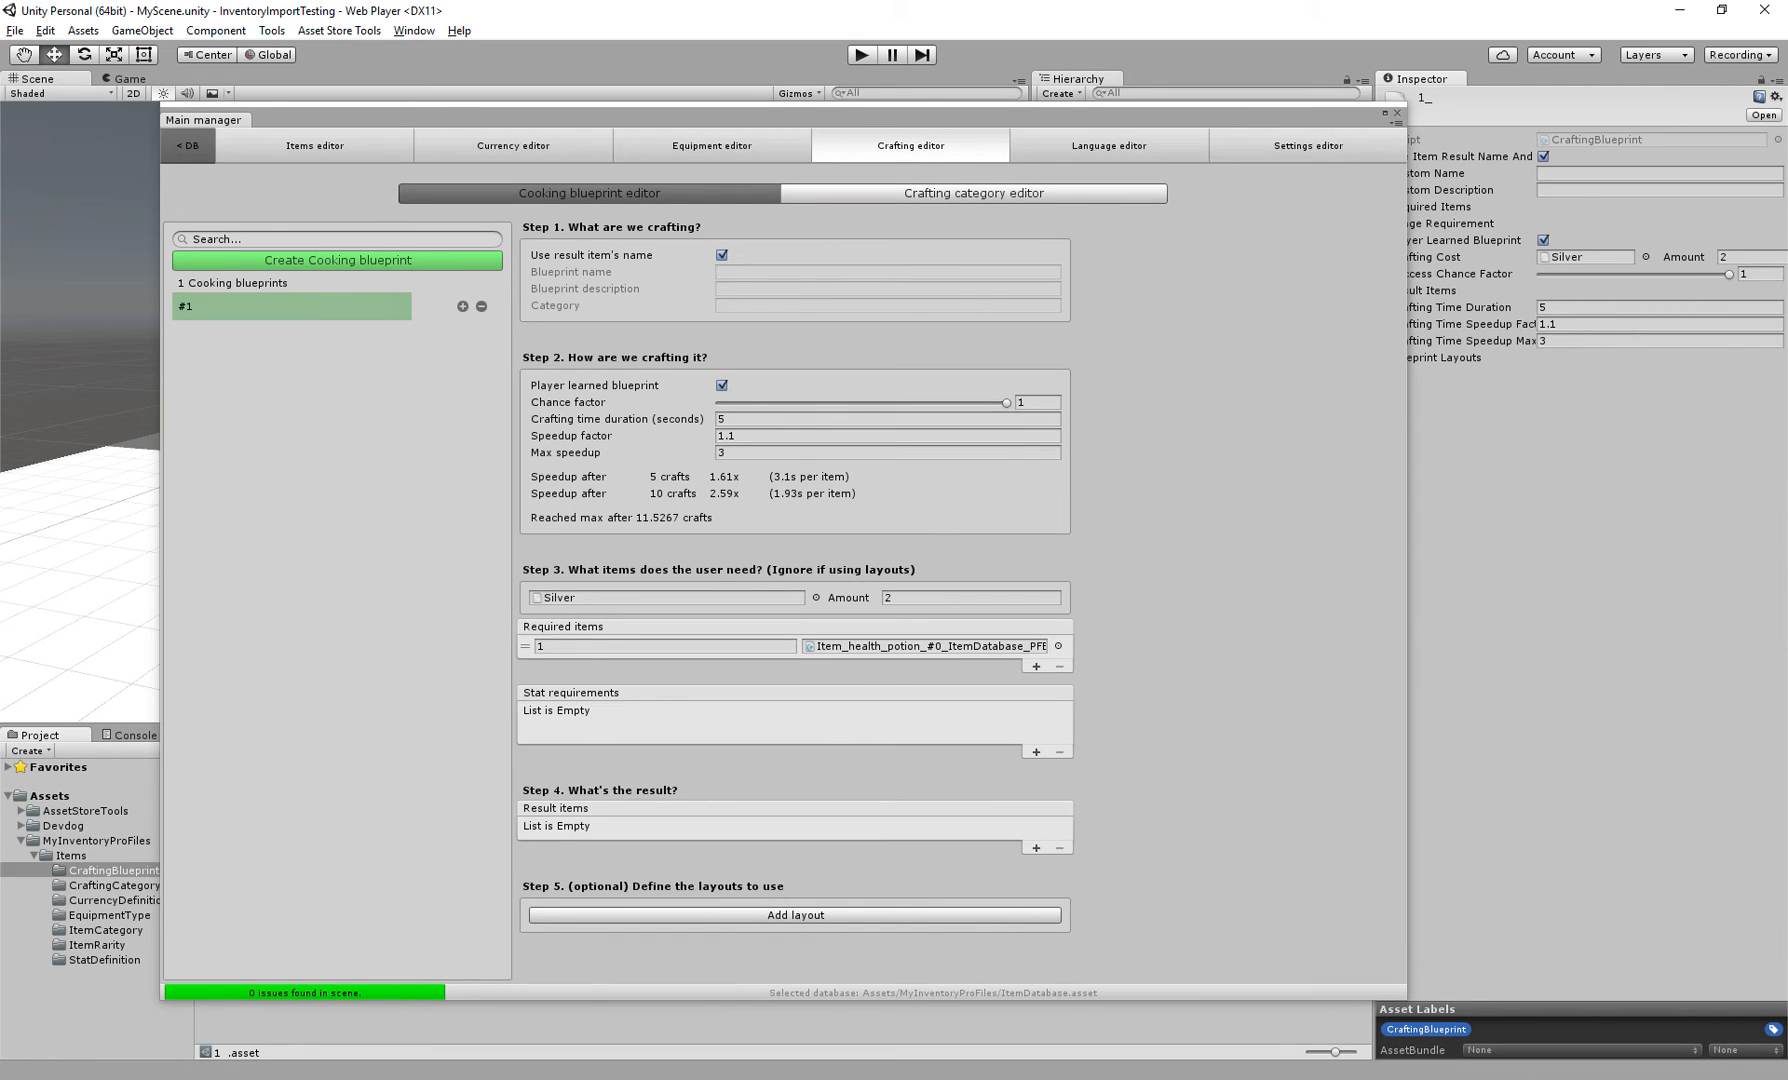
{"action": "left_click", "coordinate": [664, 646]}
{"action": "type", "text": "2"}
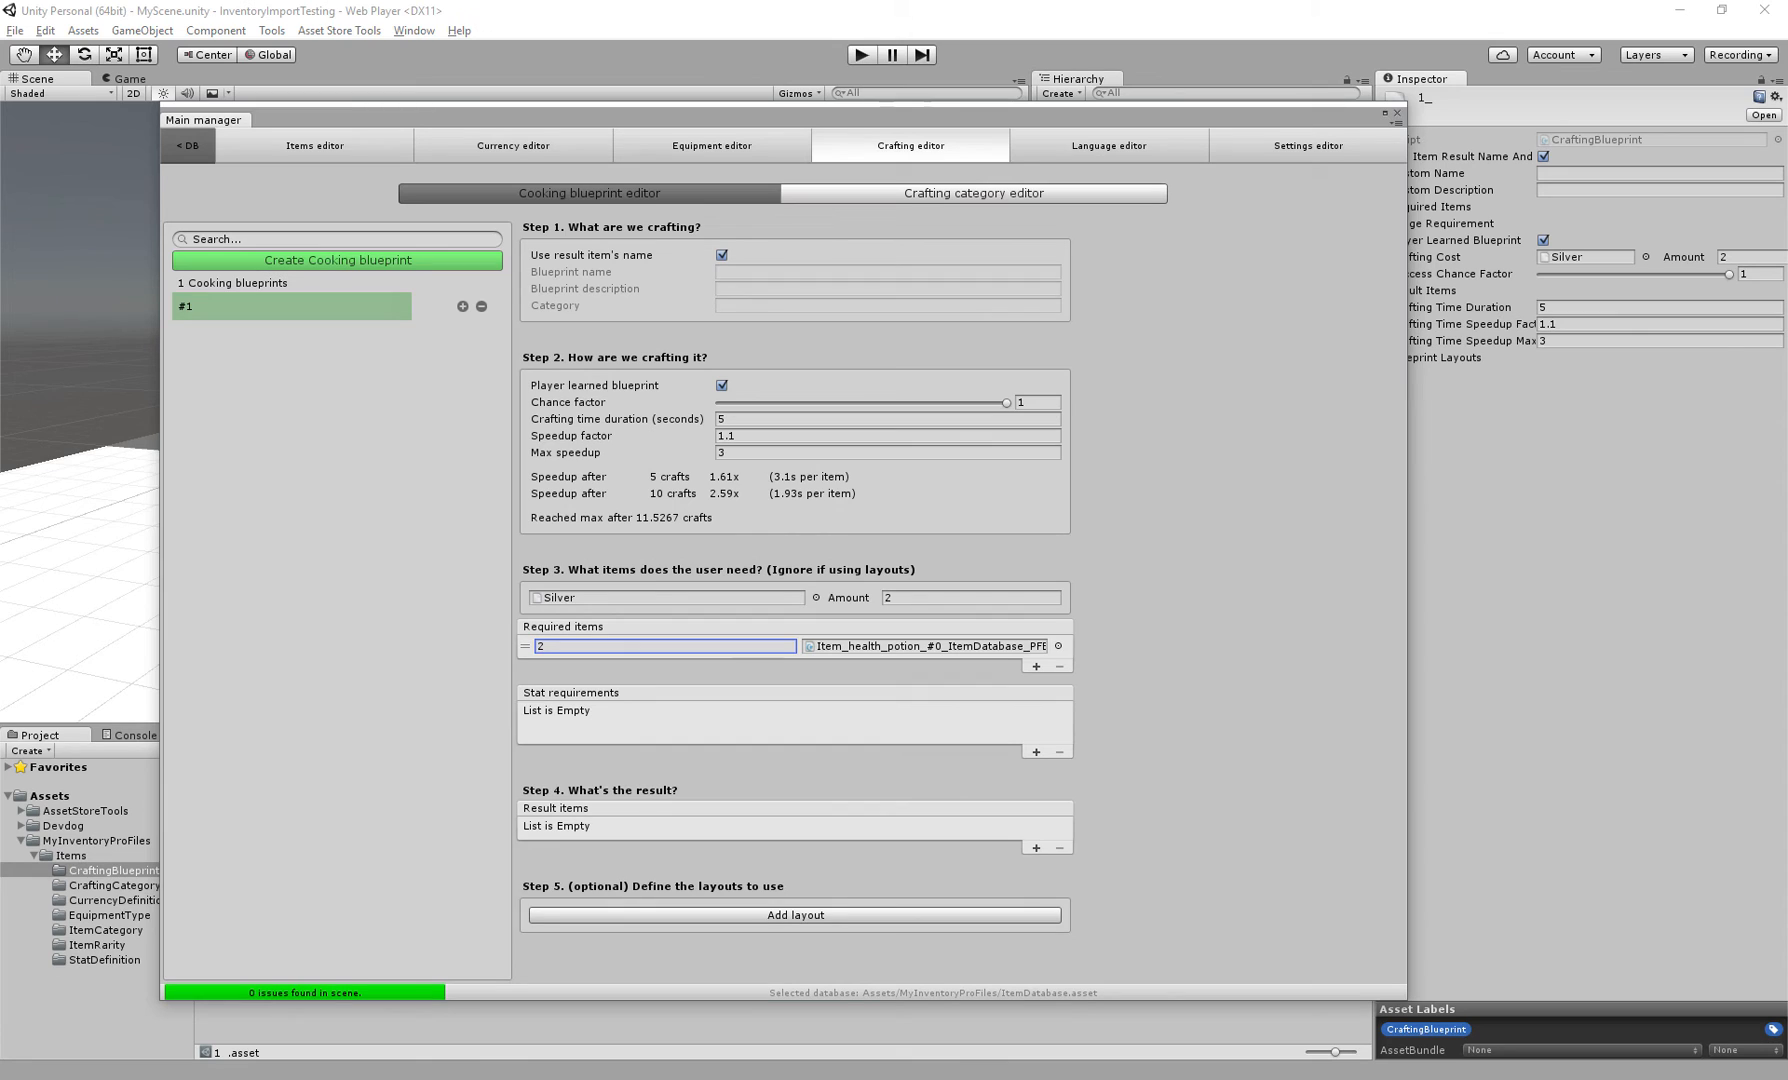
Add a stat requirement of Strength with value 10 and filter type Greather Than Or Equal
{"action": "left_click", "coordinate": [1036, 752]}
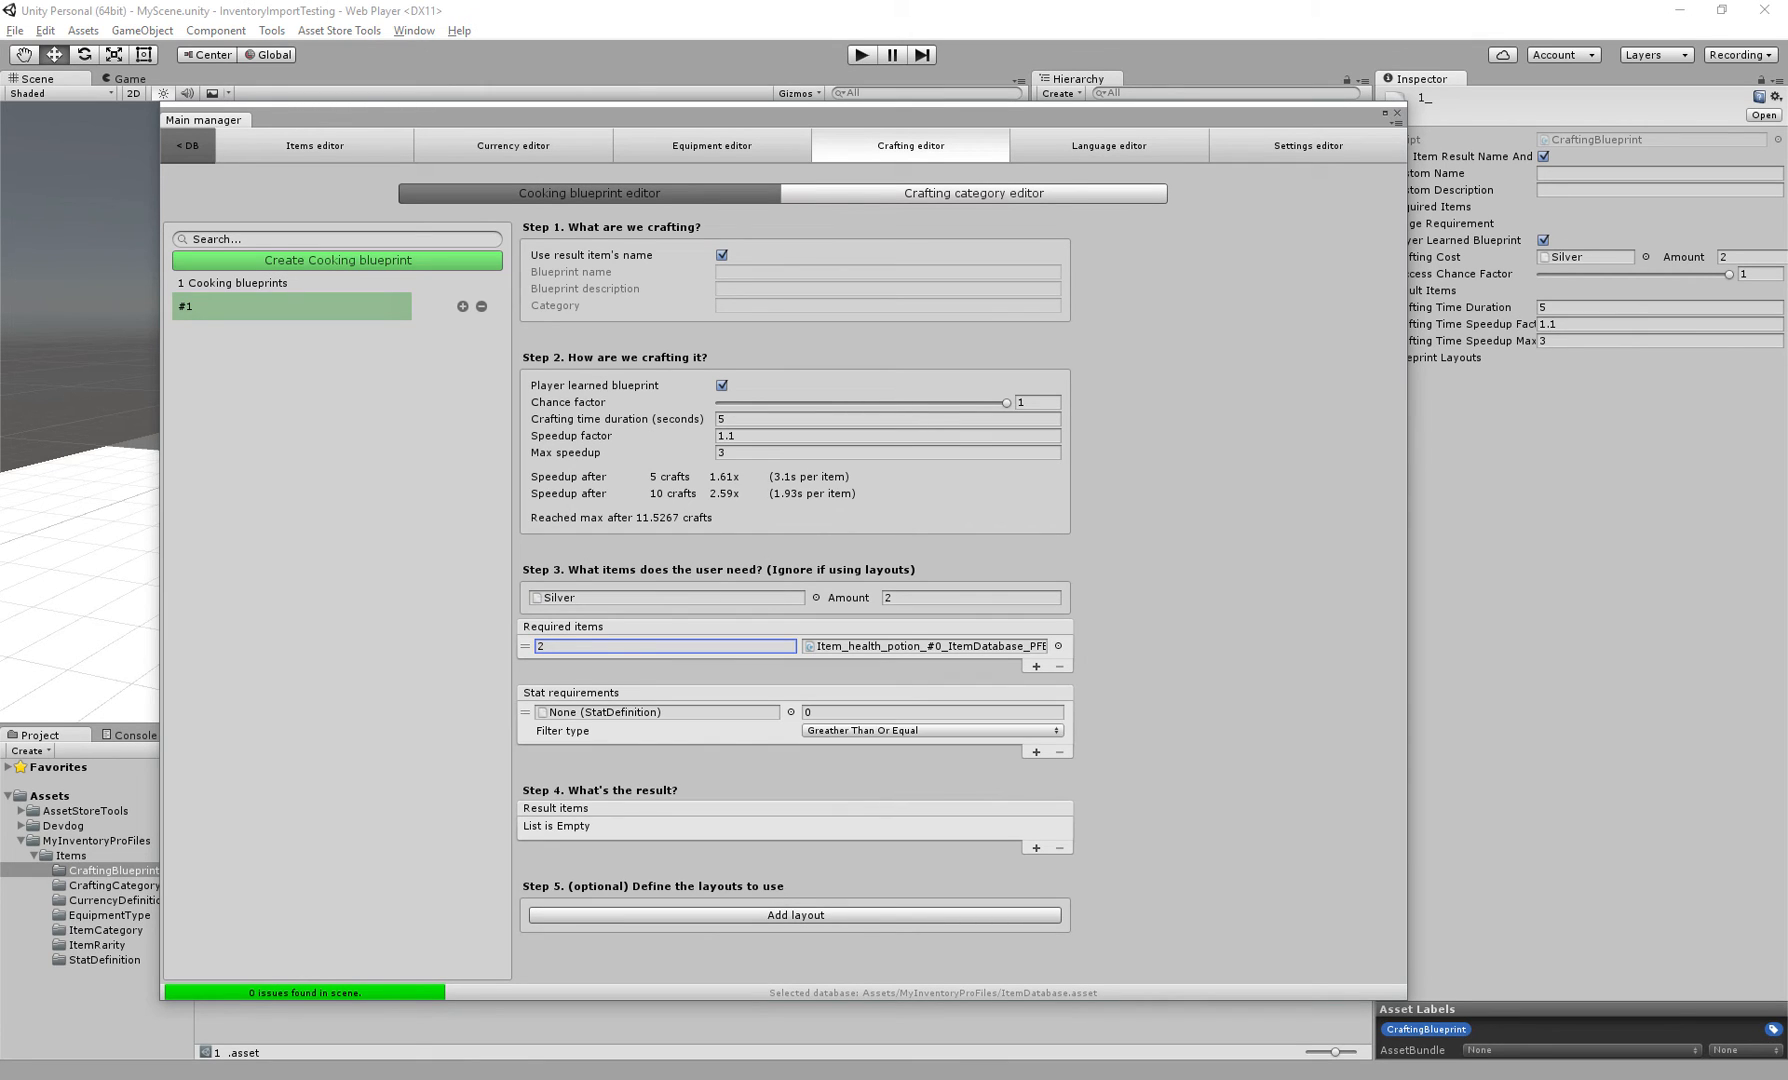
{"action": "left_click", "coordinate": [791, 712]}
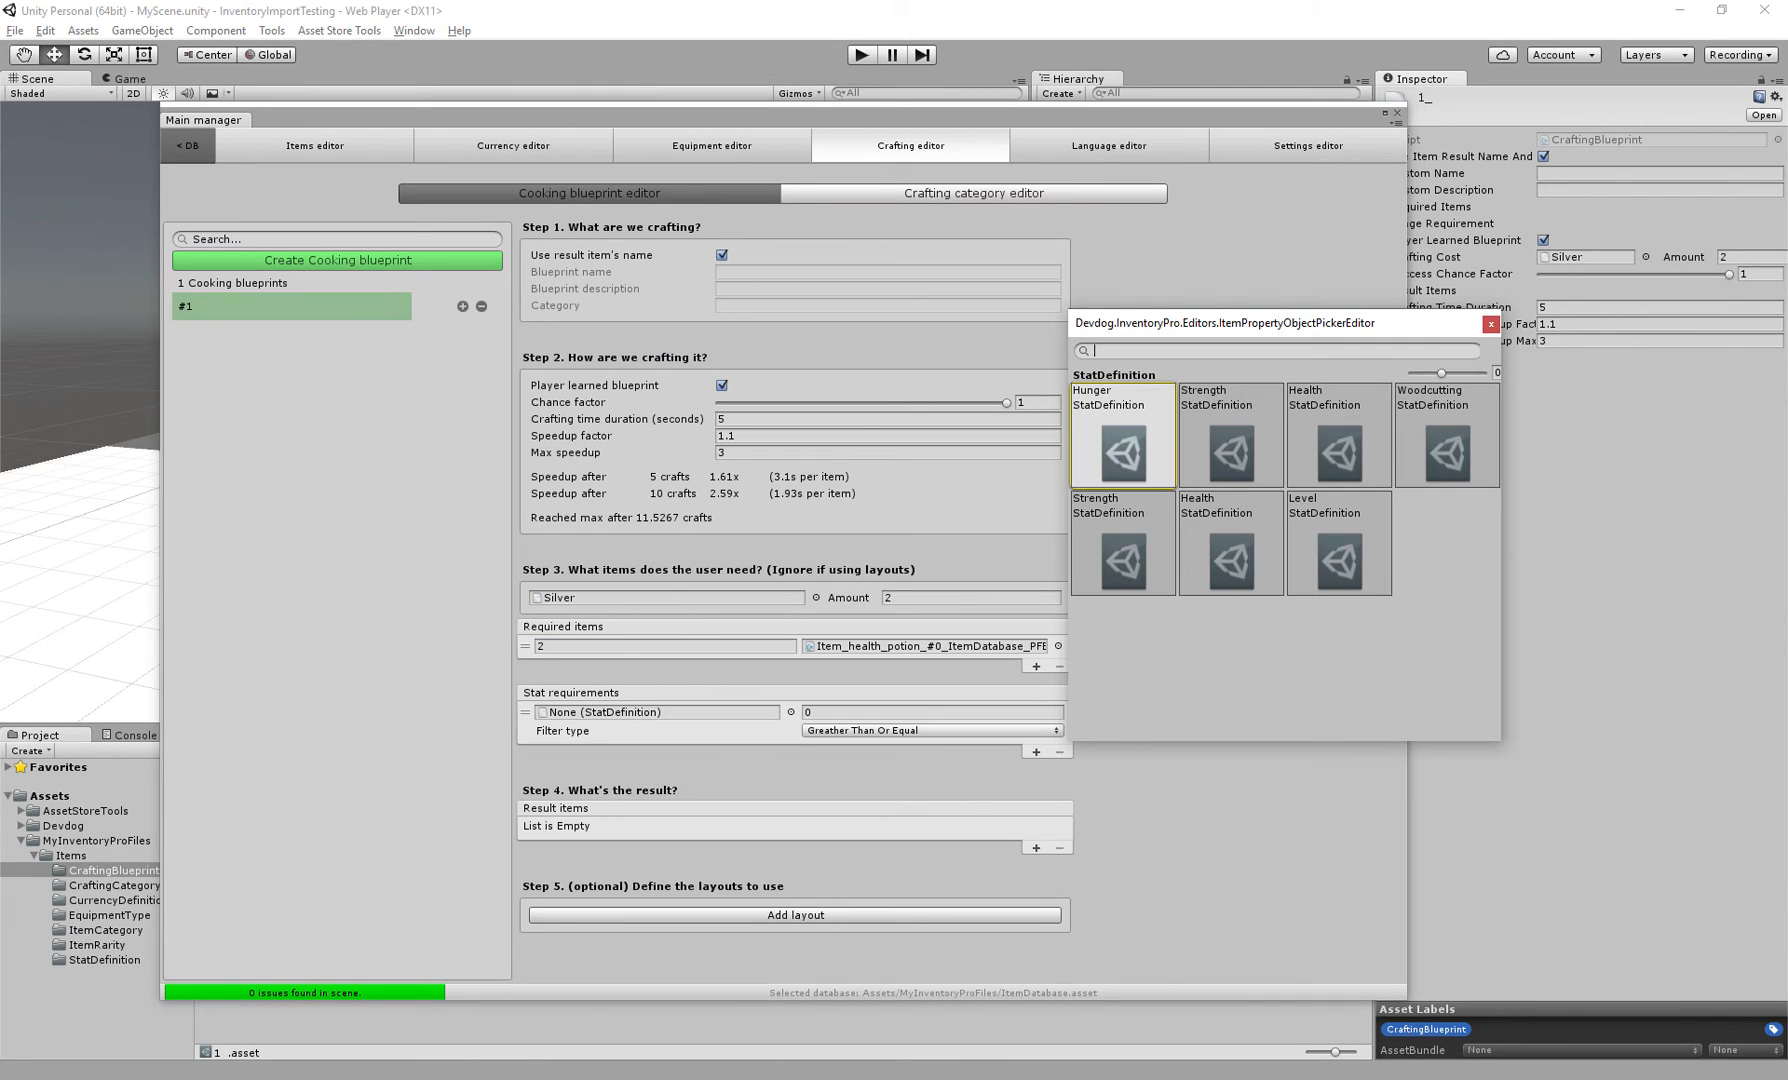
{"action": "left_click", "coordinate": [1231, 440]}
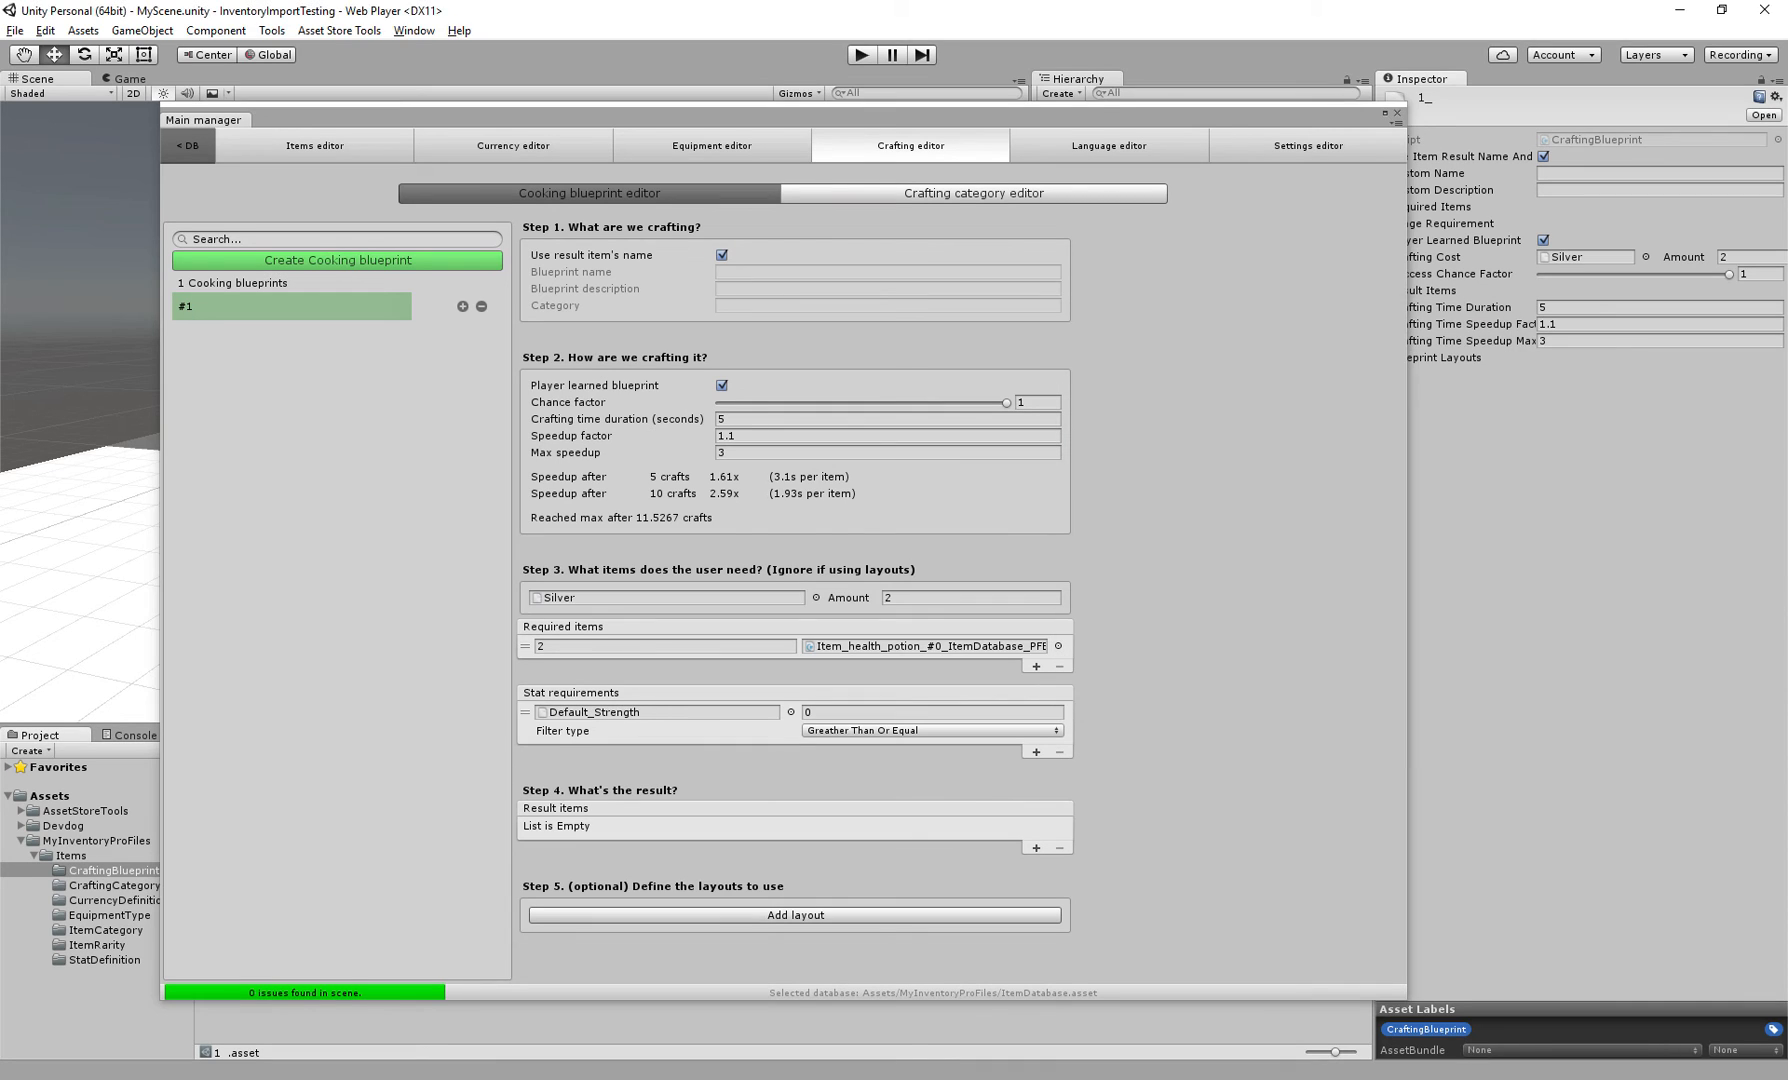
{"action": "left_click", "coordinate": [932, 712]}
{"action": "type", "text": "10"}
{"action": "left_click", "coordinate": [680, 732]}
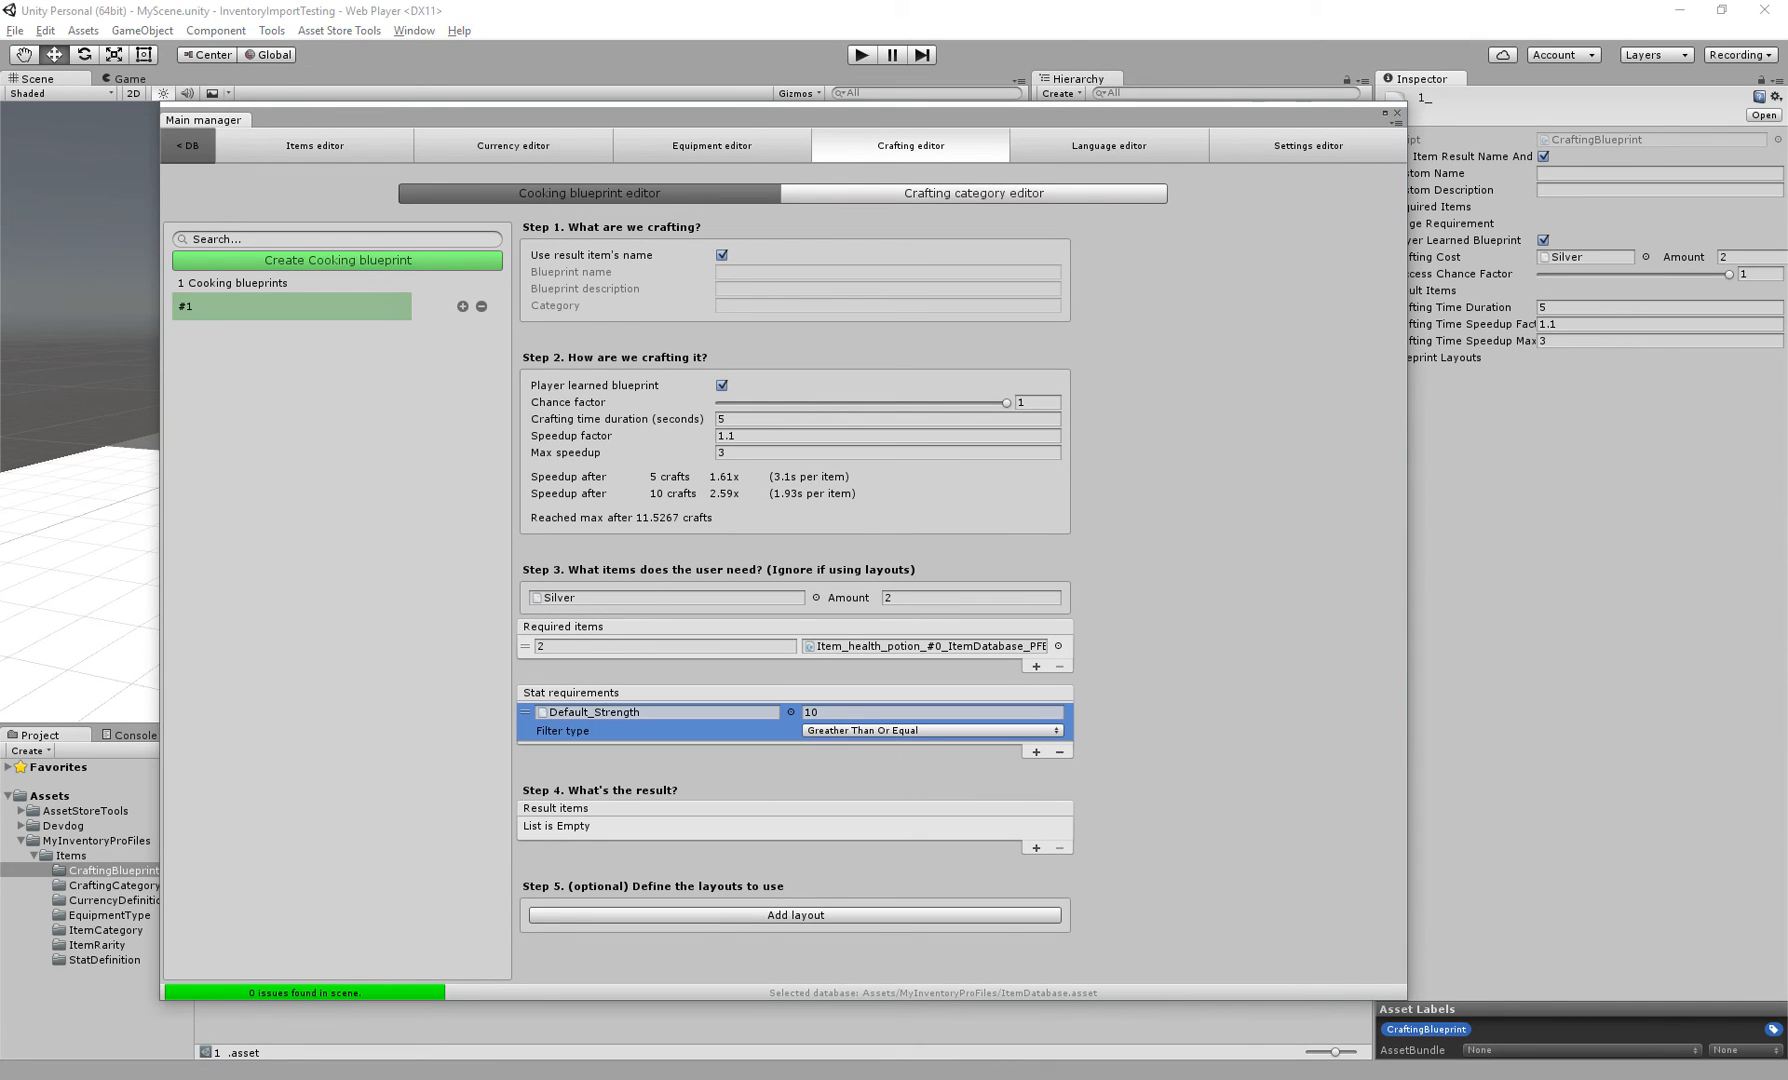
Remove the stat requirement and add Health potion as the blueprint's result item
{"action": "left_click", "coordinate": [1060, 752]}
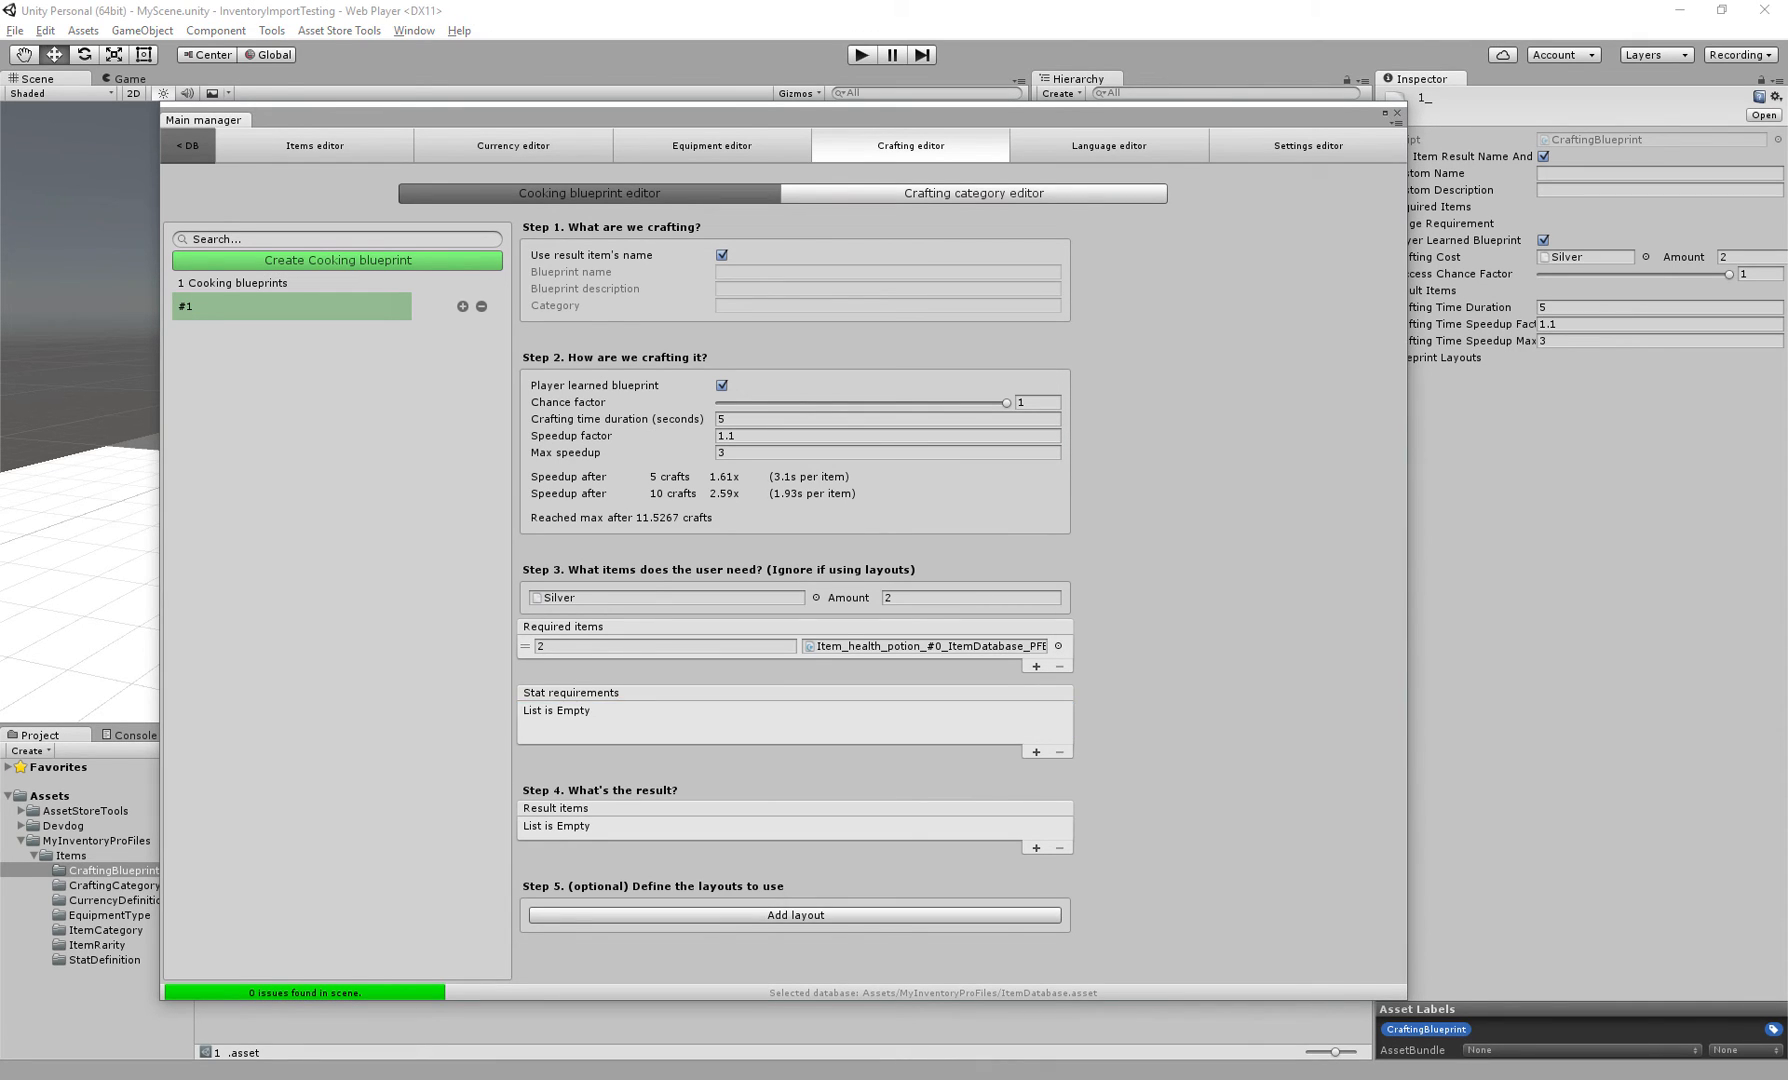
{"action": "left_click", "coordinate": [1036, 848]}
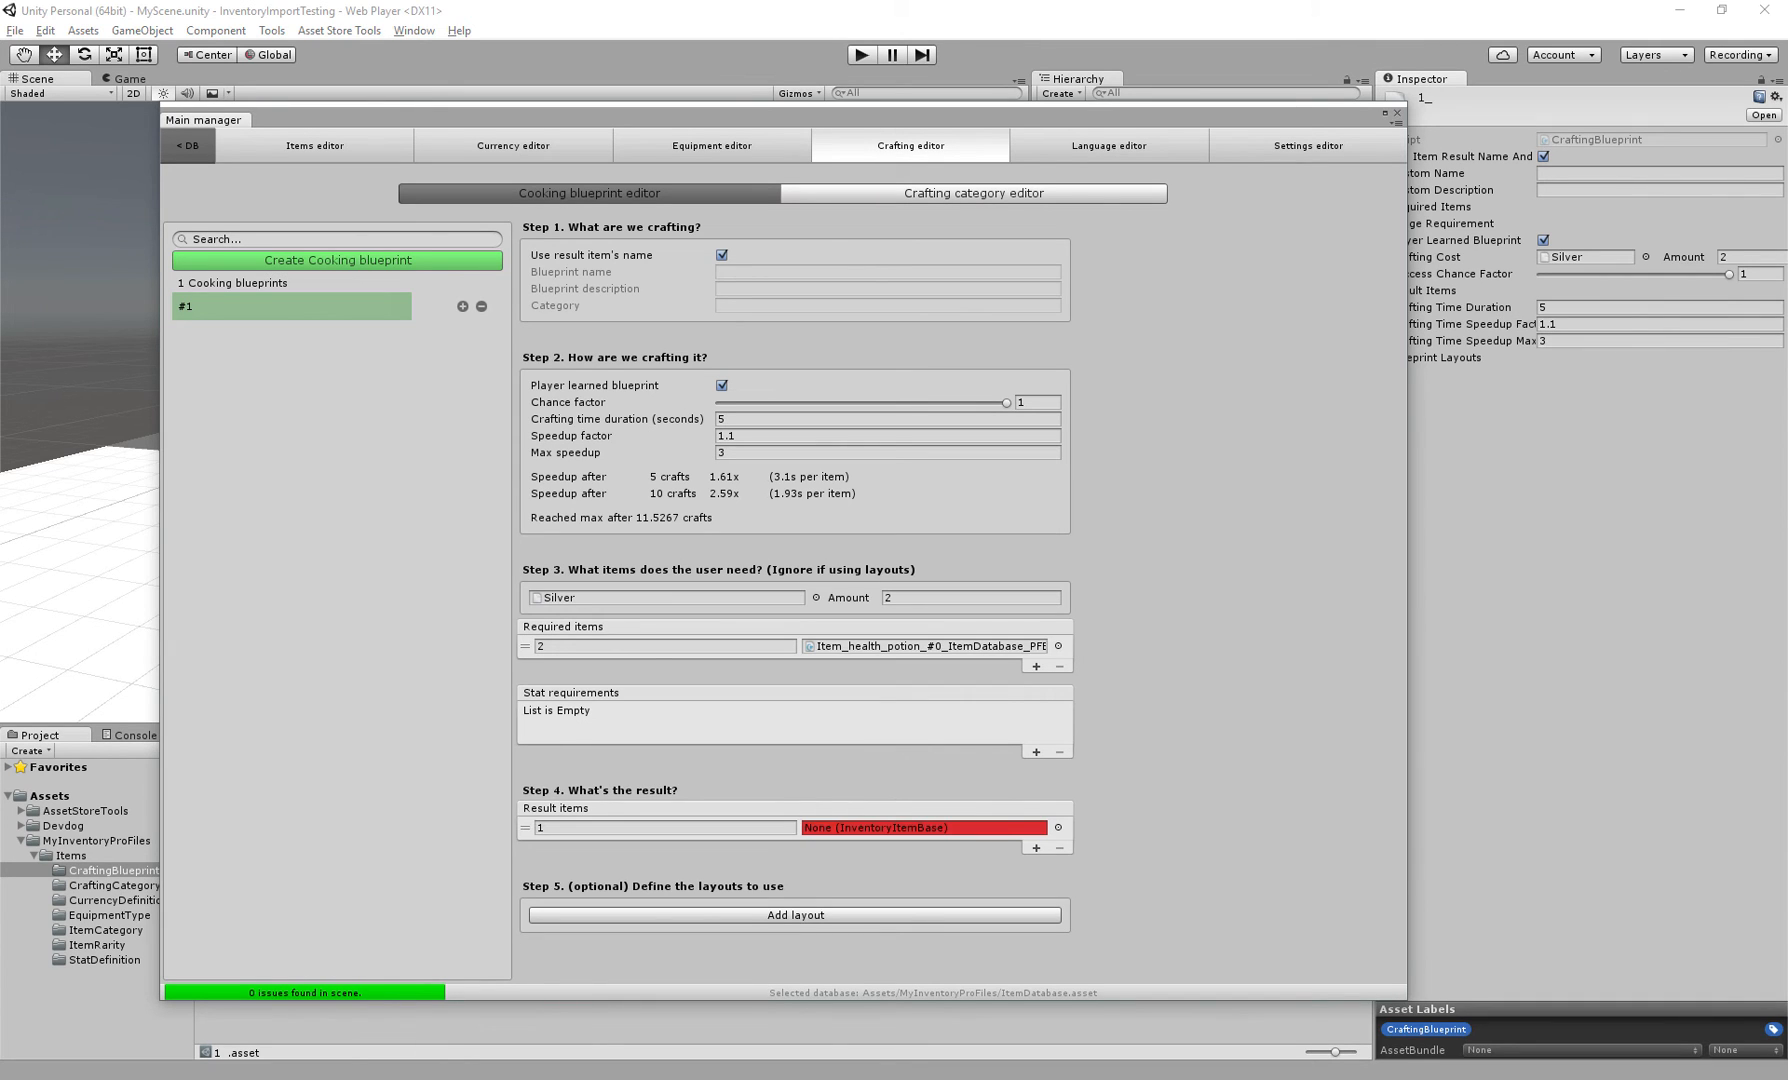
{"action": "left_click", "coordinate": [1058, 828]}
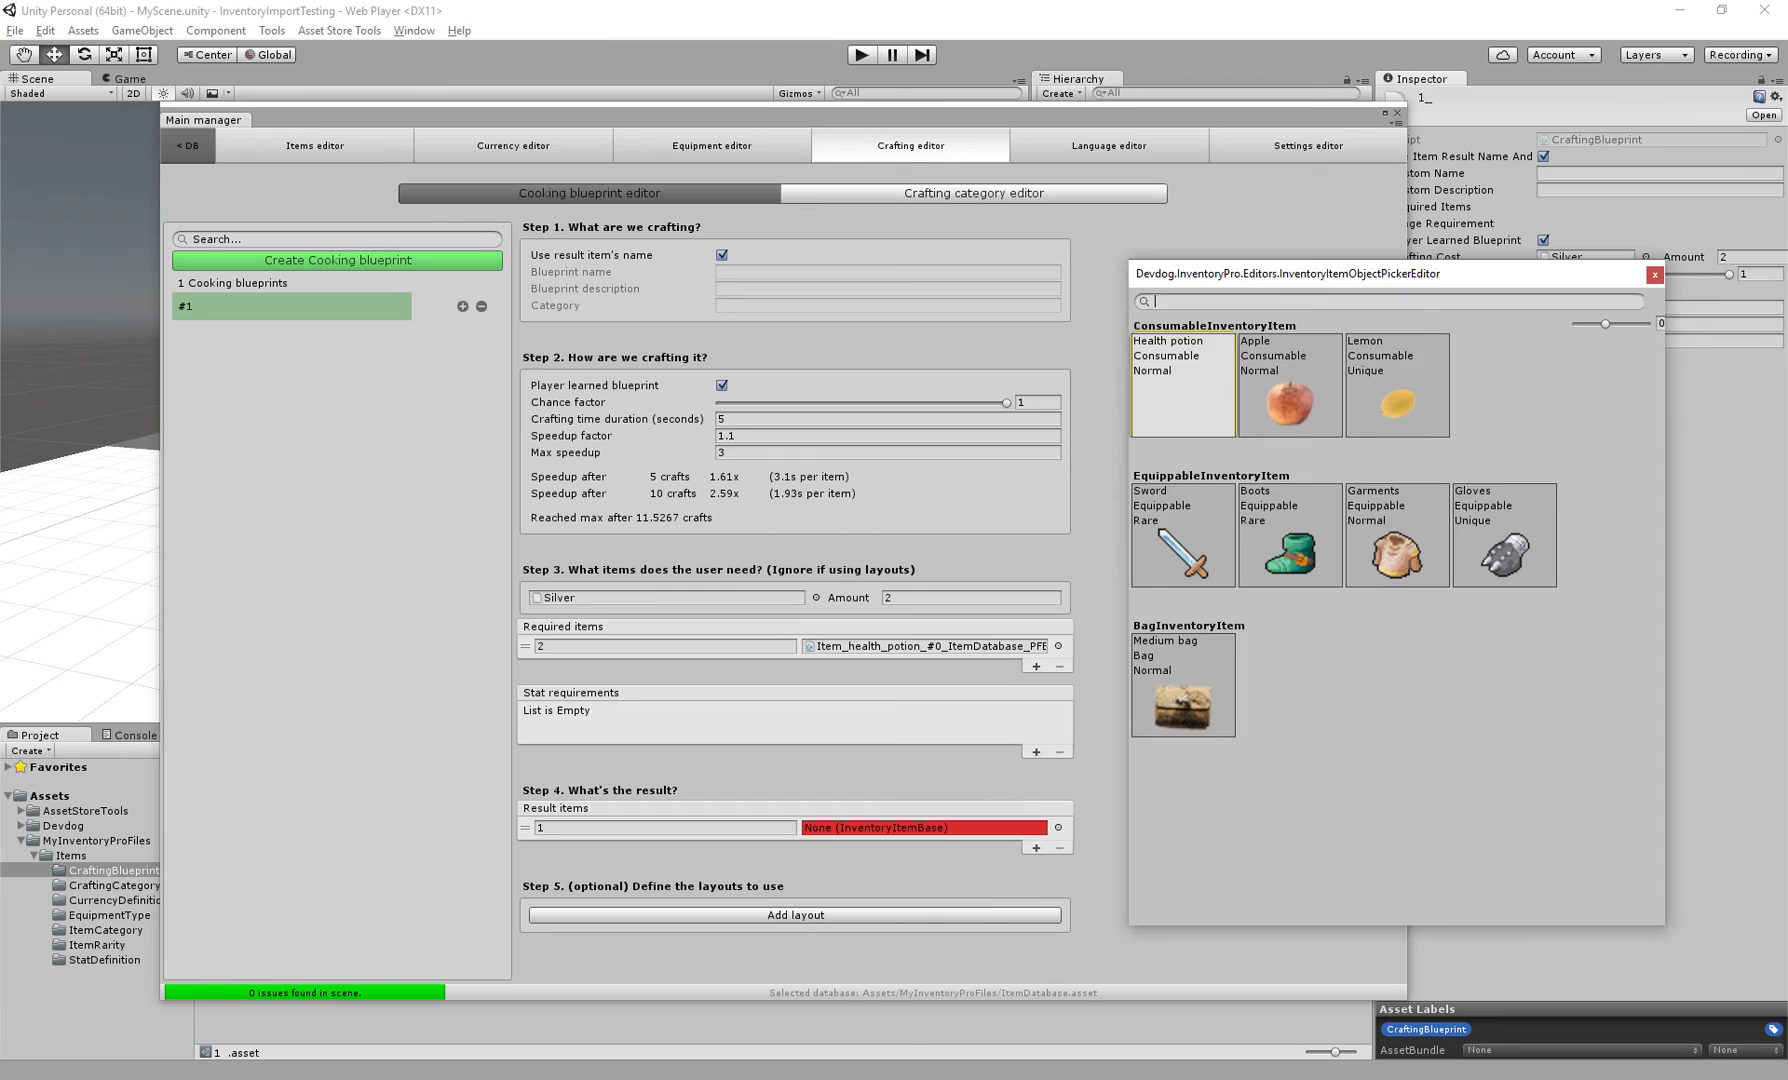
{"action": "left_click", "coordinate": [1183, 386]}
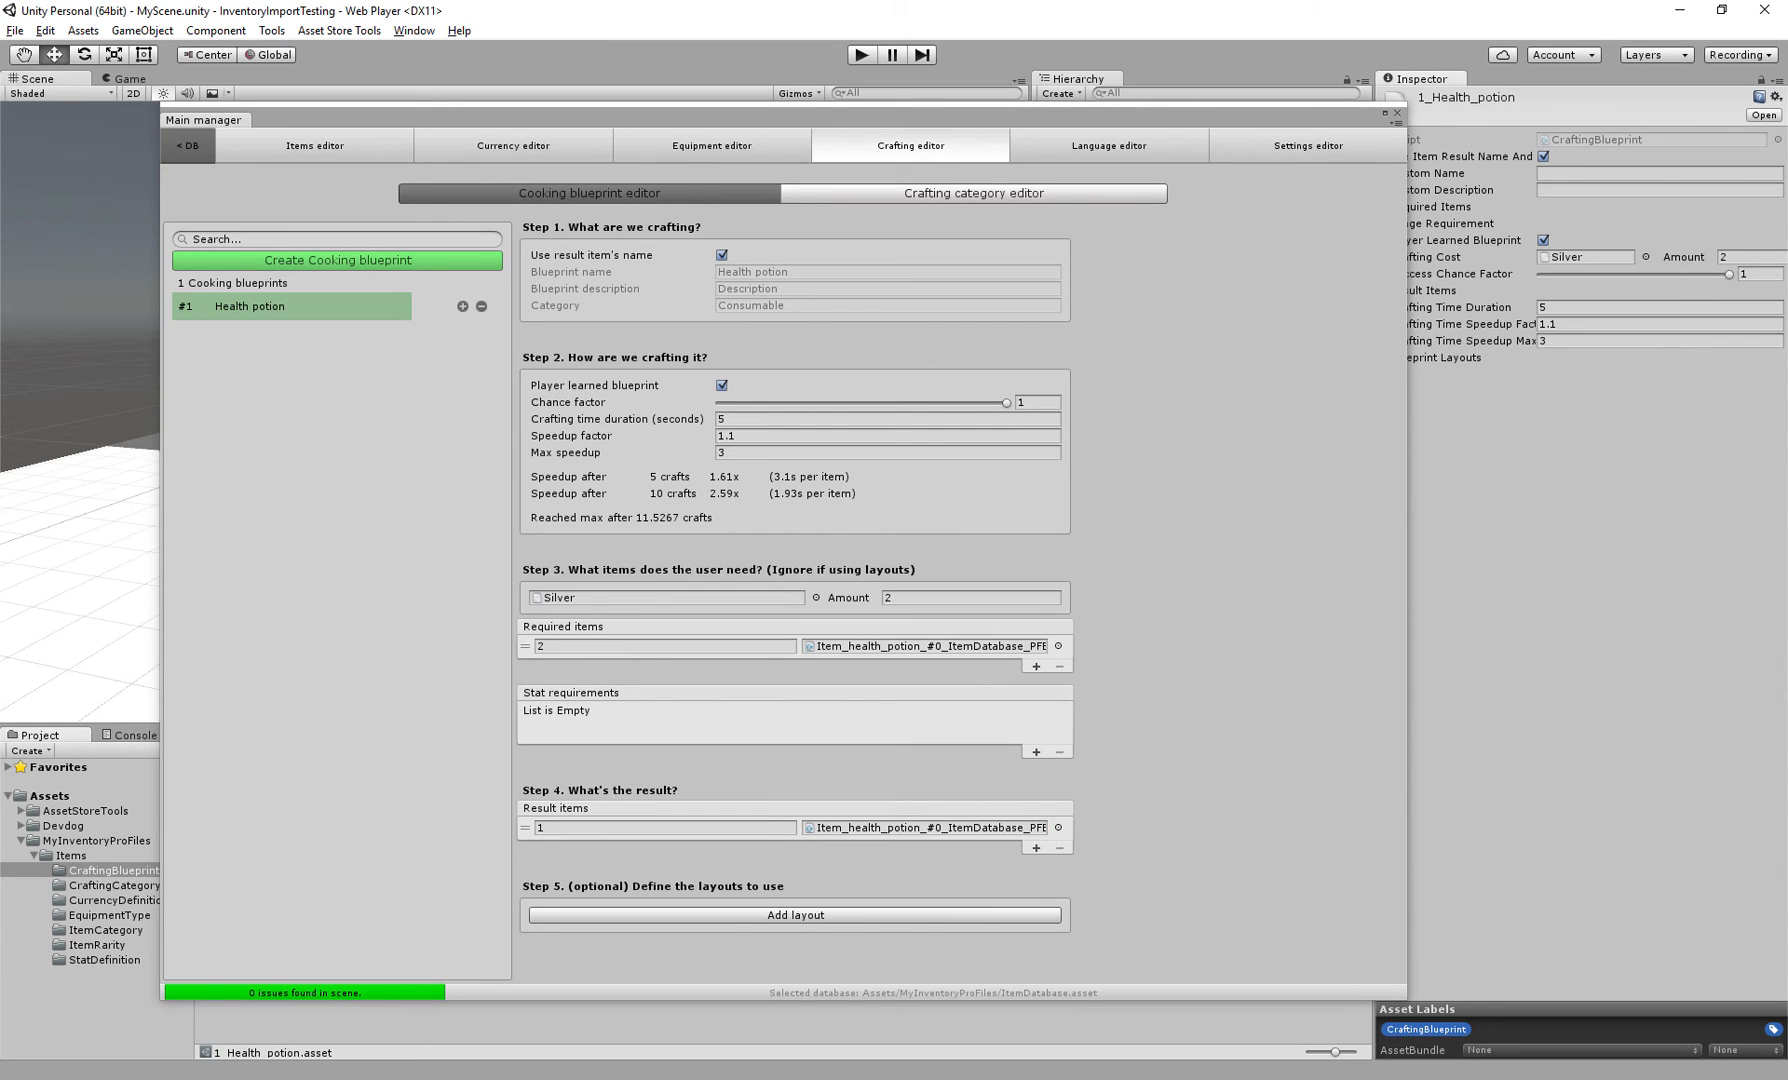
Add a crafting layout to the blueprint
{"action": "left_click", "coordinate": [640, 647]}
{"action": "left_click", "coordinate": [640, 828]}
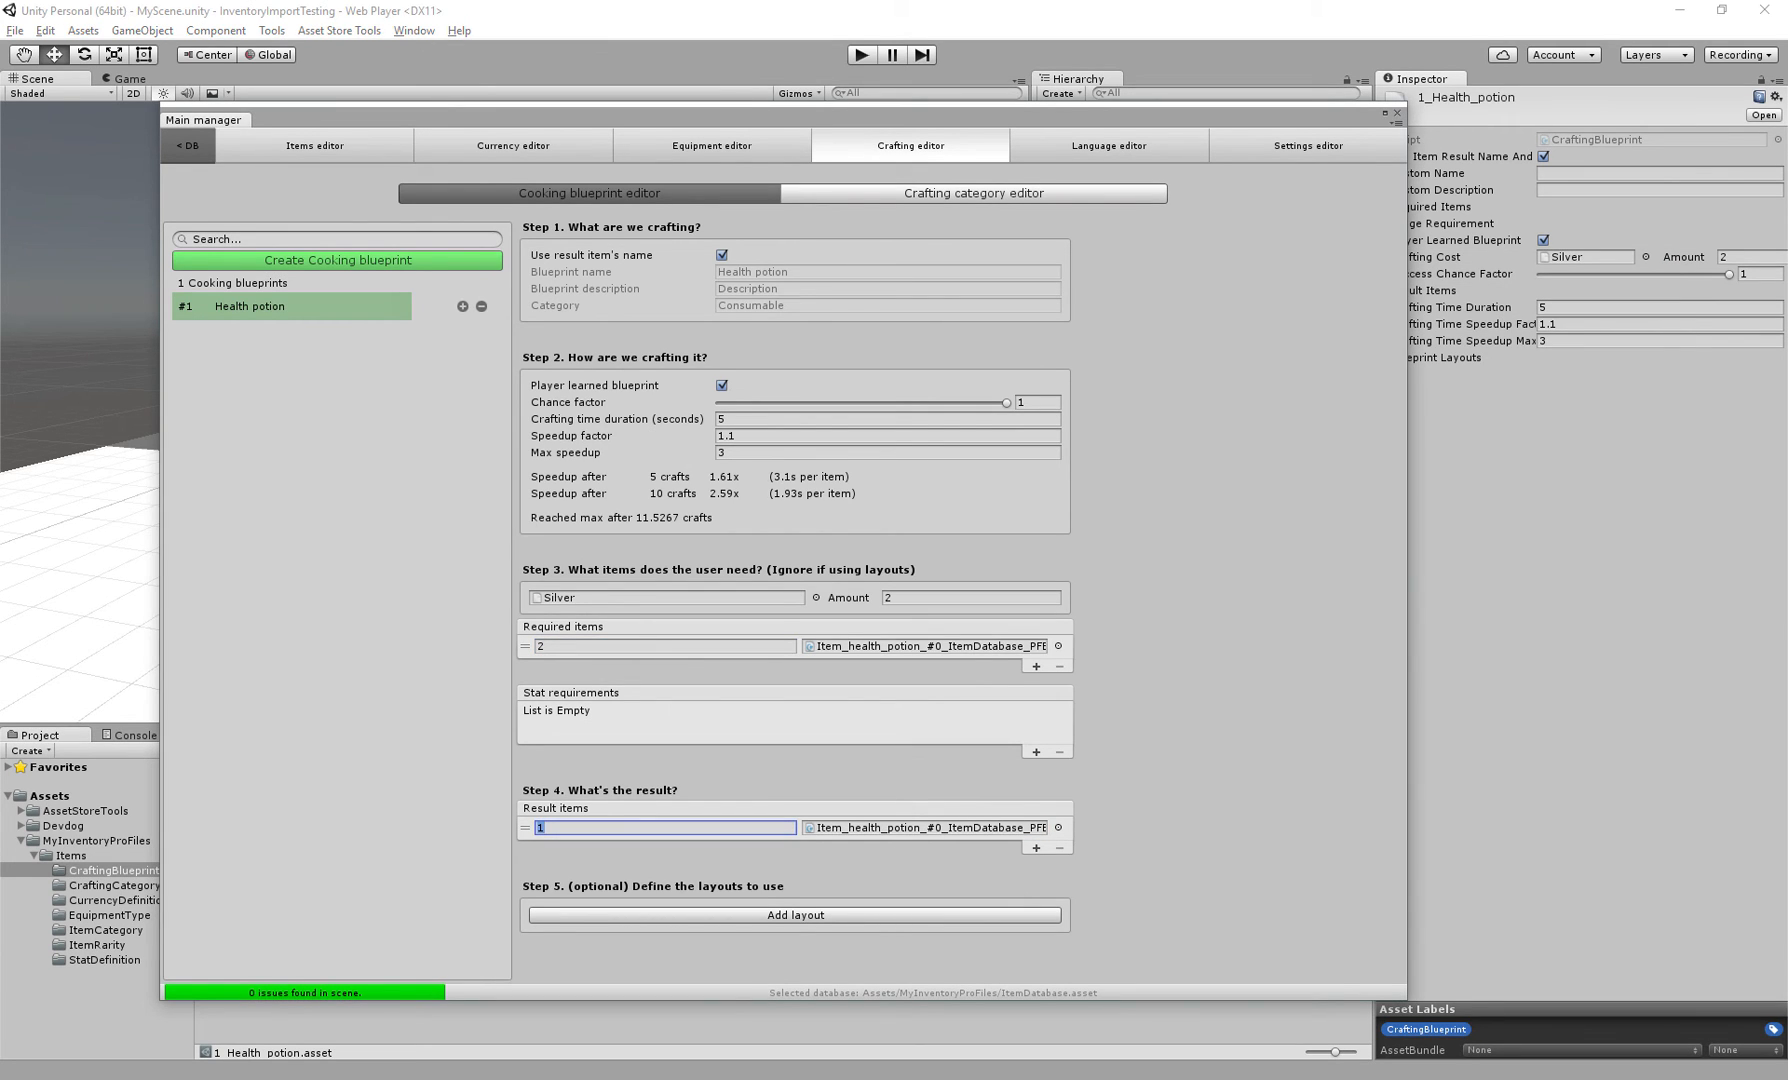
{"action": "left_click", "coordinate": [795, 915]}
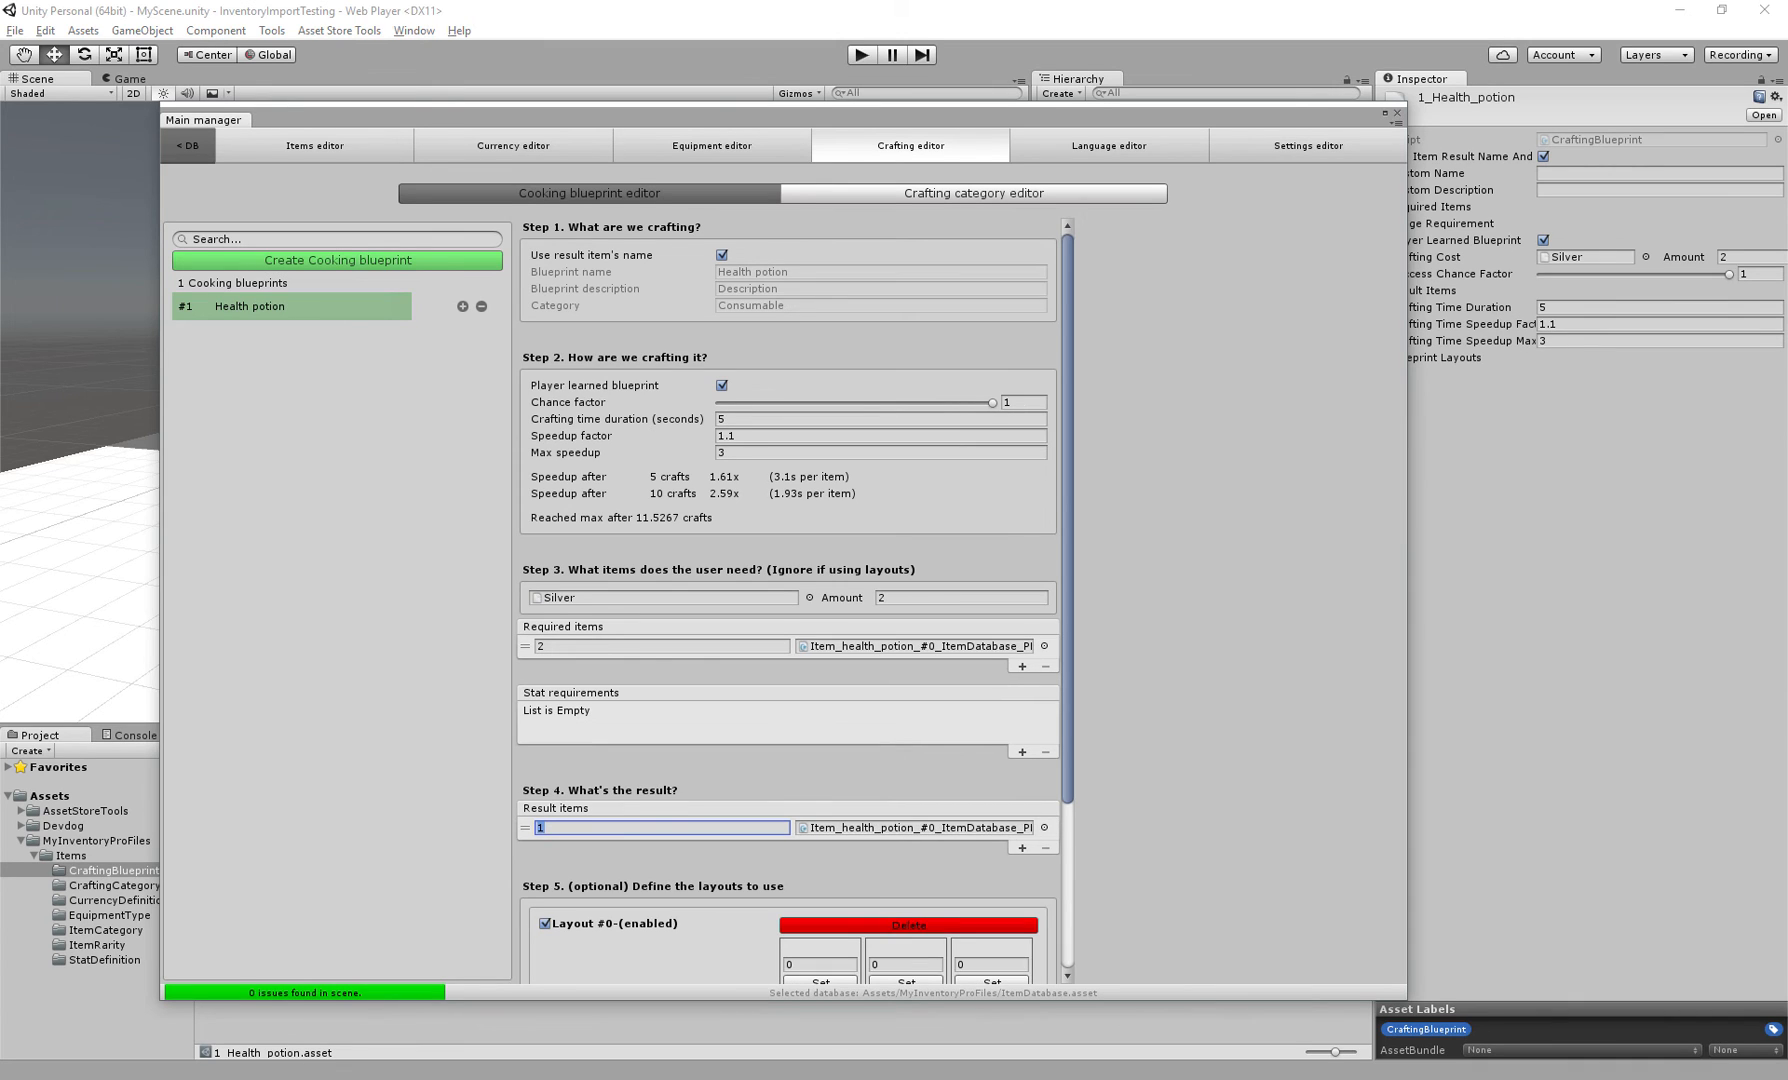
{"action": "scroll", "coordinate": [790, 600], "scroll_direction": "down", "scroll_amount": 3}
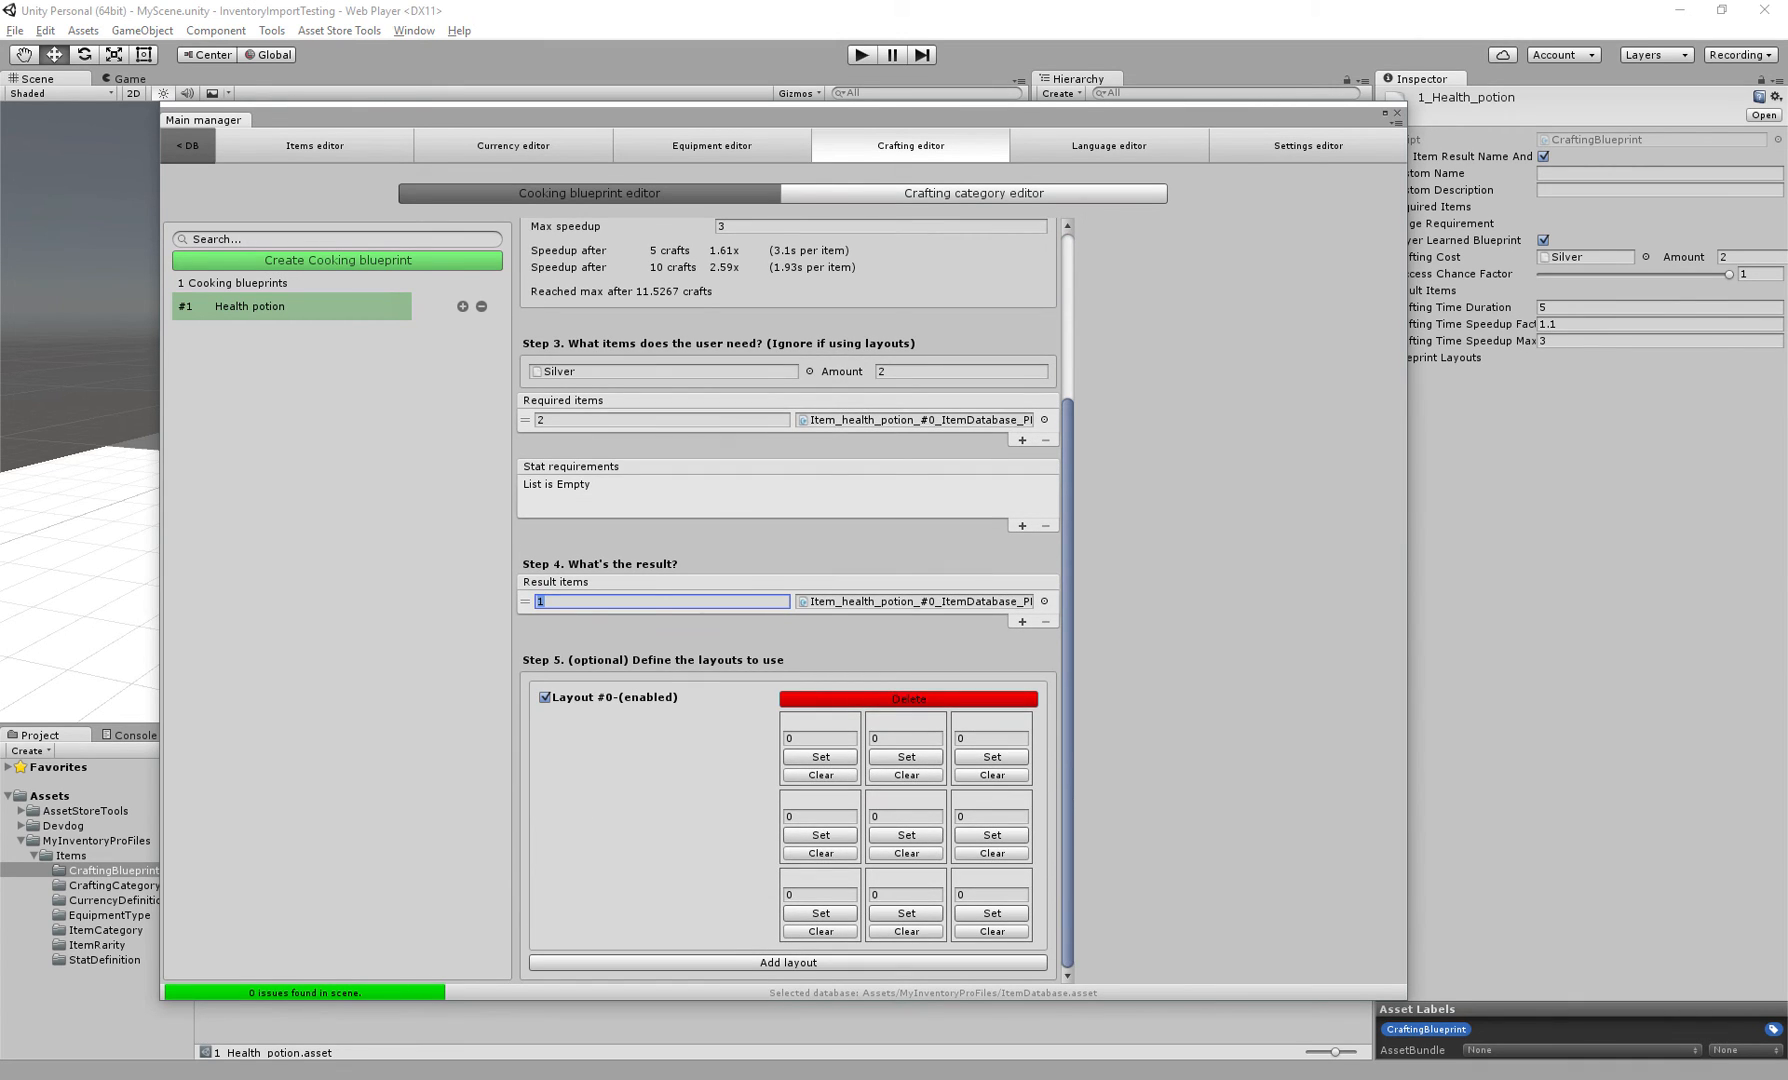
Set all three cells in the layout's middle row to Health potion
{"action": "left_click", "coordinate": [820, 835]}
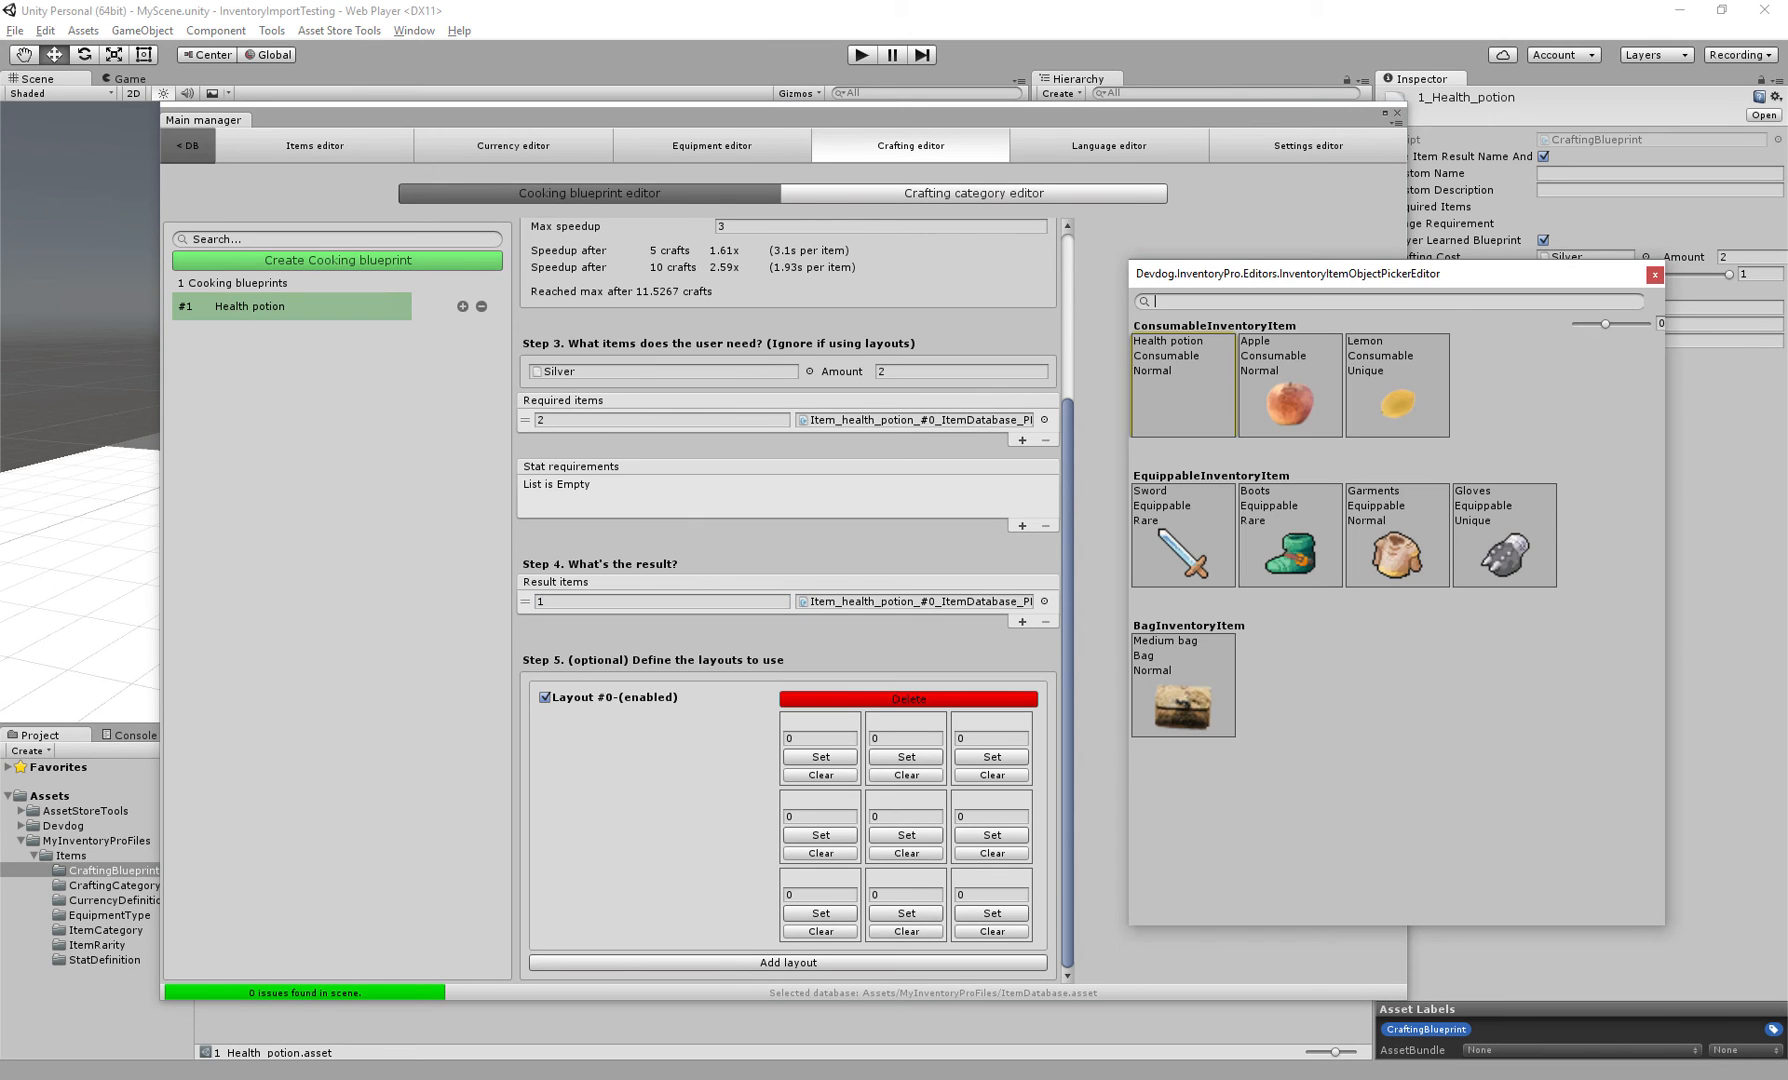
{"action": "left_click", "coordinate": [1170, 380]}
{"action": "left_click", "coordinate": [906, 835]}
{"action": "left_click", "coordinate": [1170, 380]}
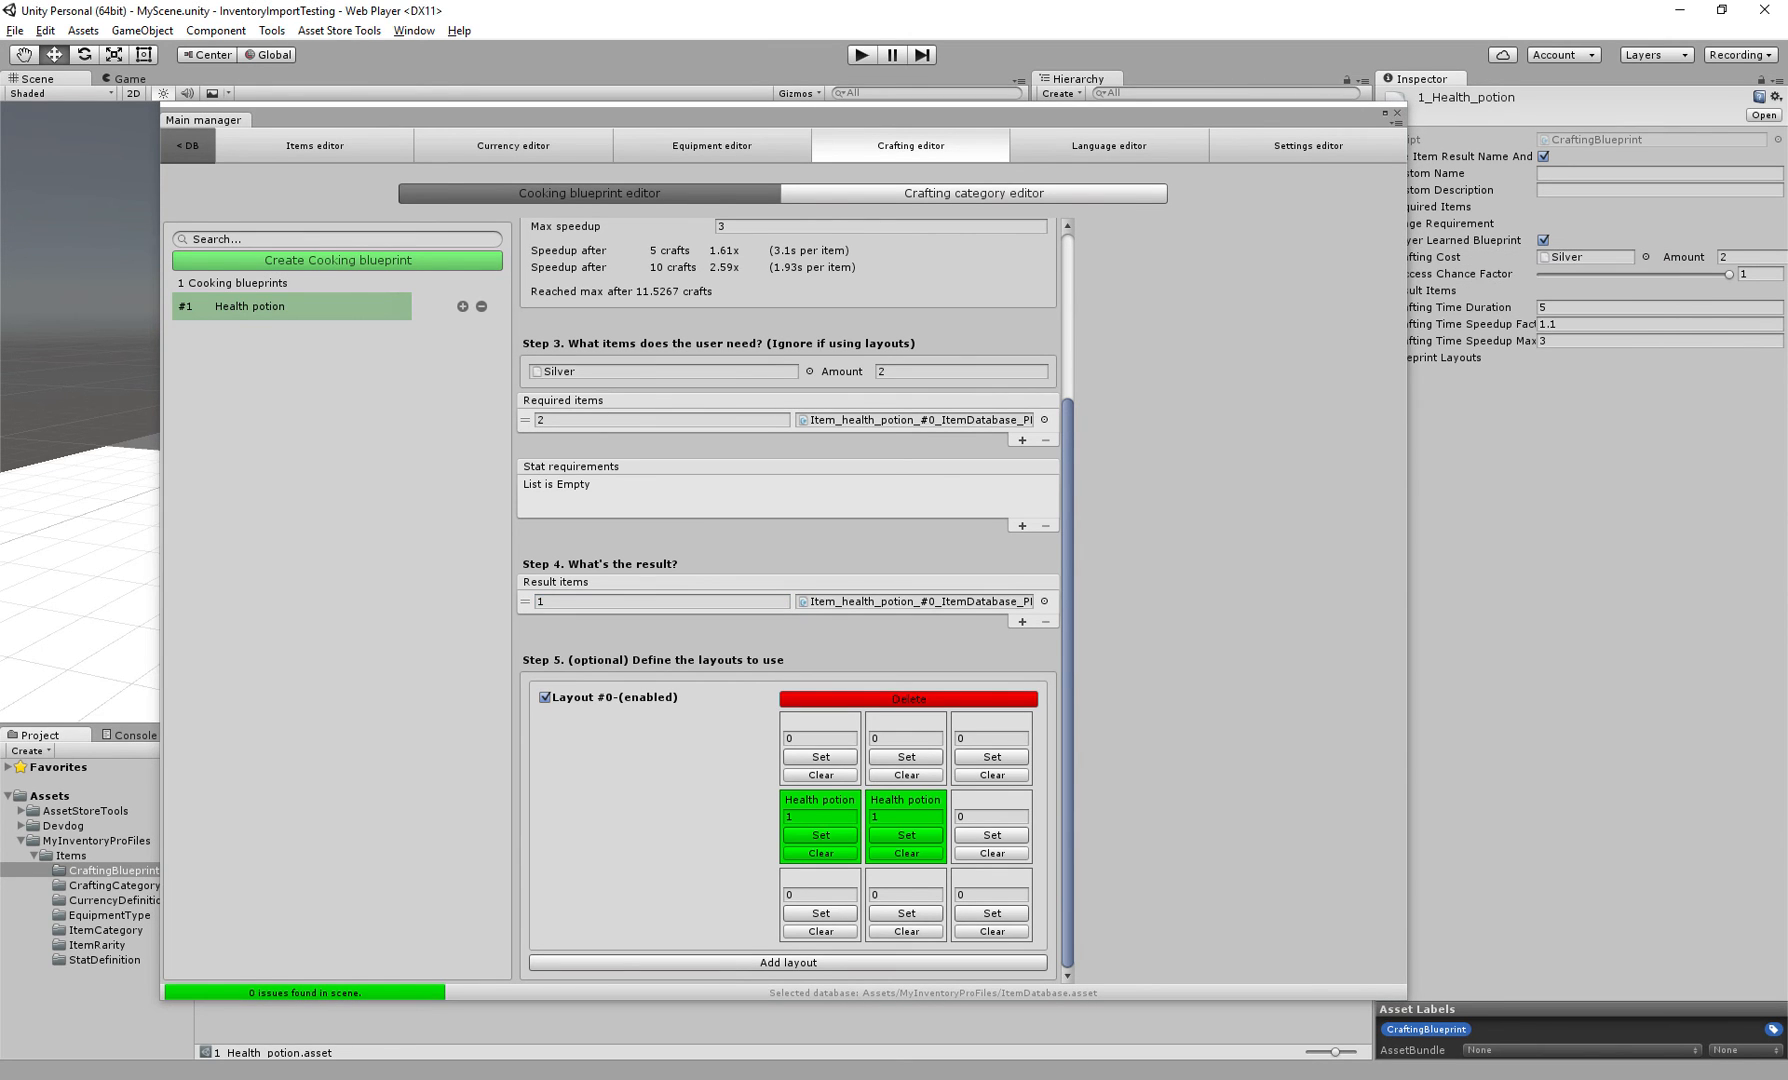
{"action": "left_click", "coordinate": [992, 835]}
{"action": "left_click", "coordinate": [1170, 380]}
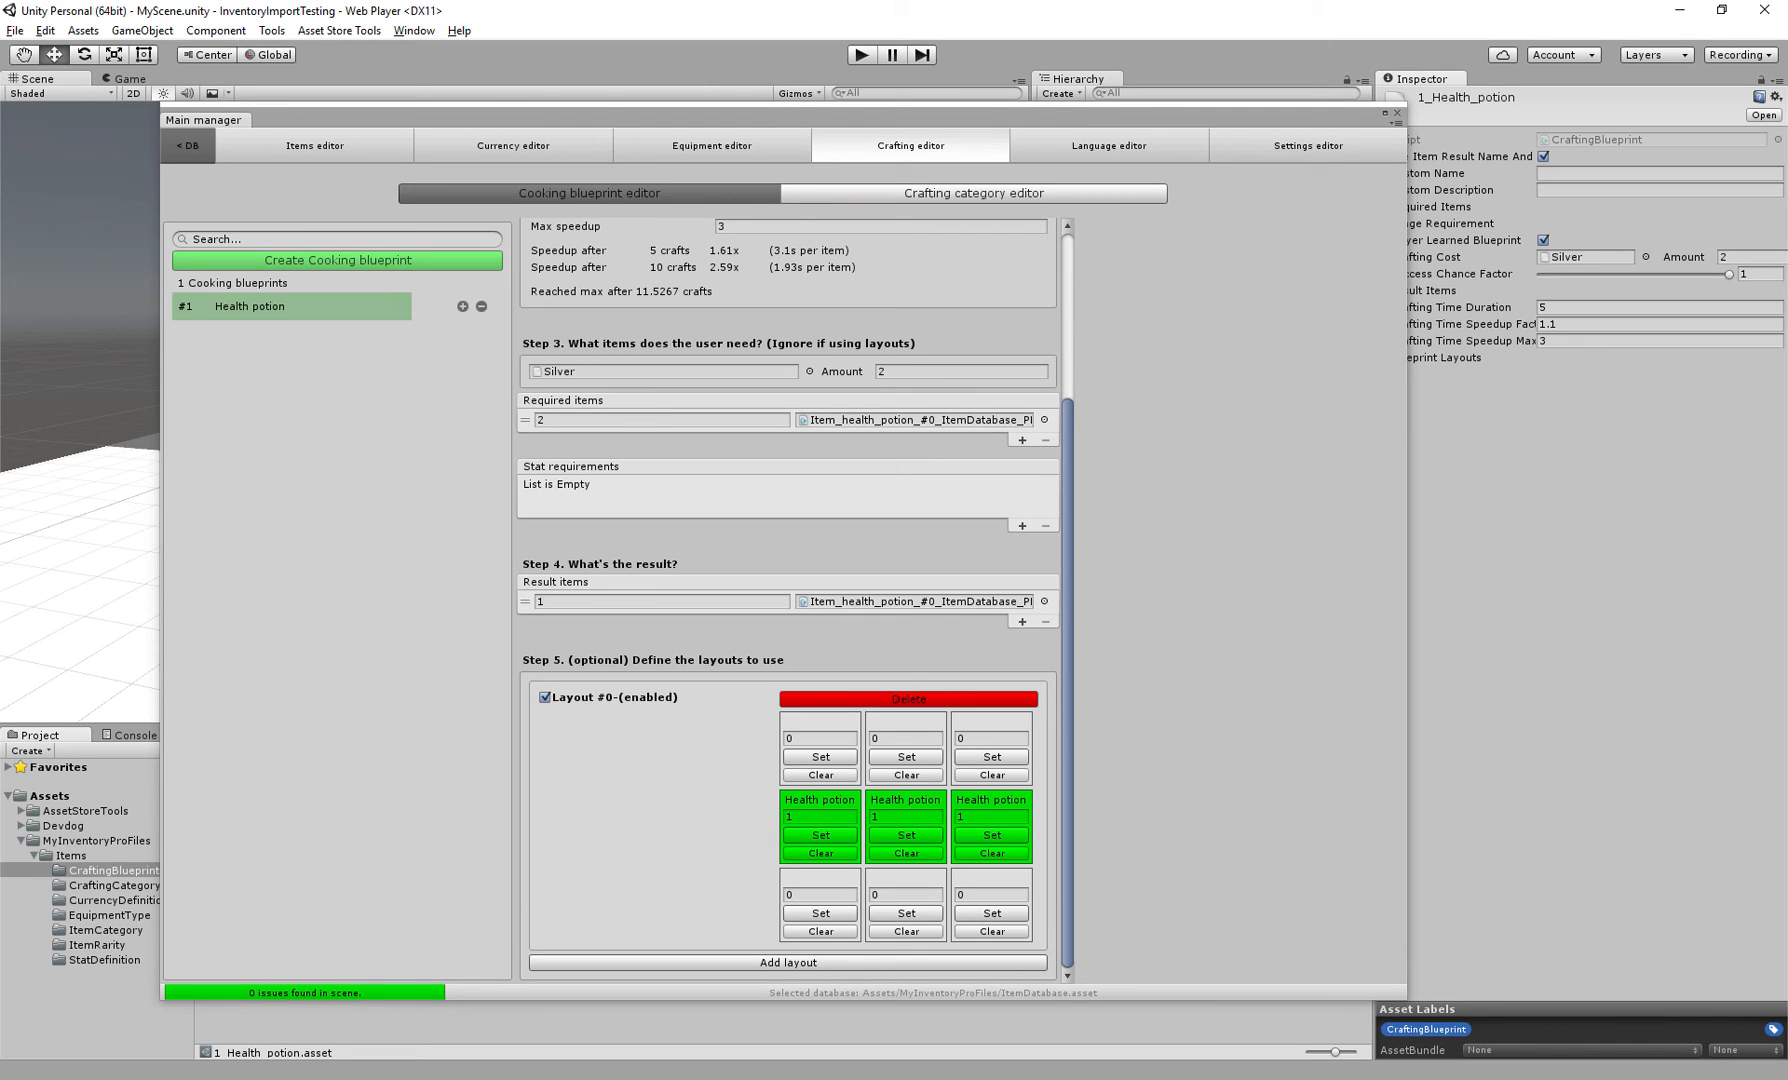
Set the amounts of the three Health potion layout cells to 3
{"action": "left_click", "coordinate": [820, 817]}
{"action": "left_click", "coordinate": [906, 817]}
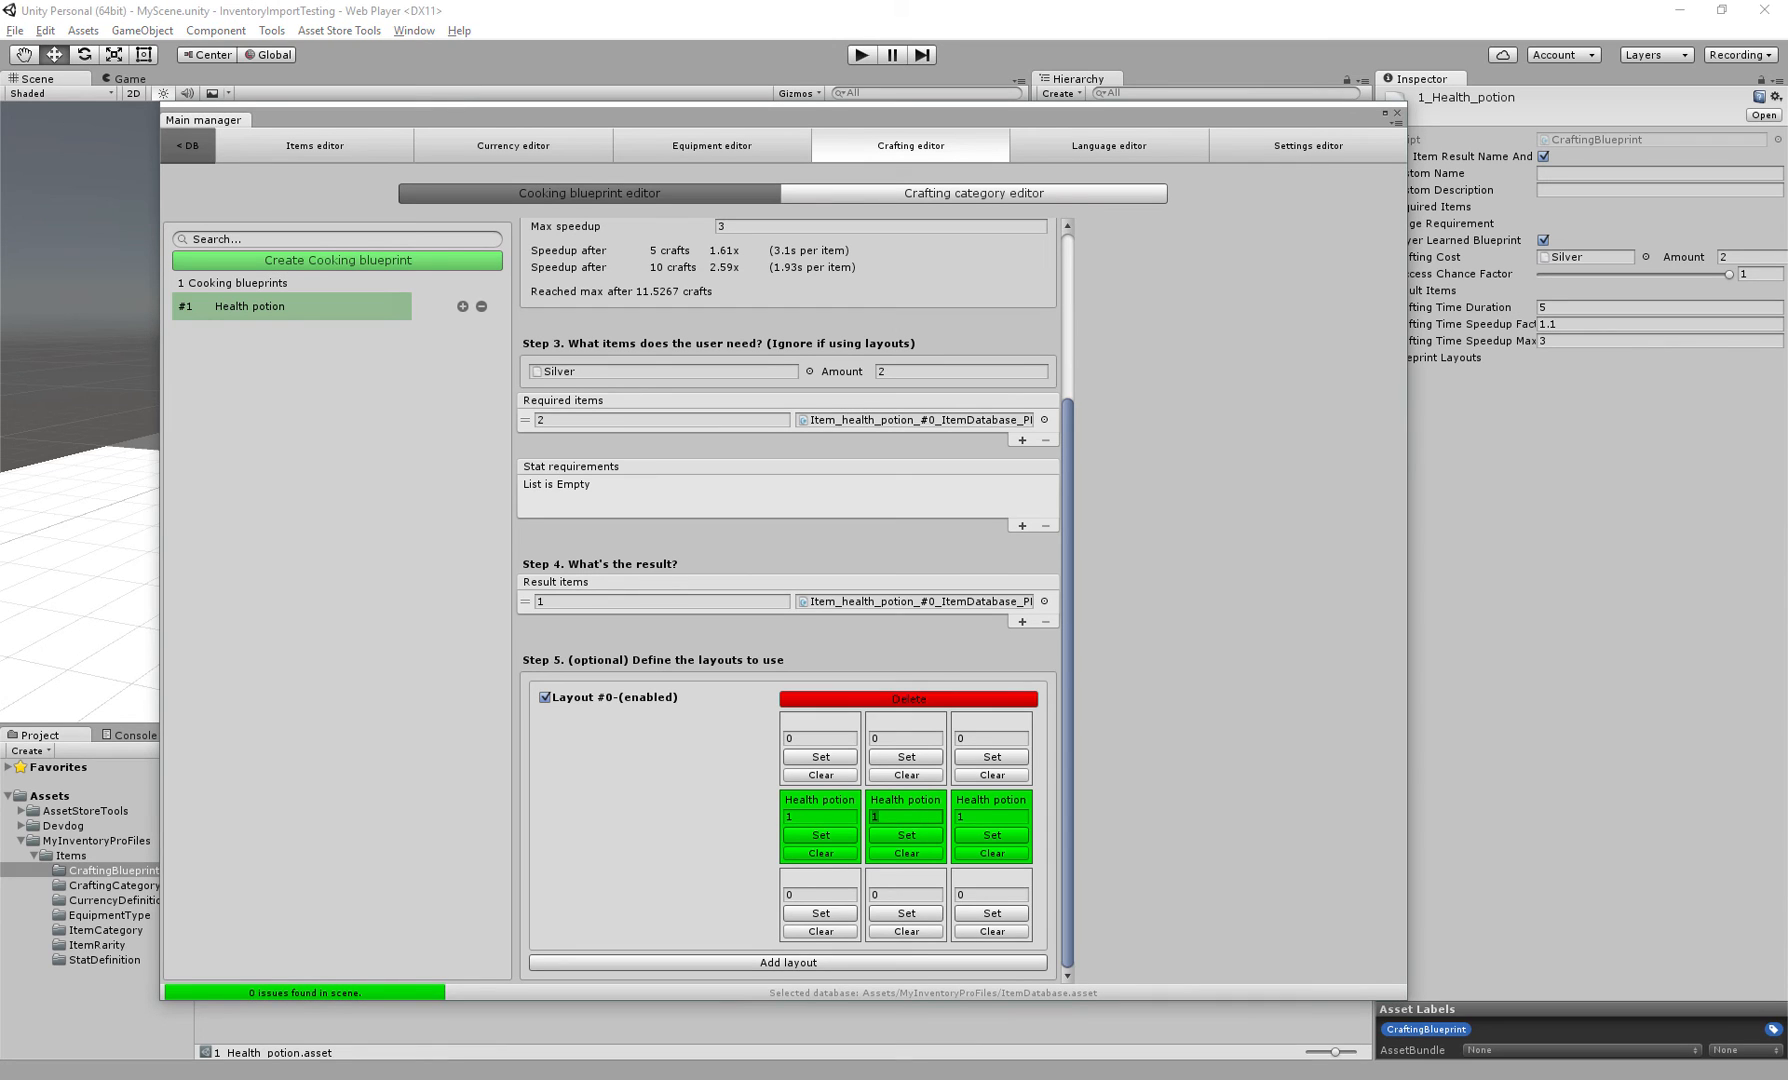
{"action": "left_click", "coordinate": [992, 817]}
{"action": "scroll", "coordinate": [790, 600], "scroll_direction": "up", "scroll_amount": 5}
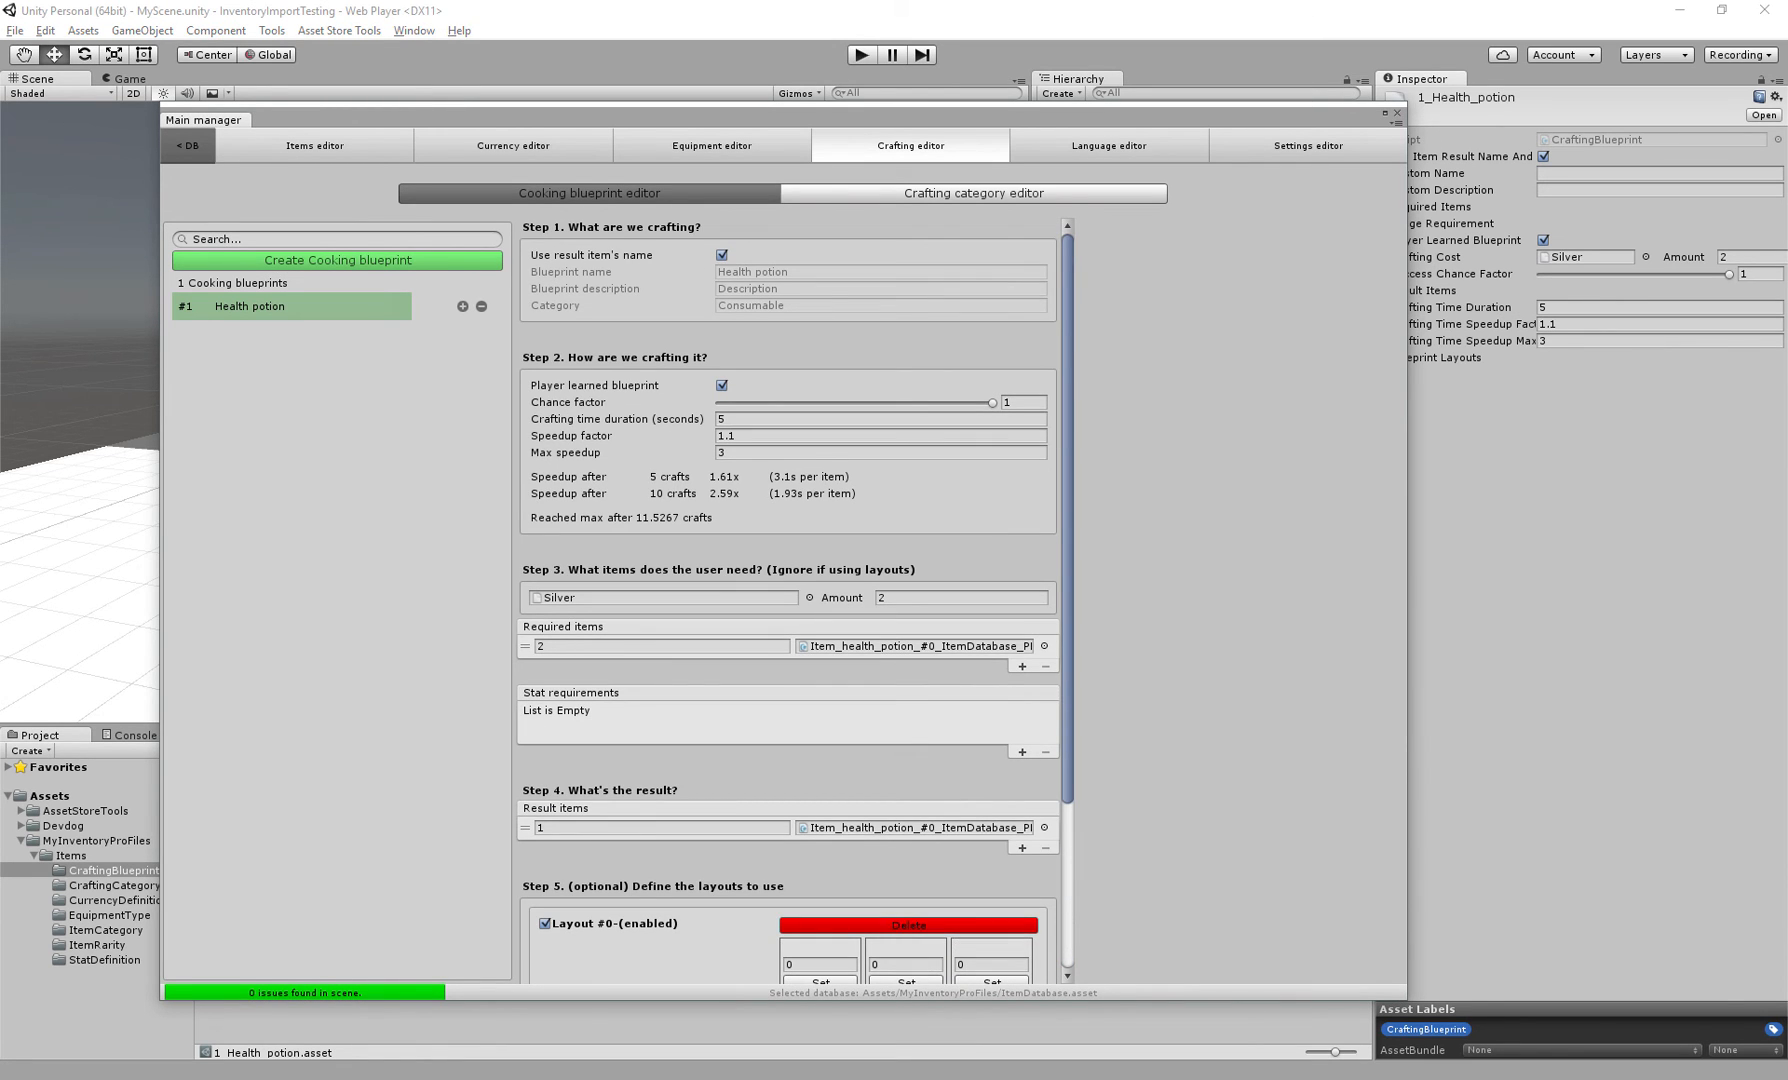
{"action": "scroll", "coordinate": [790, 600], "scroll_direction": "down", "scroll_amount": 5}
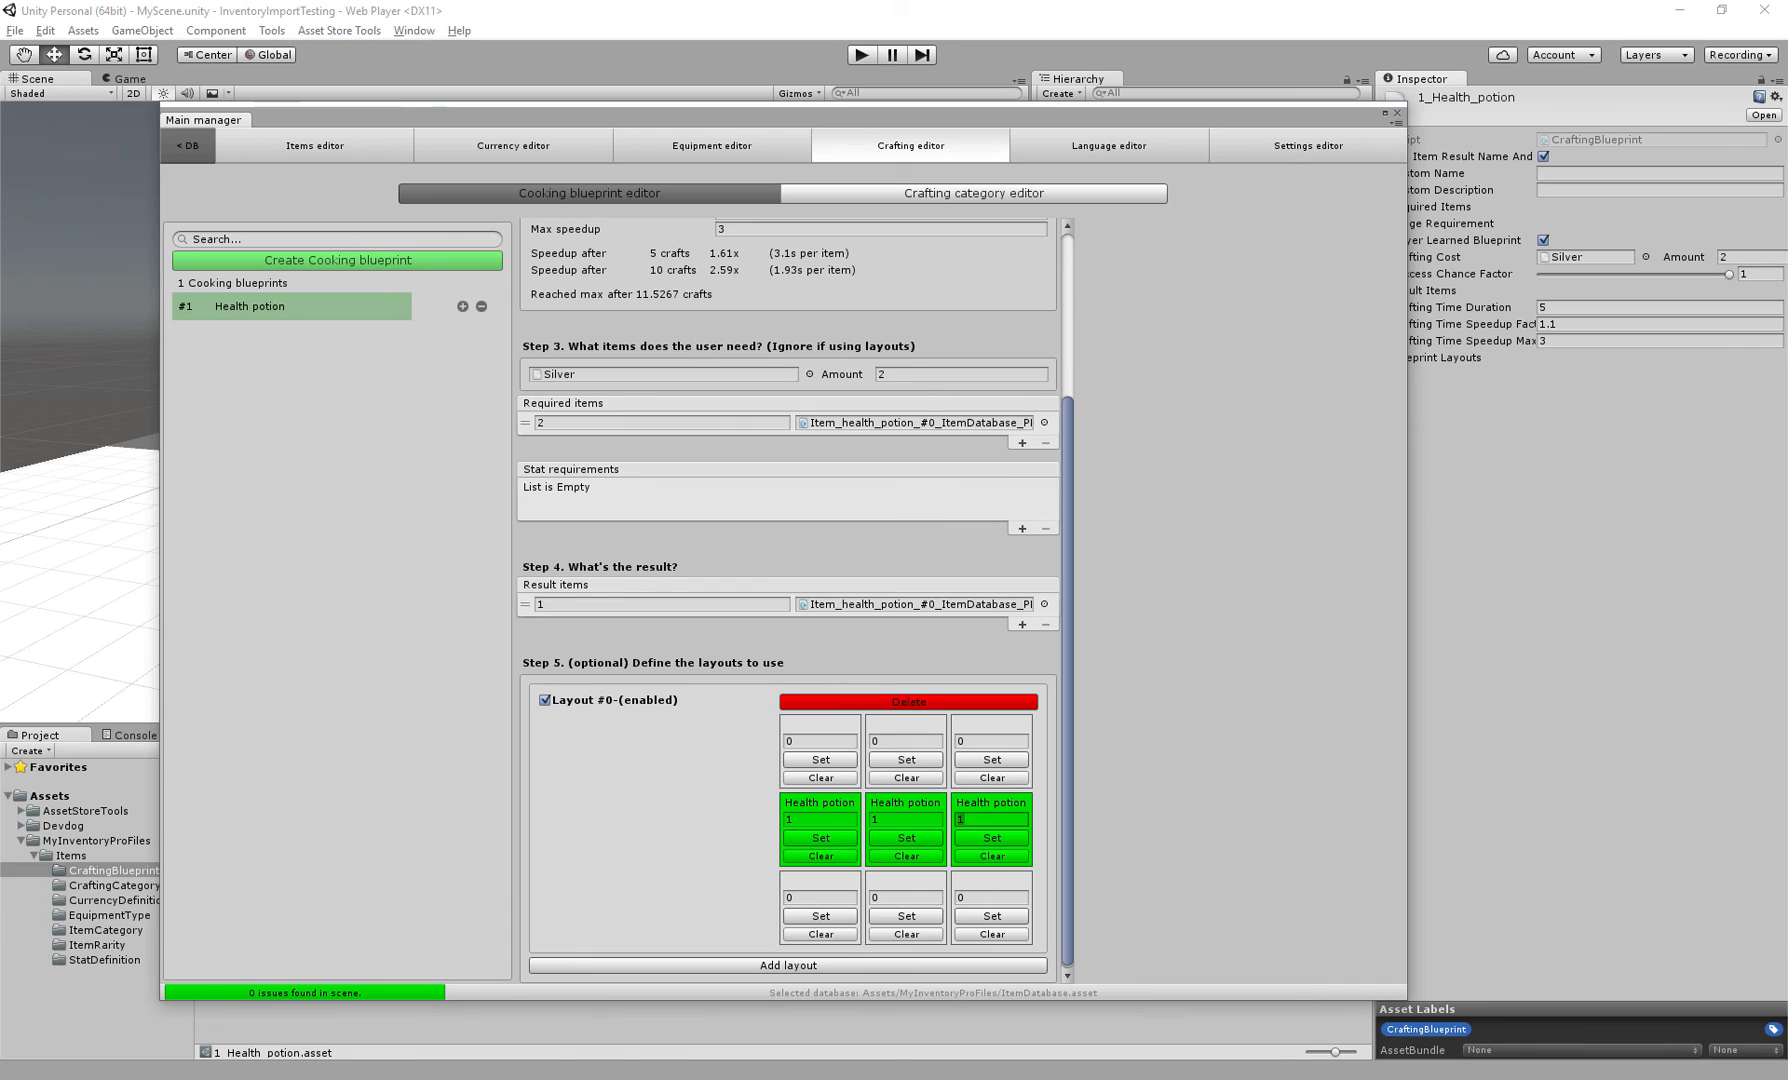
{"action": "scroll", "coordinate": [790, 600], "scroll_direction": "up", "scroll_amount": 4}
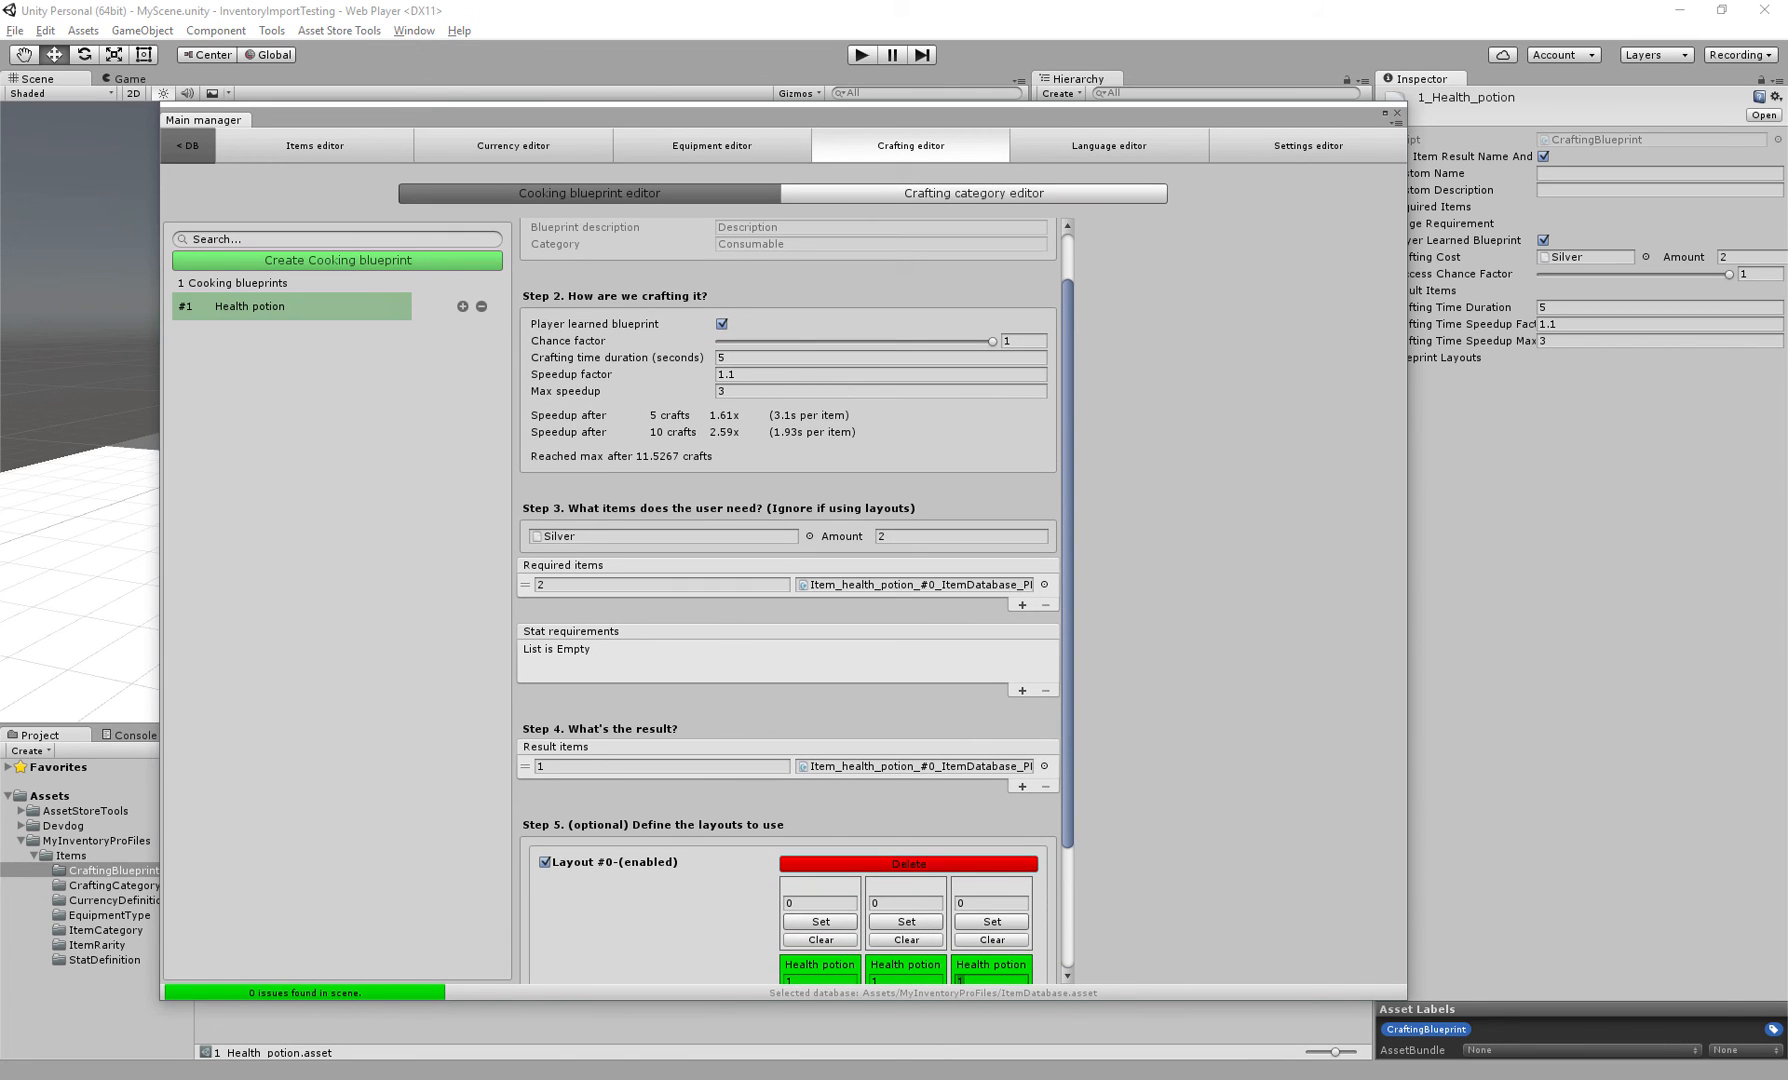
{"action": "scroll", "coordinate": [790, 600], "scroll_direction": "down", "scroll_amount": 4}
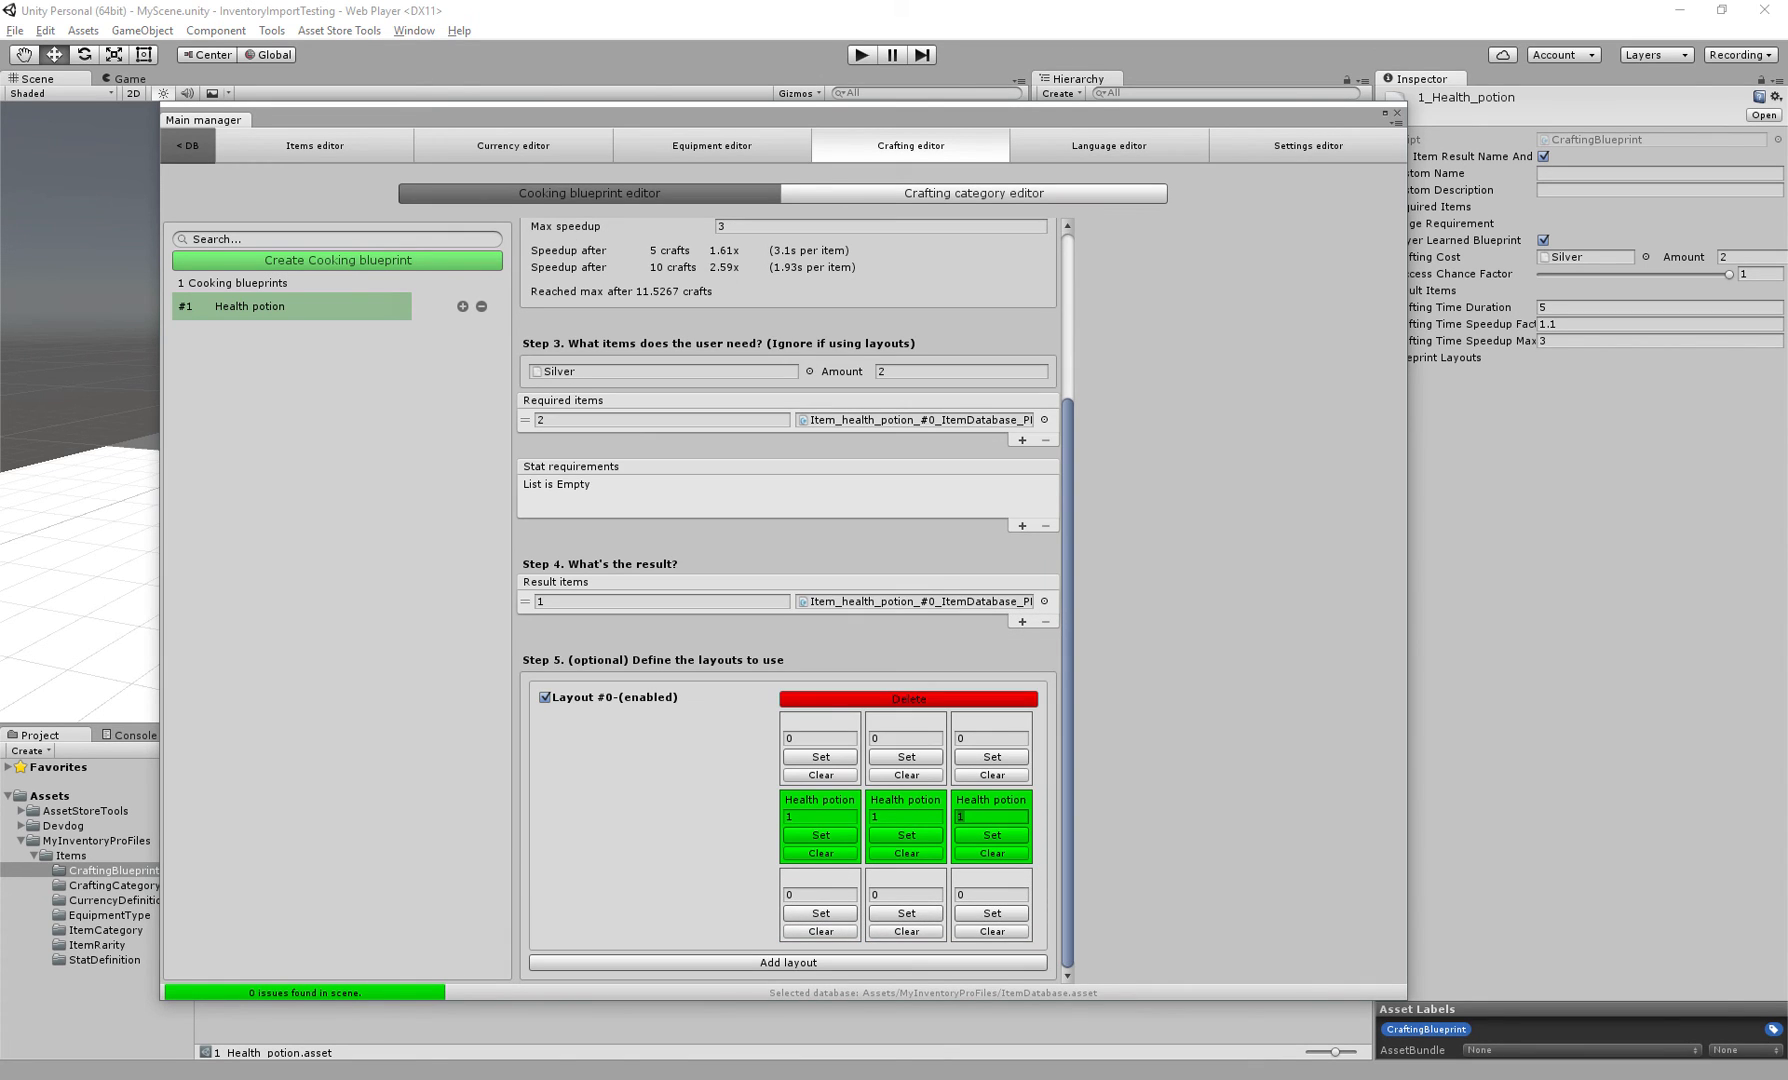
{"action": "key", "text": "shift+Tab"}
{"action": "type", "text": "3"}
{"action": "key", "text": "Tab"}
{"action": "type", "text": "3"}
{"action": "key", "text": "Tab"}
{"action": "left_click", "coordinate": [820, 817]}
{"action": "type", "text": "3"}
{"action": "key", "text": "Tab"}
Set the required Health potion amount to 3
{"action": "scroll", "coordinate": [790, 600], "scroll_direction": "up", "scroll_amount": 1}
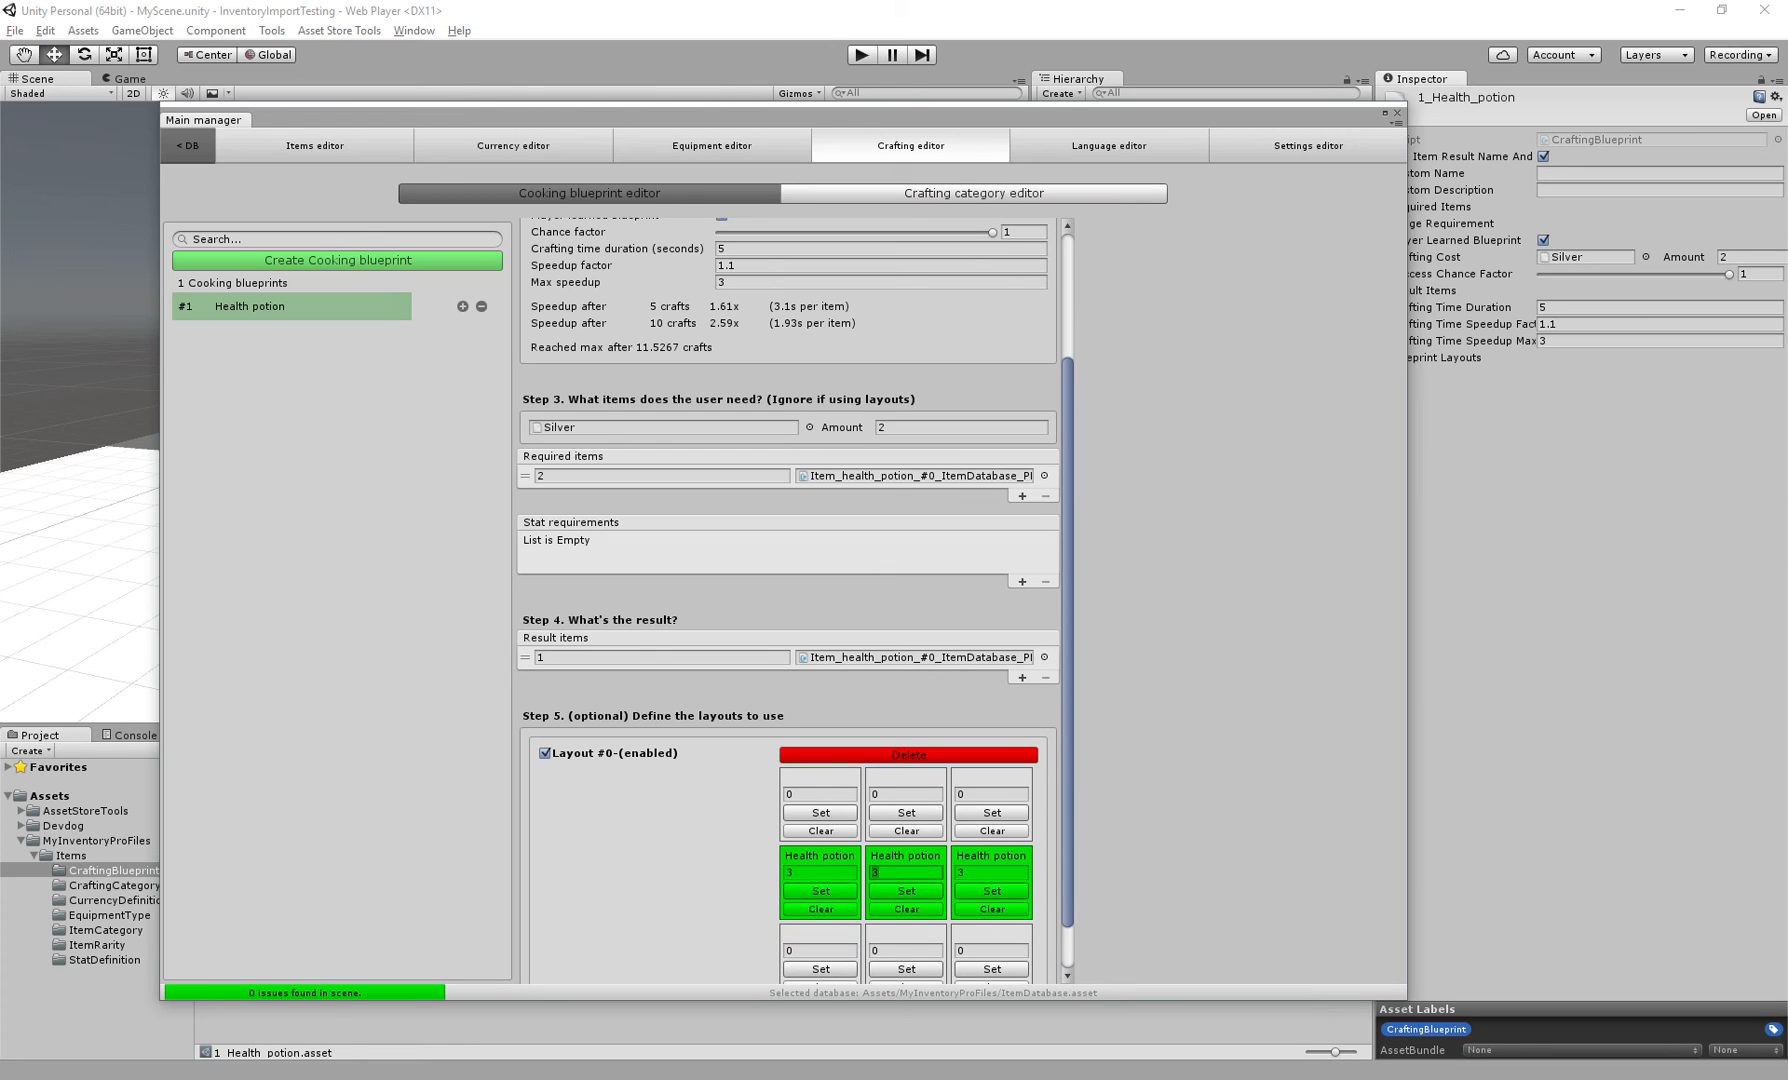
{"action": "left_click", "coordinate": [640, 476]}
{"action": "type", "text": "3"}
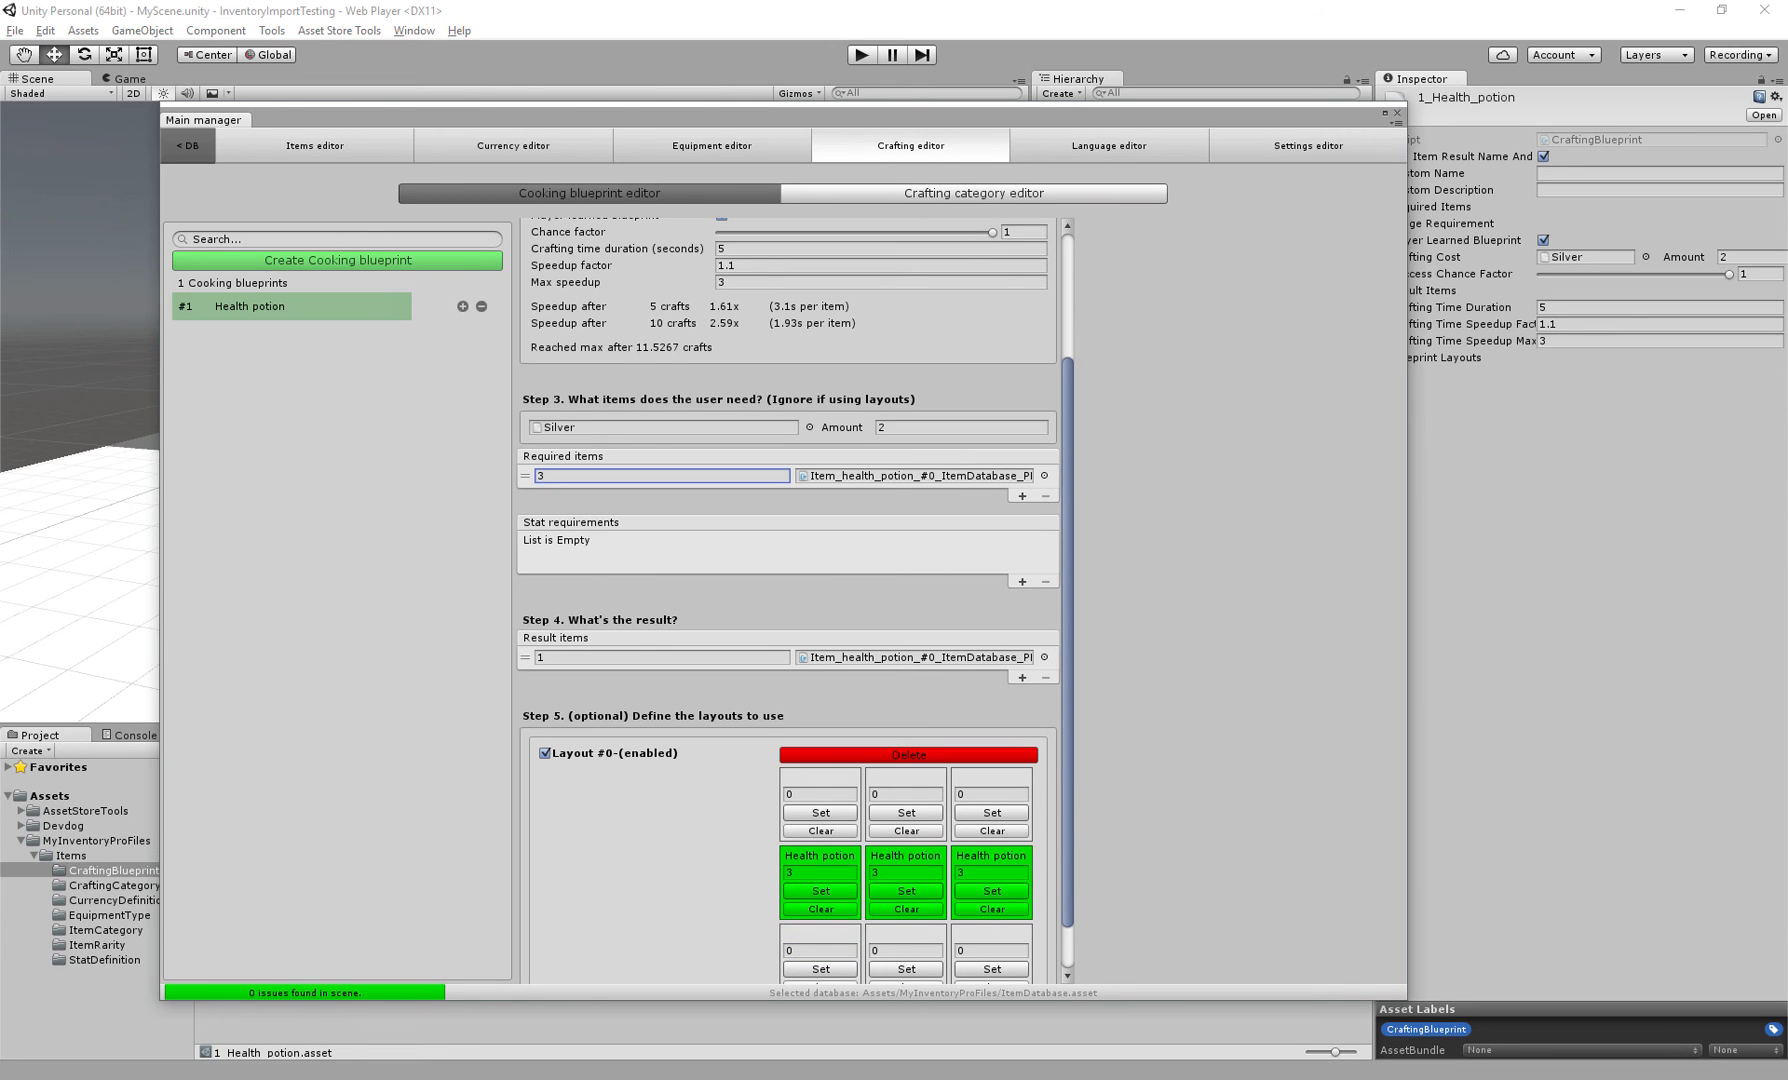
Set the amounts of the Health potion layout cells to 1
{"action": "scroll", "coordinate": [790, 600], "scroll_direction": "up", "scroll_amount": 1}
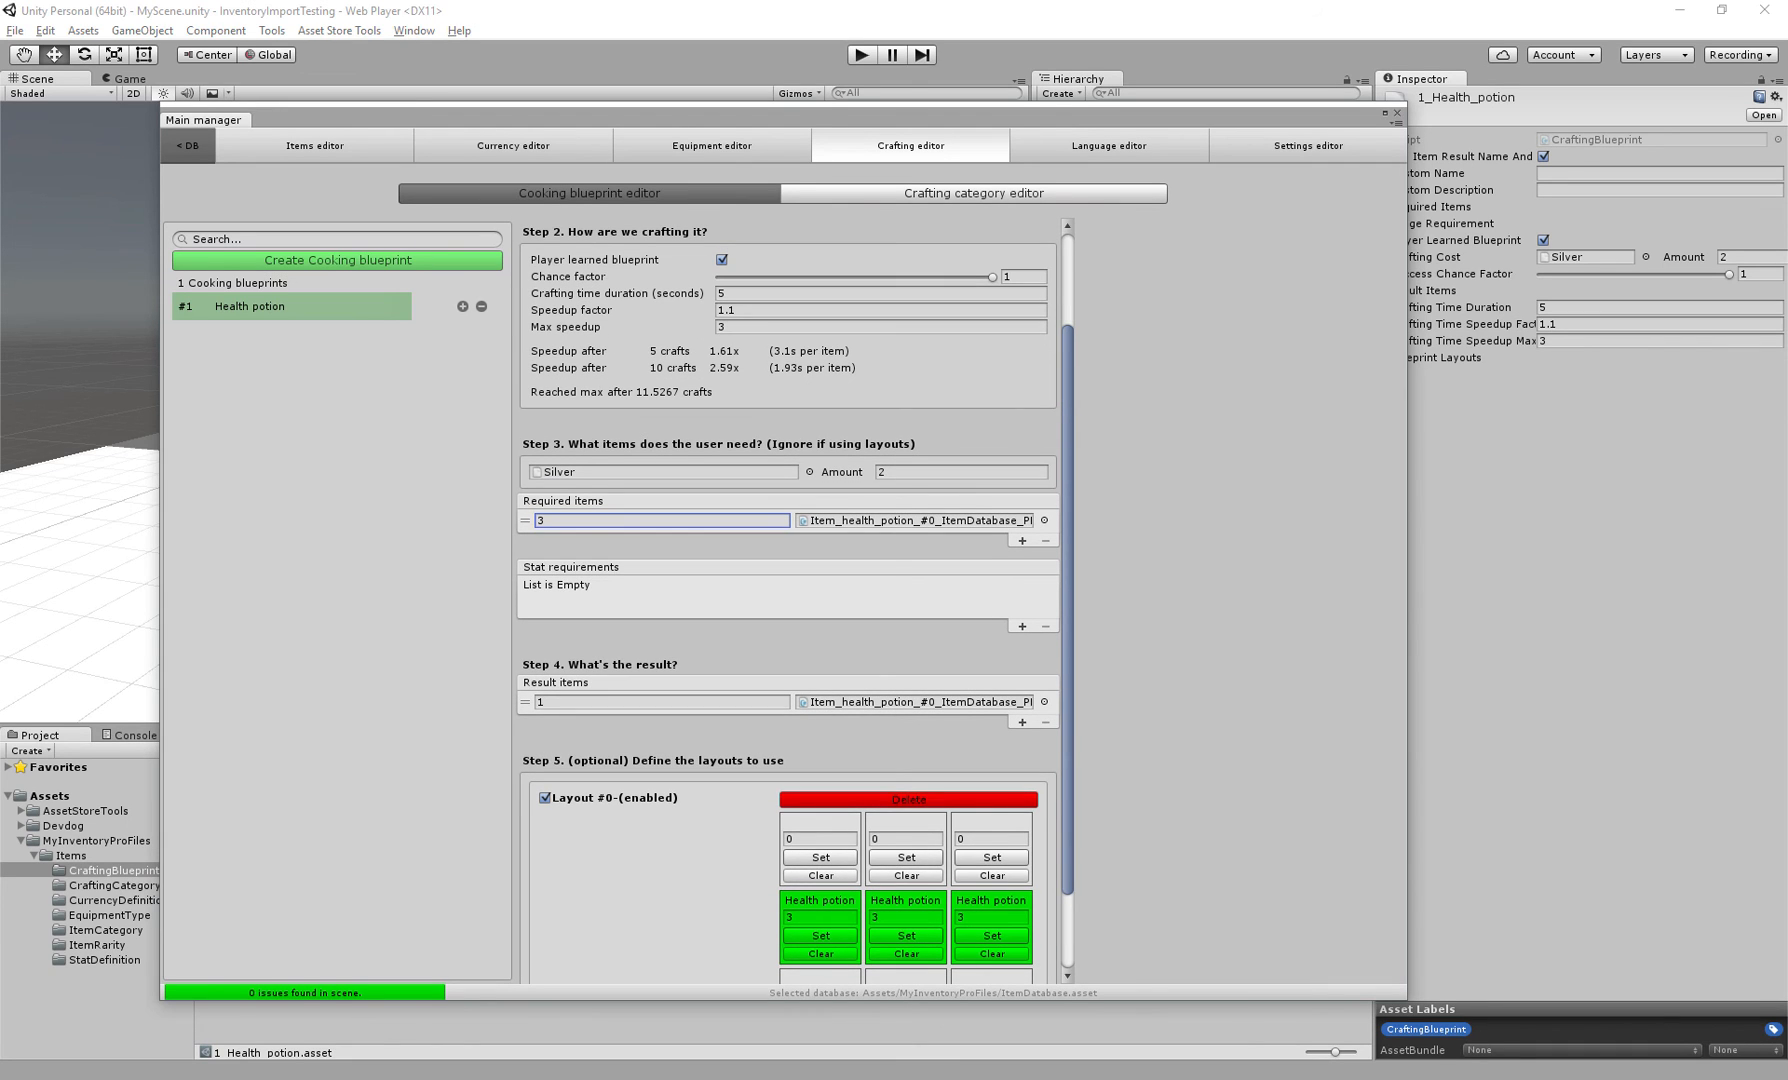
{"action": "scroll", "coordinate": [790, 600], "scroll_direction": "down", "scroll_amount": 3}
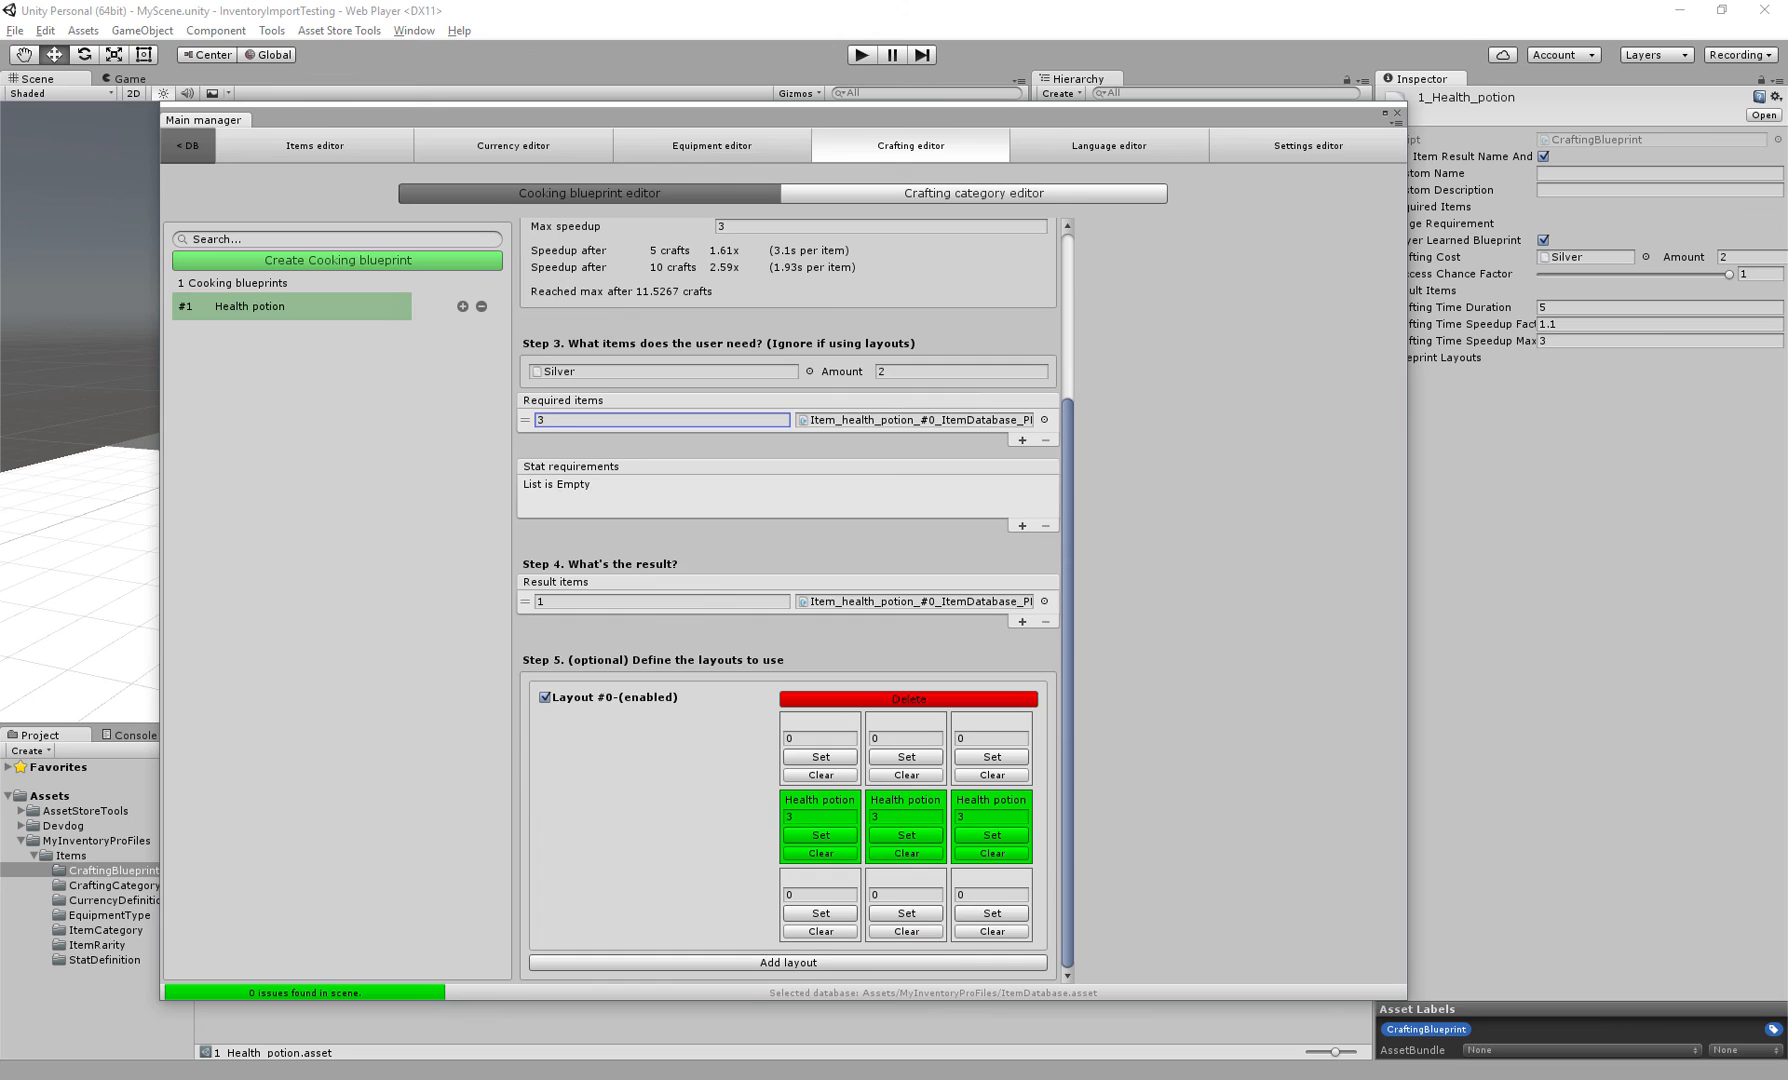
{"action": "left_click", "coordinate": [820, 817]}
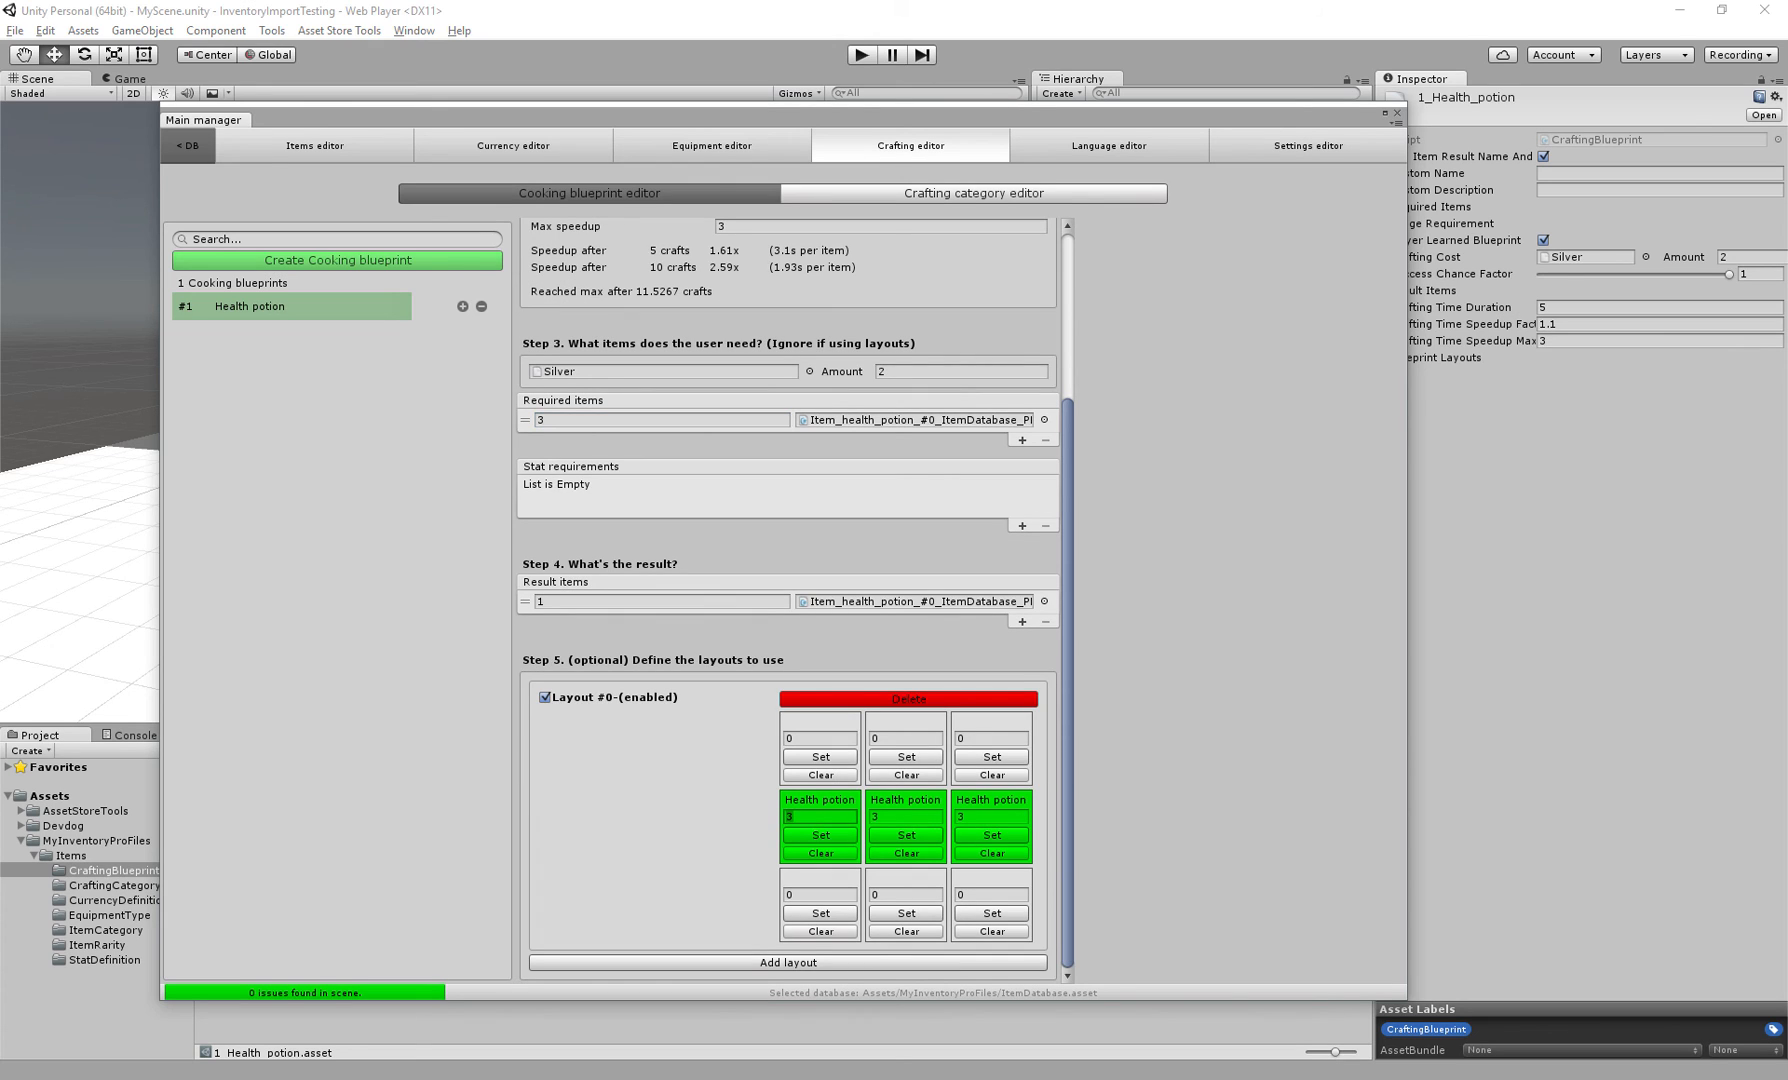
{"action": "type", "text": "1"}
{"action": "key", "text": "Tab"}
{"action": "type", "text": "1"}
{"action": "key", "text": "Tab"}
{"action": "type", "text": "1"}
{"action": "scroll", "coordinate": [790, 600], "scroll_direction": "up", "scroll_amount": 1}
{"action": "left_click", "coordinate": [545, 704]}
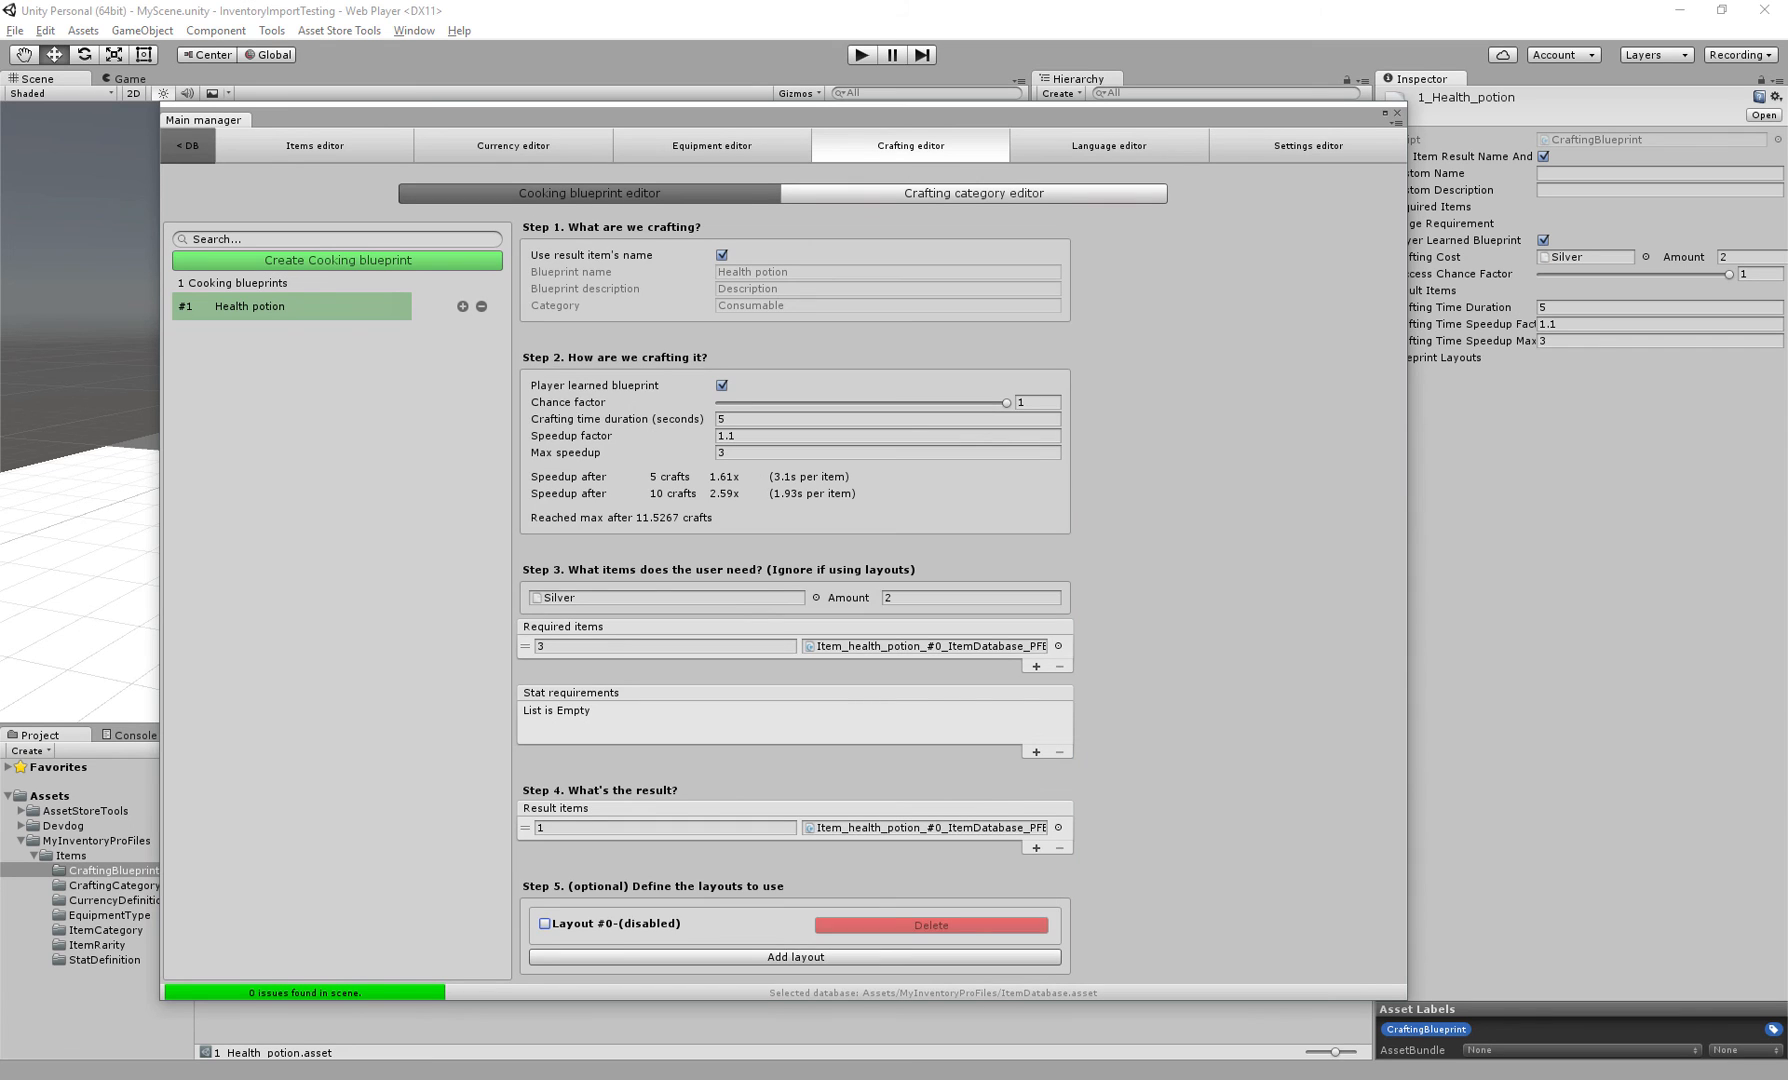
{"action": "left_click", "coordinate": [545, 925]}
{"action": "scroll", "coordinate": [545, 925], "scroll_direction": "down", "scroll_amount": 5}
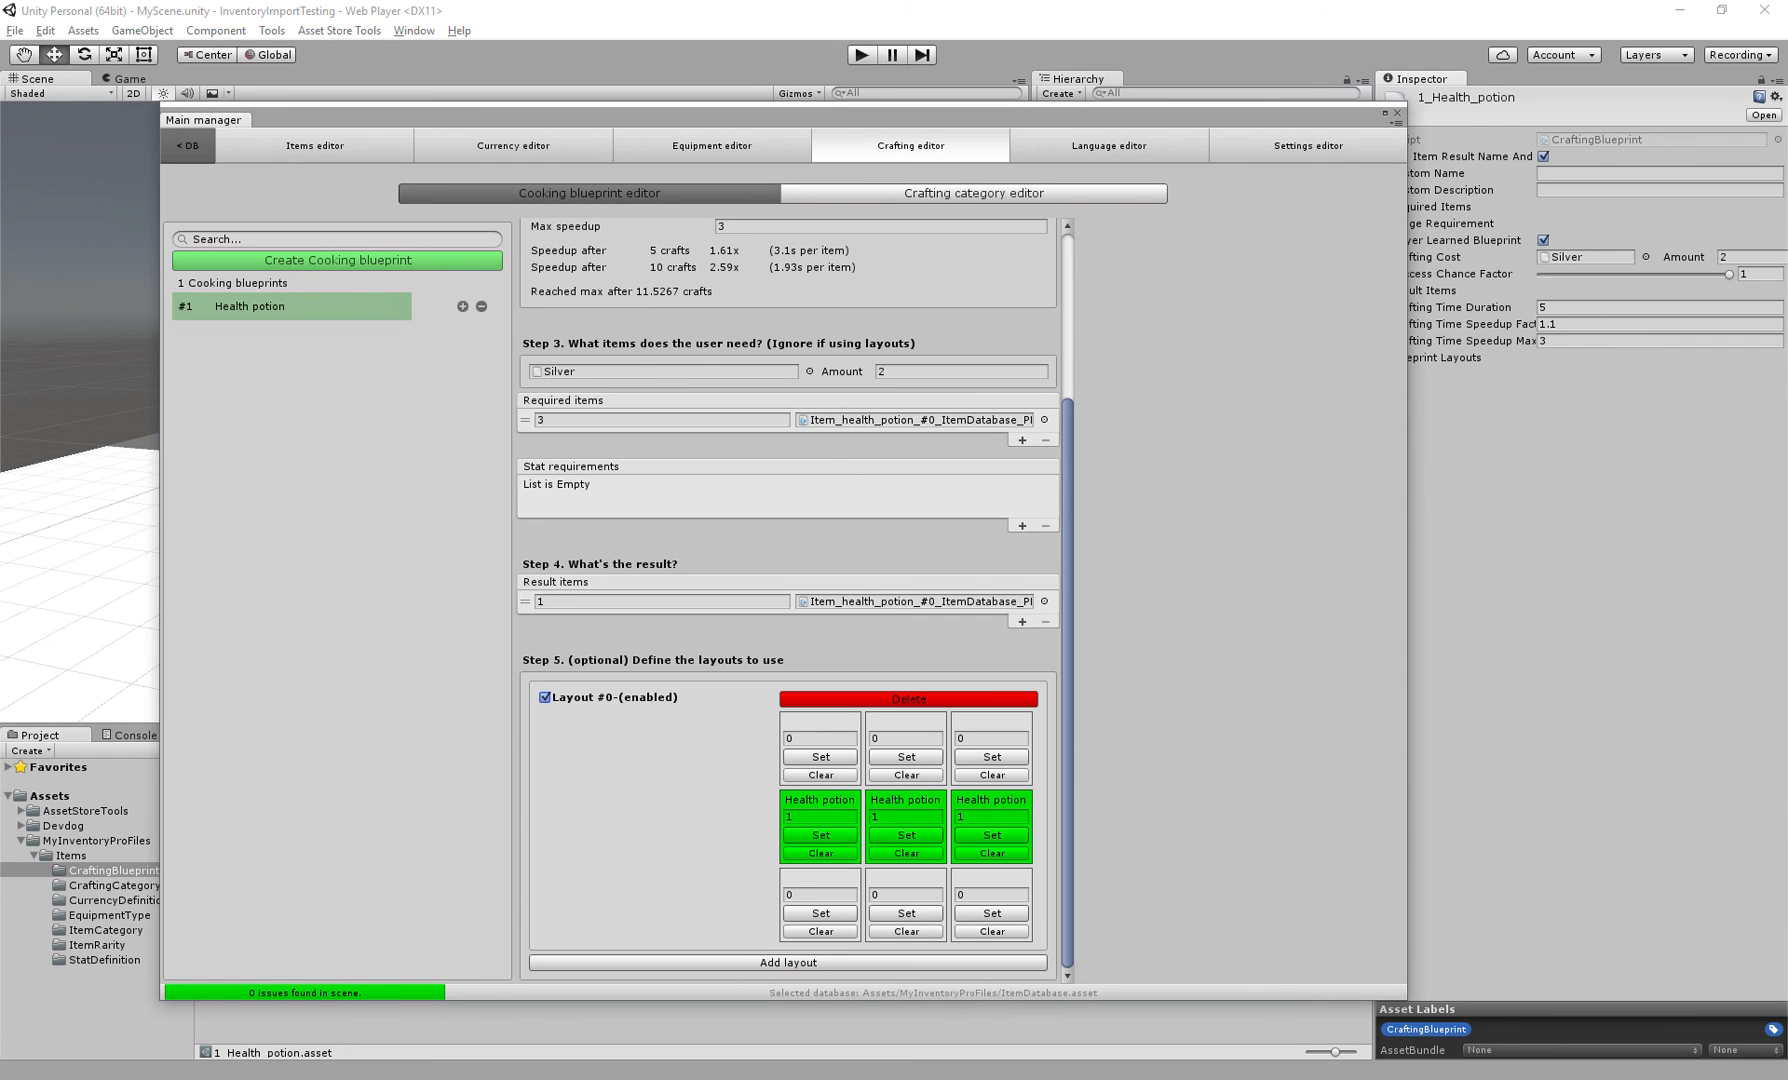
{"action": "scroll", "coordinate": [790, 600], "scroll_direction": "up", "scroll_amount": 5}
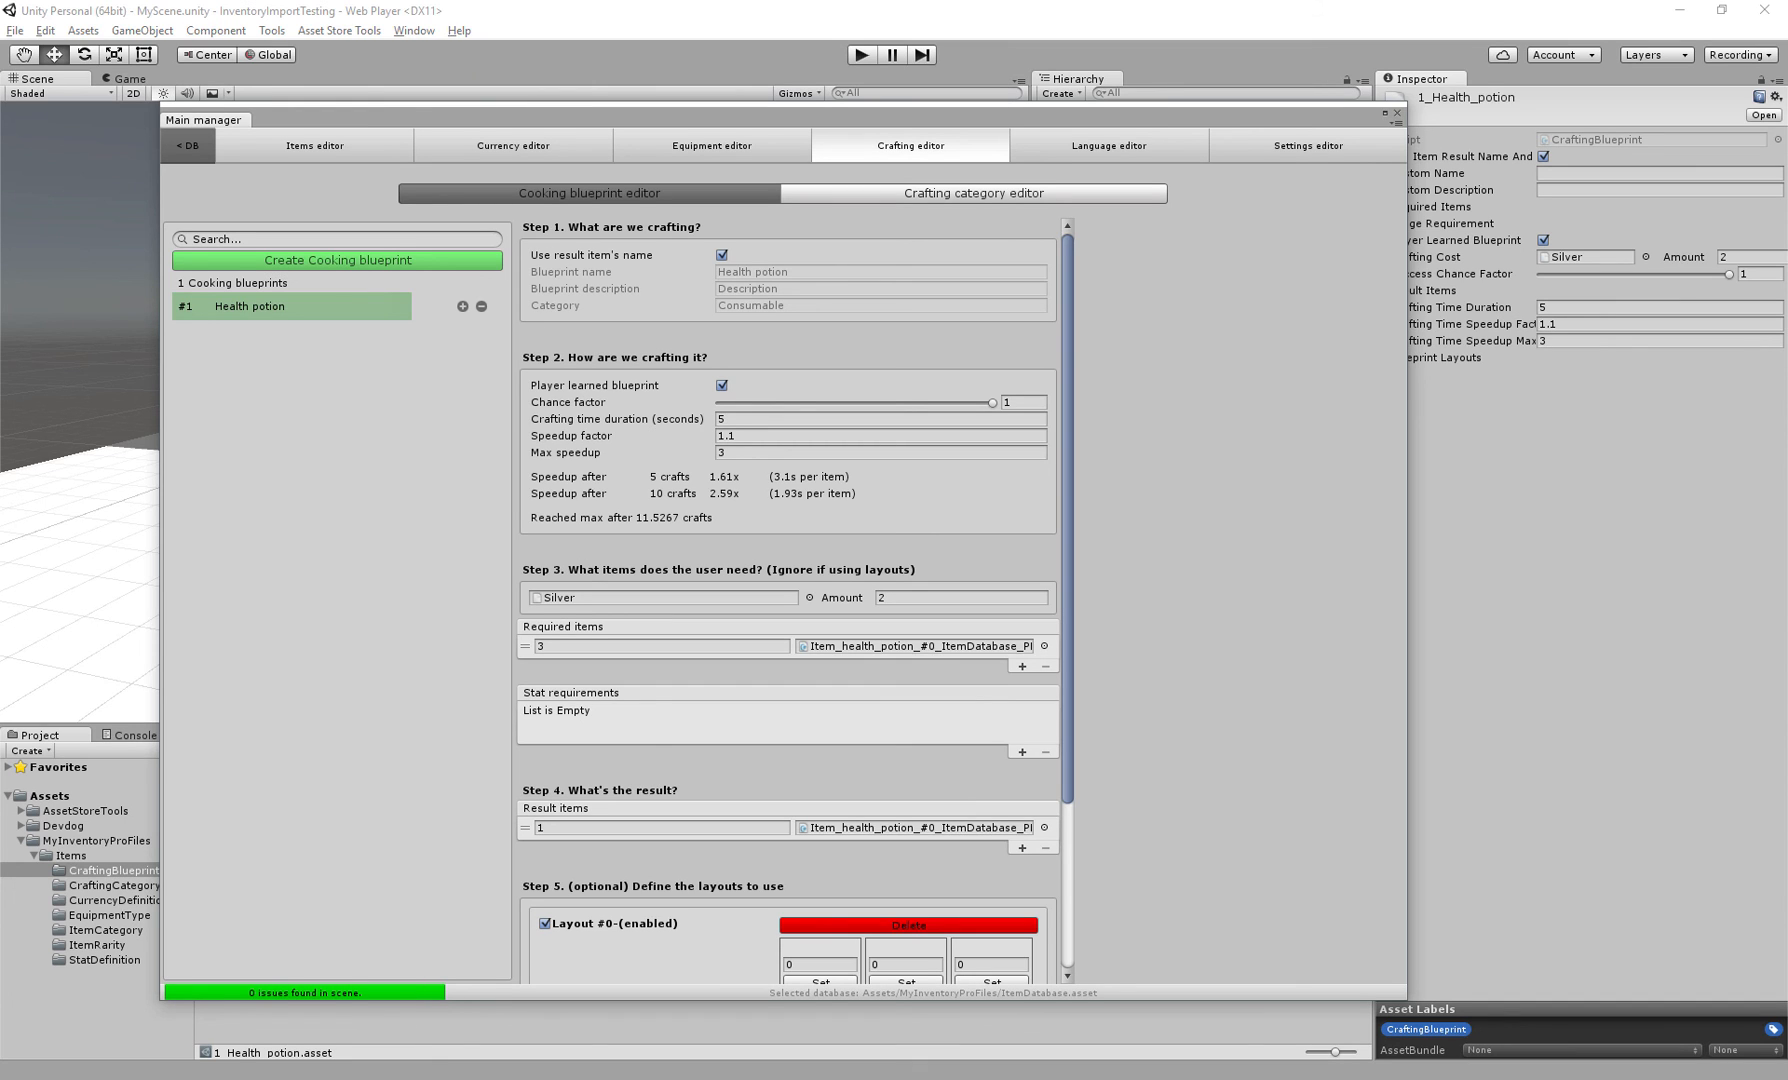
Close the main manager, assign the Cooking crafting category to the CraftingStation's crafting trigger, and save the scene
{"action": "left_click", "coordinate": [1397, 112]}
{"action": "left_click", "coordinate": [1087, 277]}
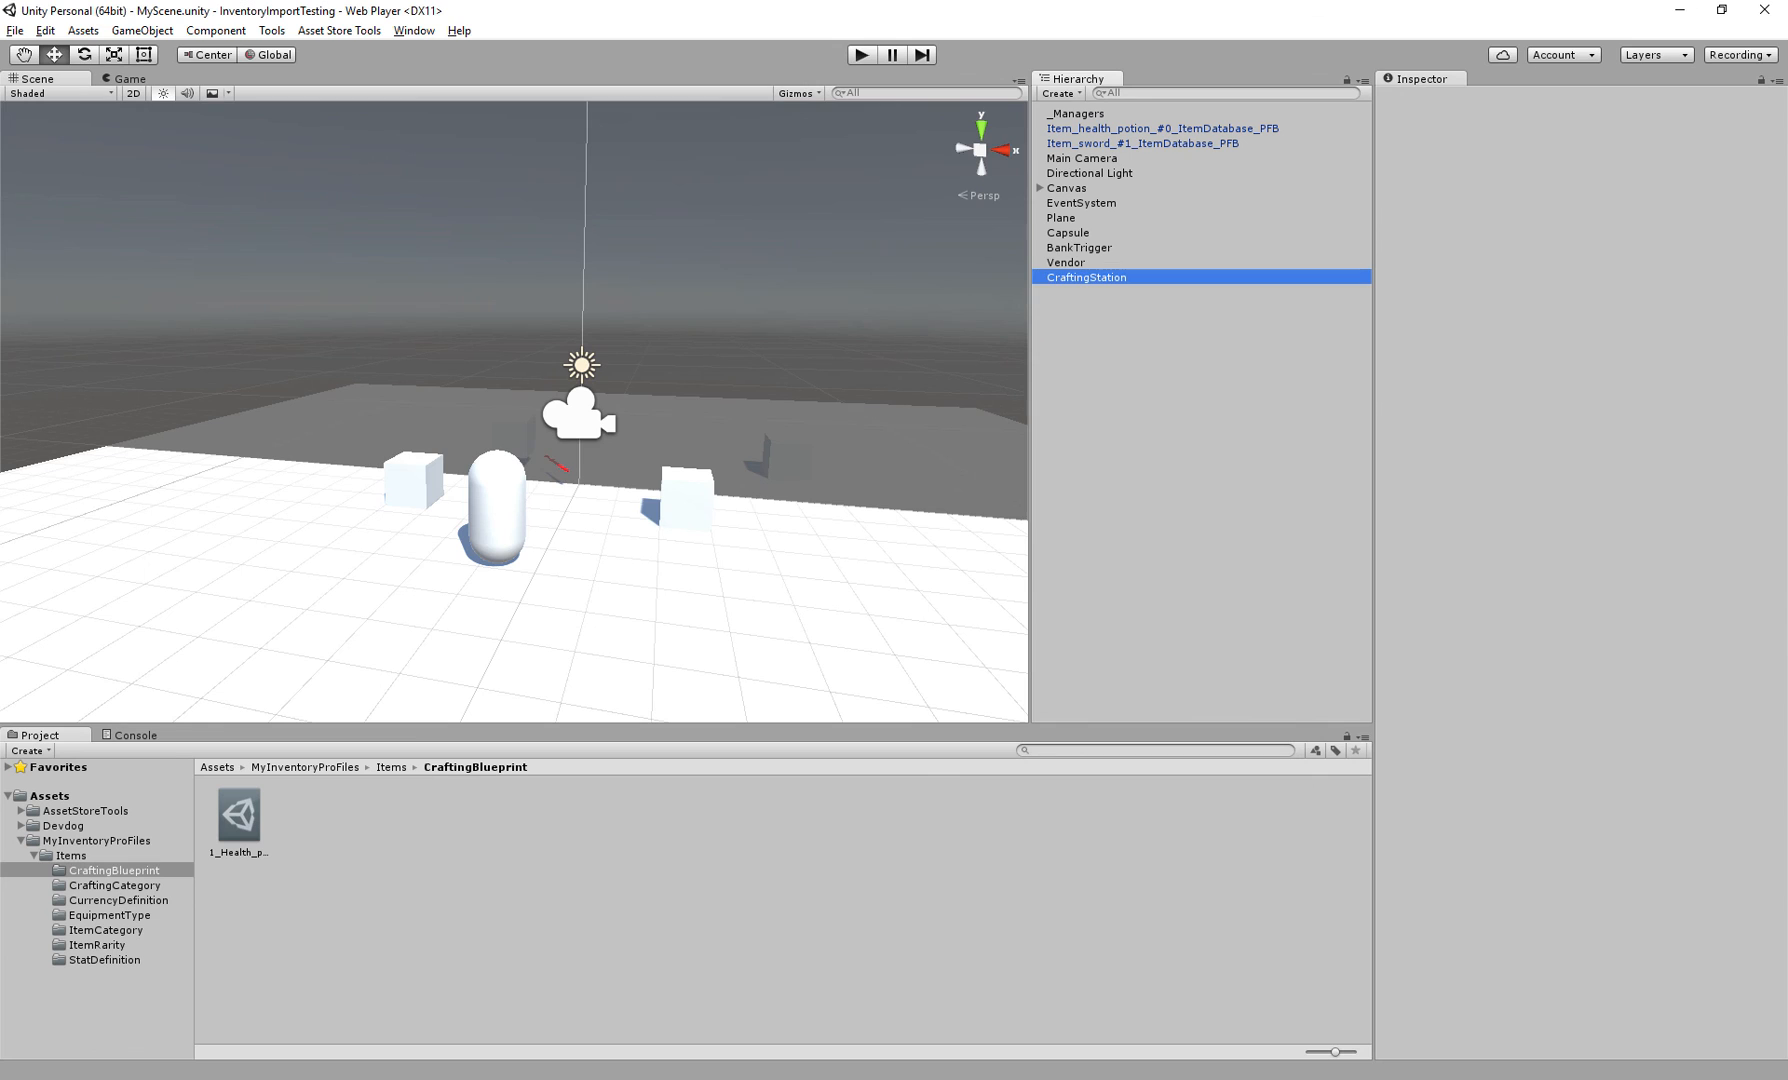
{"action": "left_click", "coordinate": [1778, 628]}
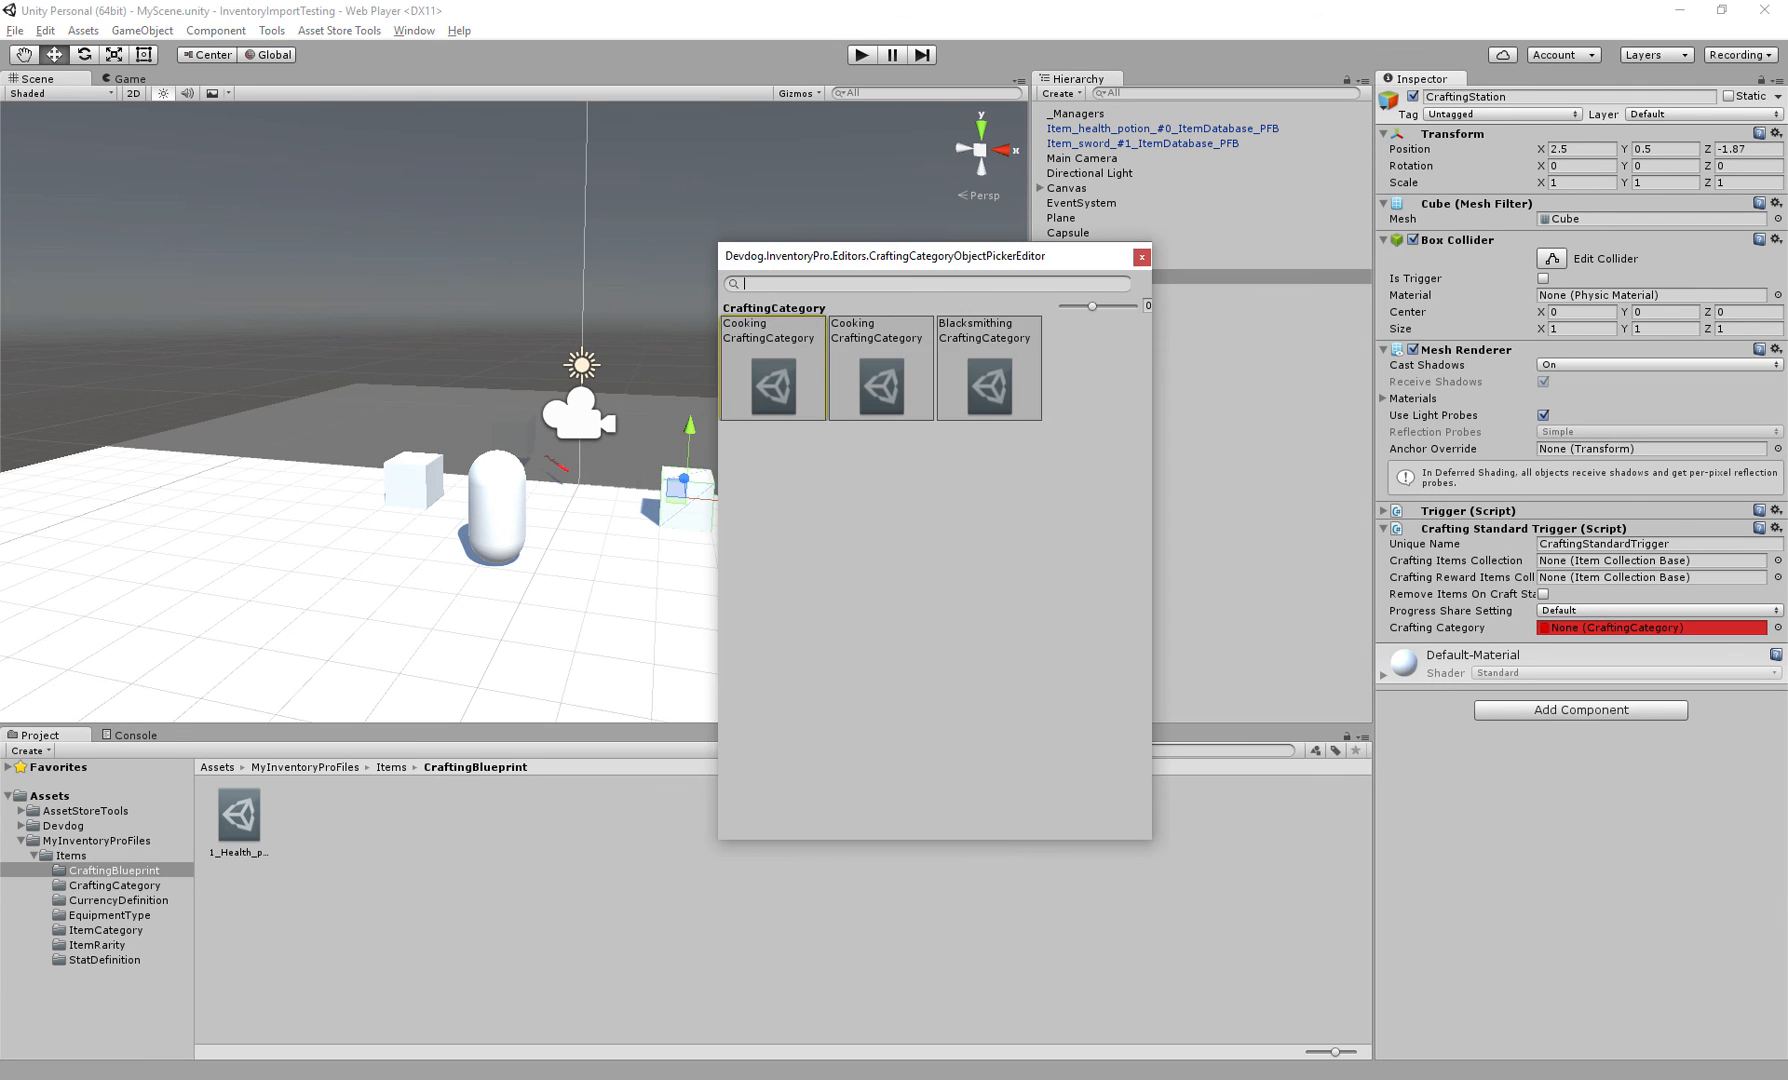
{"action": "left_click", "coordinate": [772, 372]}
{"action": "left_click_drag", "start_coordinate": [740, 400], "coordinate": [770, 409], "text": "alt"}
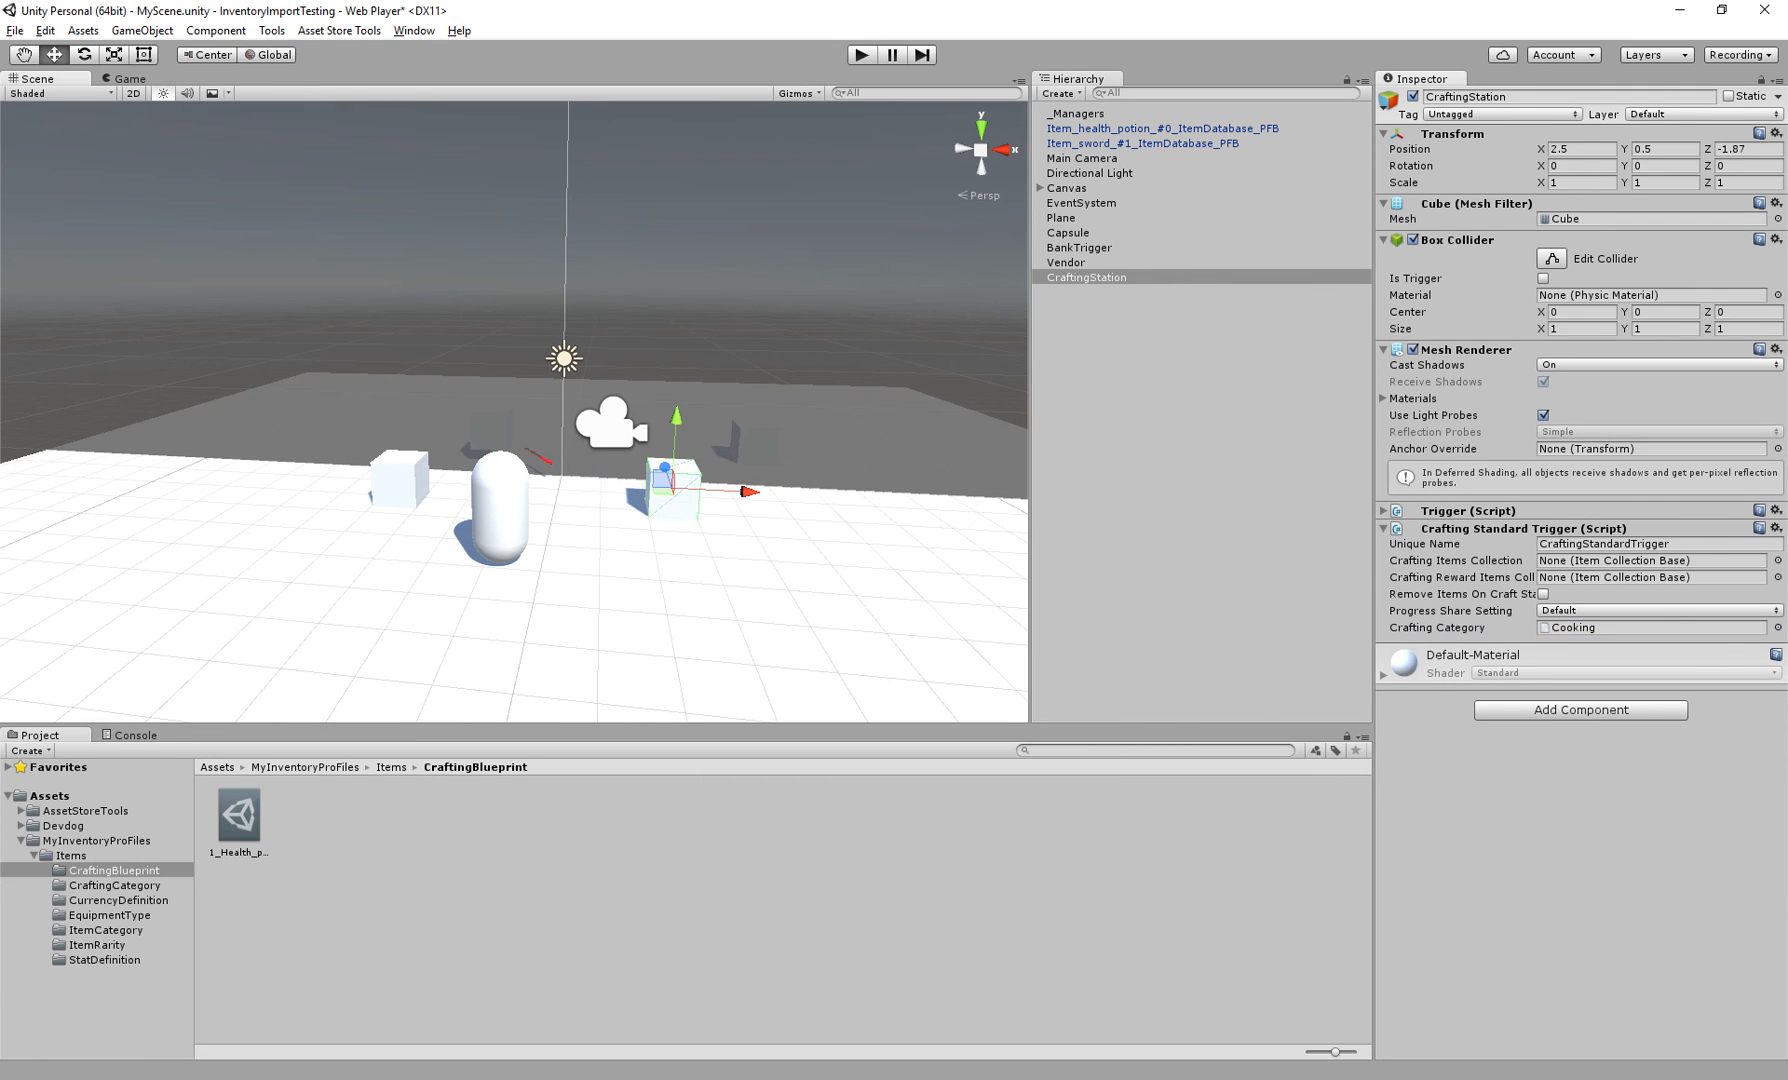
{"action": "key", "text": "ctrl+s"}
Add a Trigger Input Handler to the CraftingStation's trigger
{"action": "left_click", "coordinate": [862, 55]}
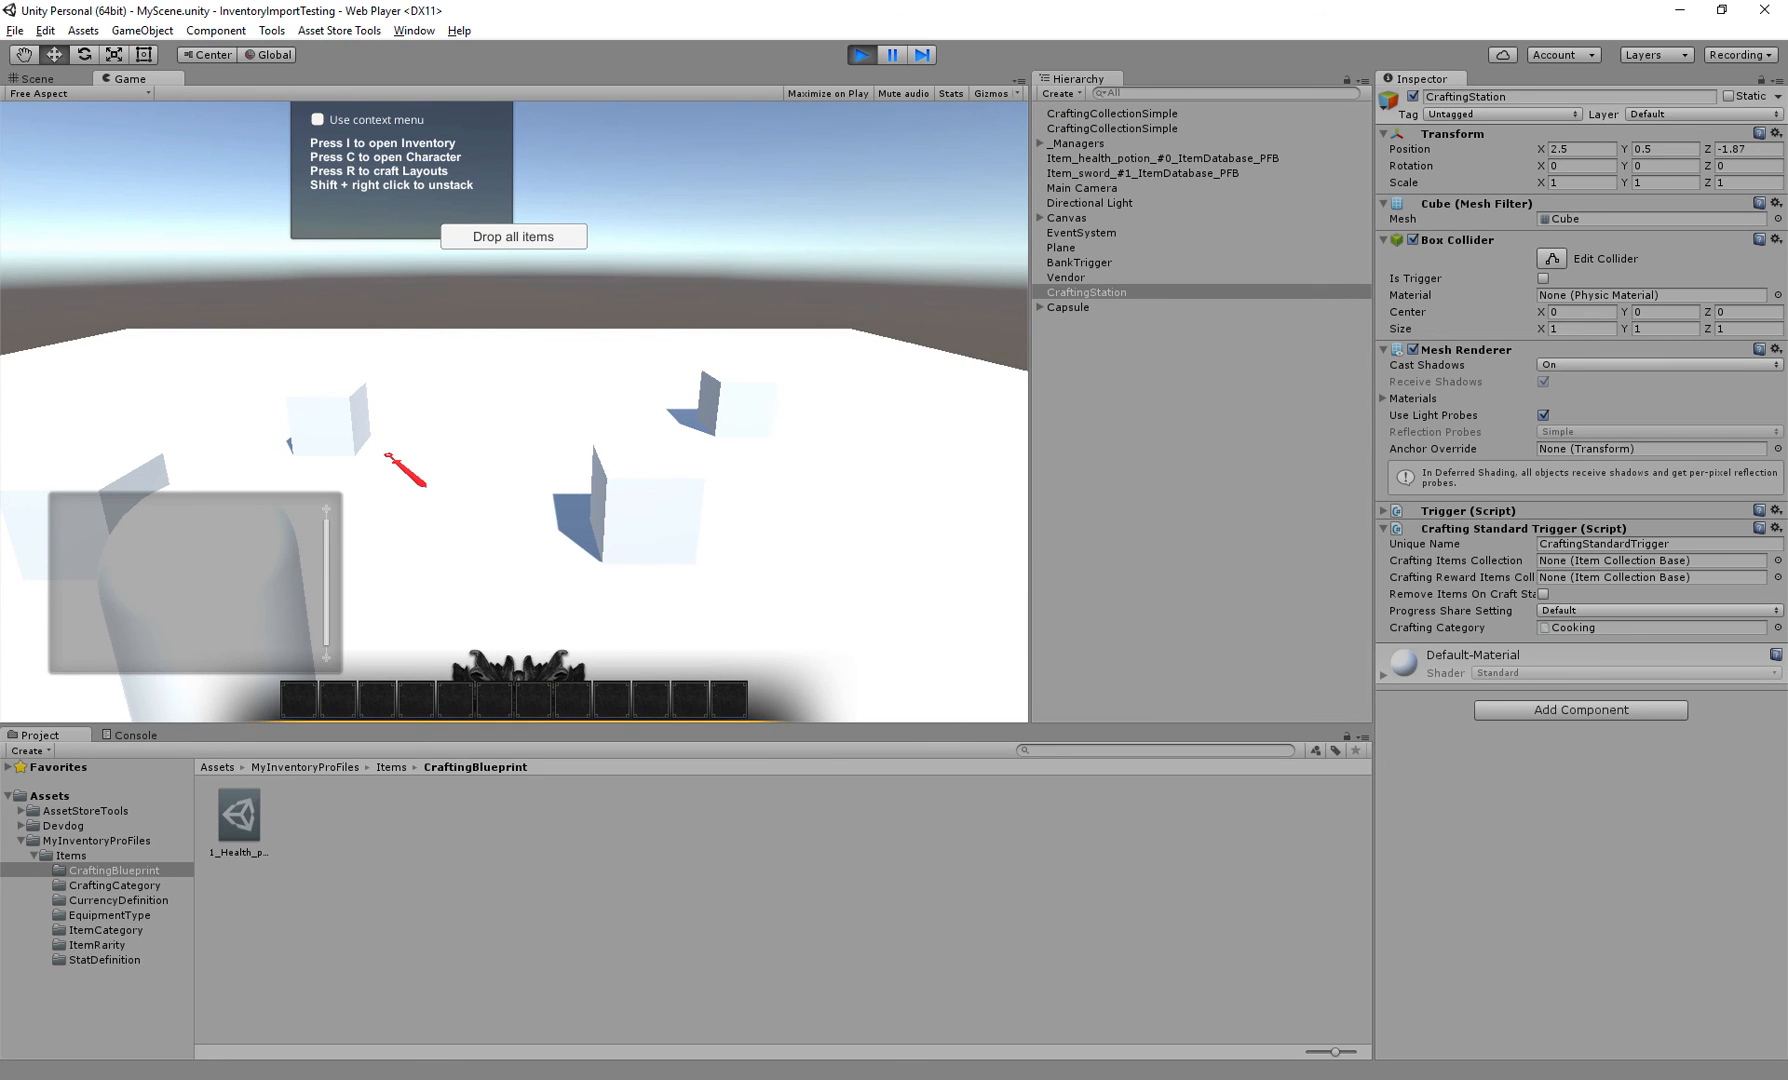
{"action": "key", "text": "ctrl+p"}
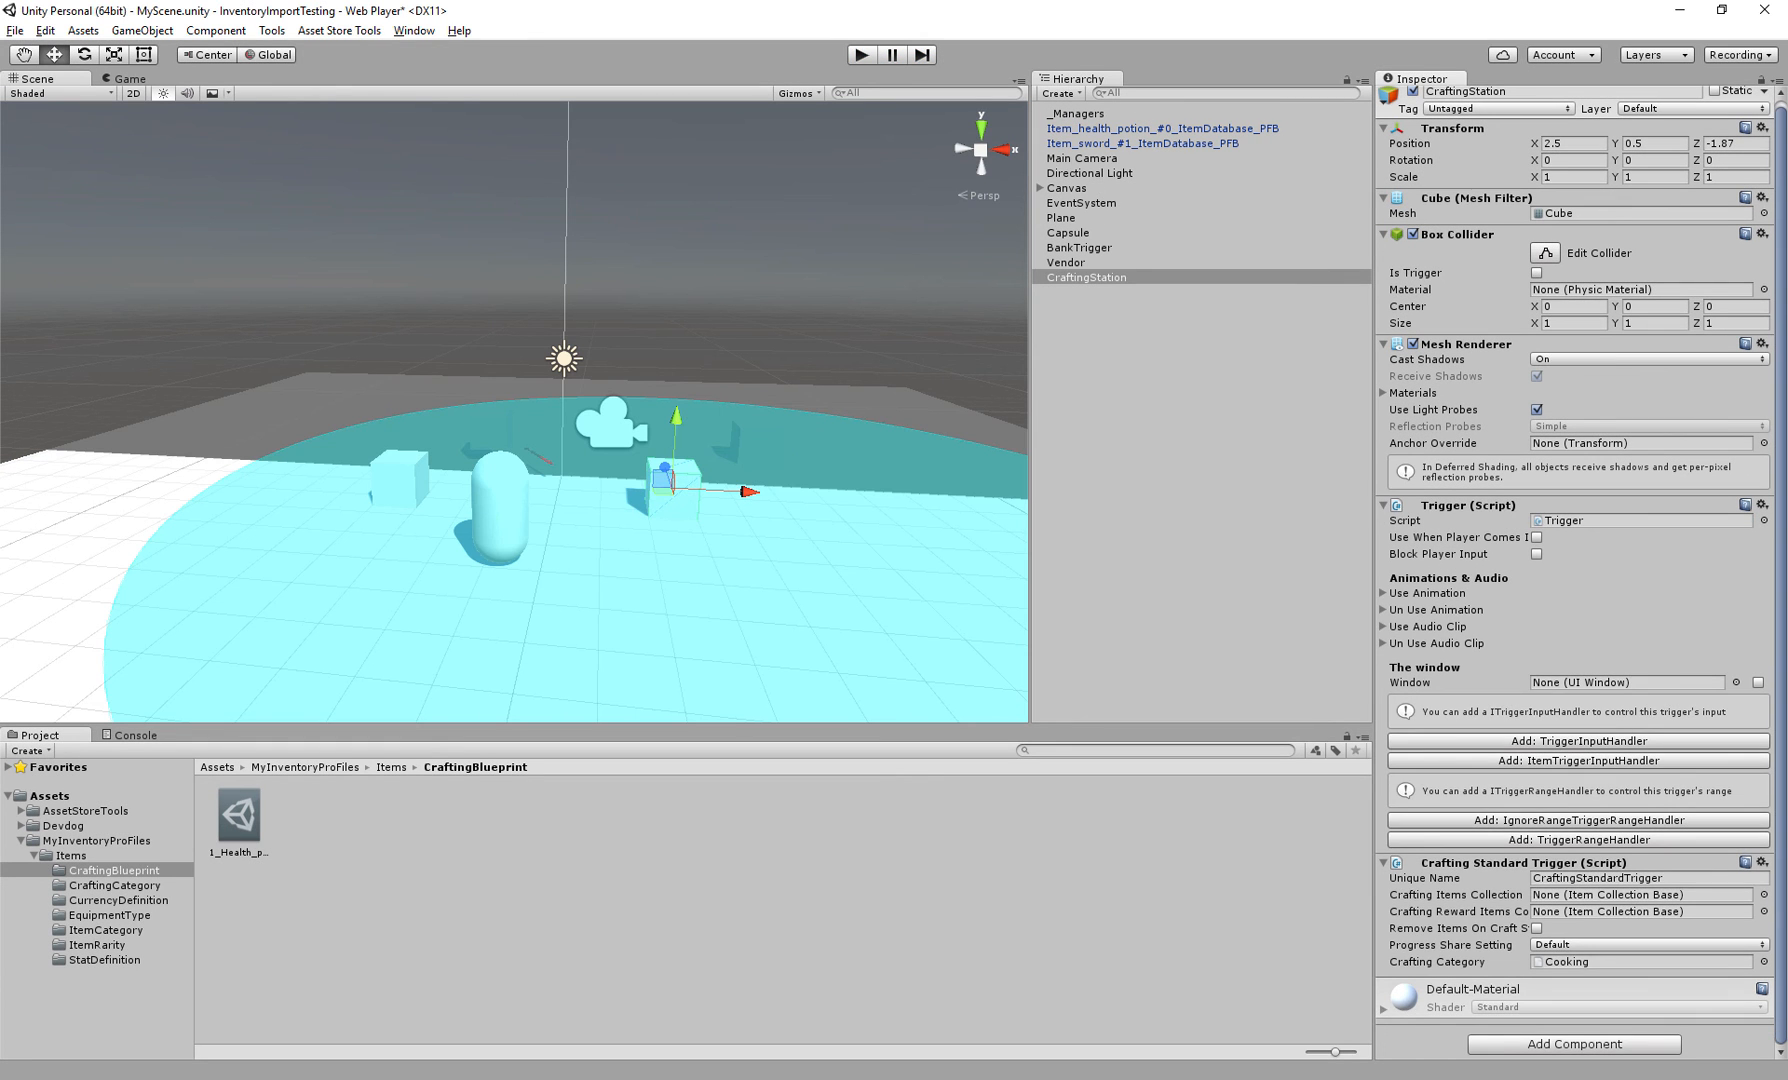
{"action": "left_click", "coordinate": [1579, 741]}
{"action": "left_click", "coordinate": [1468, 505]}
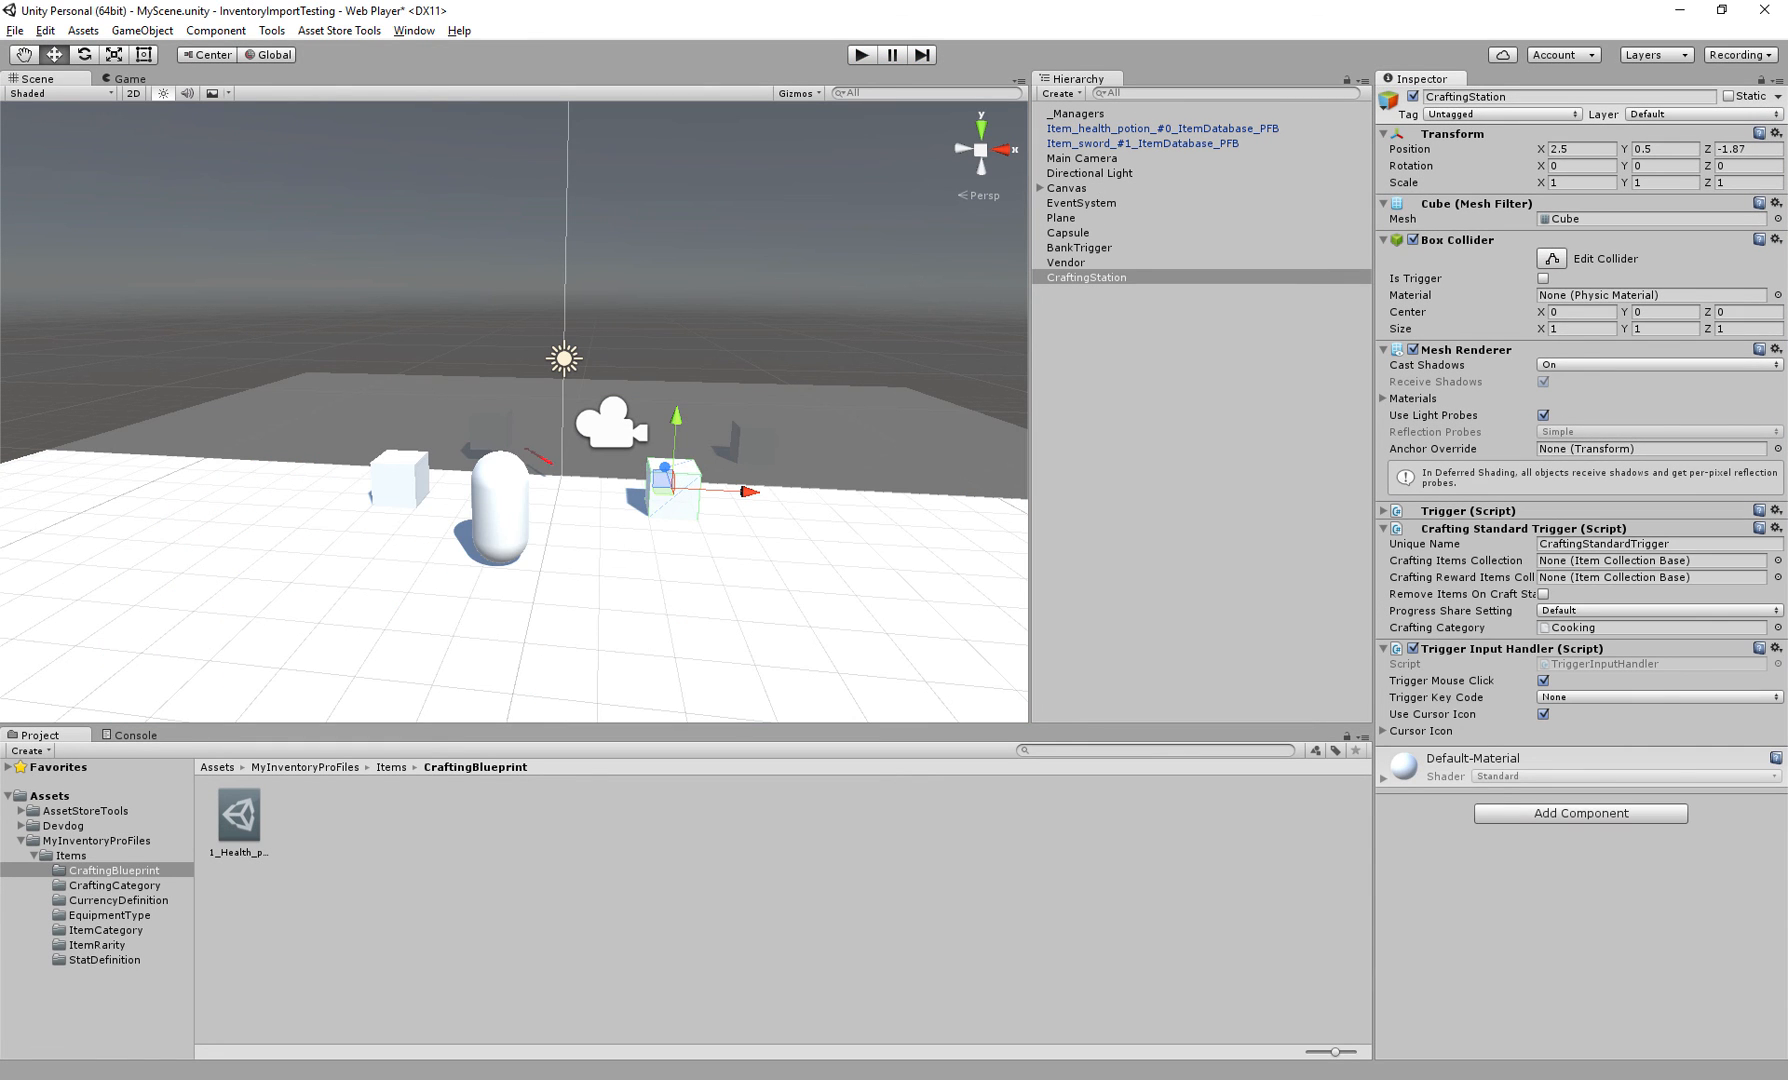
Enter Play mode and open the station's Cooking crafting window along with the inventory
{"action": "key", "text": "ctrl+p"}
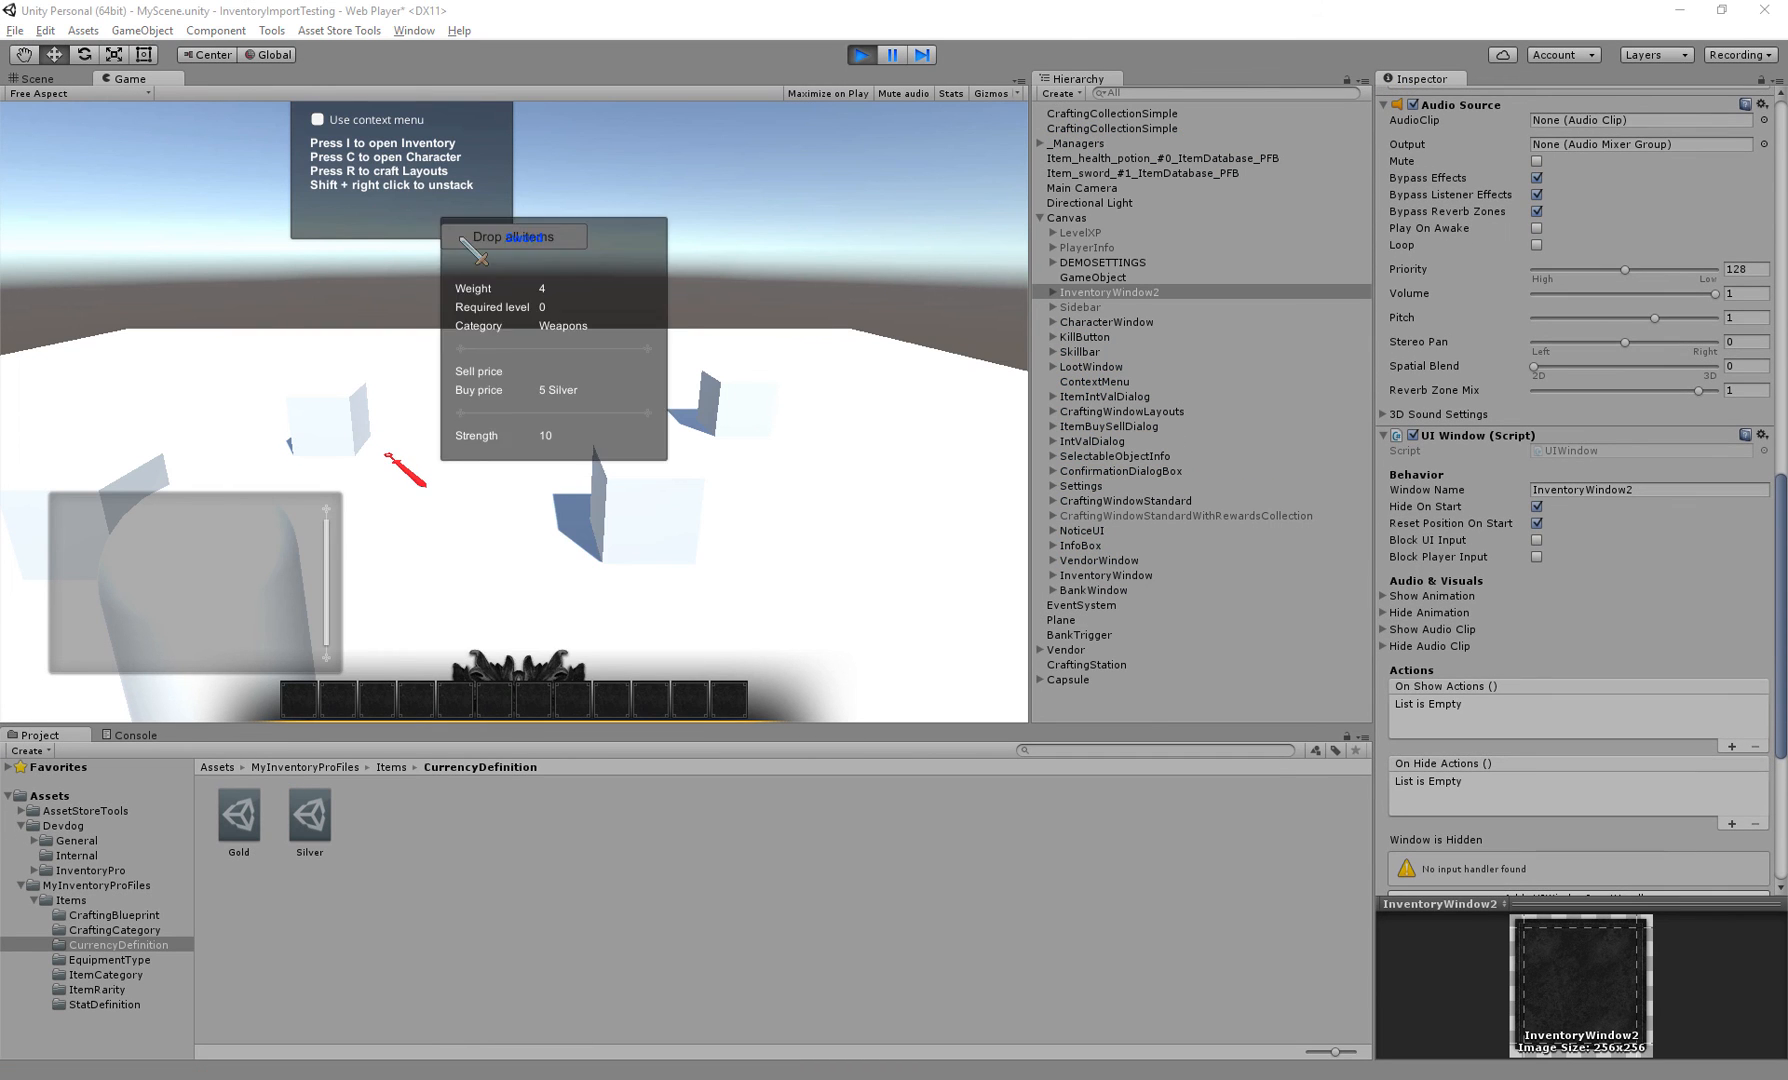
{"action": "left_click", "coordinate": [337, 412]}
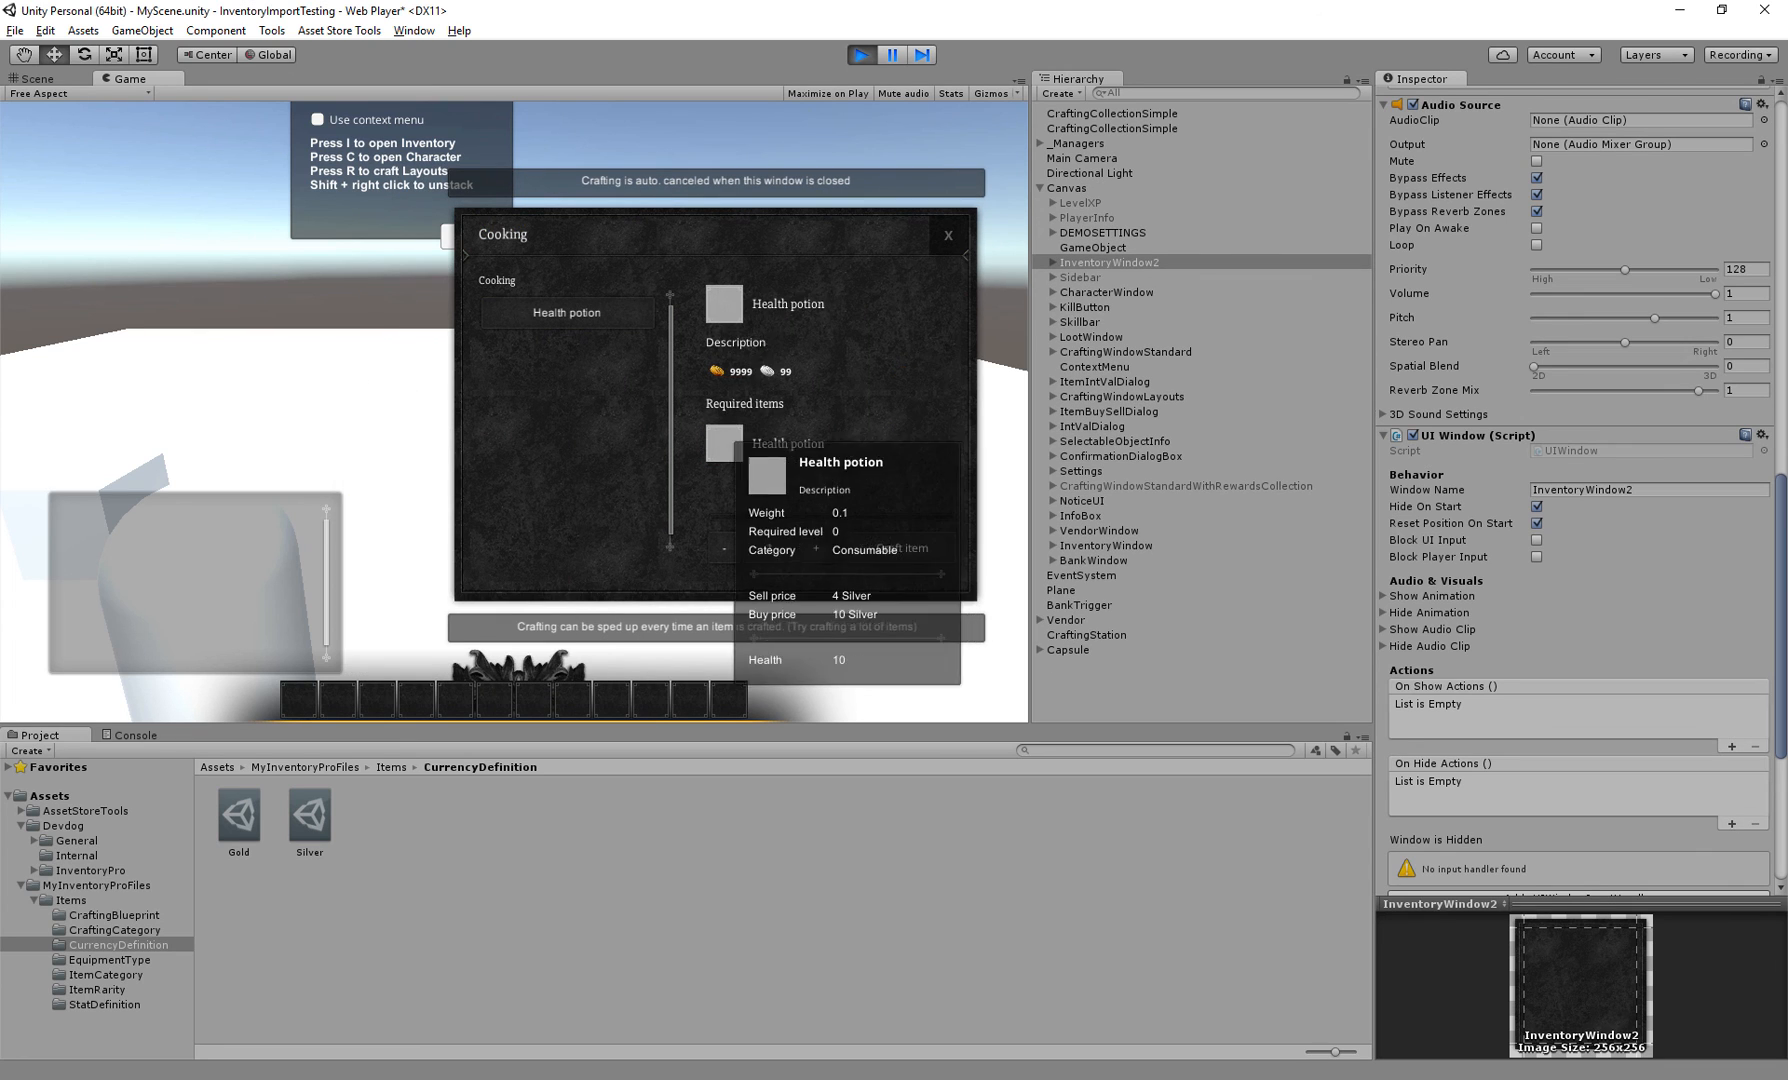
{"action": "mouse_move", "coordinate": [729, 316]}
{"action": "key", "text": "i"}
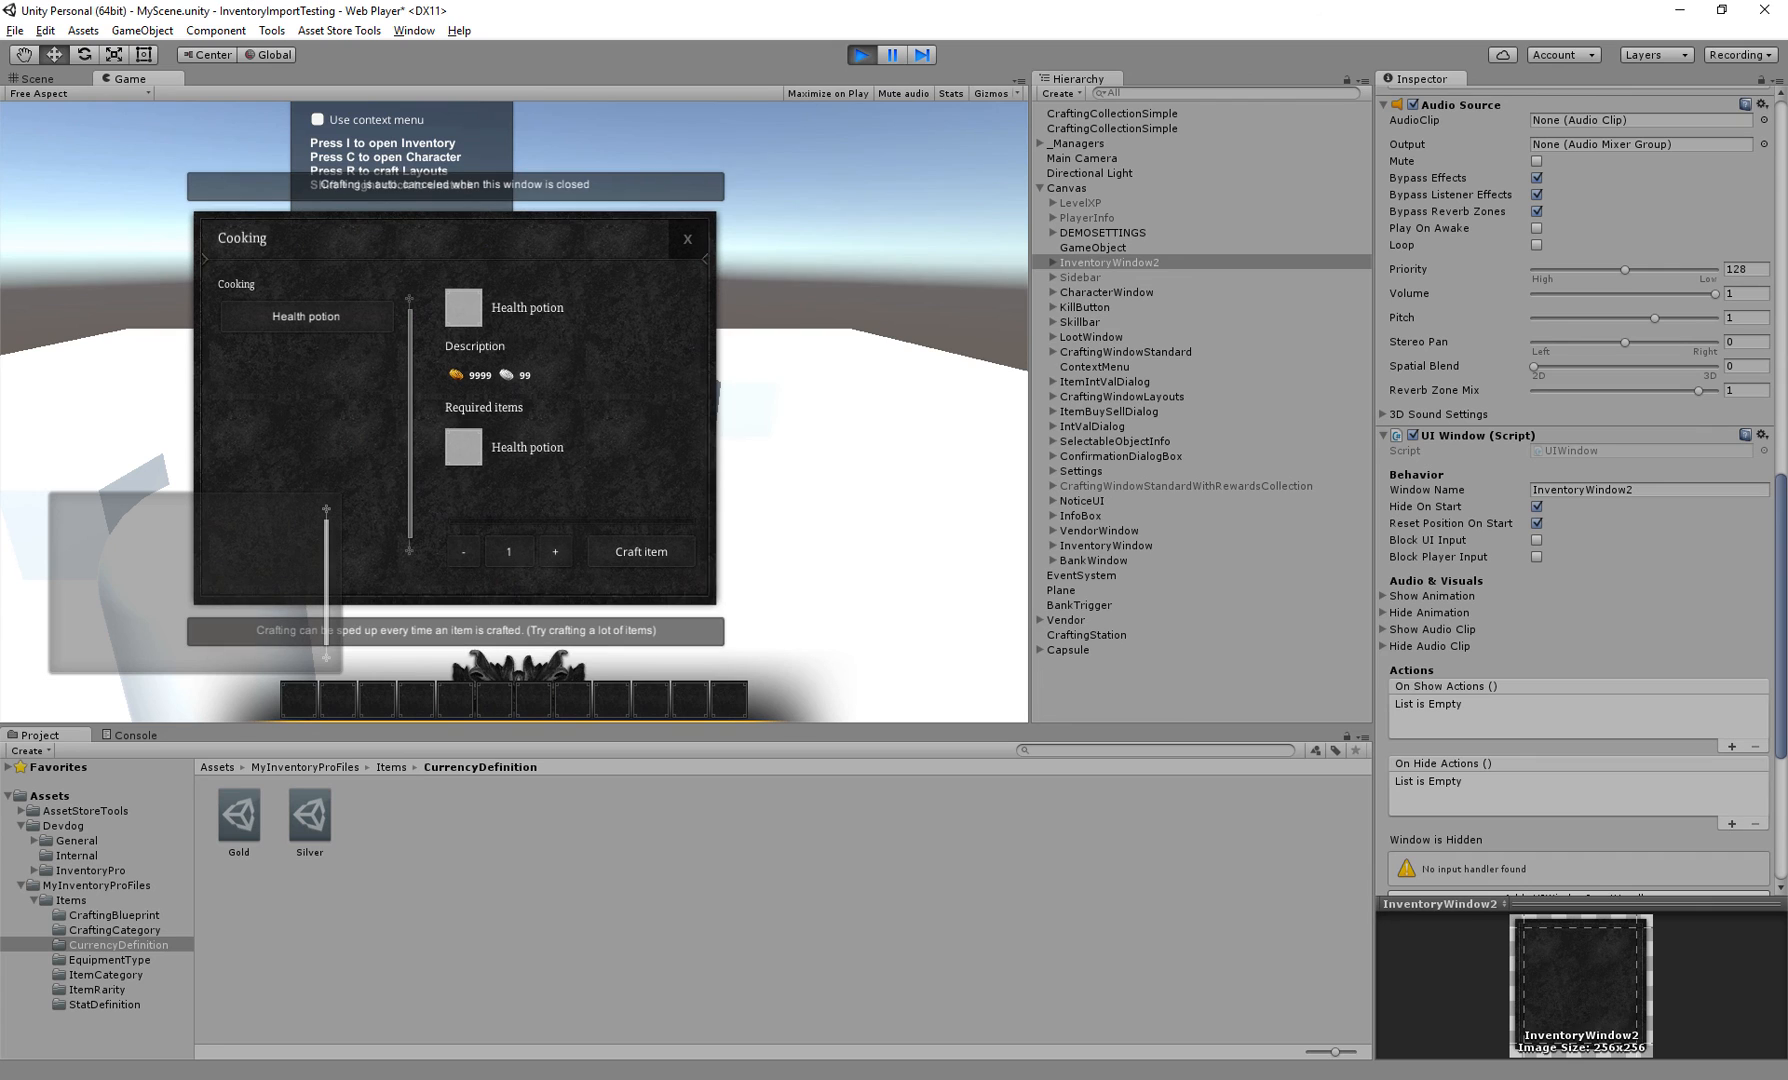
Move a Health potion into the inventory, craft one Health potion, and consume the crafted potion
{"action": "left_click_drag", "start_coordinate": [820, 325], "coordinate": [889, 510]}
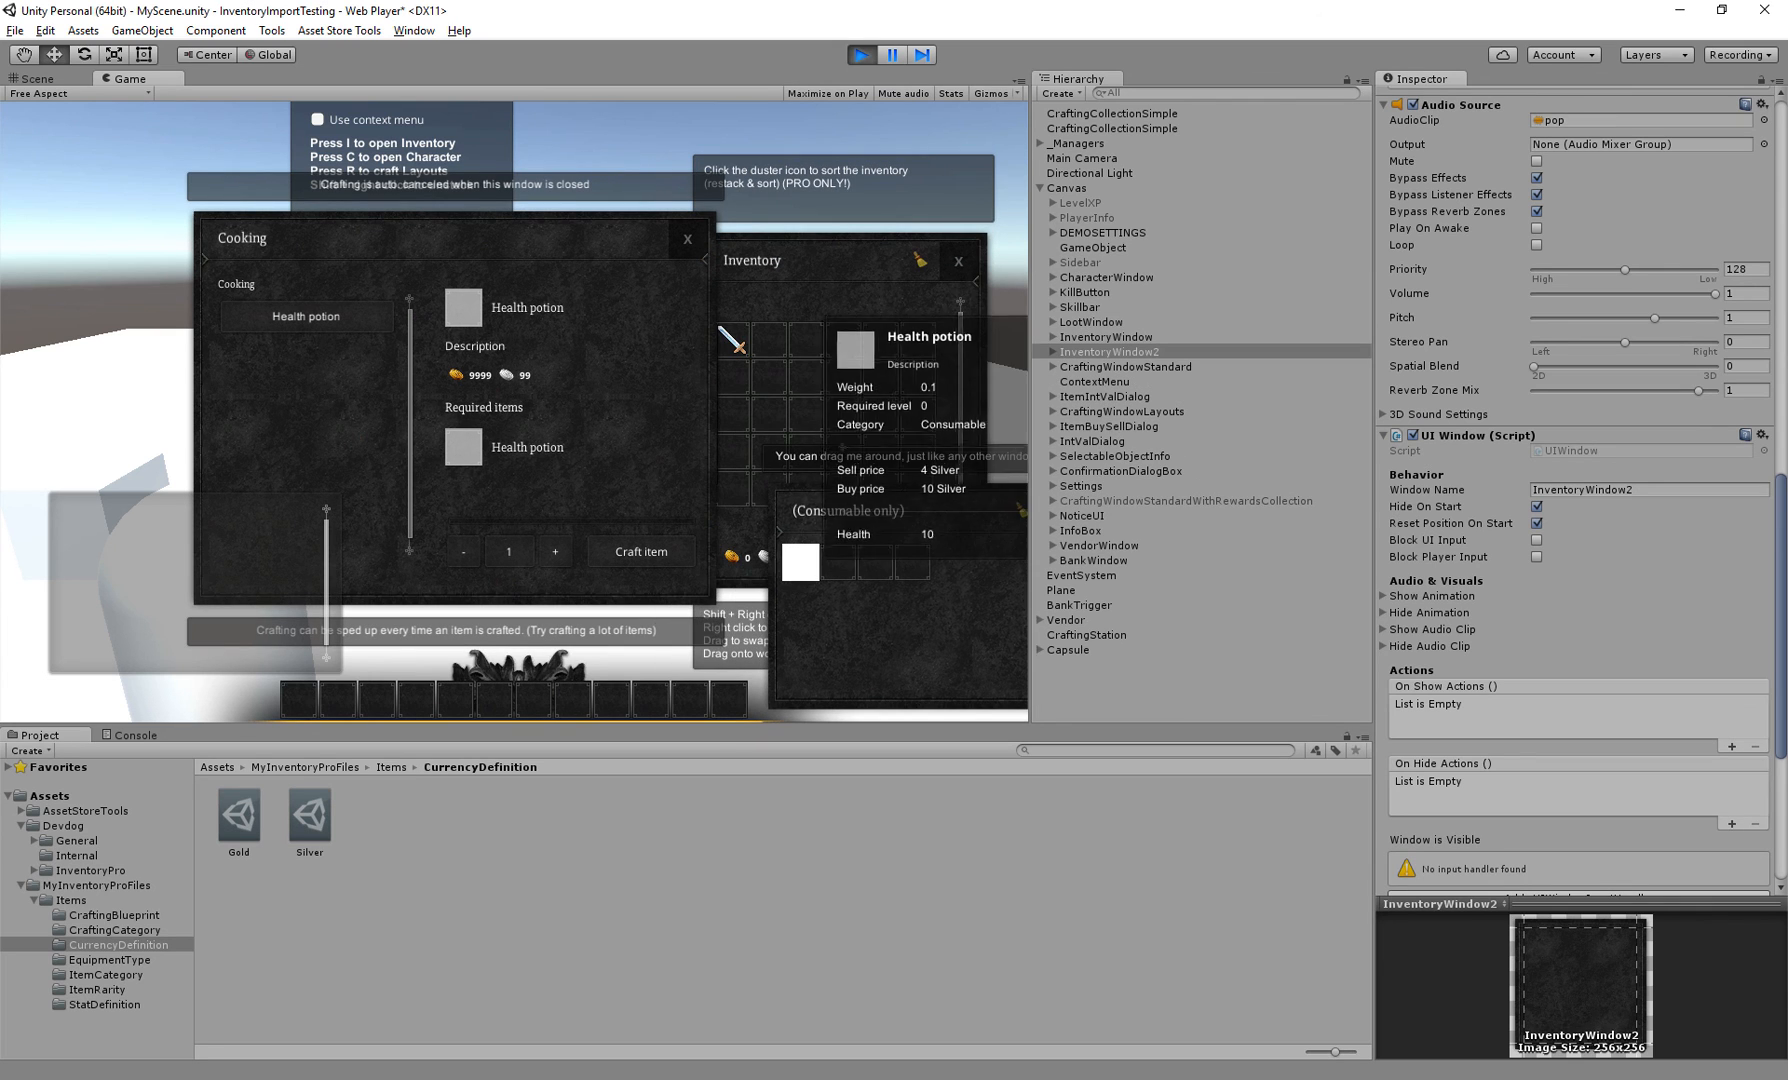
{"action": "left_click_drag", "start_coordinate": [805, 563], "coordinate": [844, 378]}
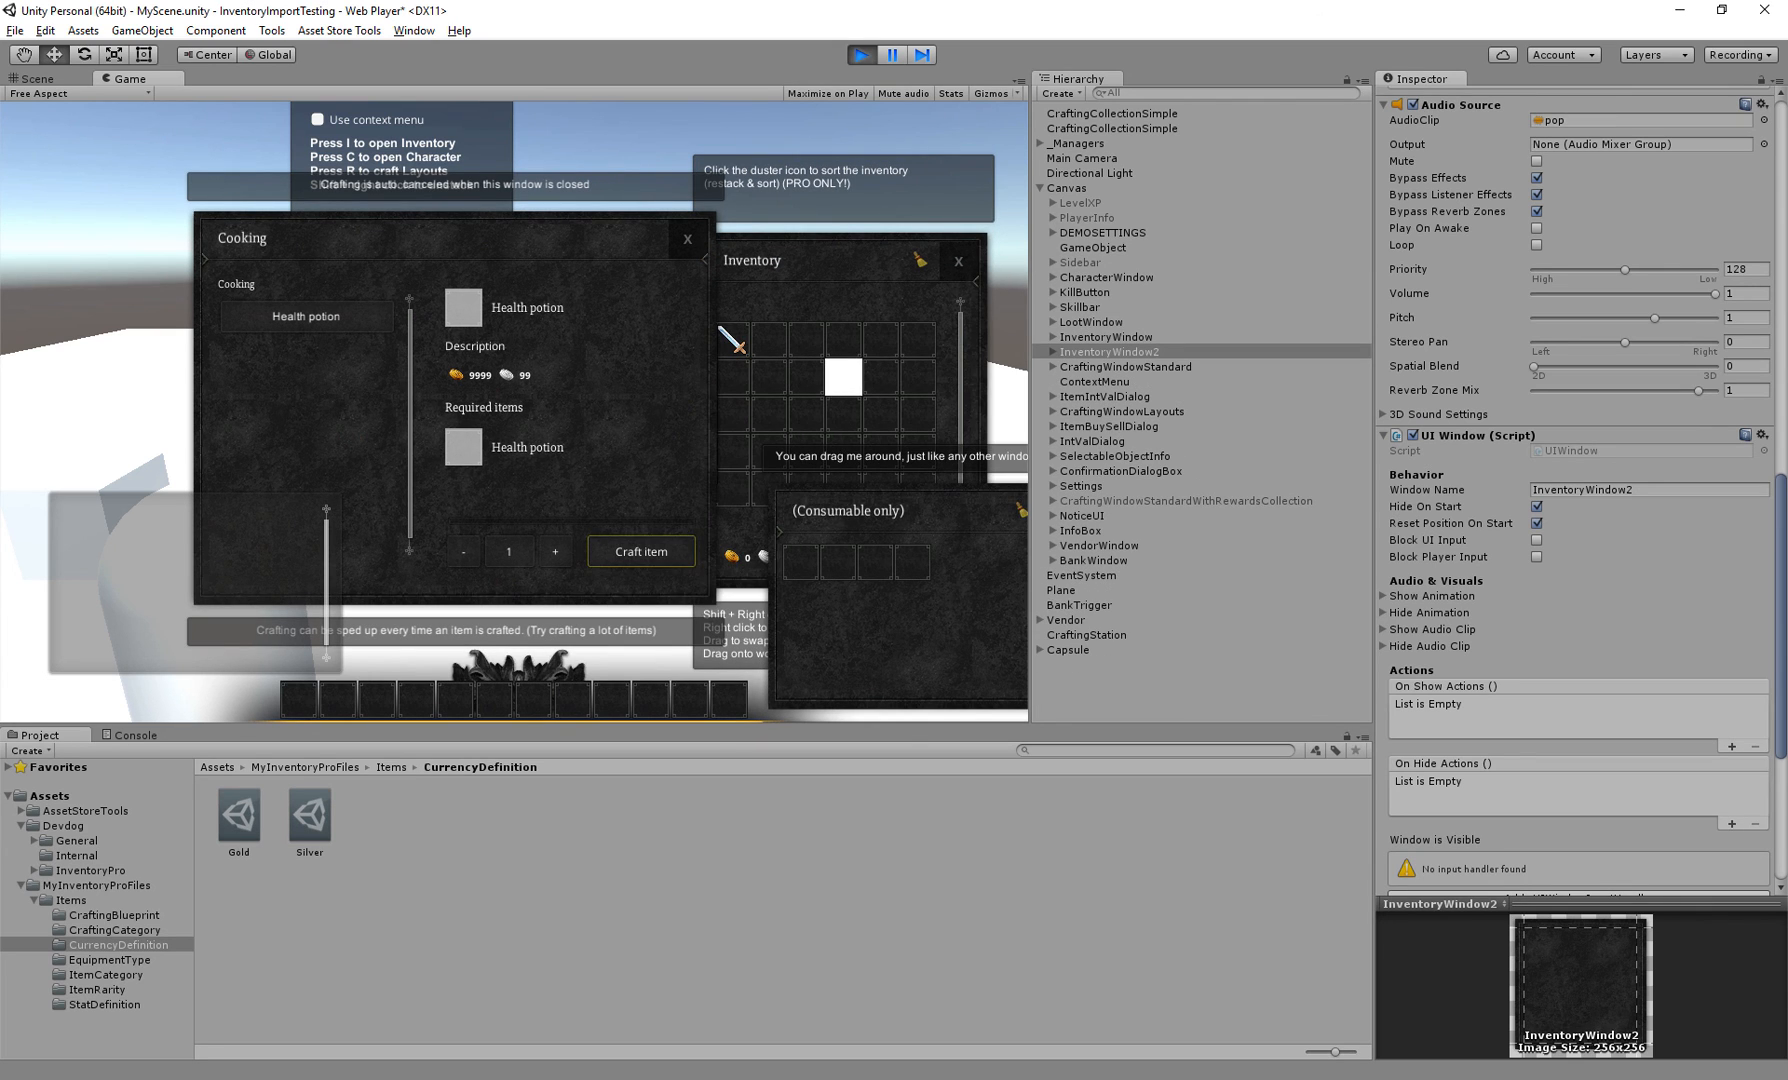
{"action": "left_click", "coordinate": [641, 551]}
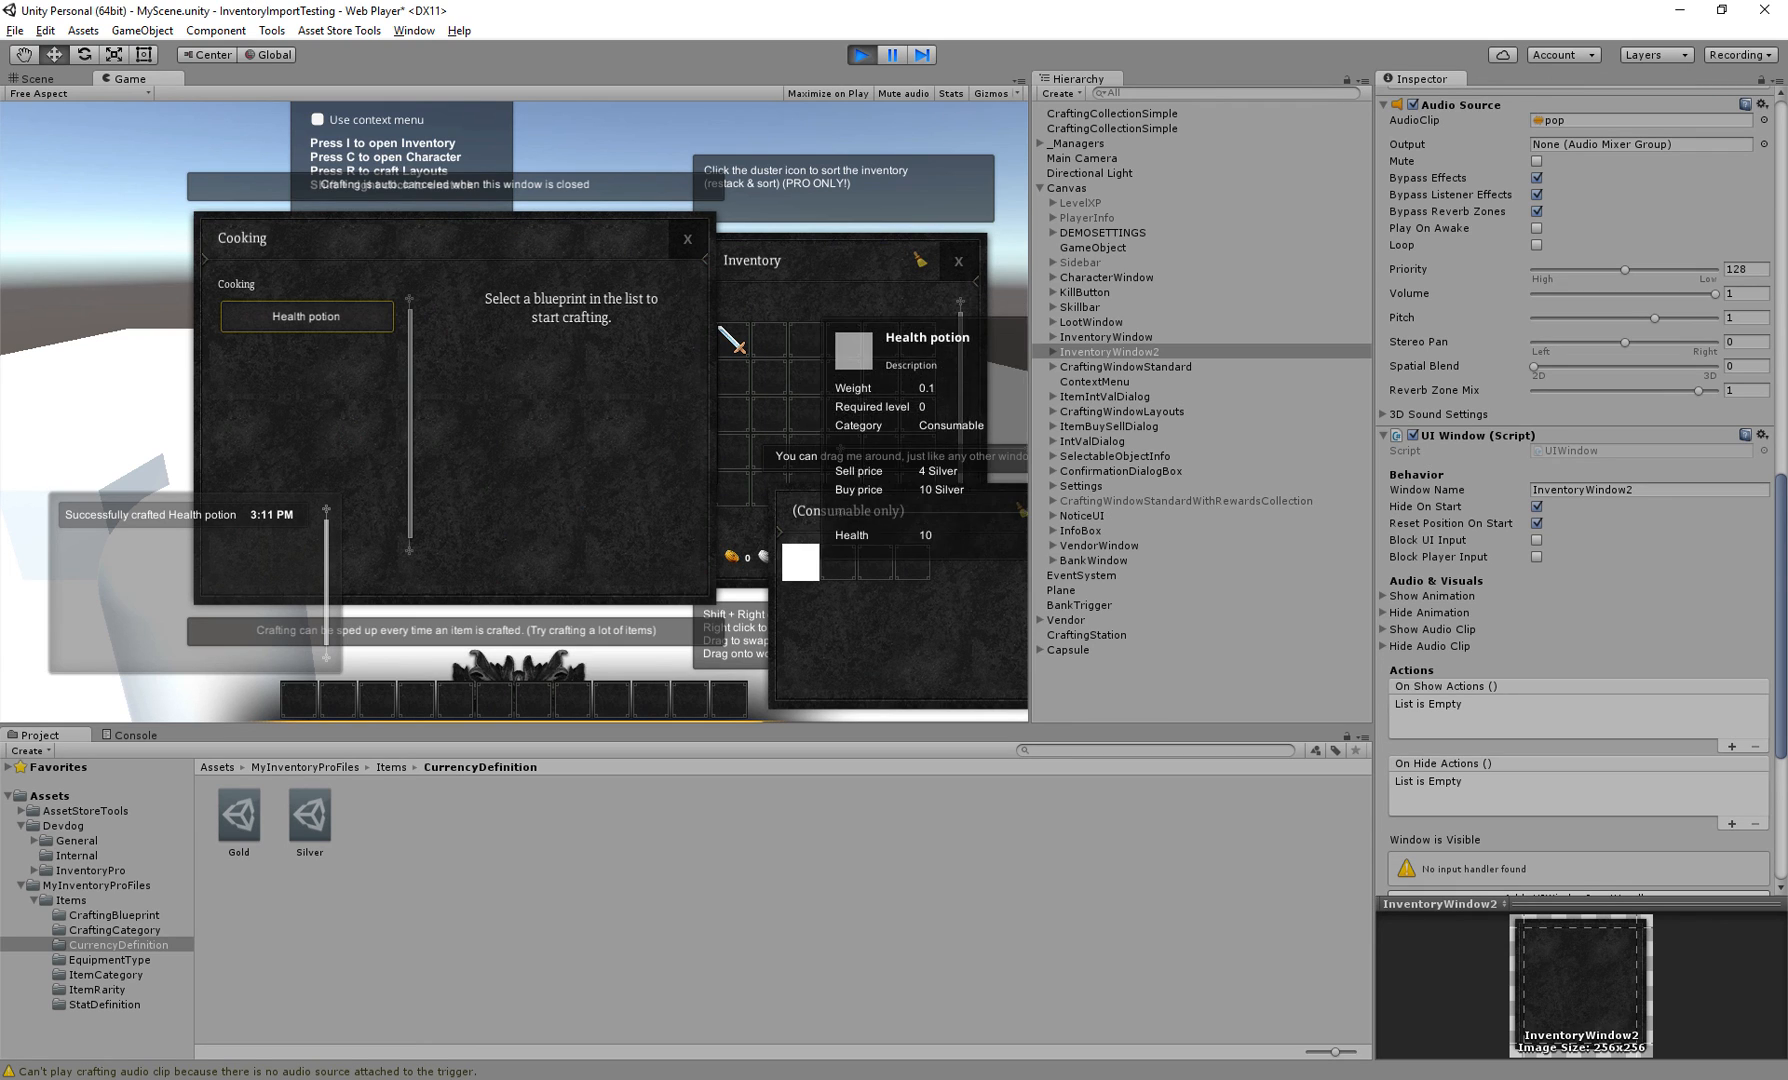
{"action": "right_click", "coordinate": [800, 562]}
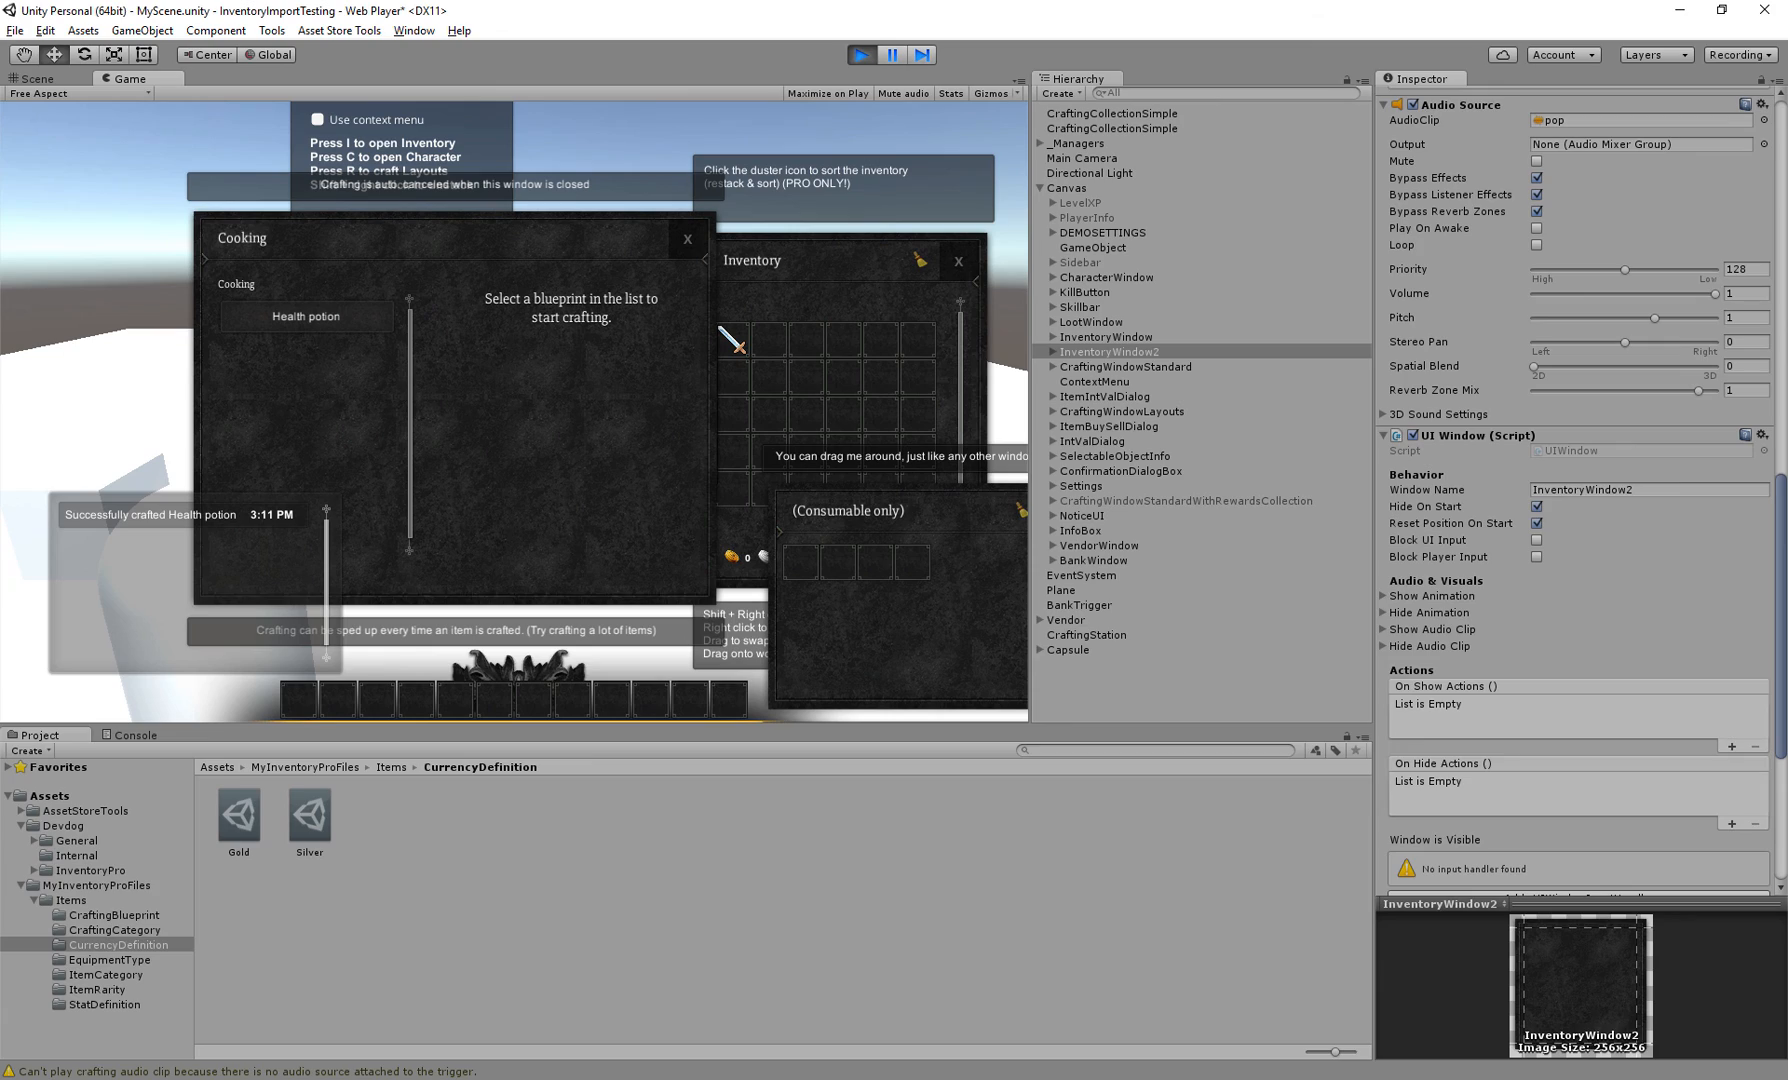